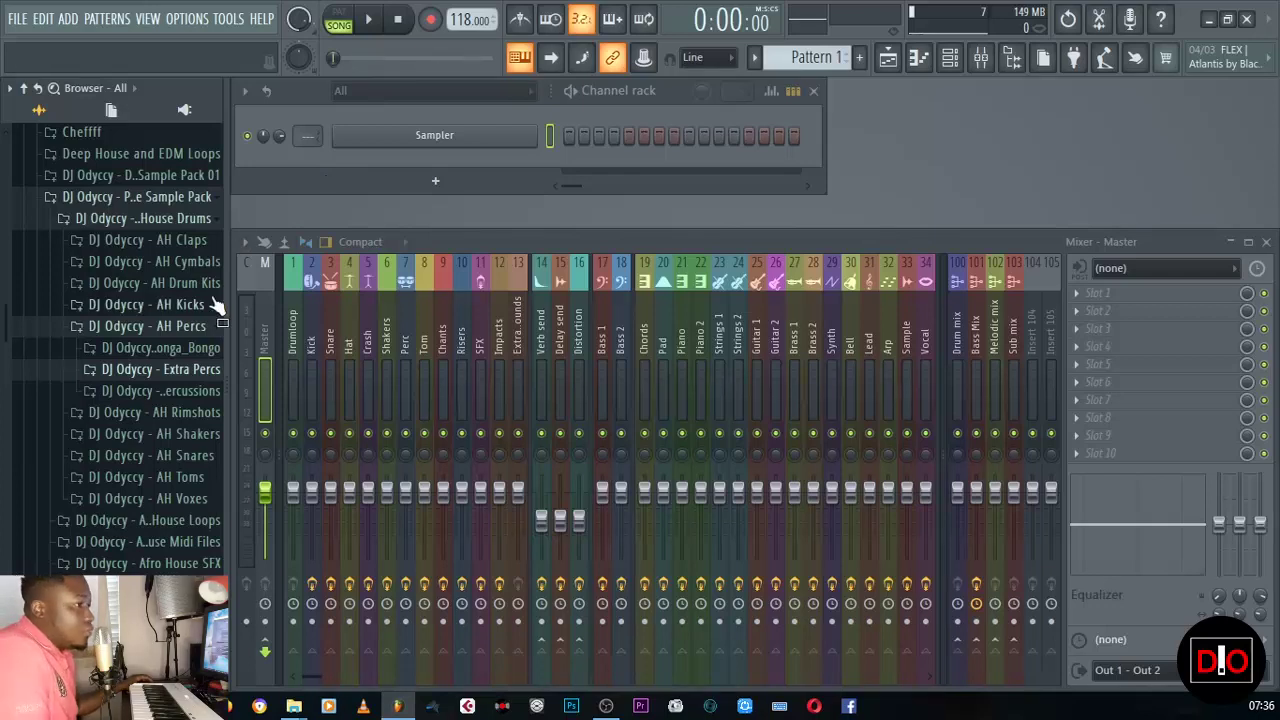
- Open the AH Kicks folder in the sample pack's drums and audition AH Kick 01 and AH Kick 02
click(141, 330)
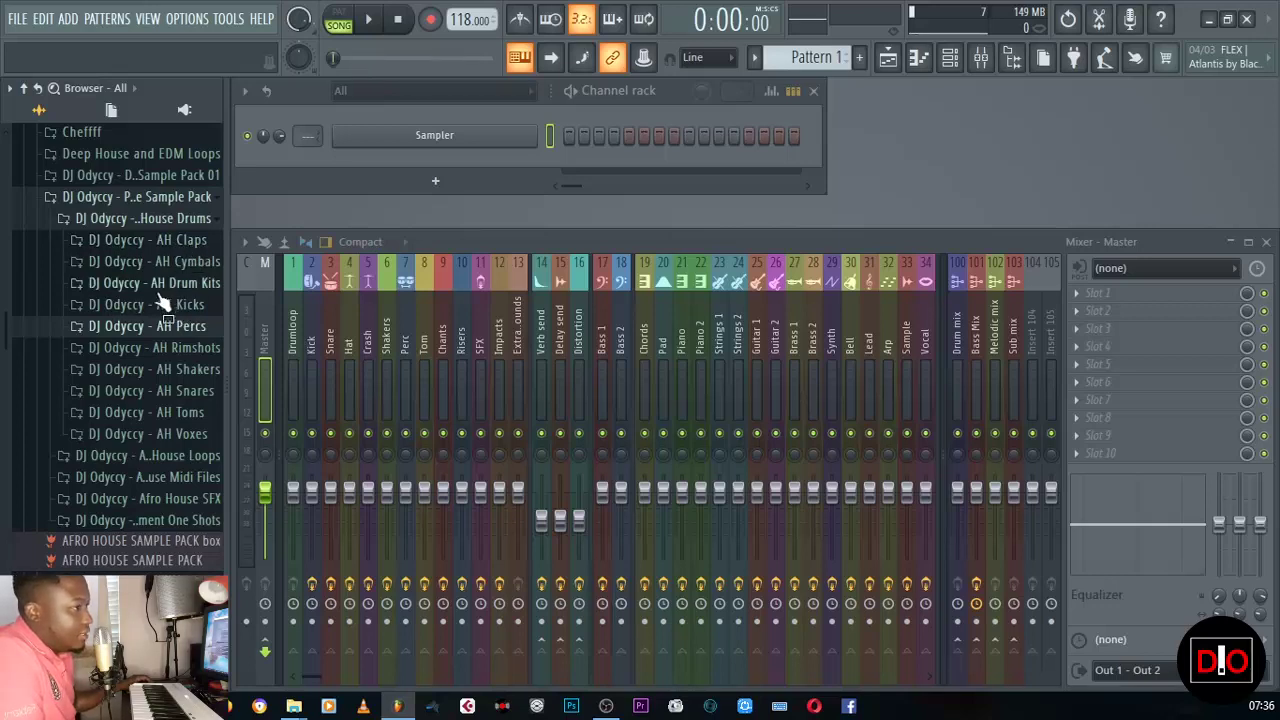
click(160, 304)
click(166, 328)
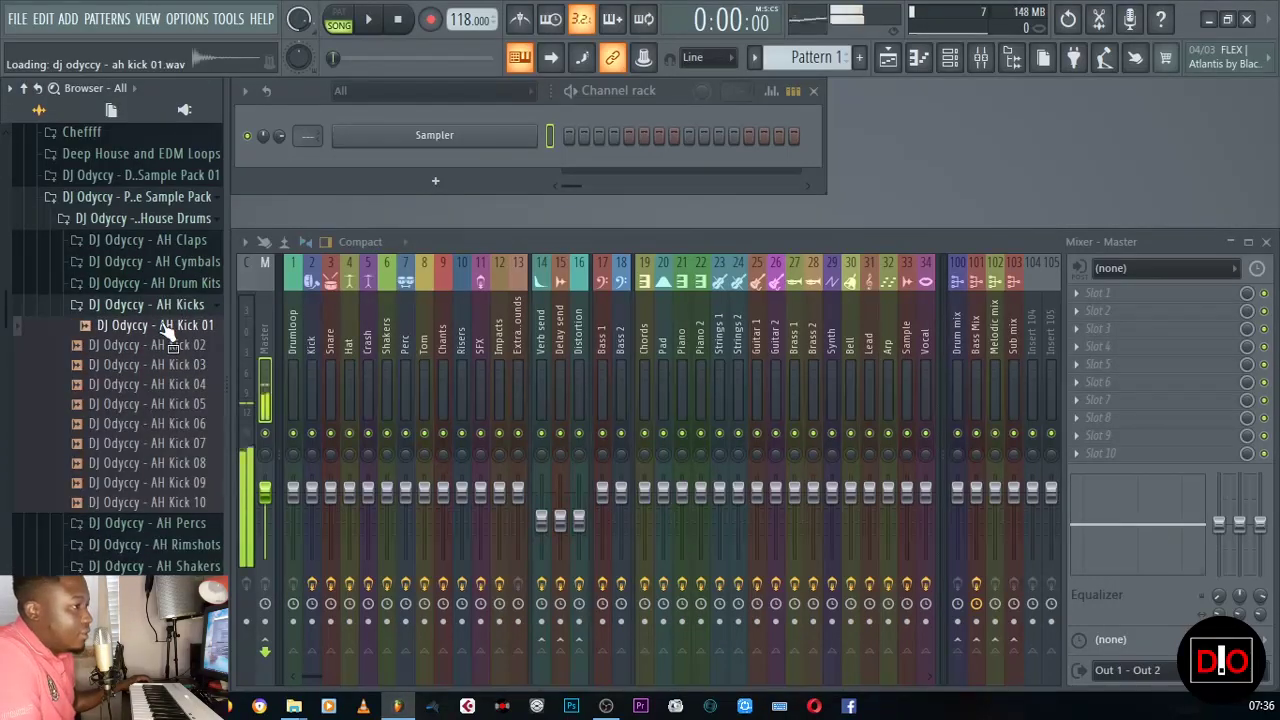
click(166, 325)
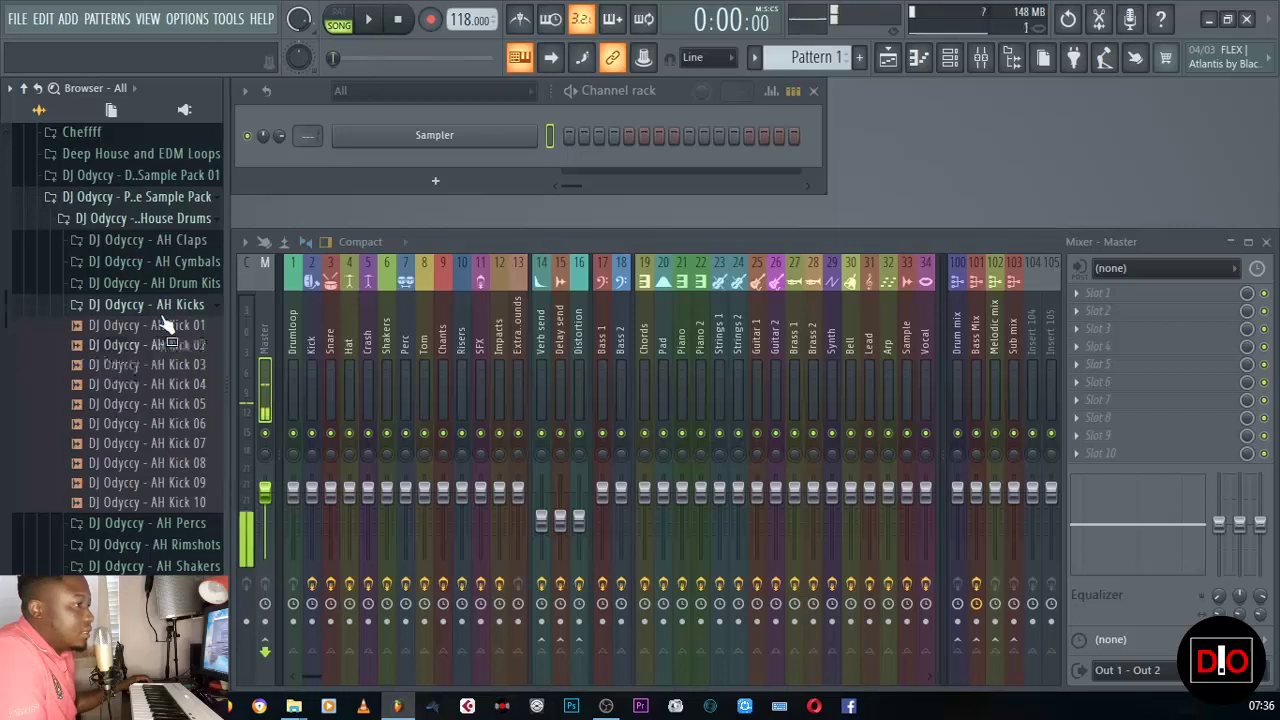
click(162, 305)
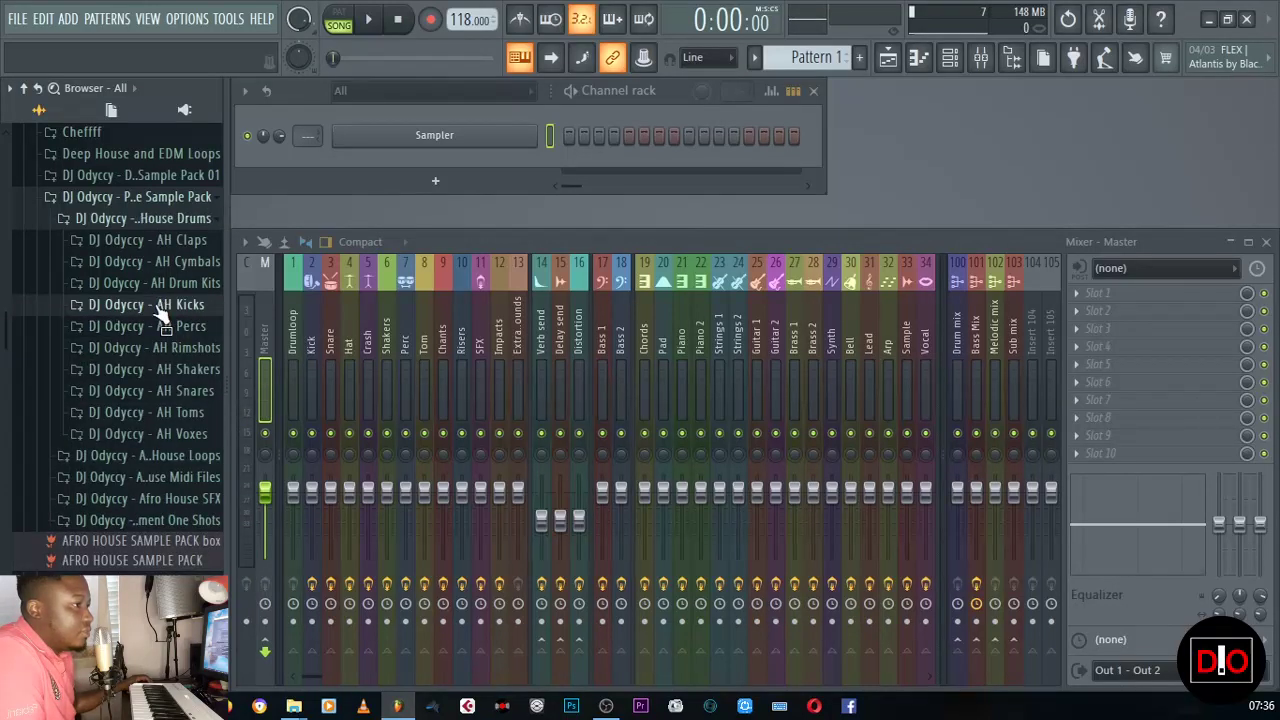
click(160, 305)
click(168, 325)
click(180, 345)
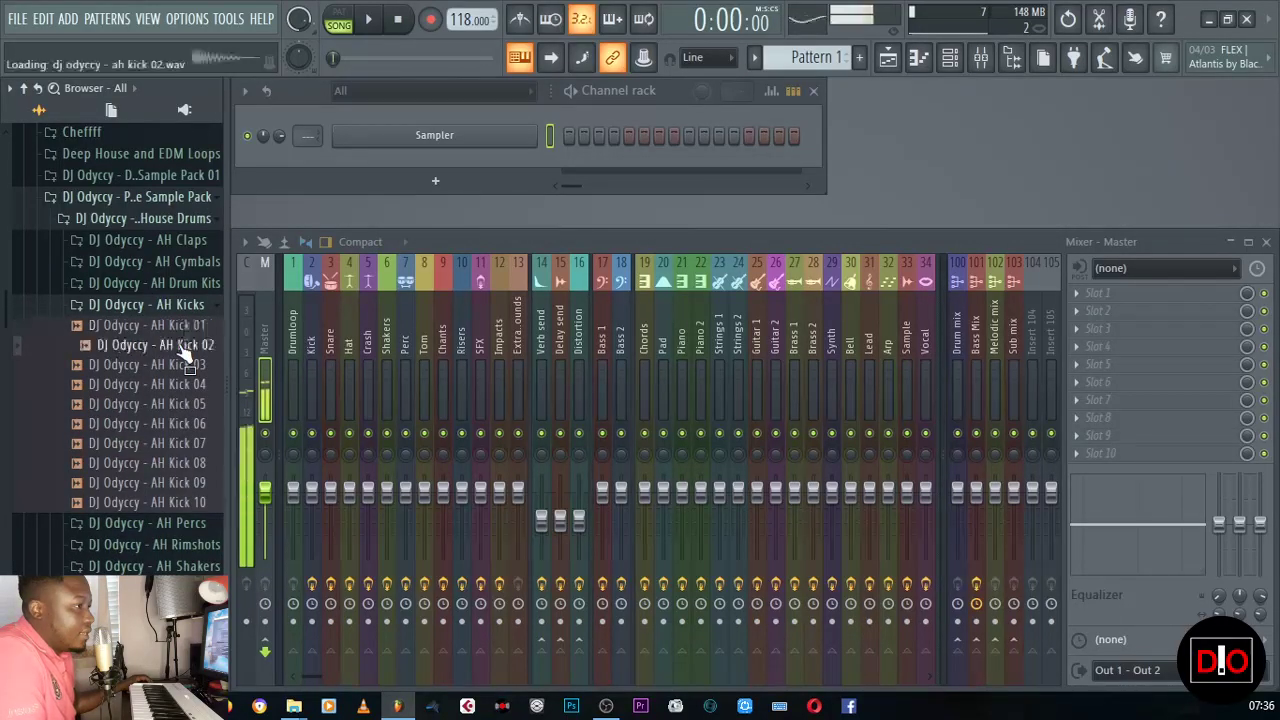
- Load AH Kick 01 into the Sampler channel and route it to mixer track 2, Kick
click(160, 325)
drag(160, 325, 434, 145)
drag(303, 136, 303, 126)
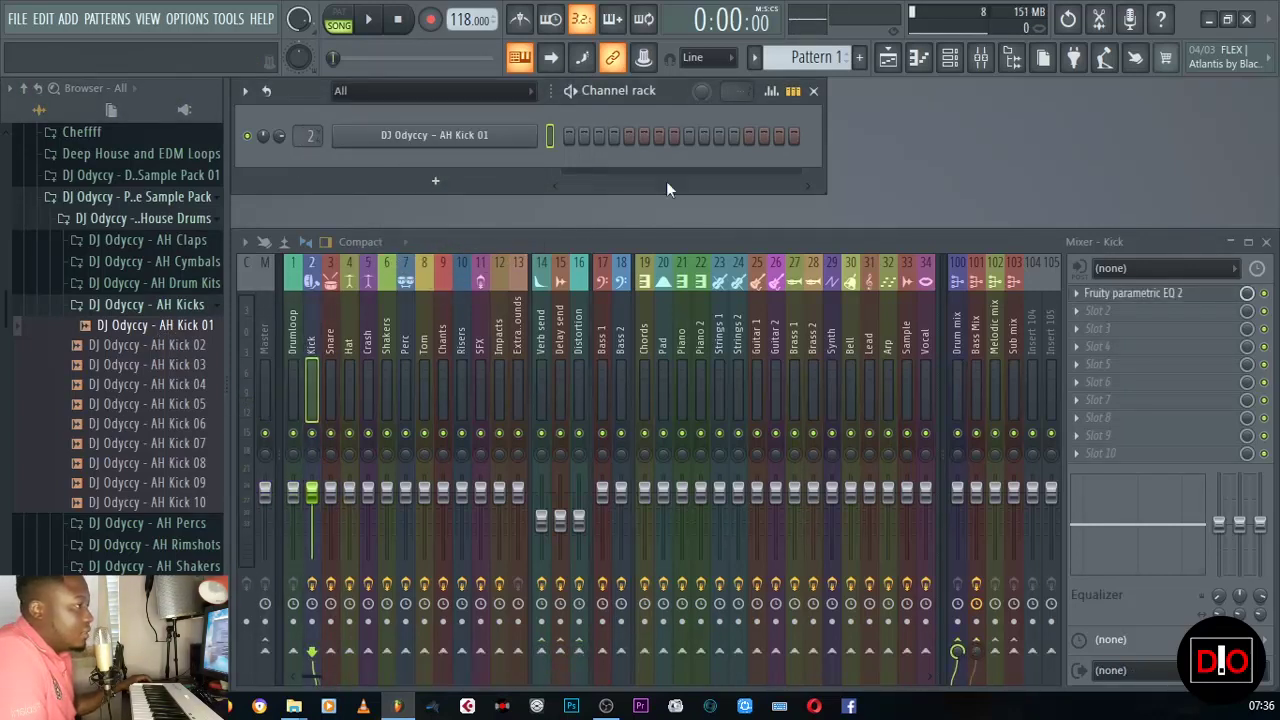
- Fill every fourth step of the AH Kick 01 channel and play back the beat briefly
right_click(488, 134)
click(775, 211)
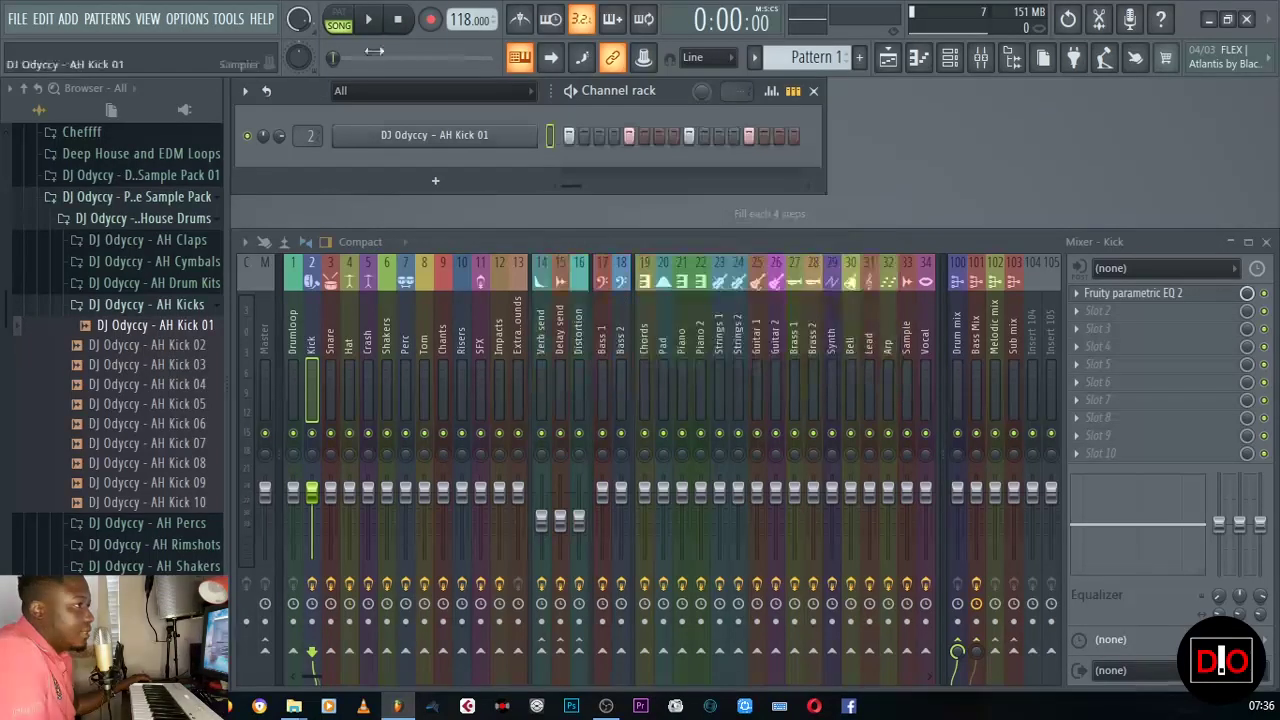
key(space)
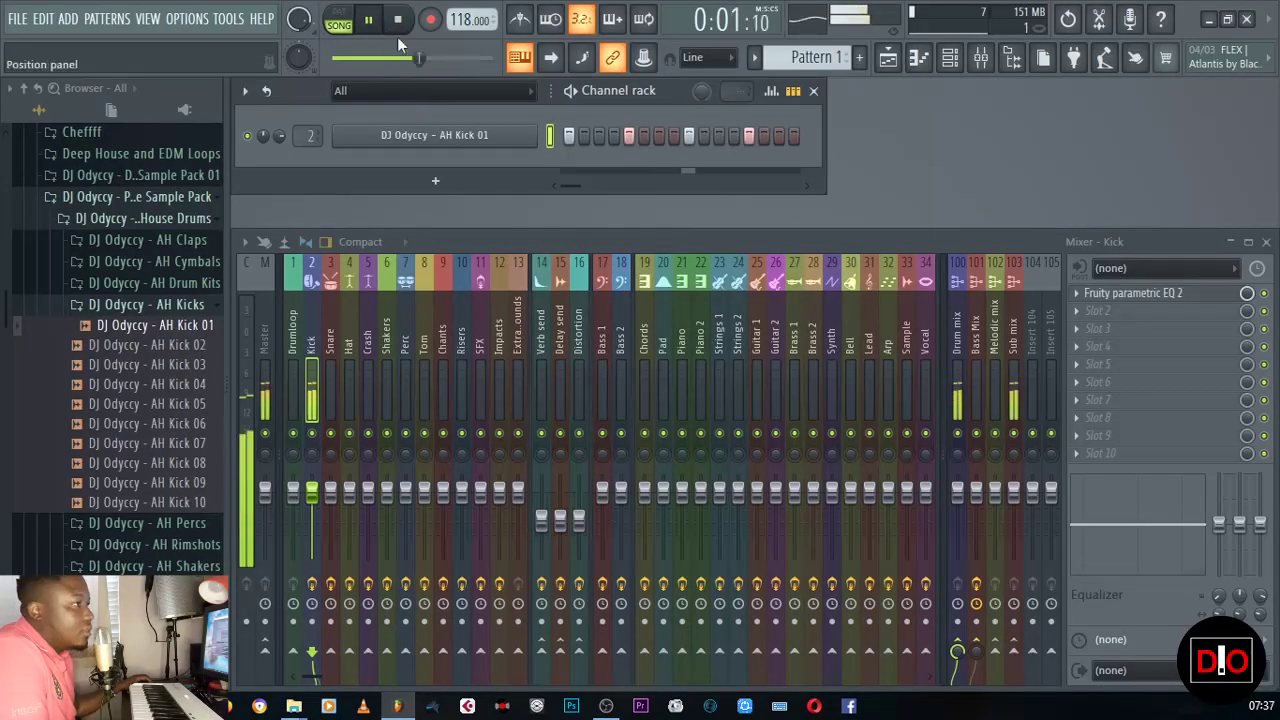
click(412, 21)
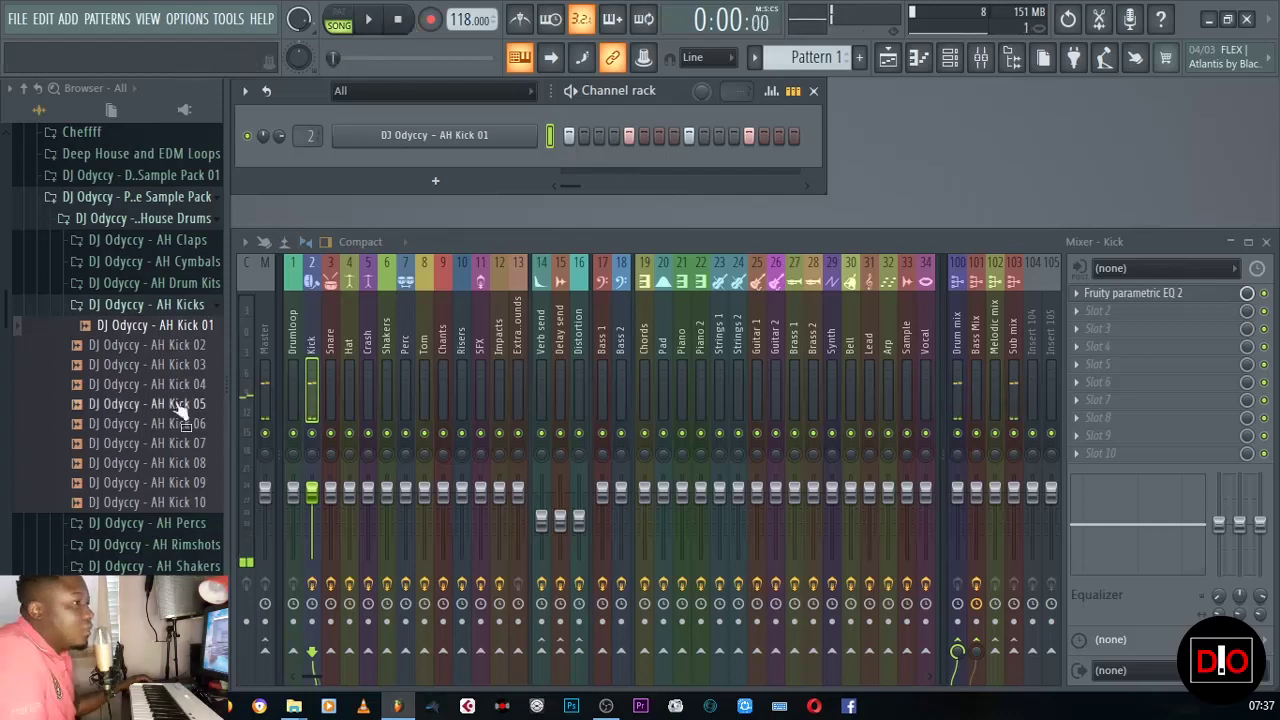
- Add Extra Perc Hit 01 from the Extra Percs folder in AH Percs as a new channel
click(156, 306)
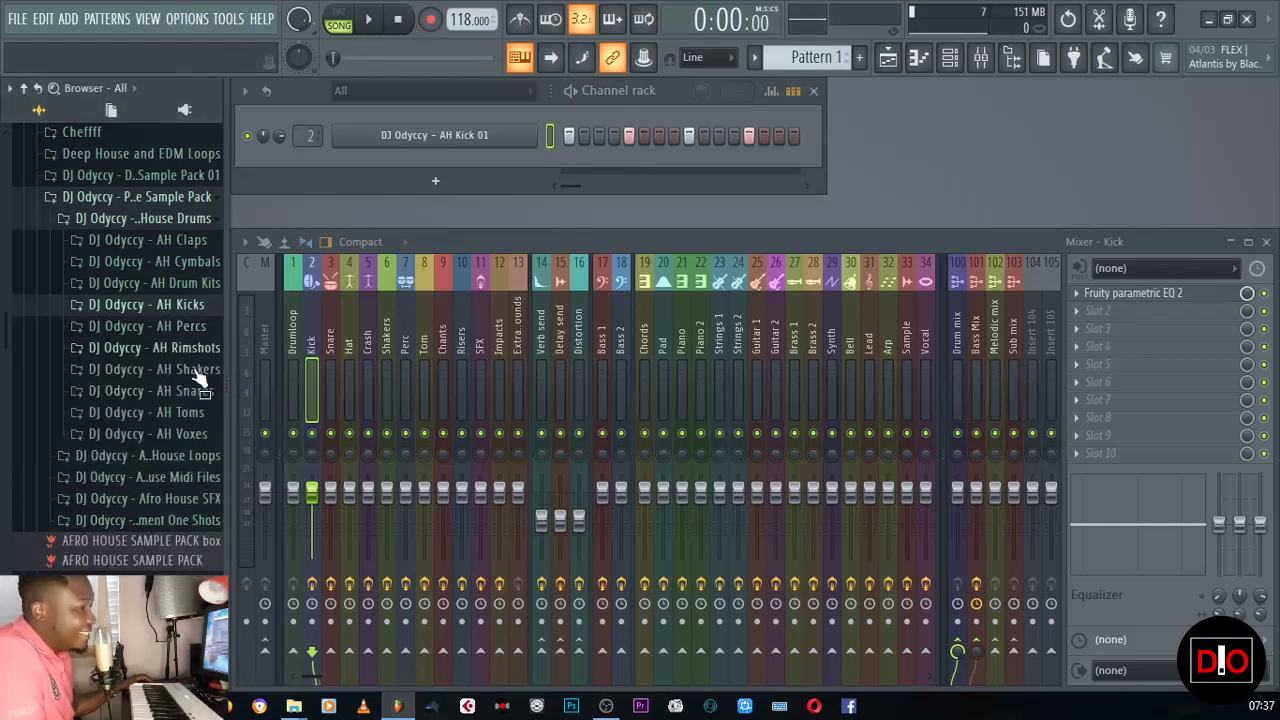
click(170, 411)
click(147, 413)
click(186, 328)
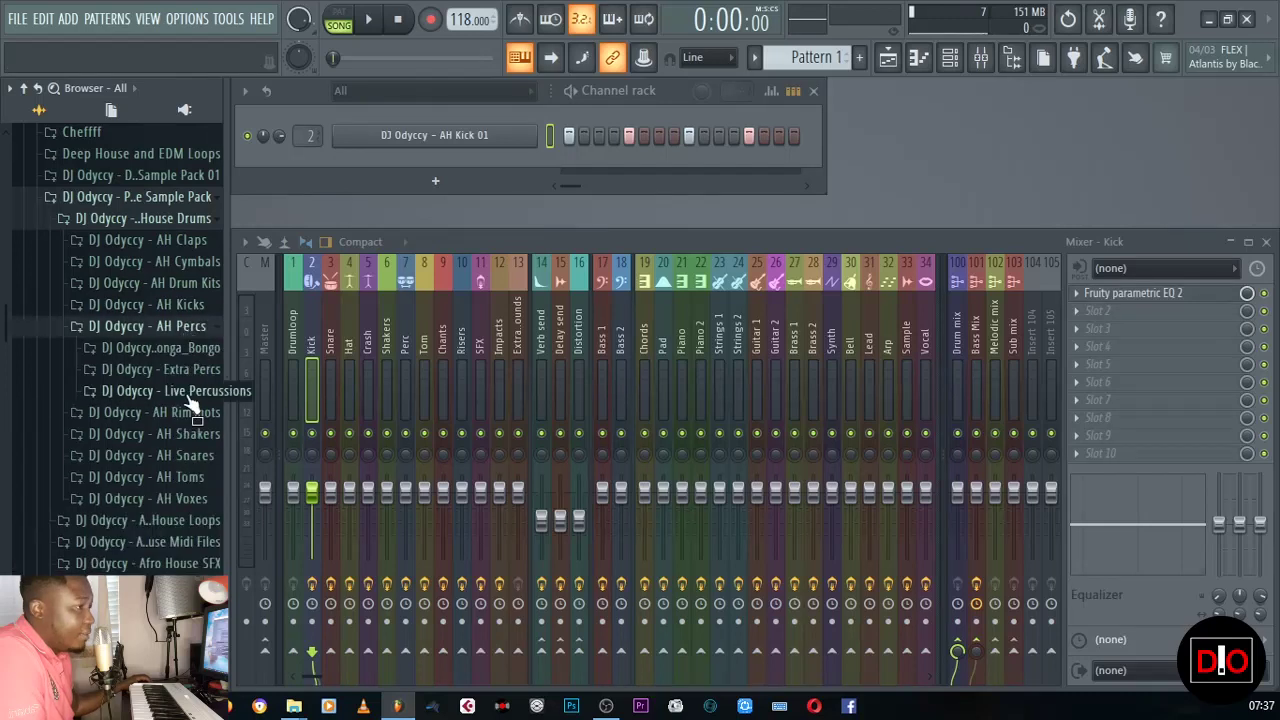
click(167, 368)
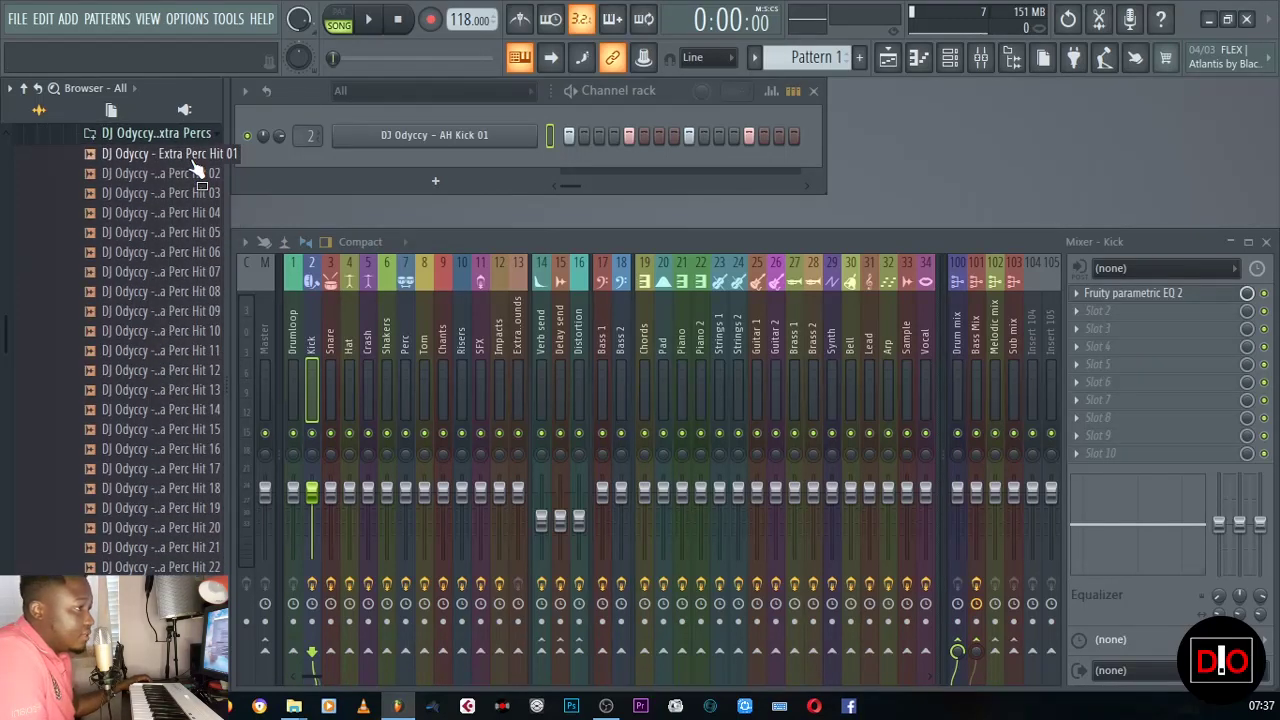
drag(190, 157, 430, 200)
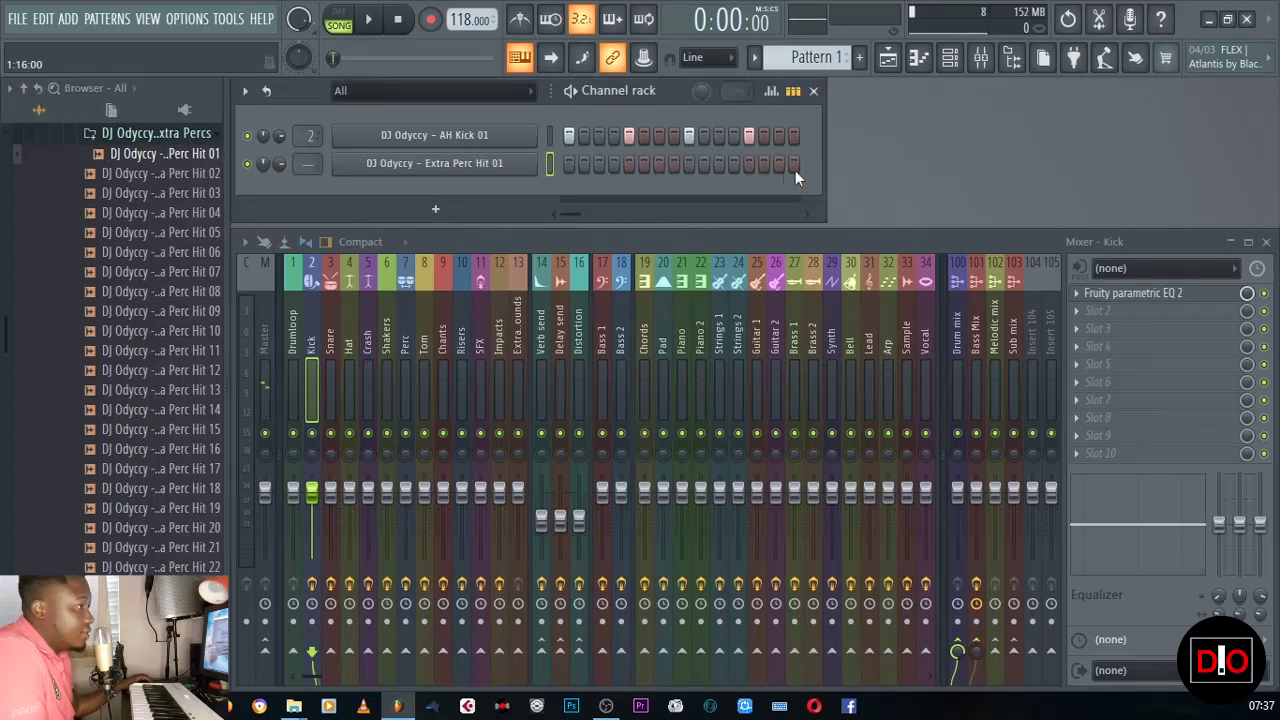
- Program Extra Perc Hit 01 on steps 12 and 14, playing back the pattern to check it
click(720, 164)
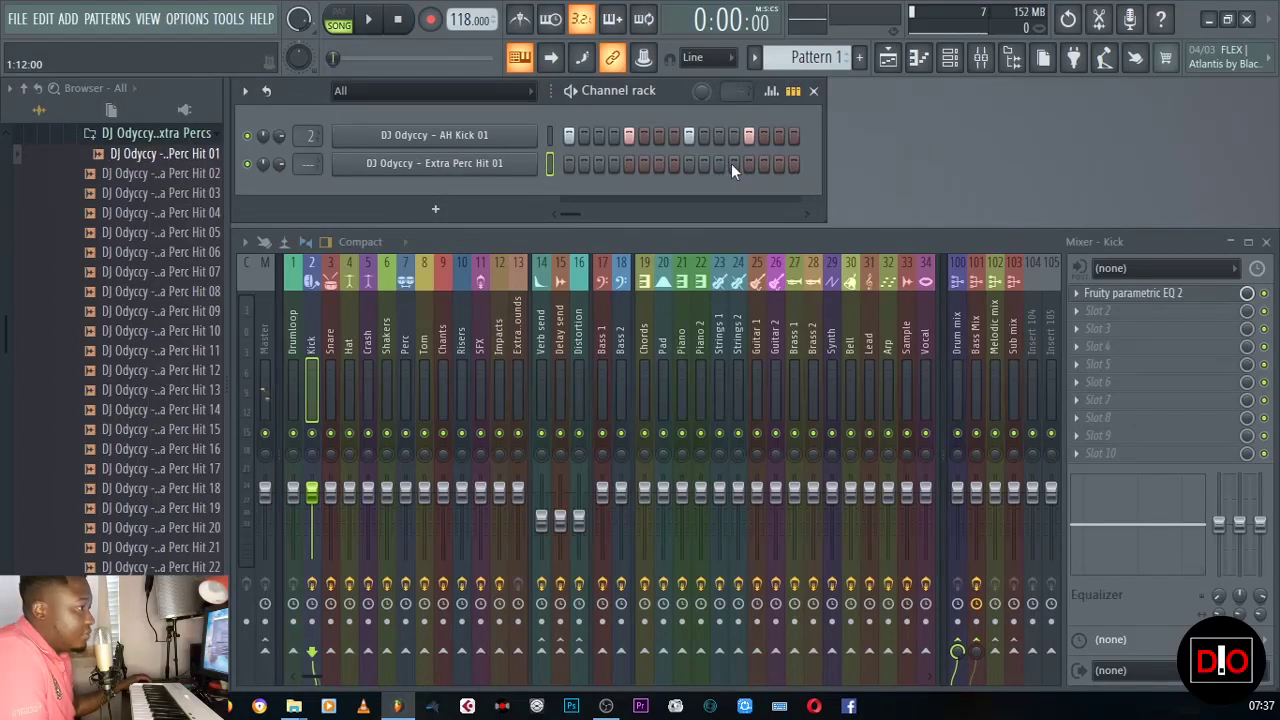
click(383, 36)
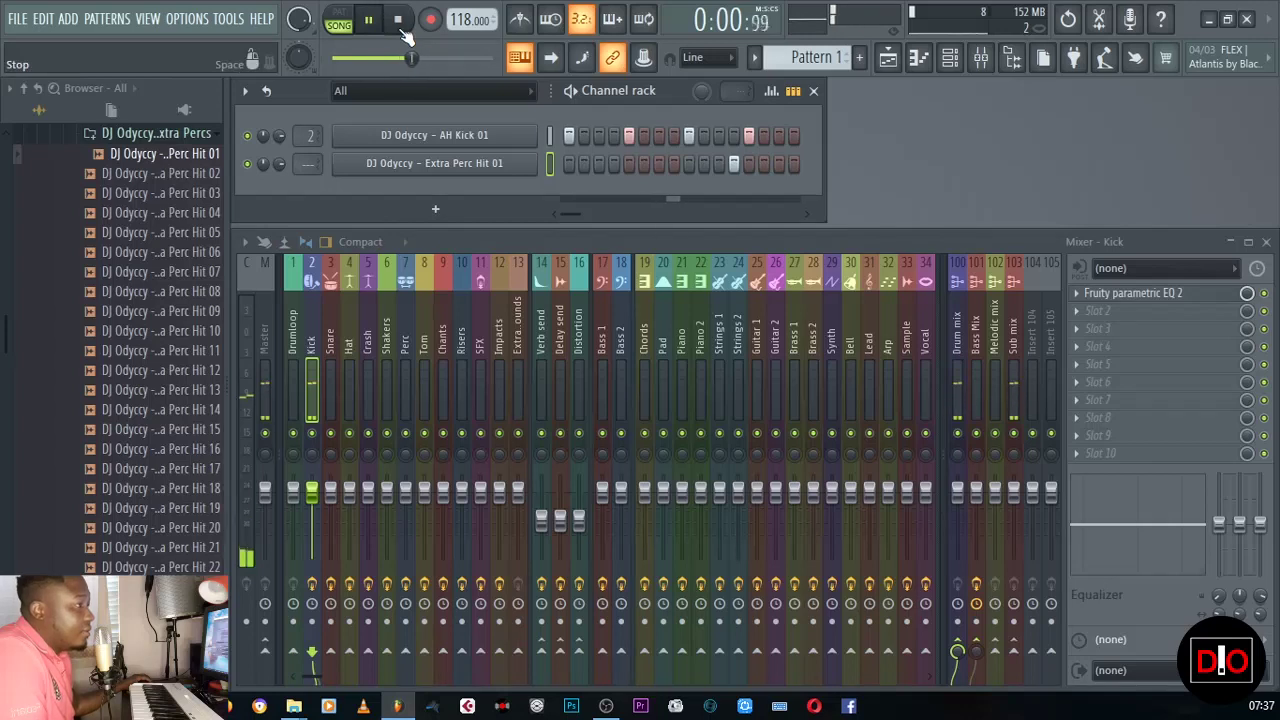
click(401, 28)
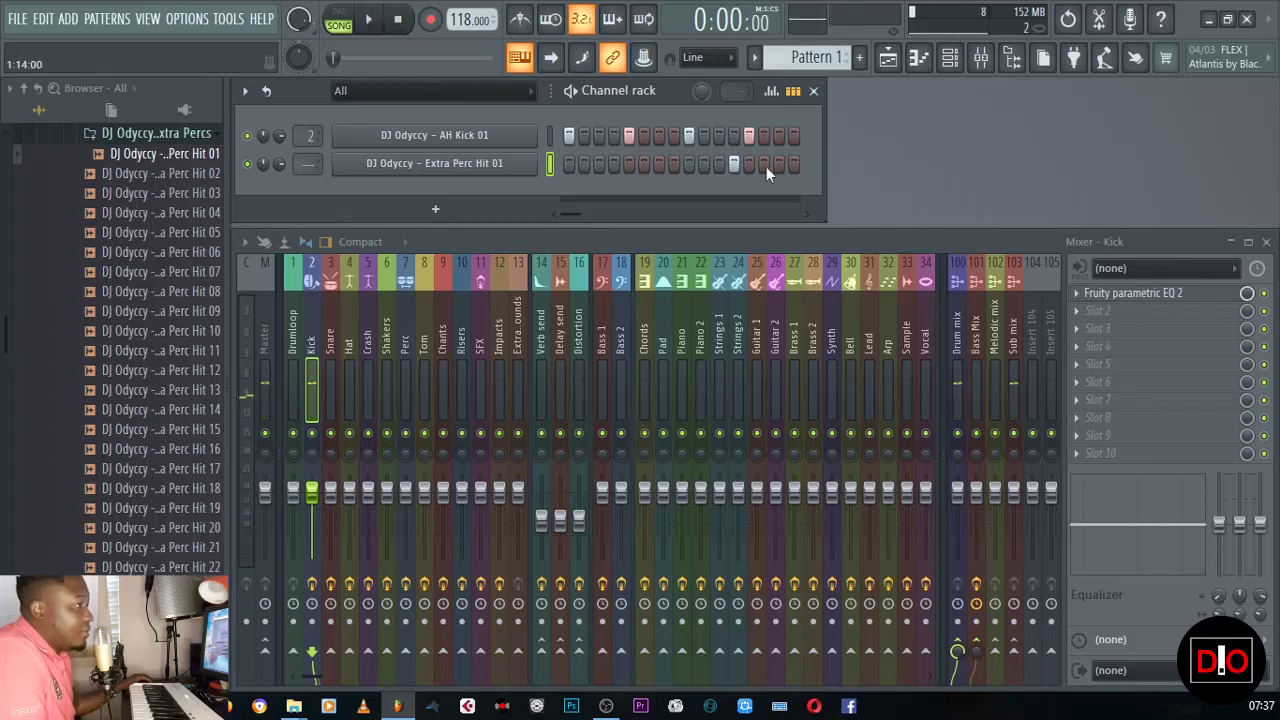
key(space)
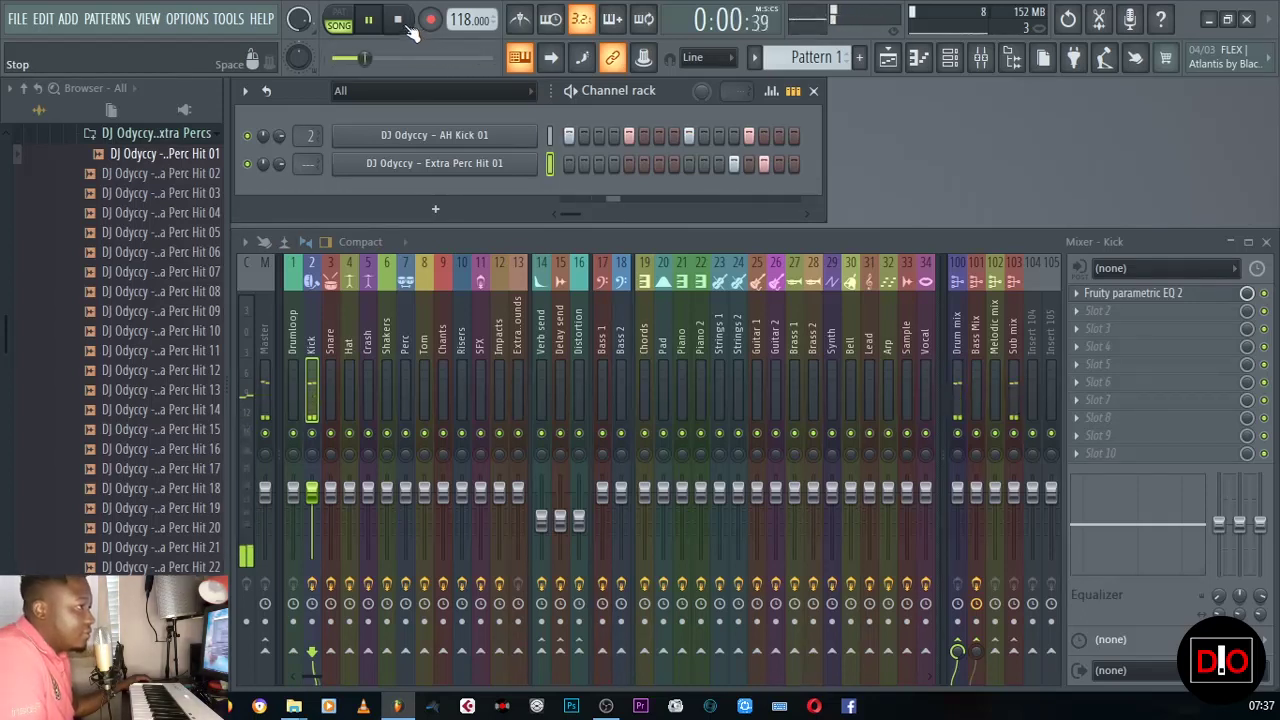
click(399, 21)
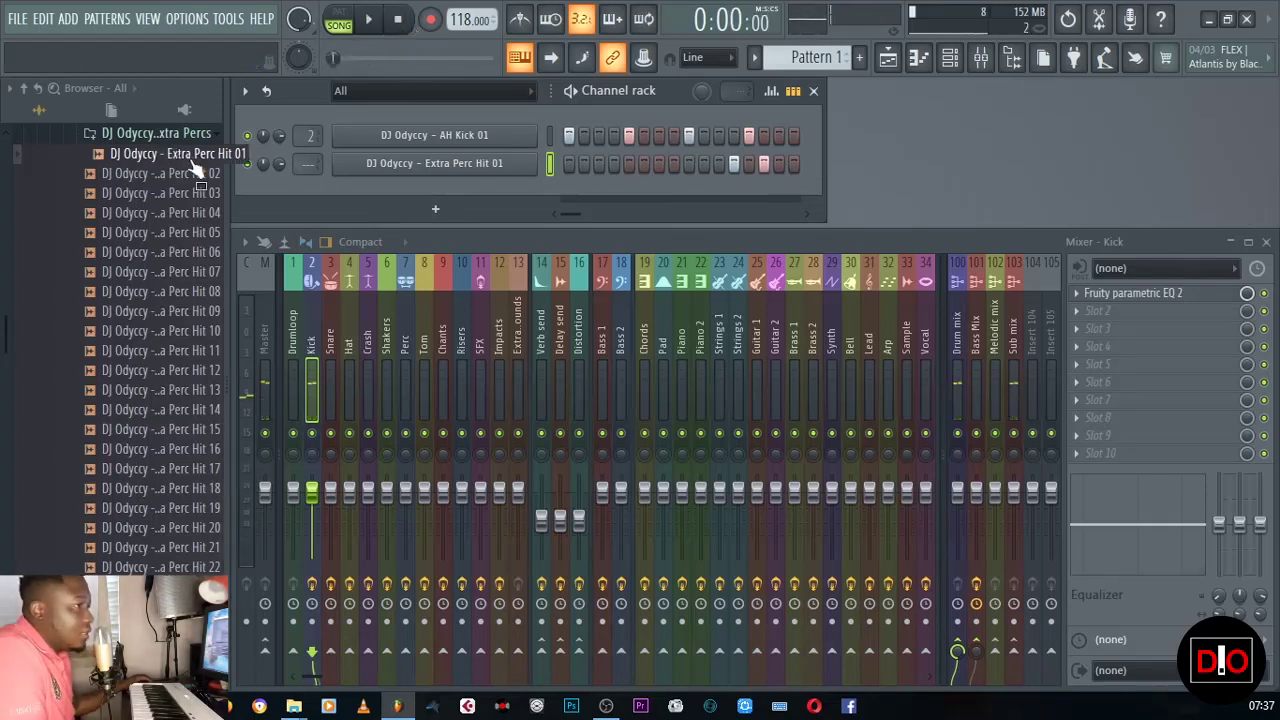
- Add Extra Perc Hit 15 as a new channel and route both percussion channels to mixer track 8, Tom
drag(172, 431, 436, 189)
scroll(307, 170, up, 3)
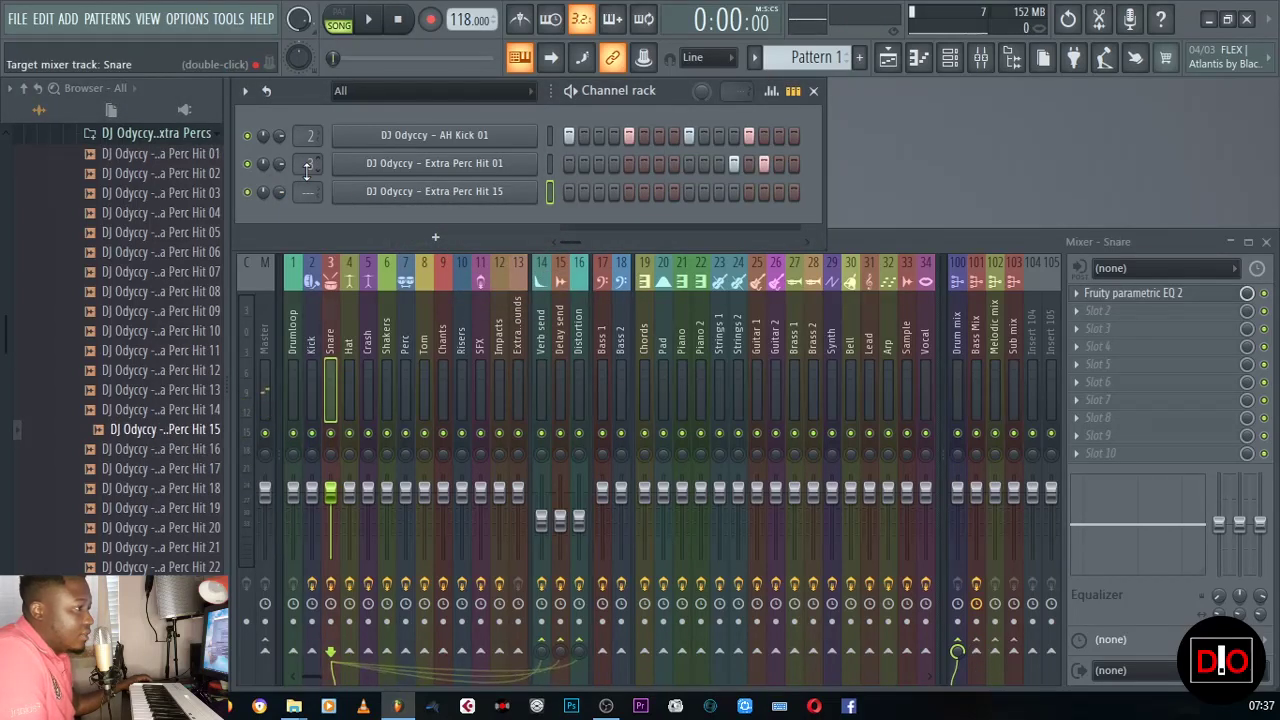
scroll(307, 170, up, 5)
scroll(297, 191, up, 8)
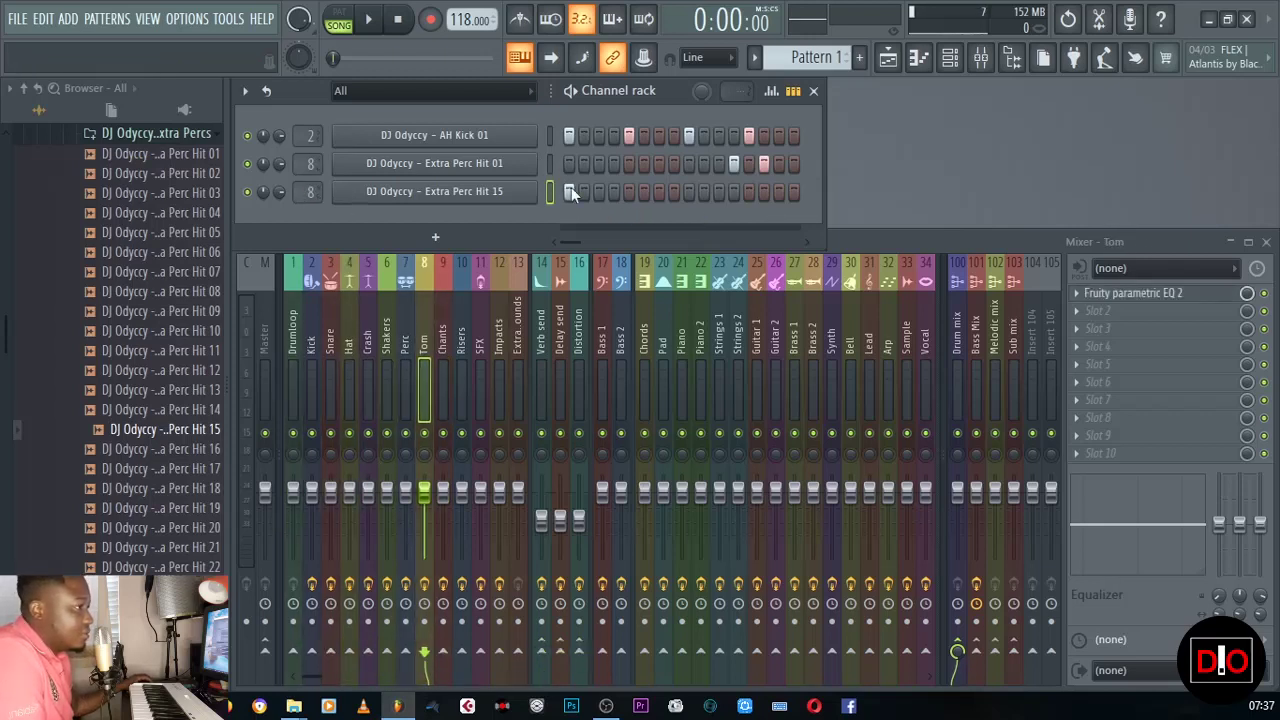
- Program Extra Perc Hit 15 on steps 5 and 8, playing back the pattern to check it
key(space)
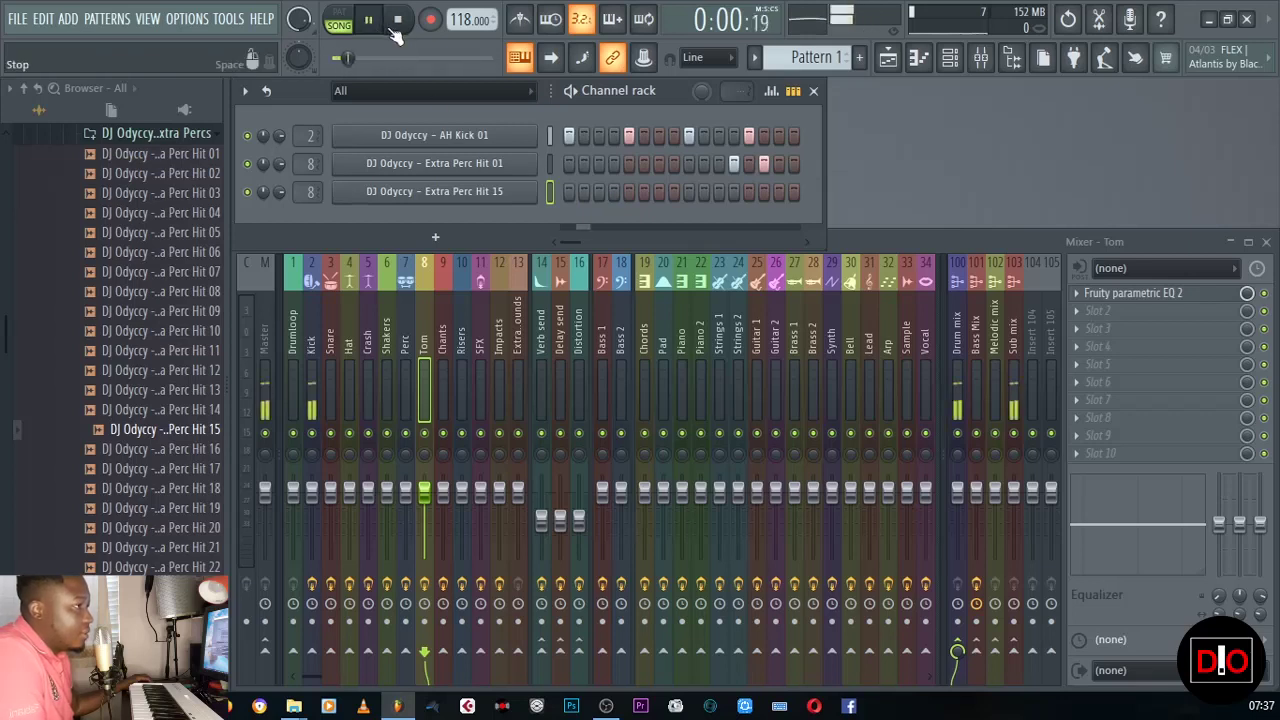
click(397, 35)
click(669, 198)
click(370, 22)
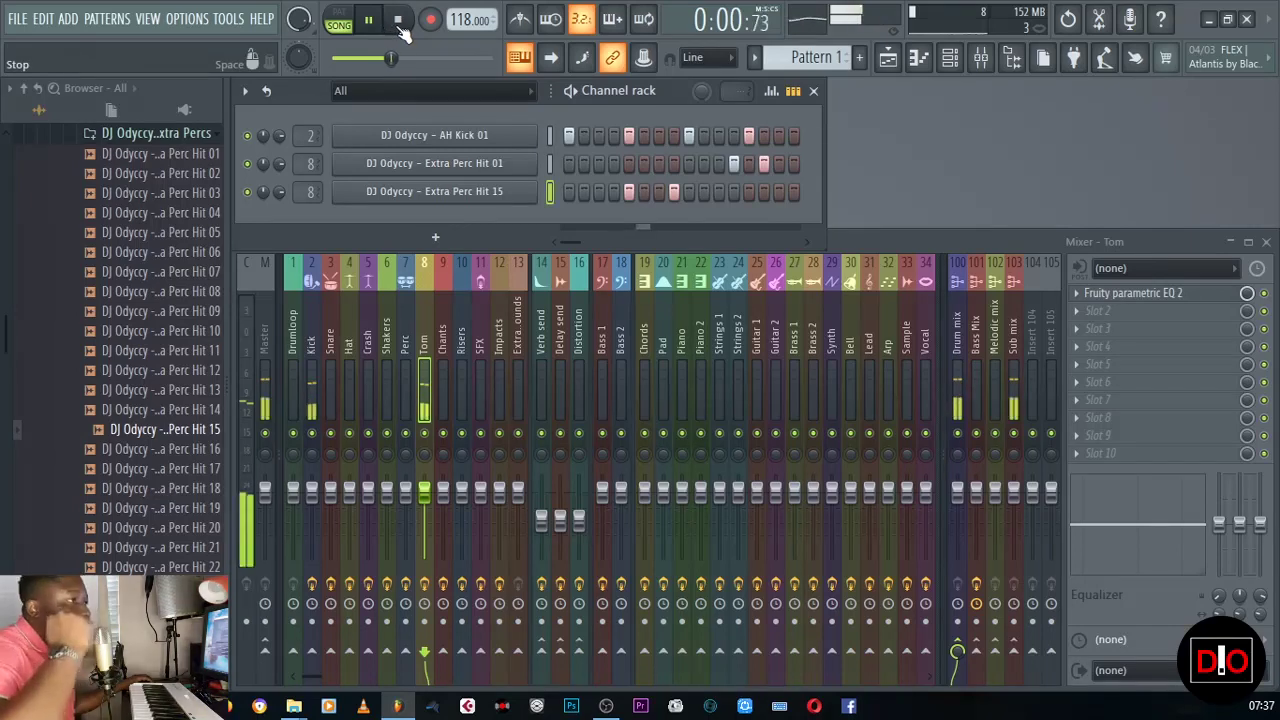
click(399, 24)
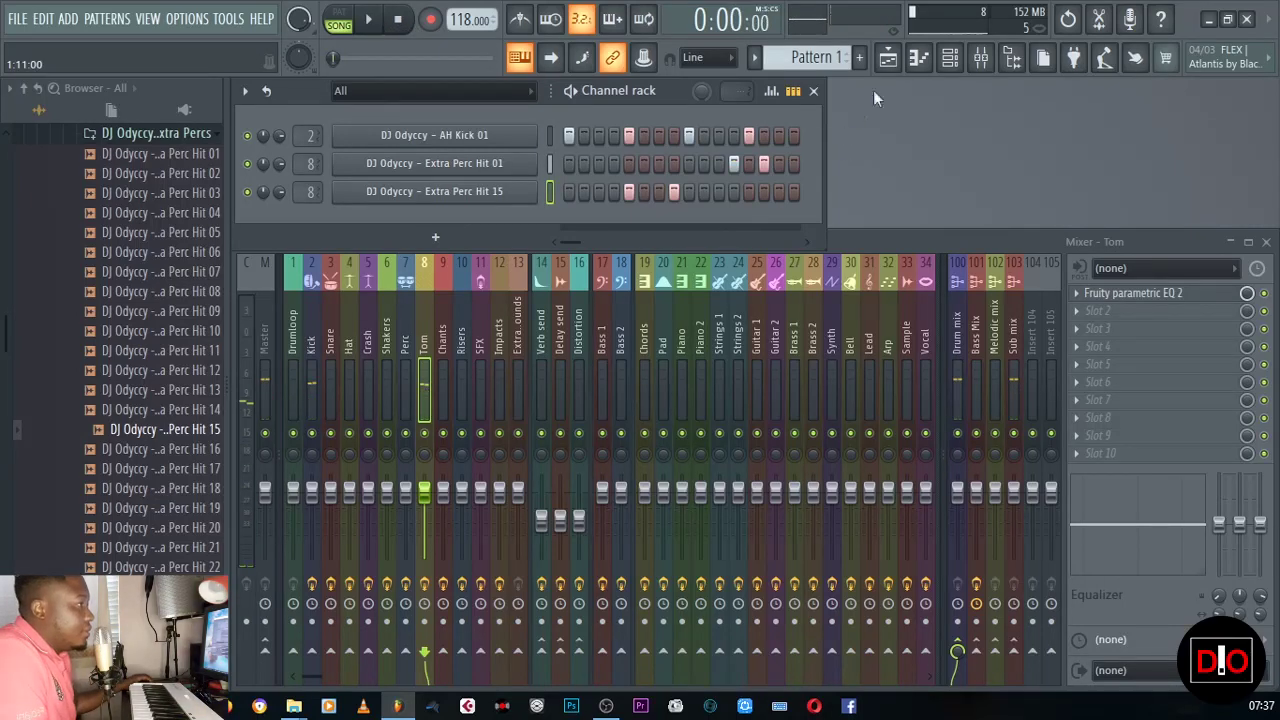
- Repeat Pattern 1 along Track 1 of the playlist through the end of bar 16
click(888, 57)
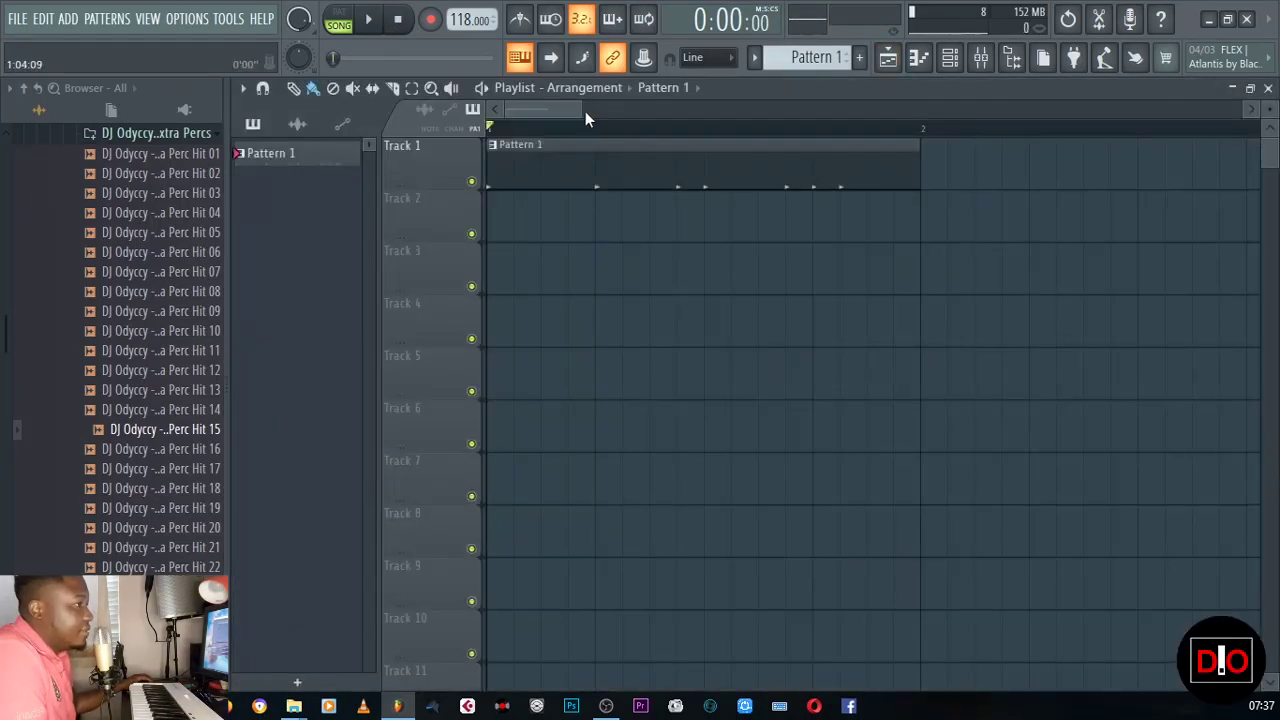
drag(585, 111, 1086, 157)
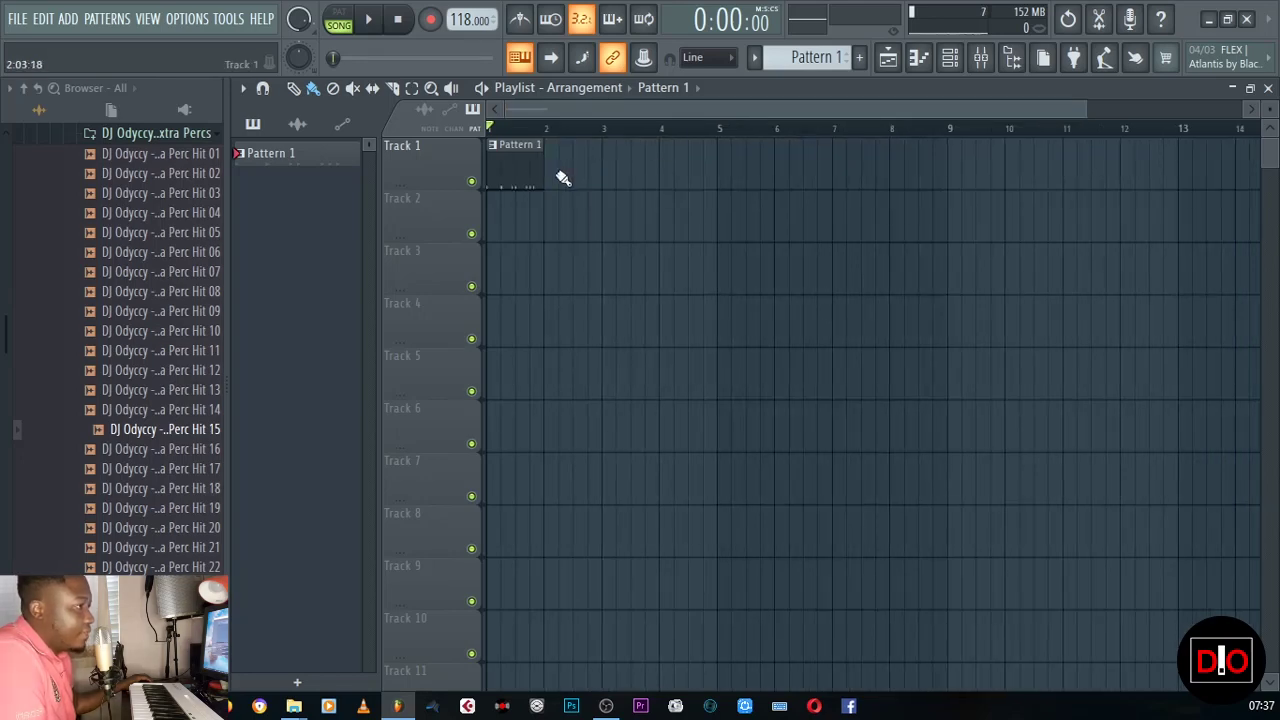
mouse_move(555, 178)
mouse_down()
mouse_move(866, 200)
mouse_move(1200, 189)
mouse_up()
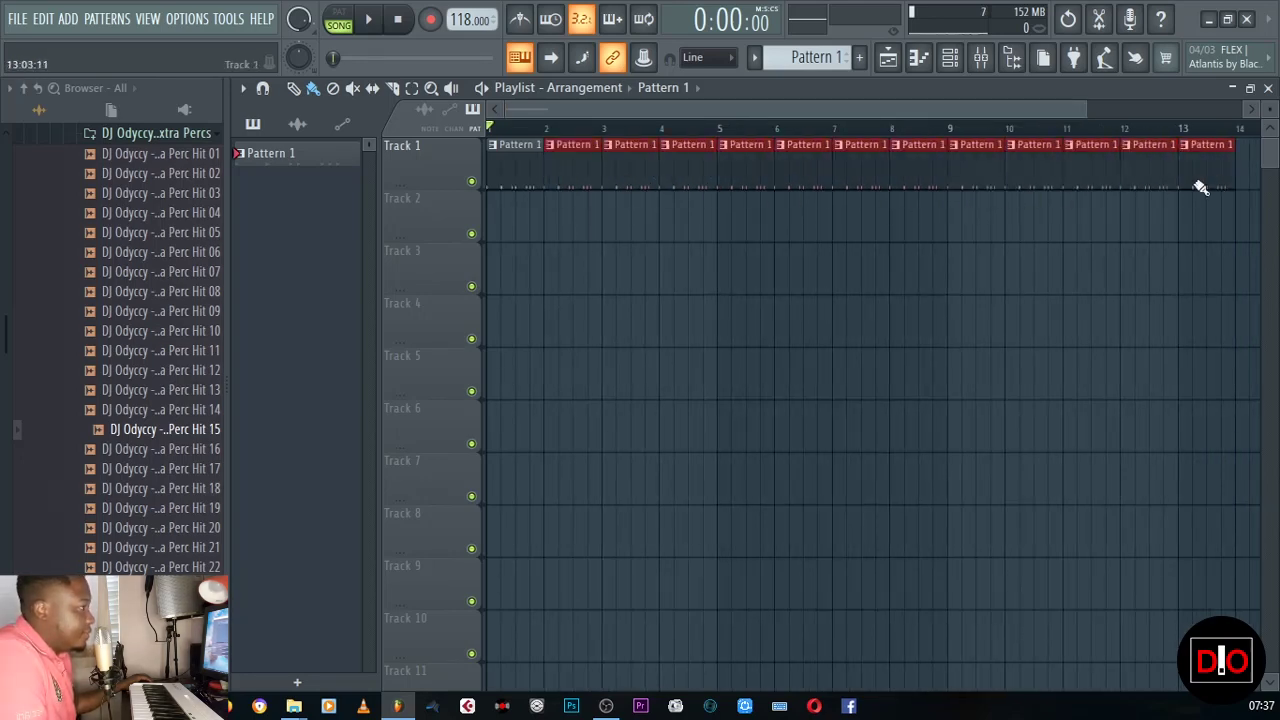
drag(845, 105, 1155, 108)
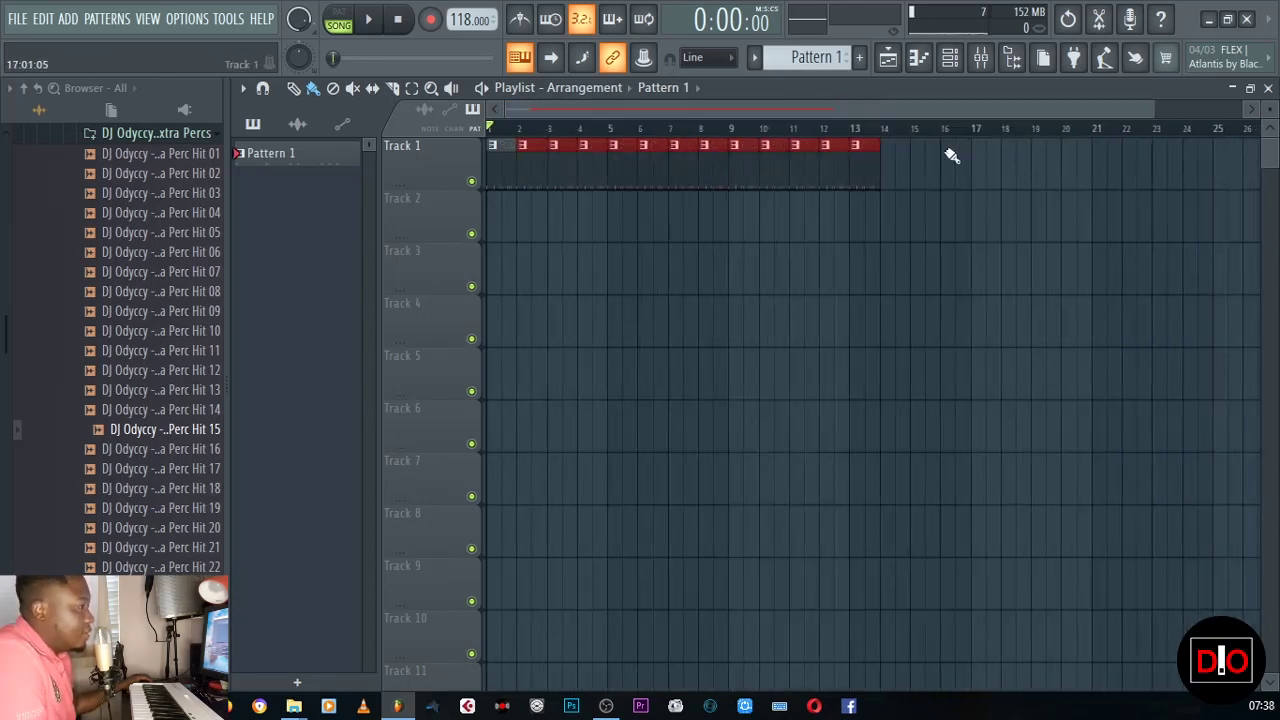
drag(878, 168, 966, 174)
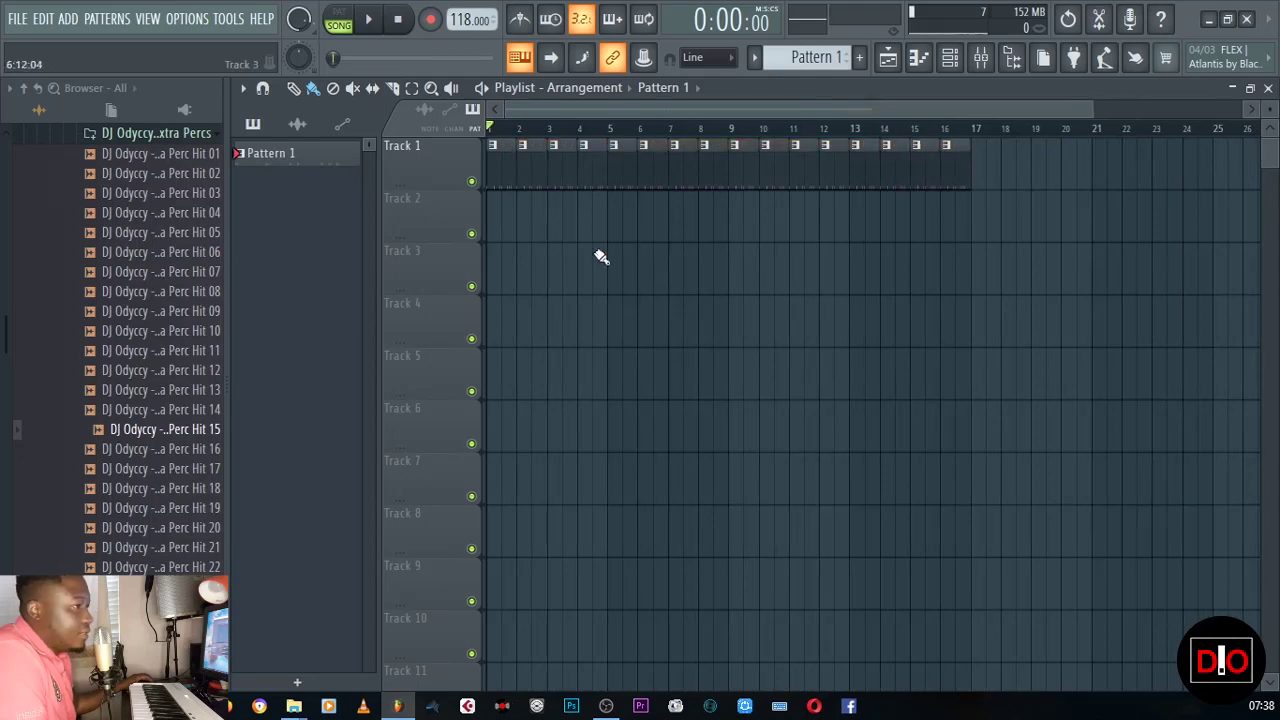
- Open the Afro House Shakerloops folder in the pack's House Loops and audition Shakerloop 09 and 08
scroll(197, 265, up, 2)
click(180, 252)
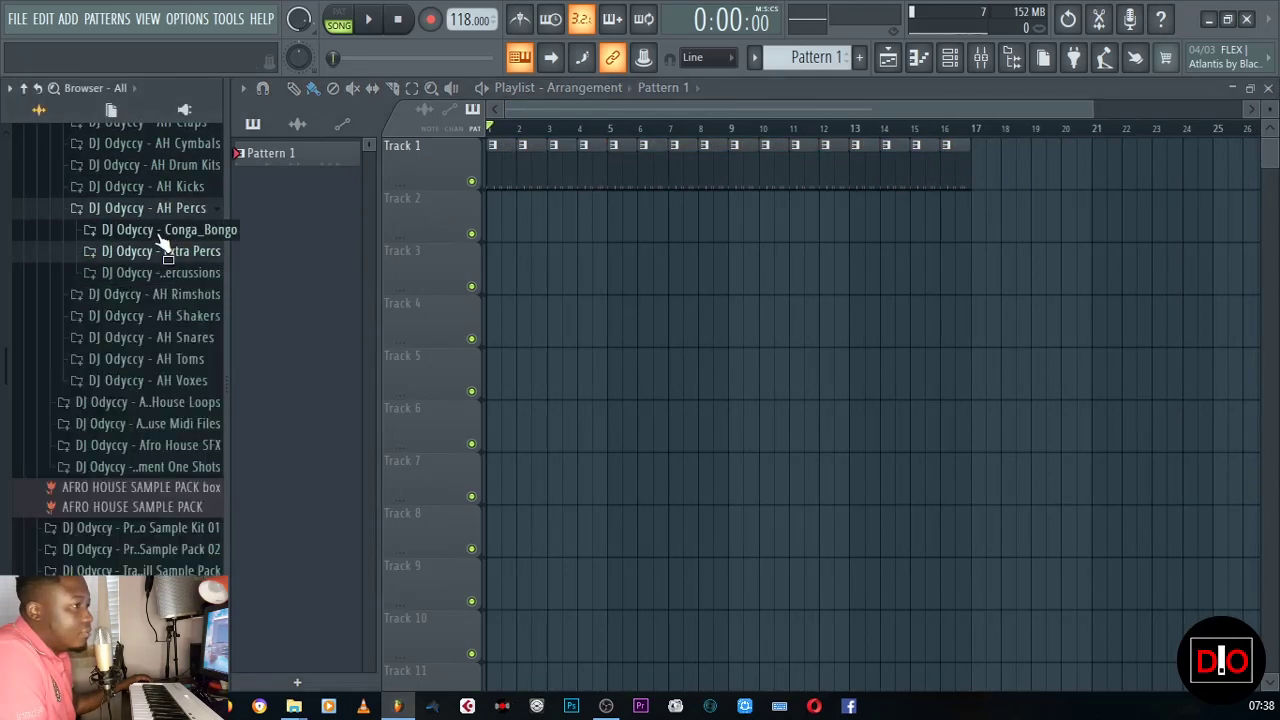
click(150, 209)
scroll(205, 265, up, 2)
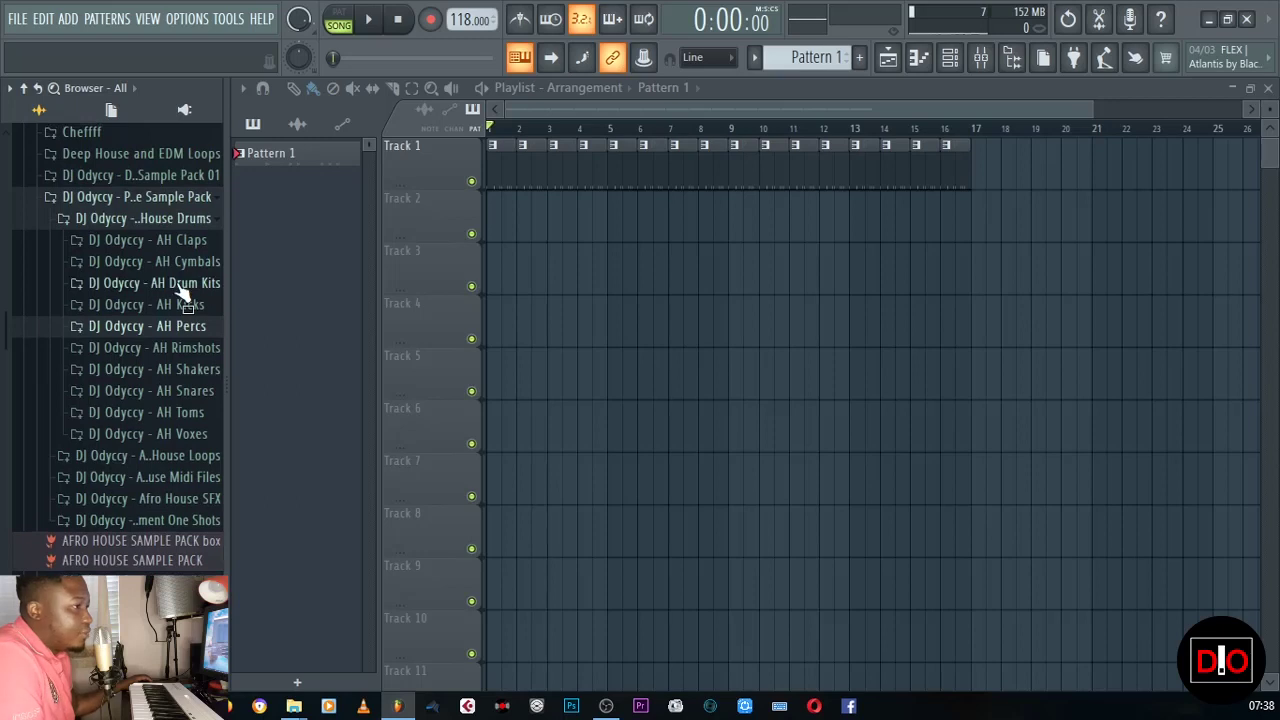
click(165, 218)
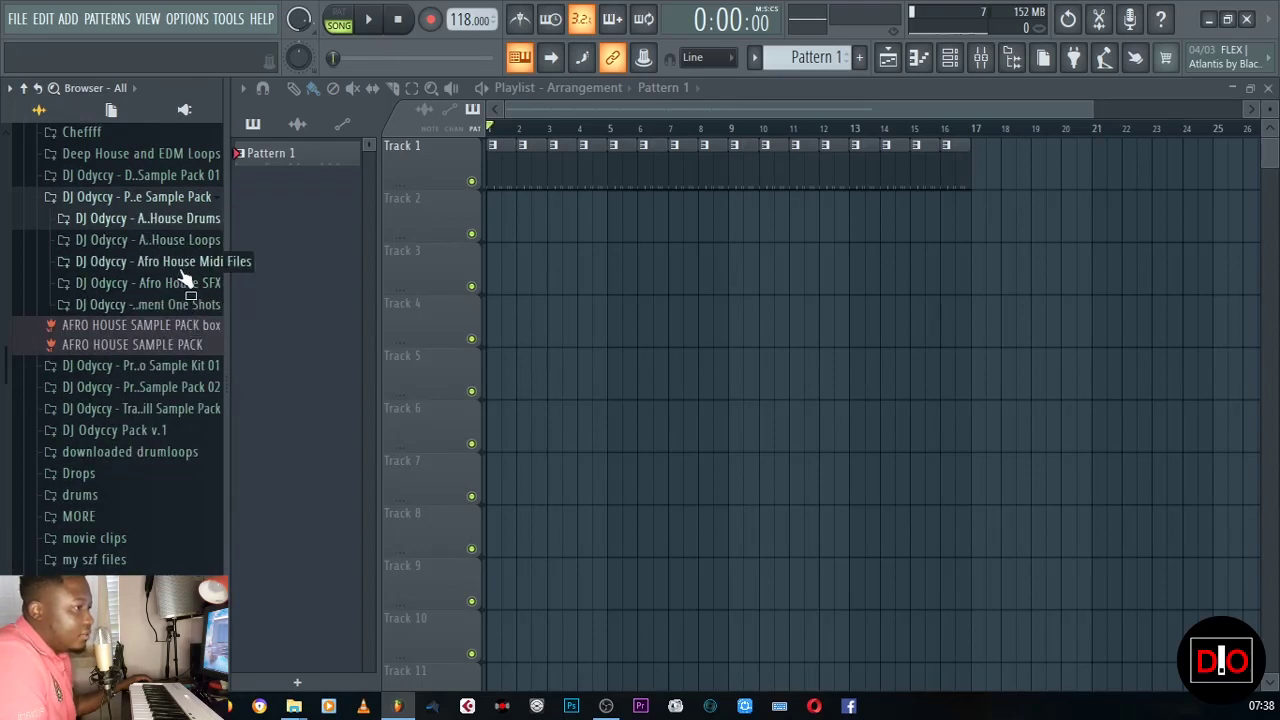
click(188, 246)
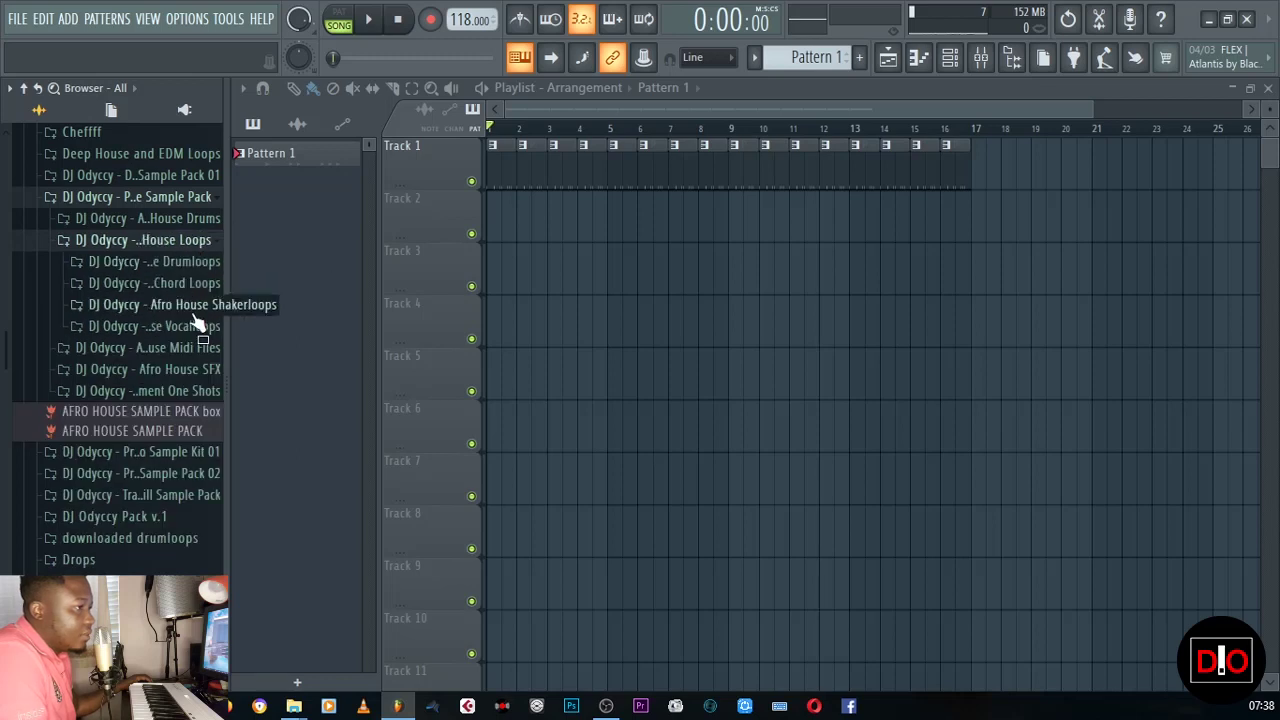
click(193, 306)
click(190, 483)
click(188, 467)
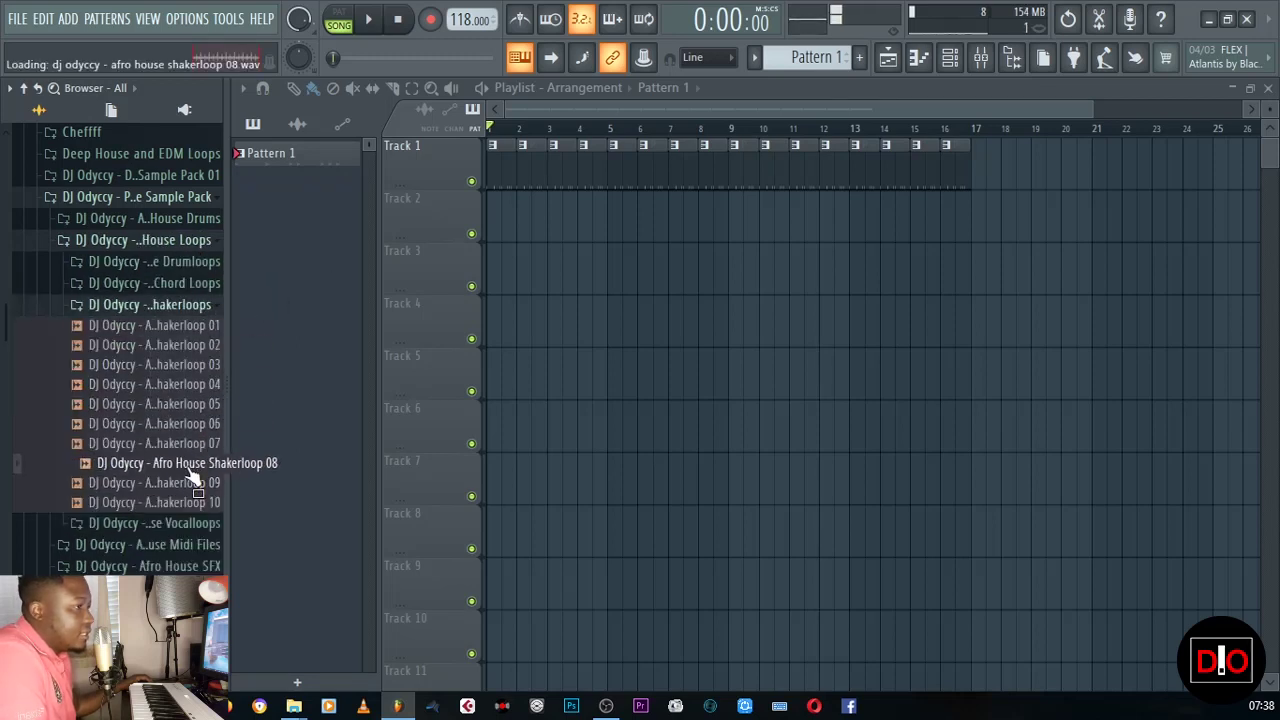
- Lay Afro House Shakerloop 07 repeatedly along Track 3 through bar 16 and route it to mixer track 6, Shakers
click(186, 441)
drag(186, 443, 1012, 273)
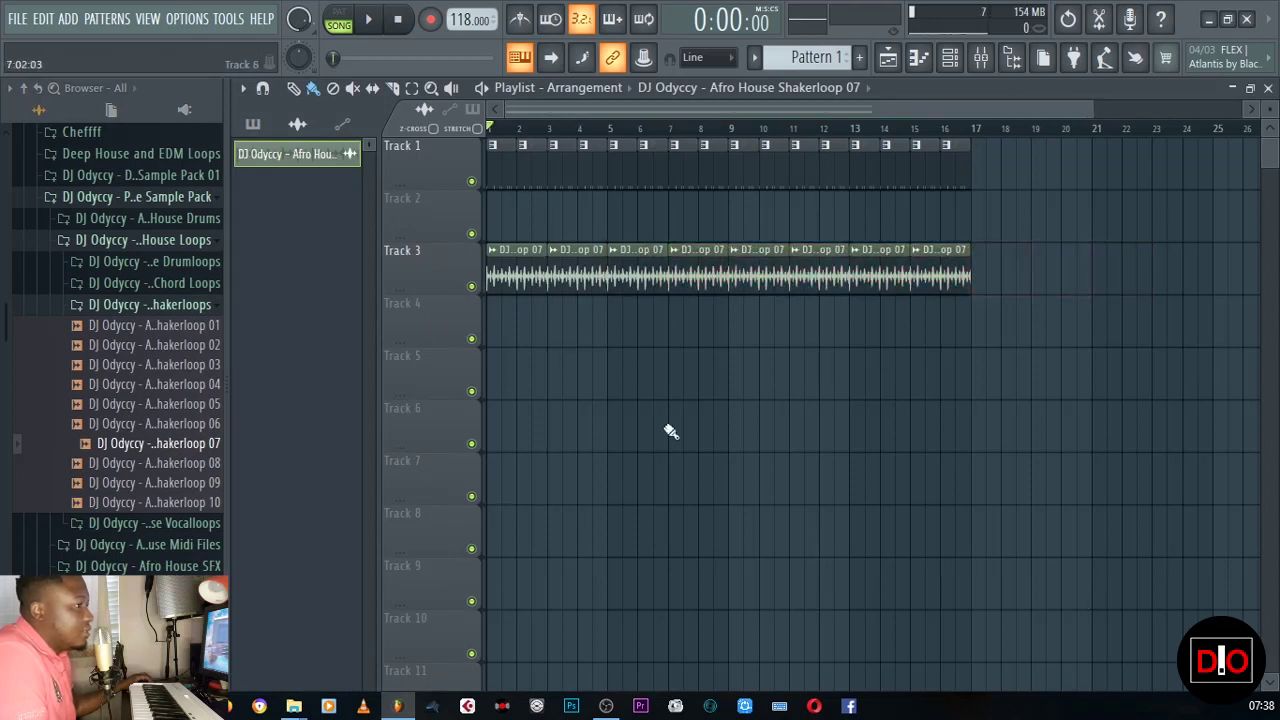
double_click(528, 289)
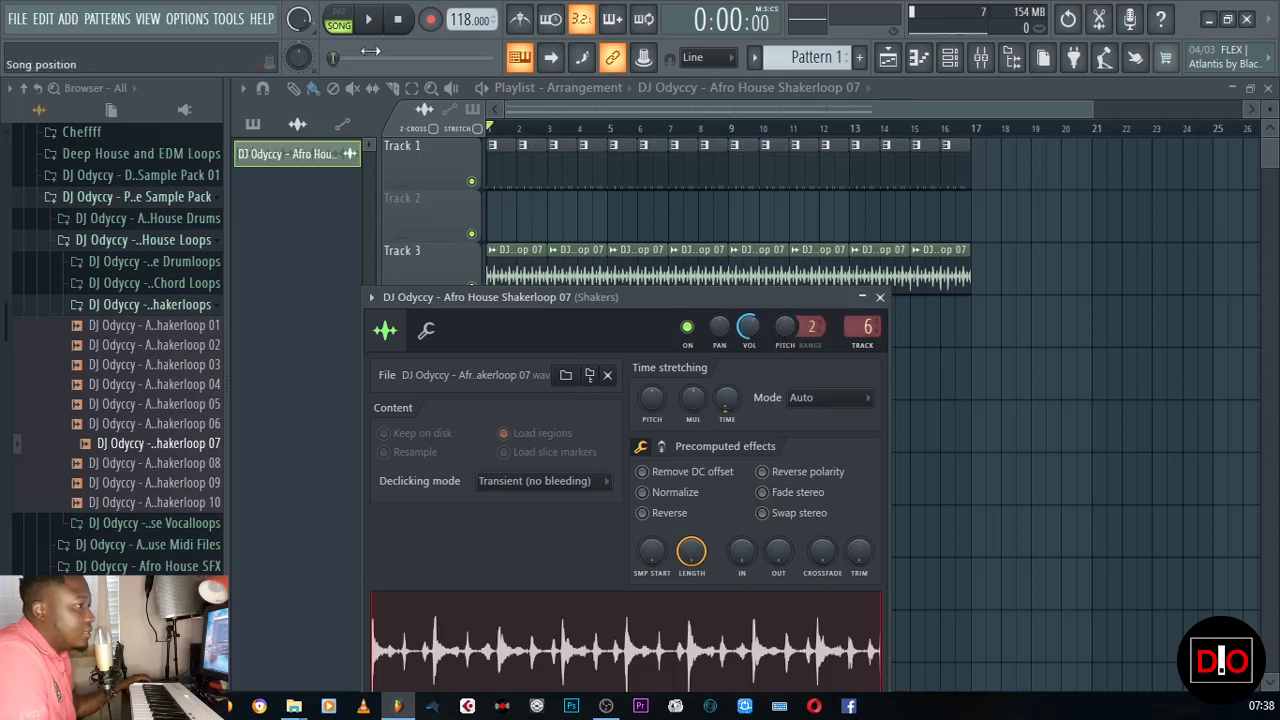
- Play back the arrangement from the start with the shaker loop and close the Shakerloop 07 channel settings
click(369, 20)
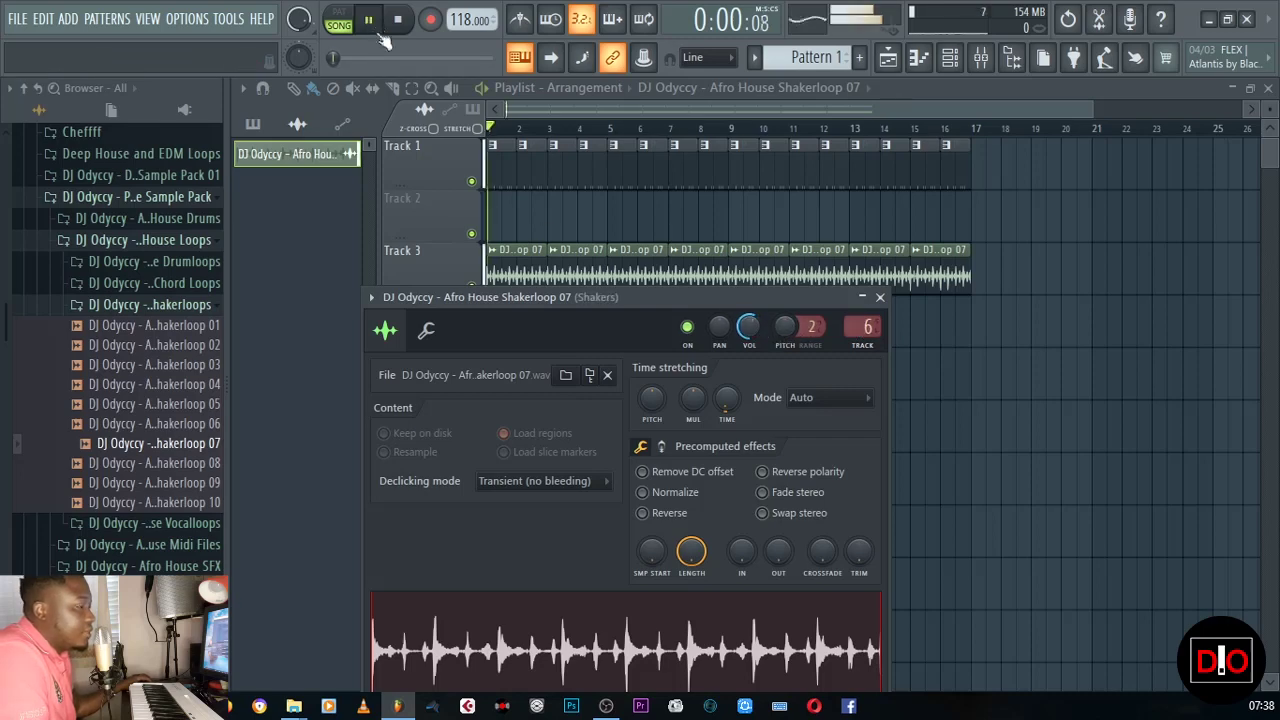
click(881, 298)
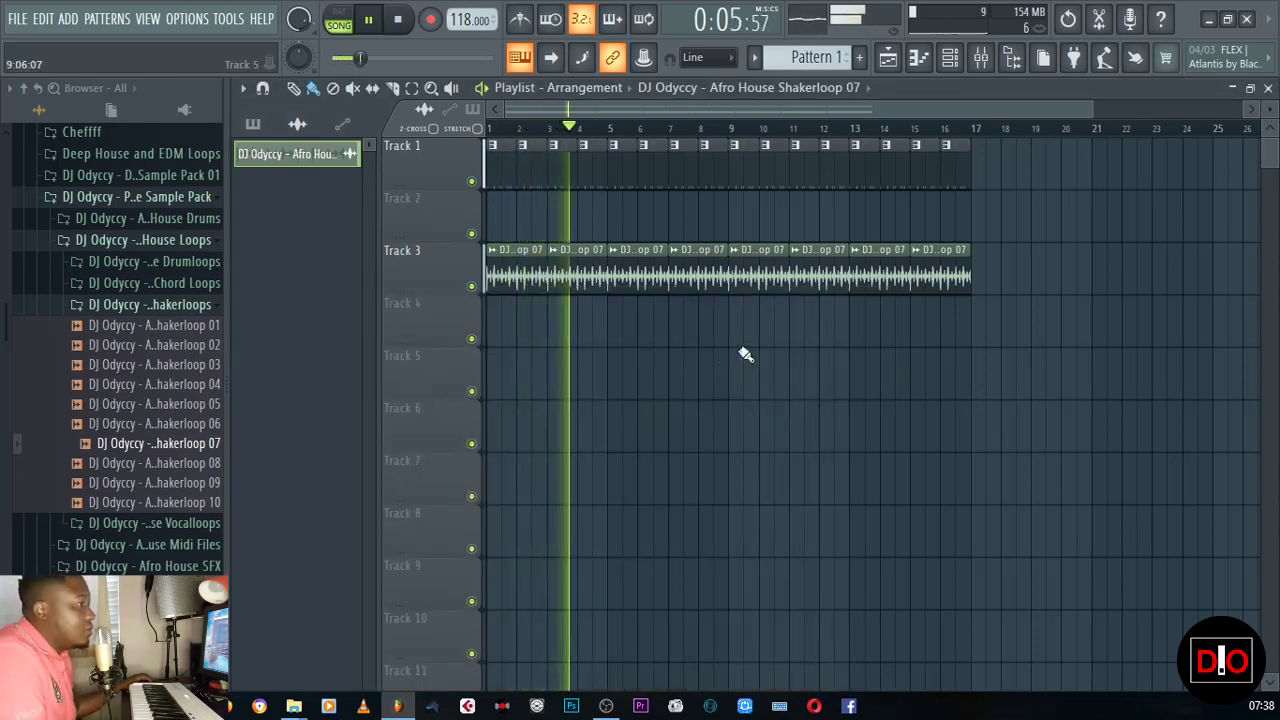
key(space)
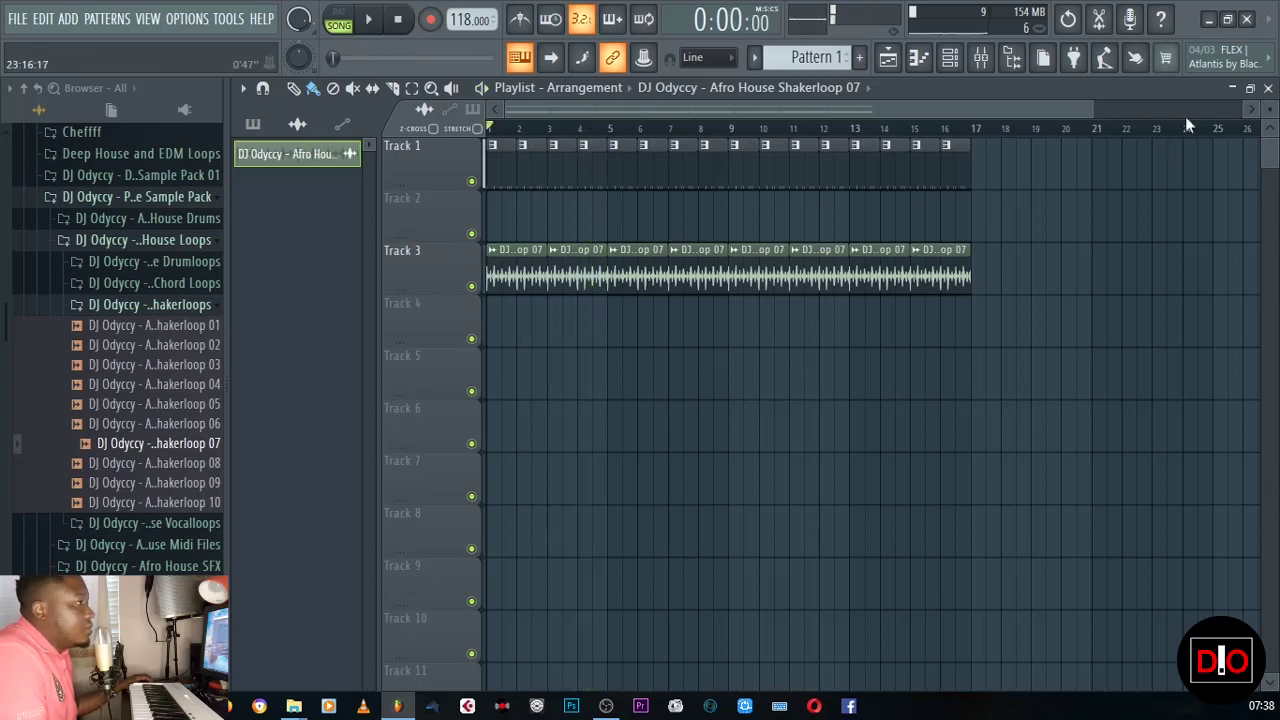
- Leave the playlist, show the Unsorted channels in the channel rack and switch to the empty Pattern 2
click(1268, 88)
click(456, 90)
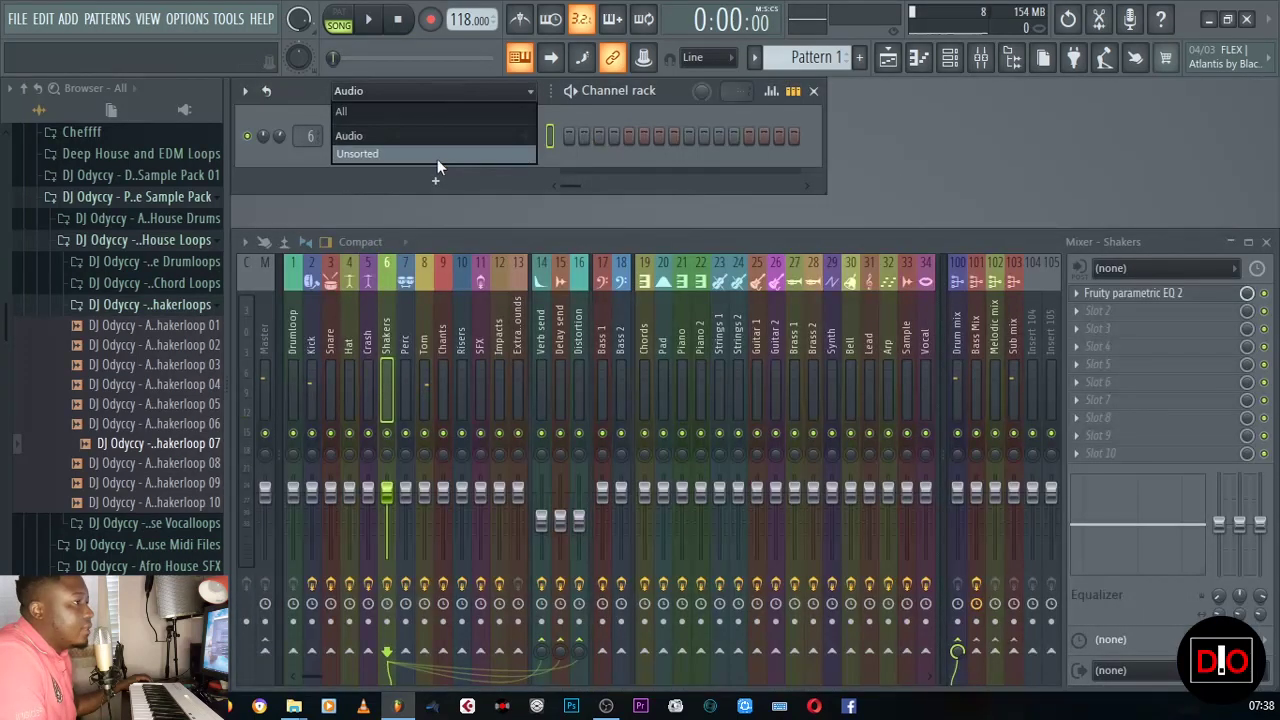
click(437, 153)
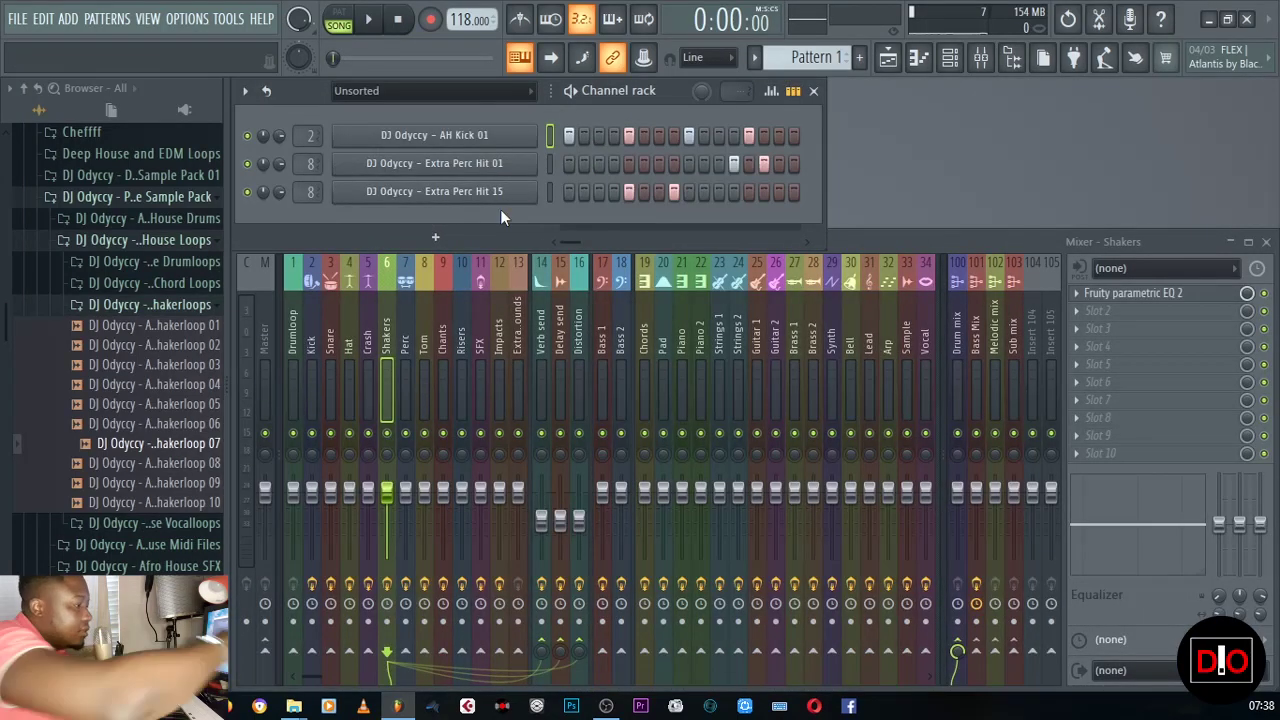
key(F4)
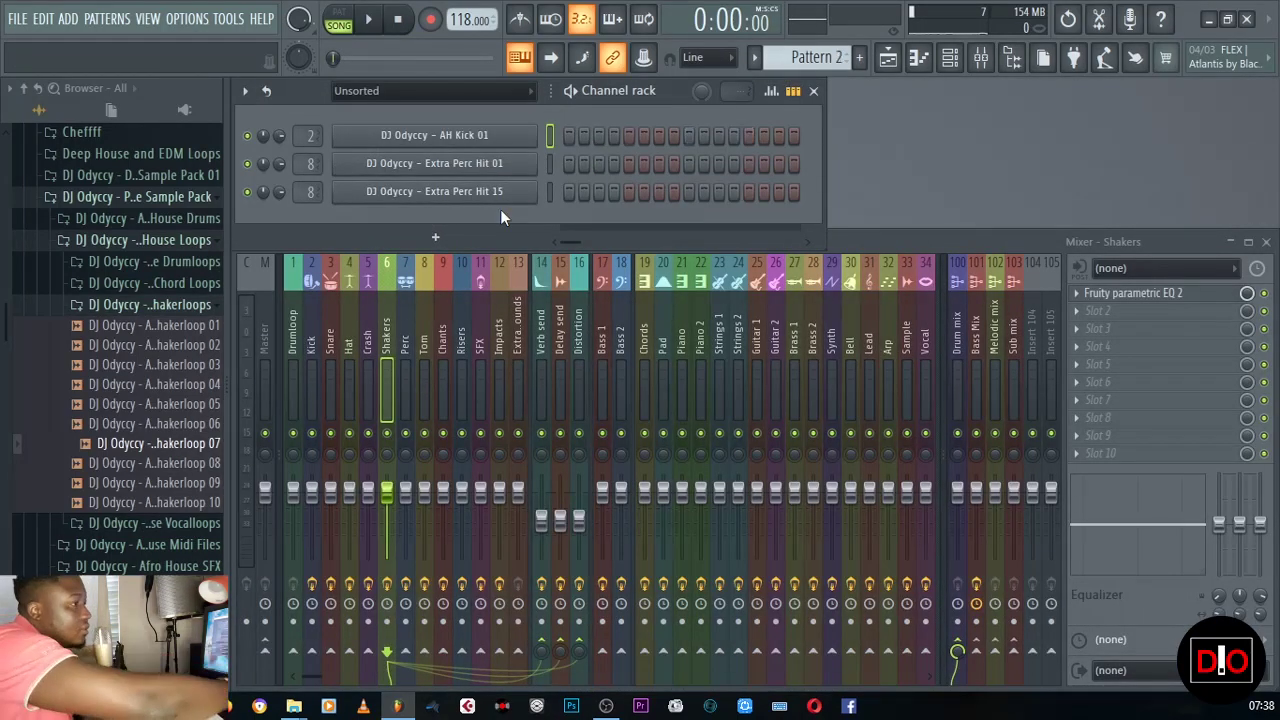
- Add a reFX Nexus channel to the channel rack and move its plugin window fully into view
click(436, 237)
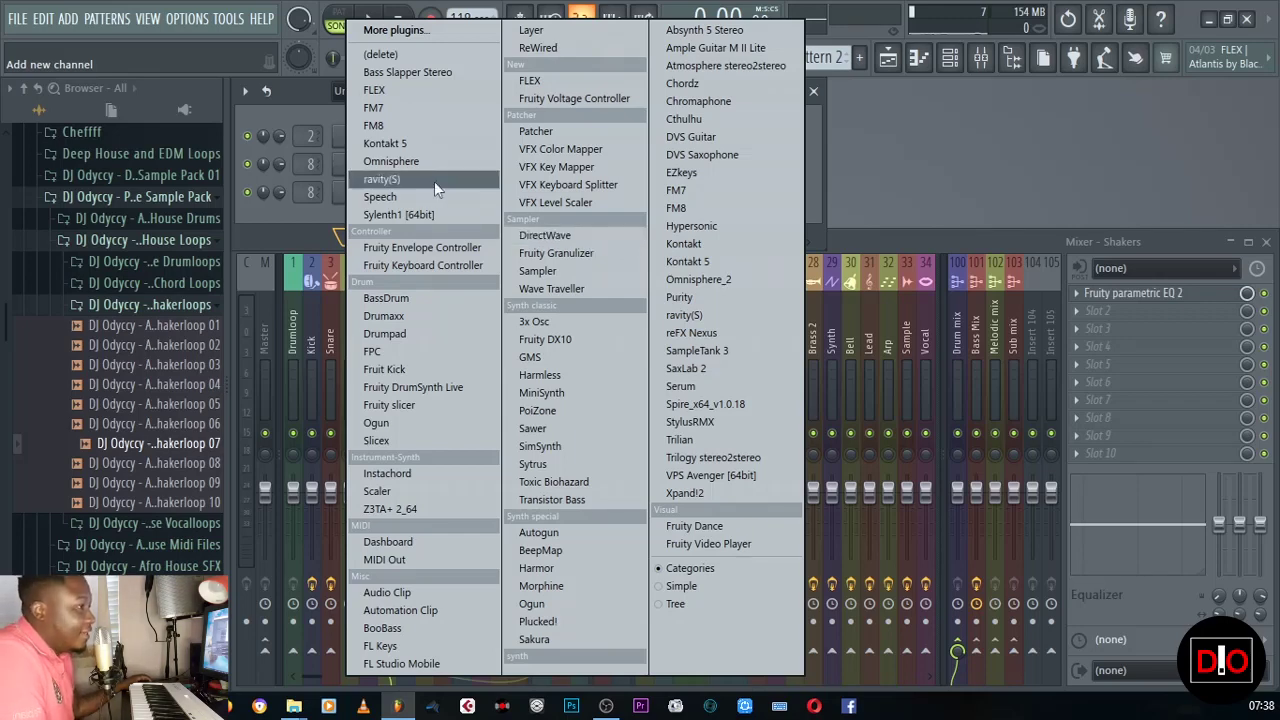
click(679, 338)
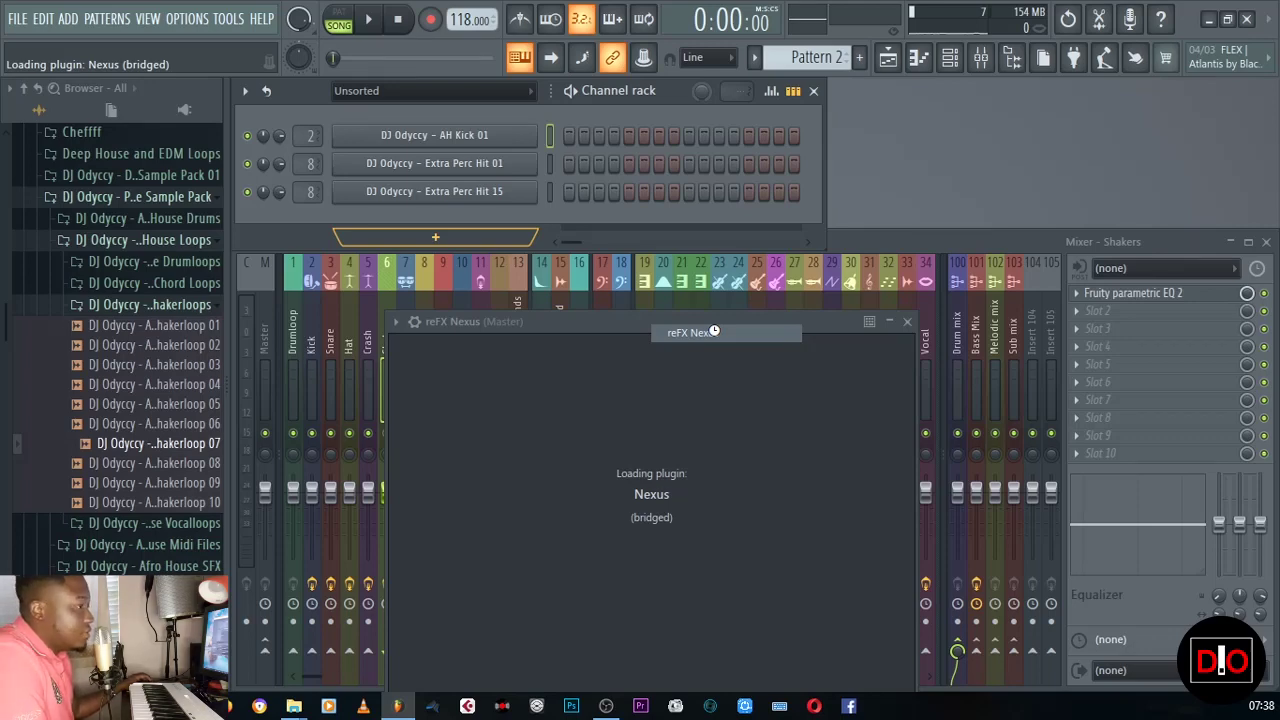
drag(715, 329, 720, 147)
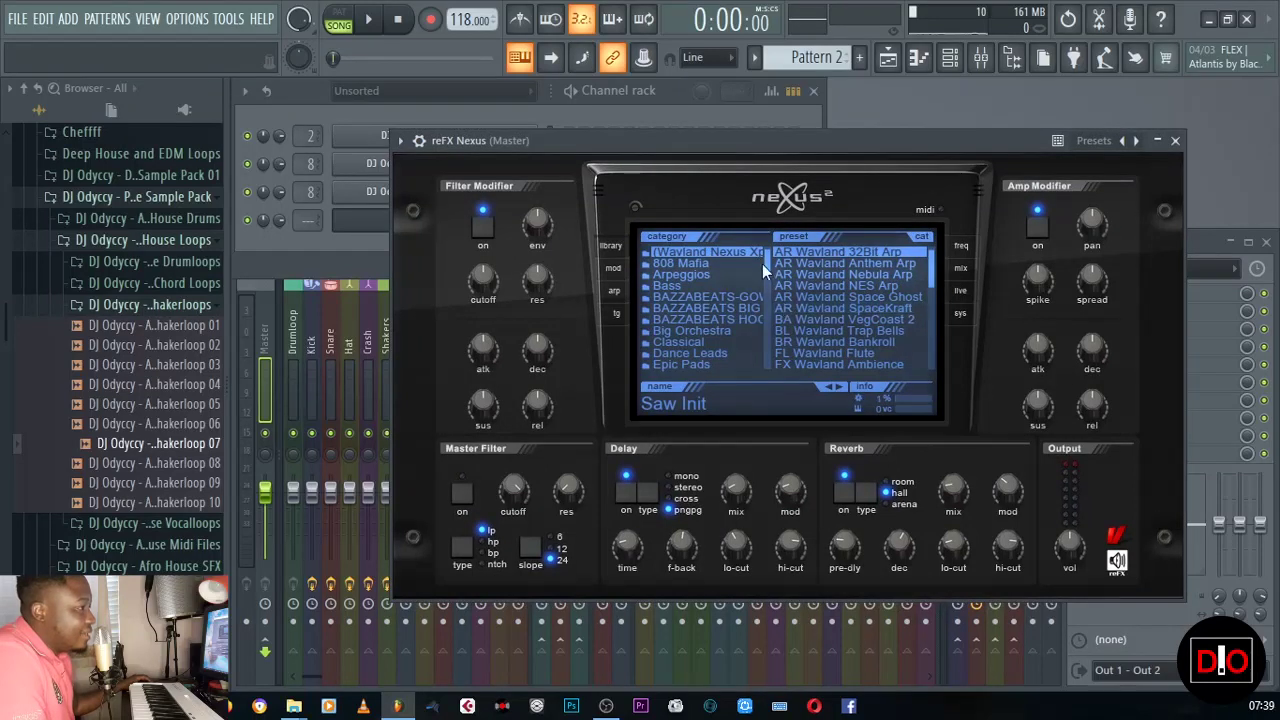
- Load PD Voicy Pad 6 from the Single Layer Pads category in Nexus and route its channel to mixer track 20, Pad
drag(767, 263, 768, 292)
click(723, 295)
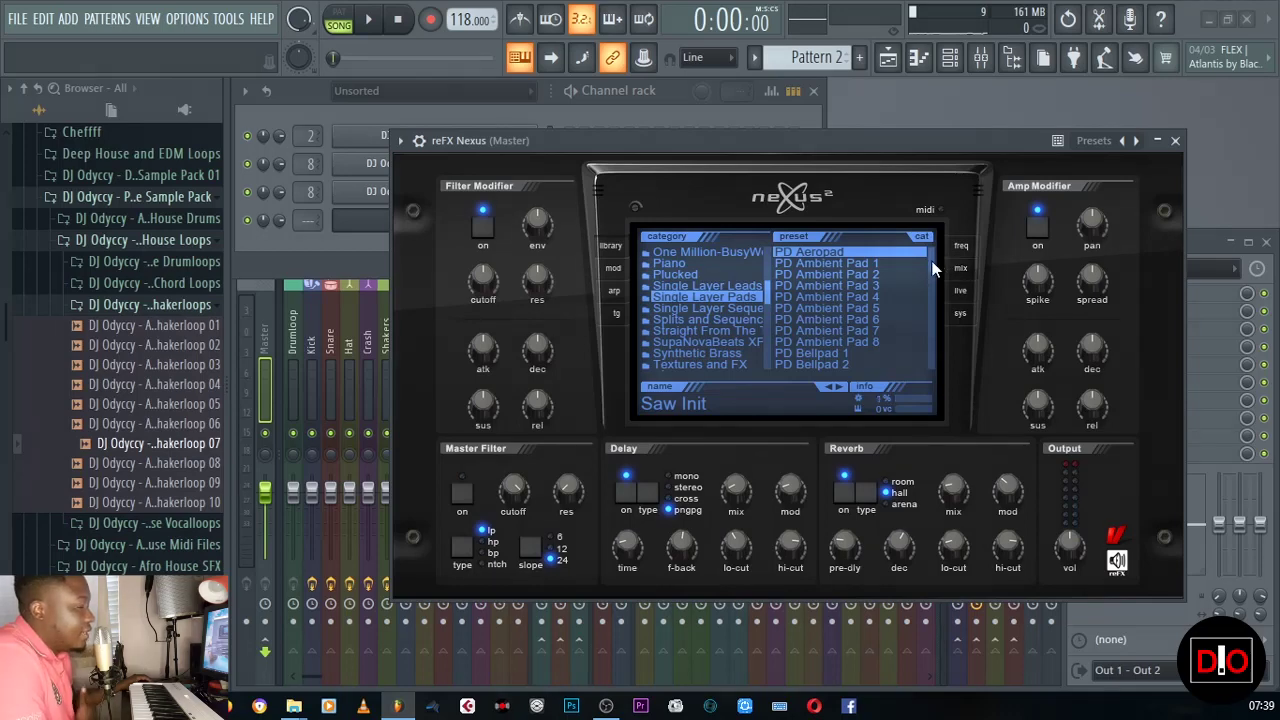
drag(933, 268, 933, 340)
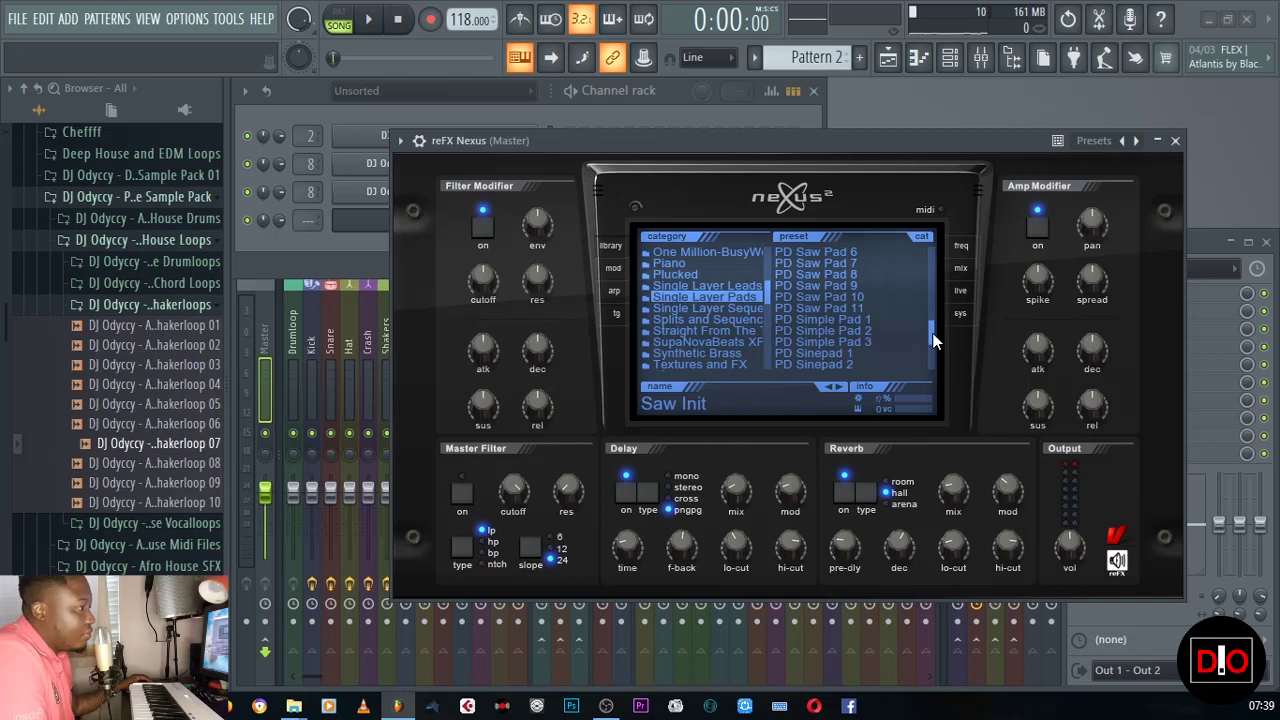
drag(930, 337, 927, 383)
click(850, 330)
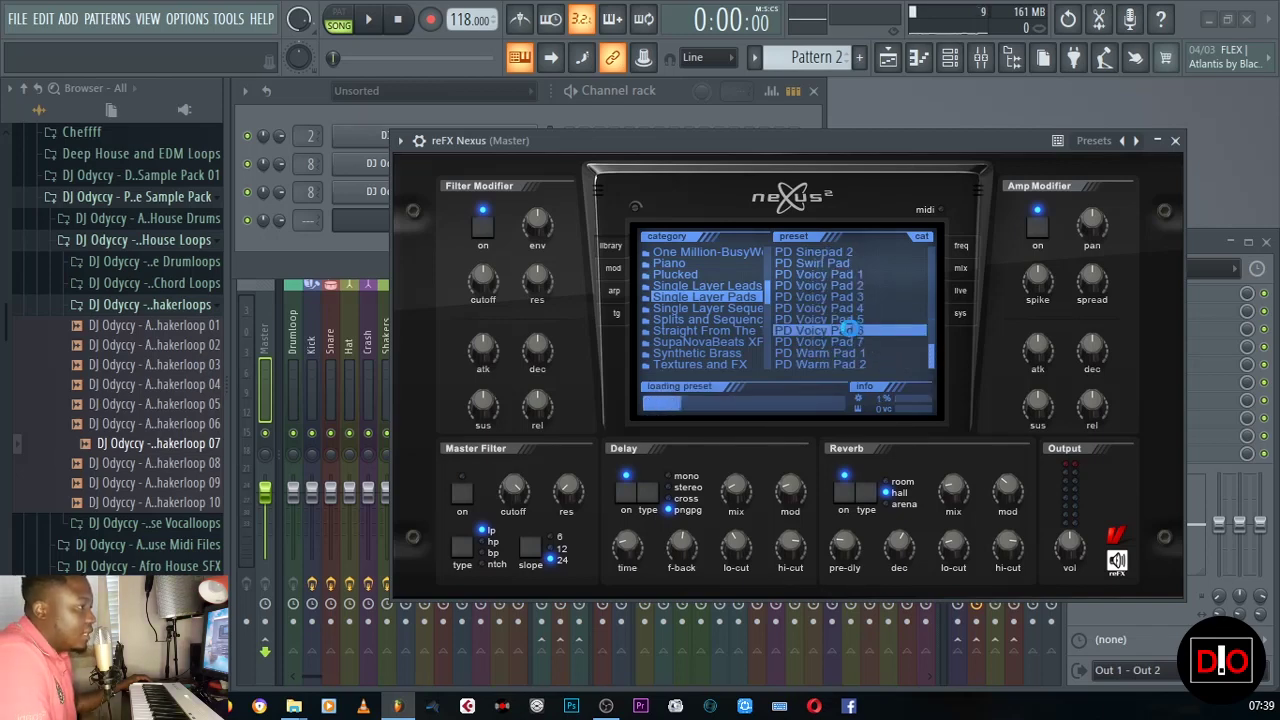
click(1176, 141)
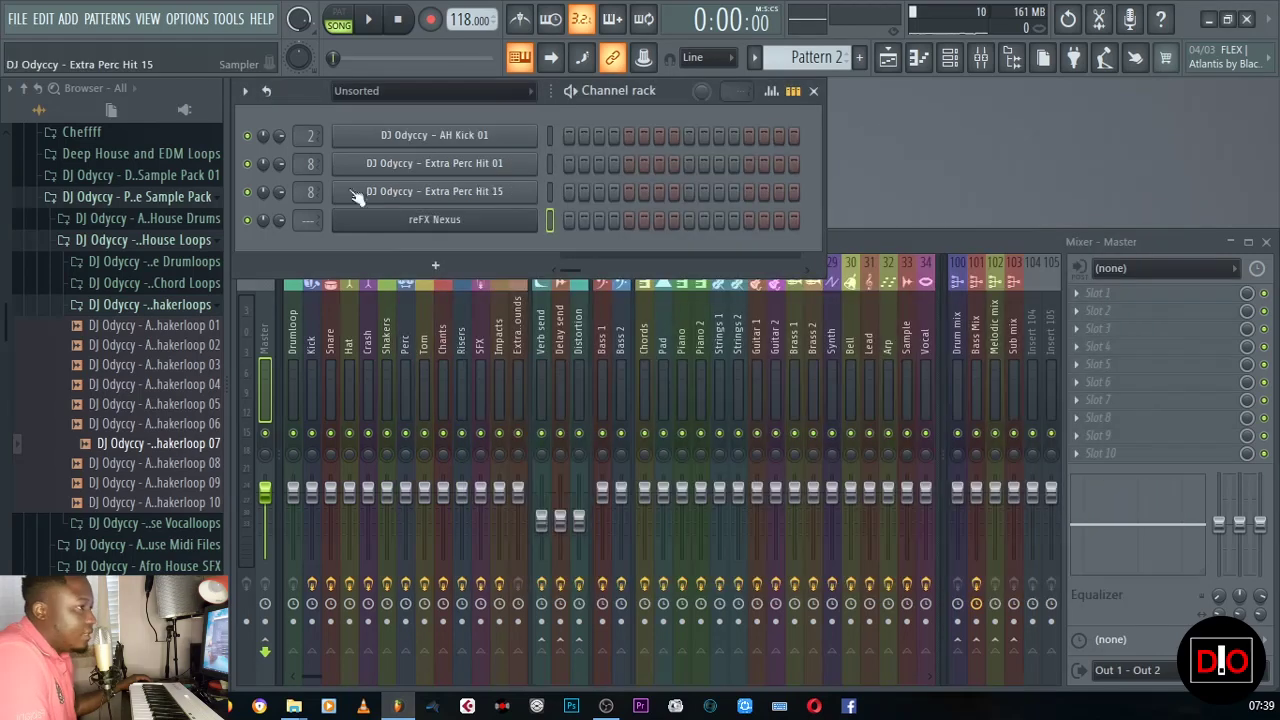
scroll(309, 220, up, 20)
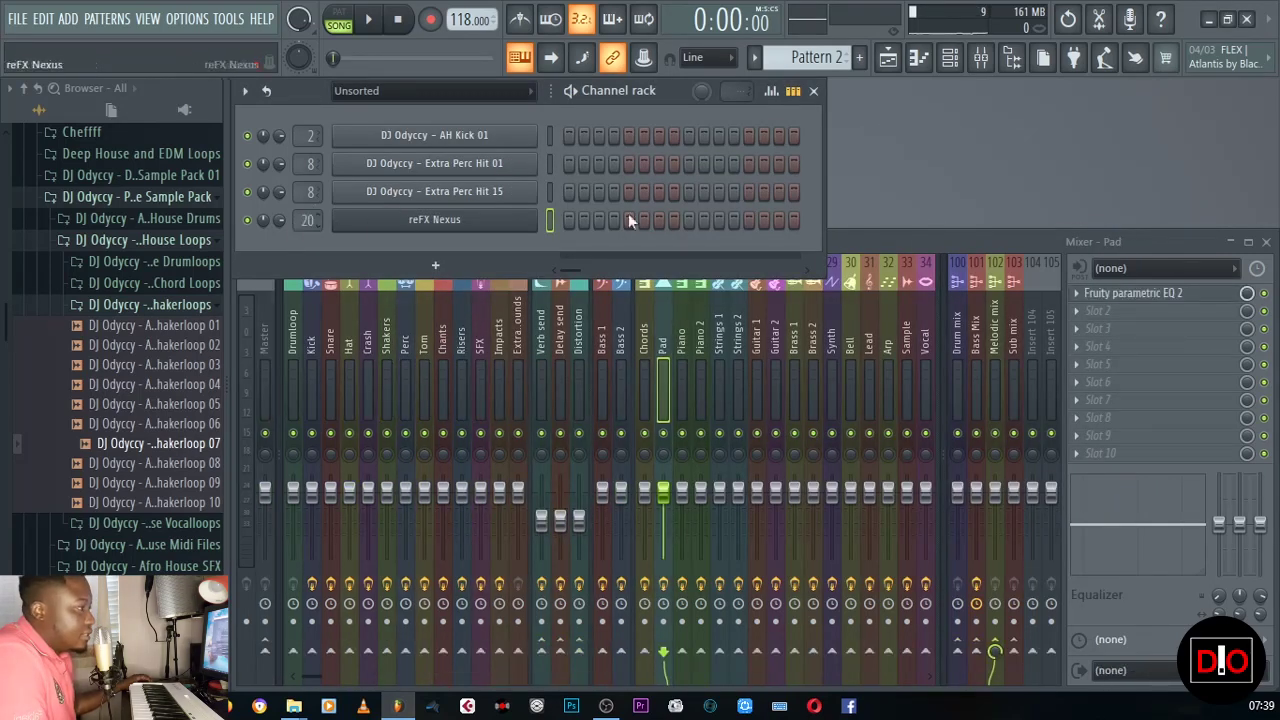
- Place Pattern 2 on Track 6 of the playlist at bars 1, 5, 9 and 13
click(899, 58)
click(503, 443)
click(615, 434)
click(735, 427)
click(860, 432)
click(1268, 88)
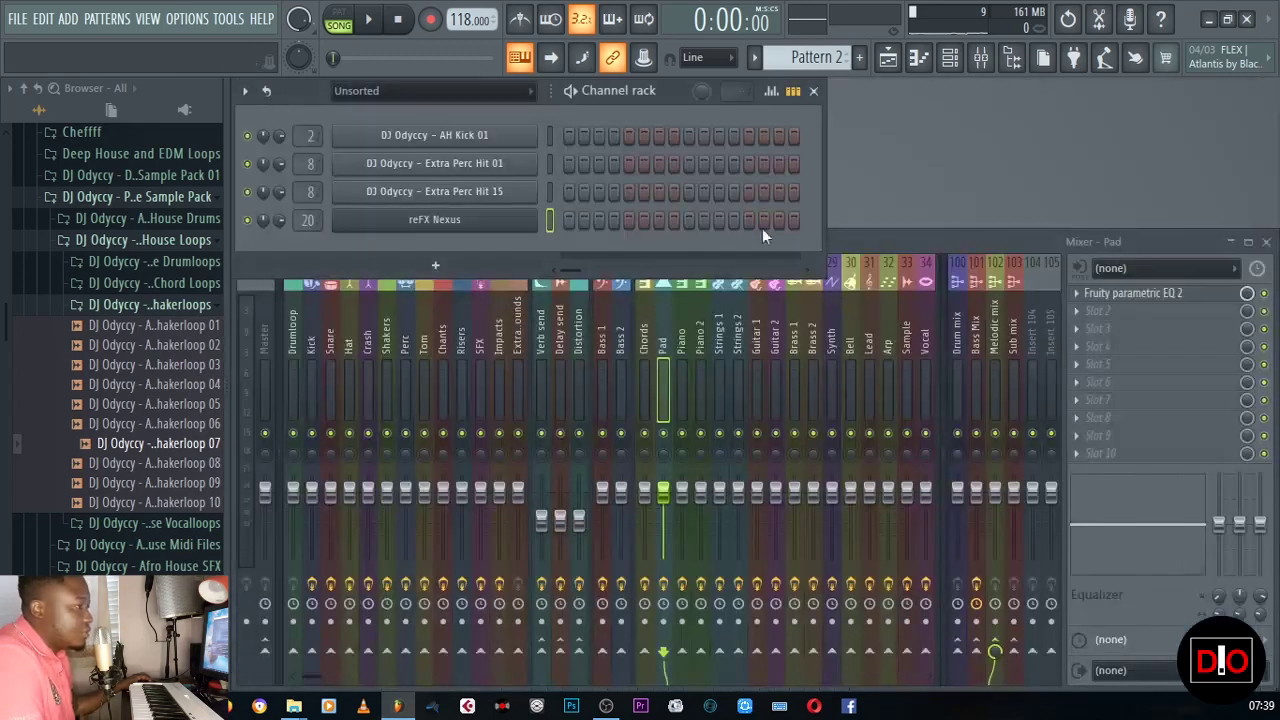
- Draw a sustained F4 note for Nexus in the piano roll, from bar 1 through the end of bar 4
click(918, 57)
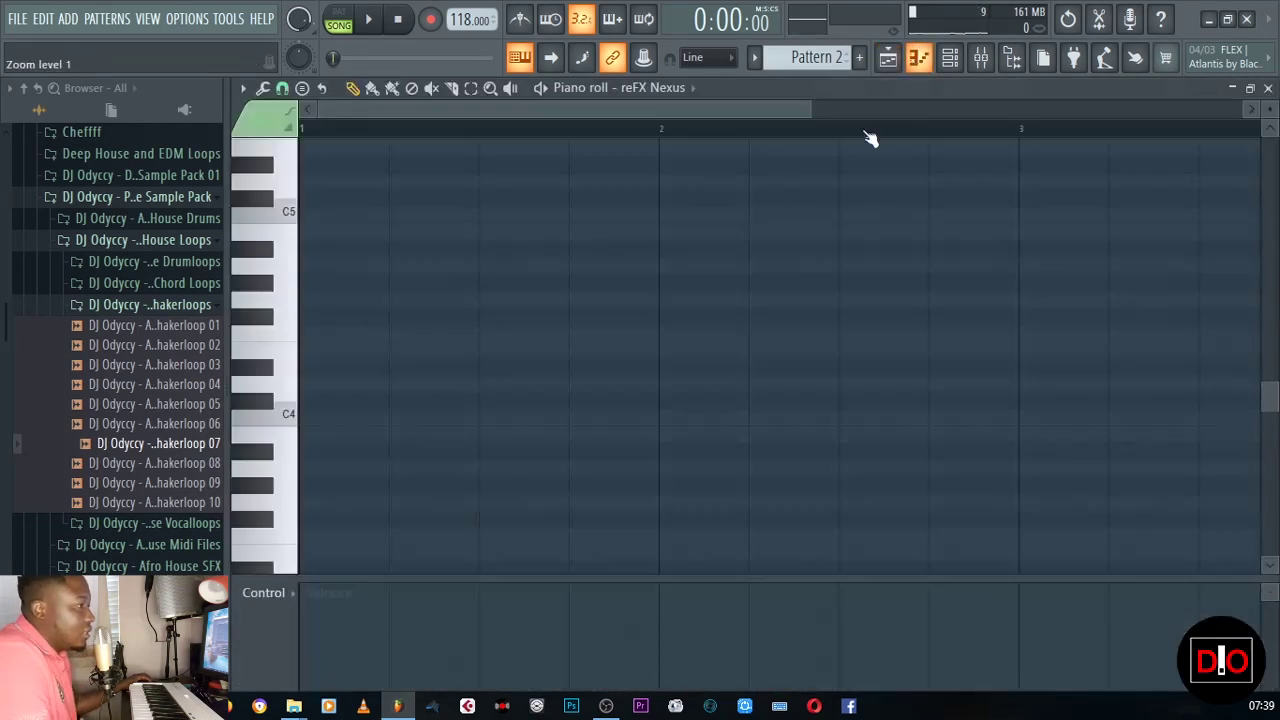
scroll(440, 425, up, 3)
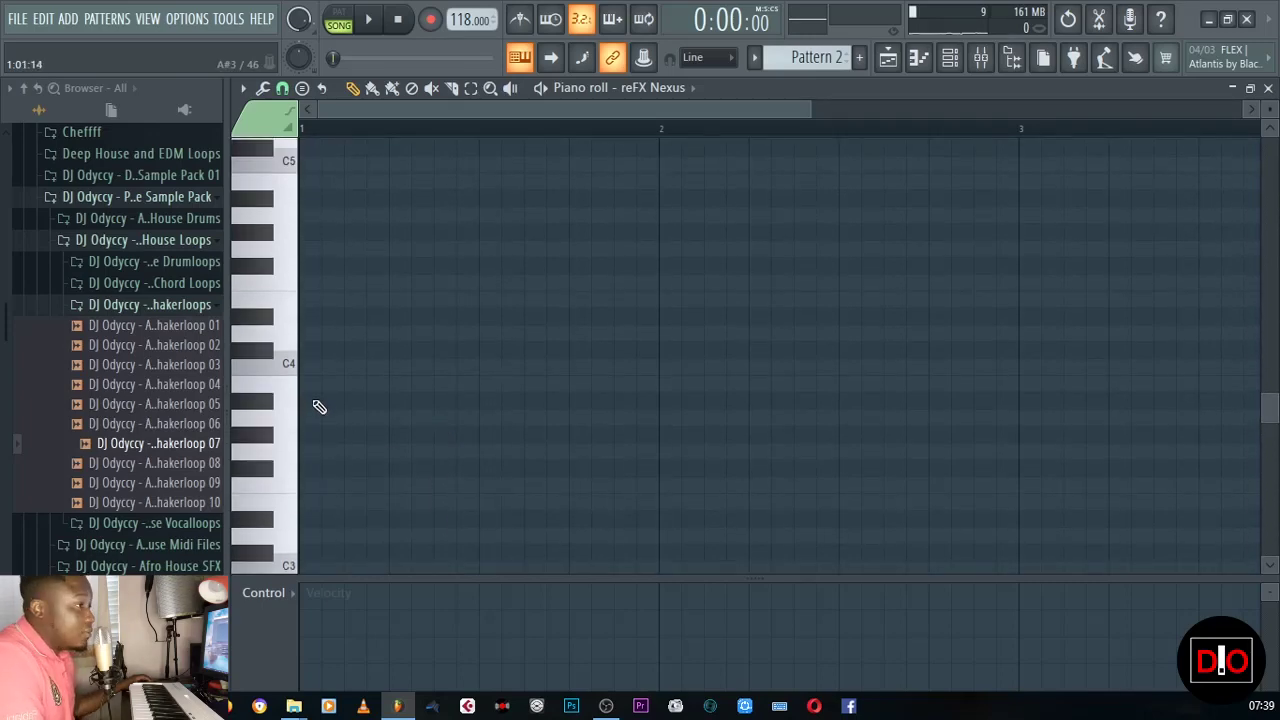
scroll(345, 400, up, 3)
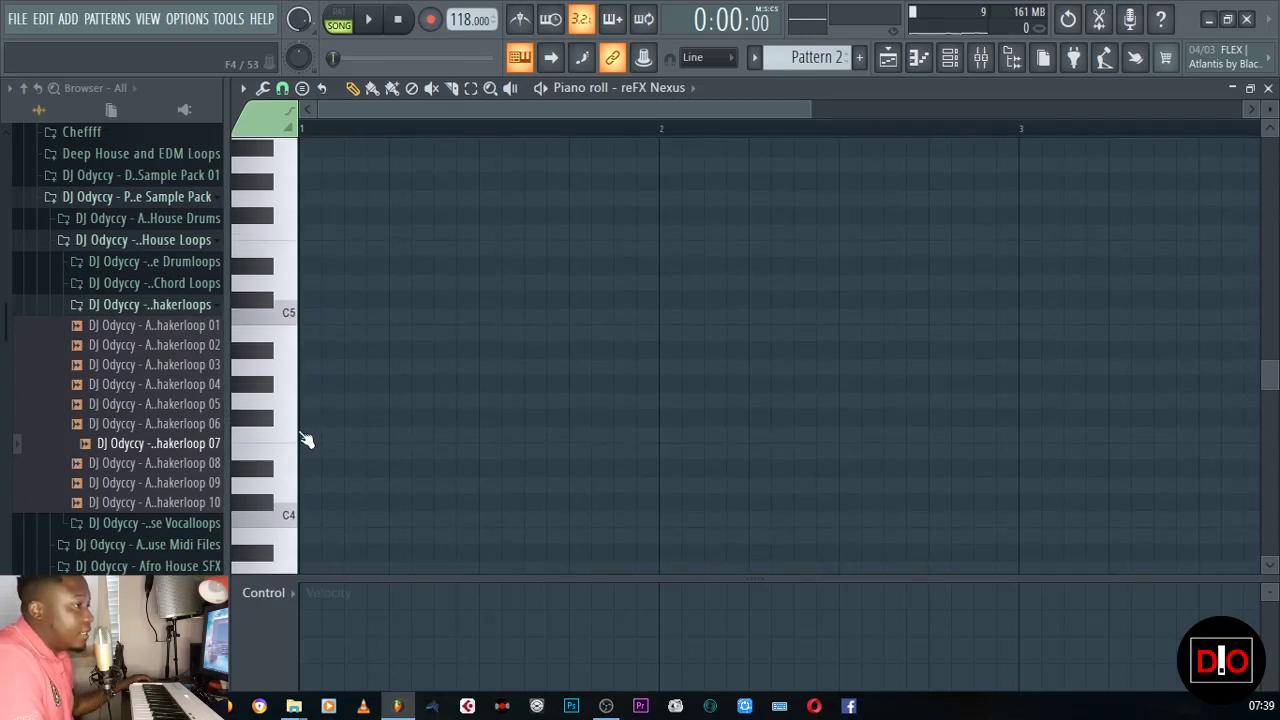
click(316, 435)
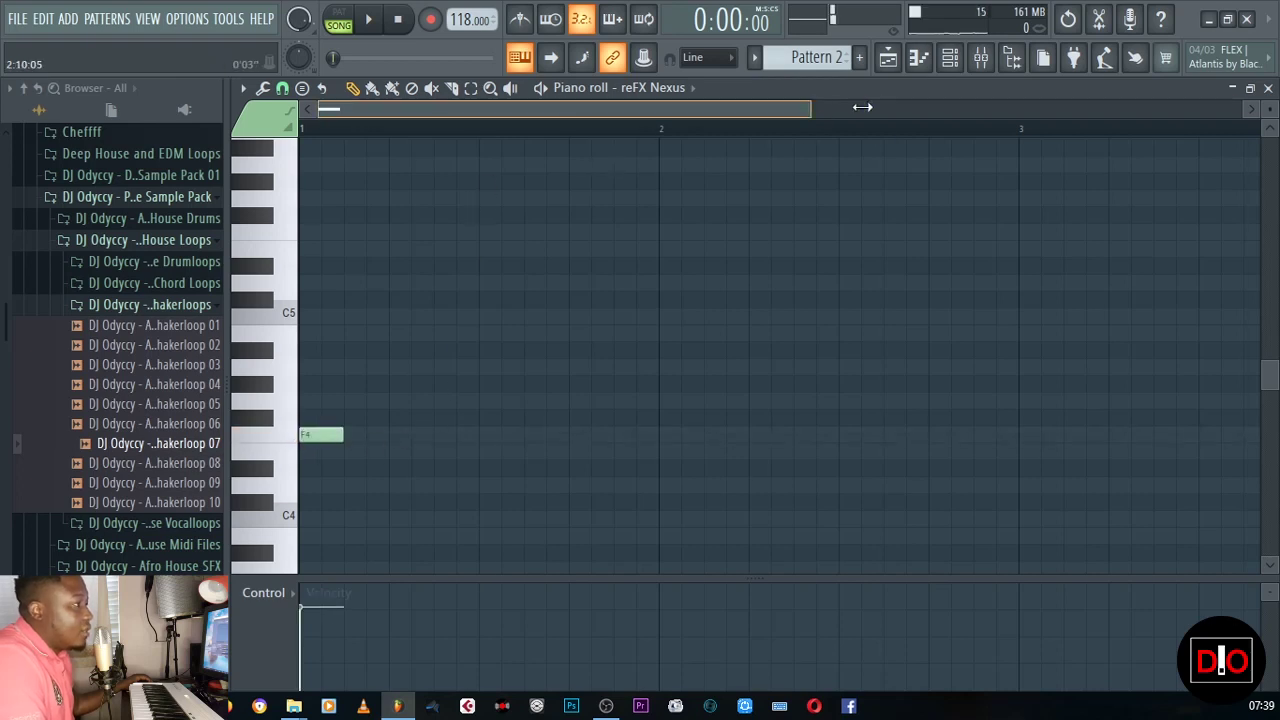
scroll(851, 111, down, 2)
drag(340, 434, 1014, 480)
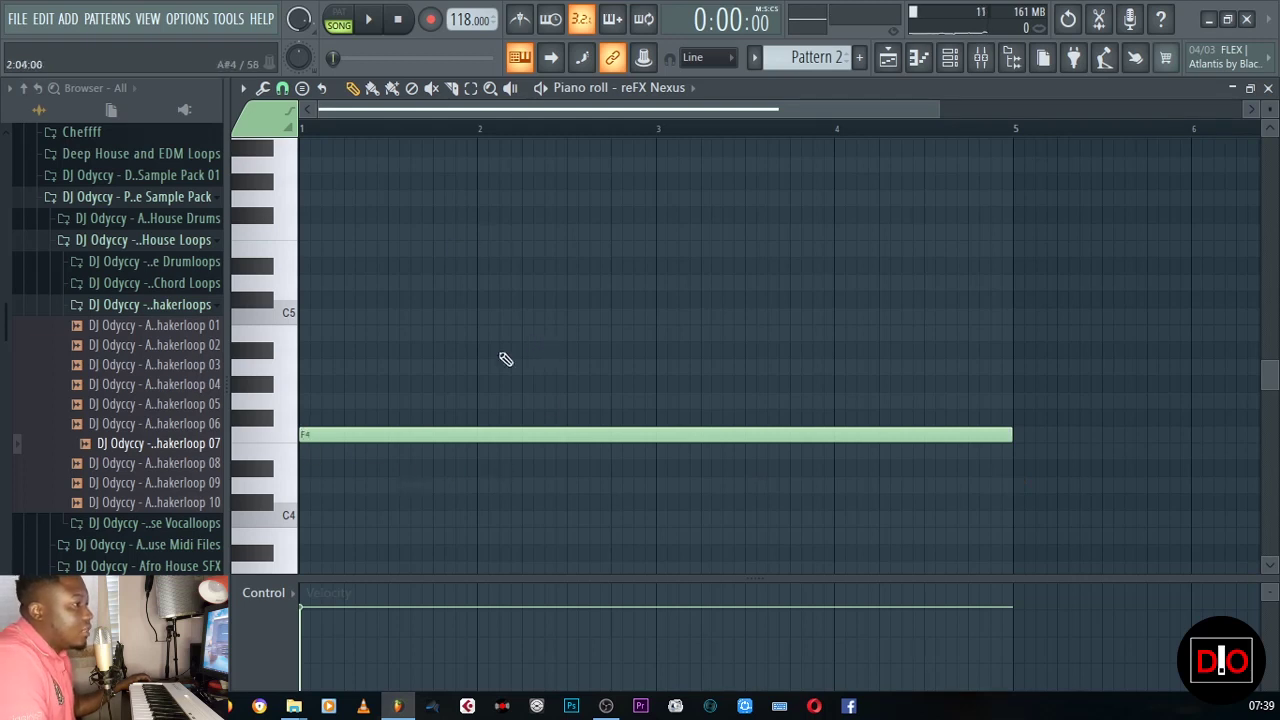
click(284, 441)
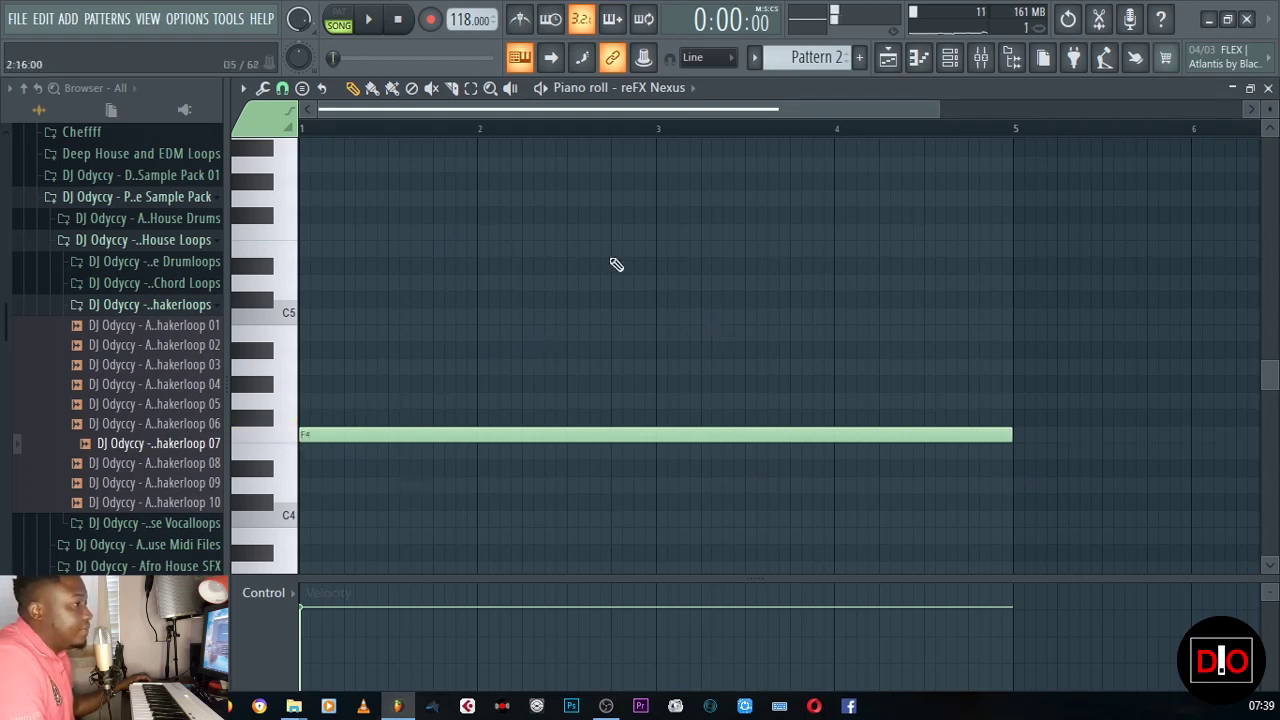
- Play back the song briefly to hear the pad note with the drums, and close the piano roll
click(370, 20)
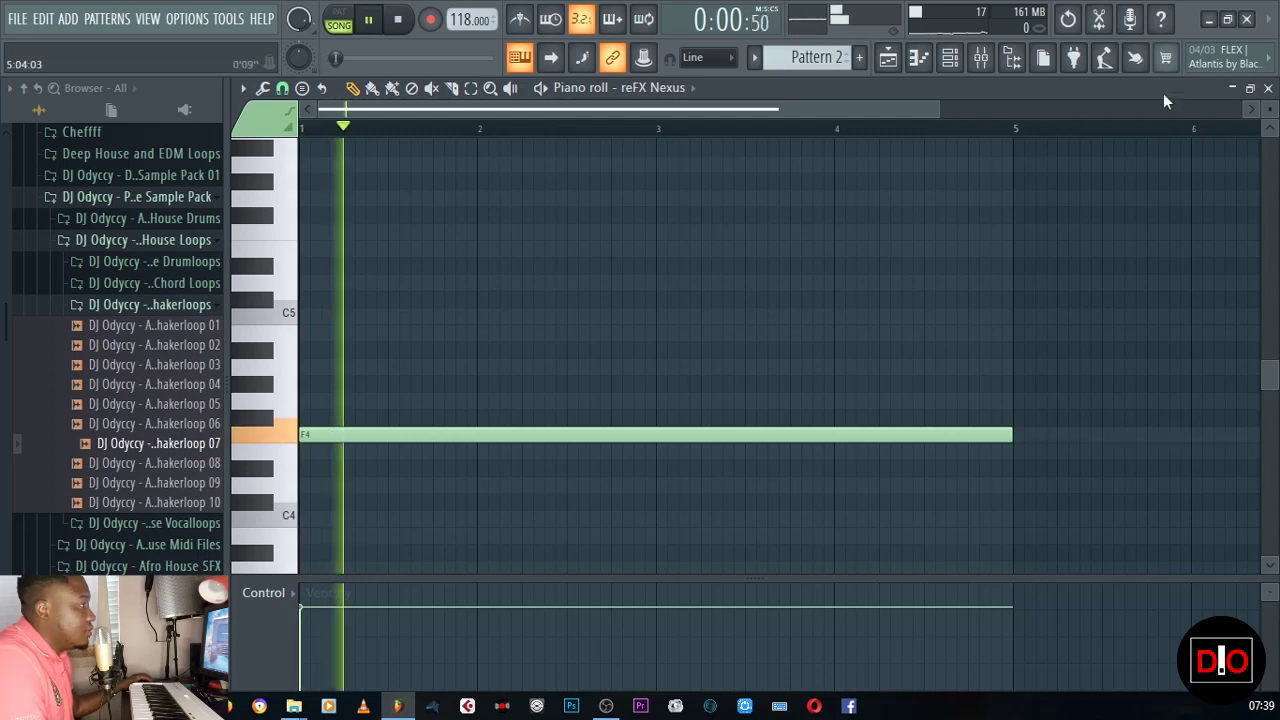
click(1268, 88)
key(space)
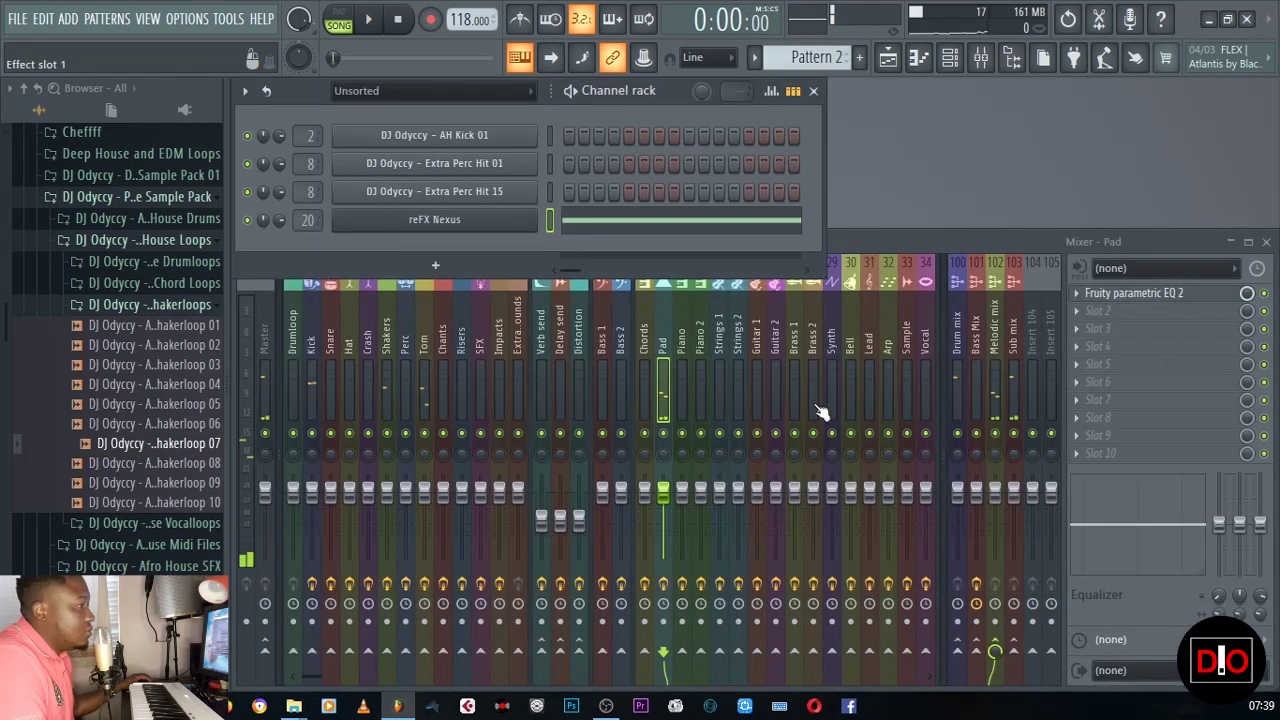
- In the Pad track's Fruity parametric EQ 2, lower band 7's low-pass to just below band 4 and raise band 1's high-pass just above band 2
click(1133, 293)
drag(760, 473, 632, 473)
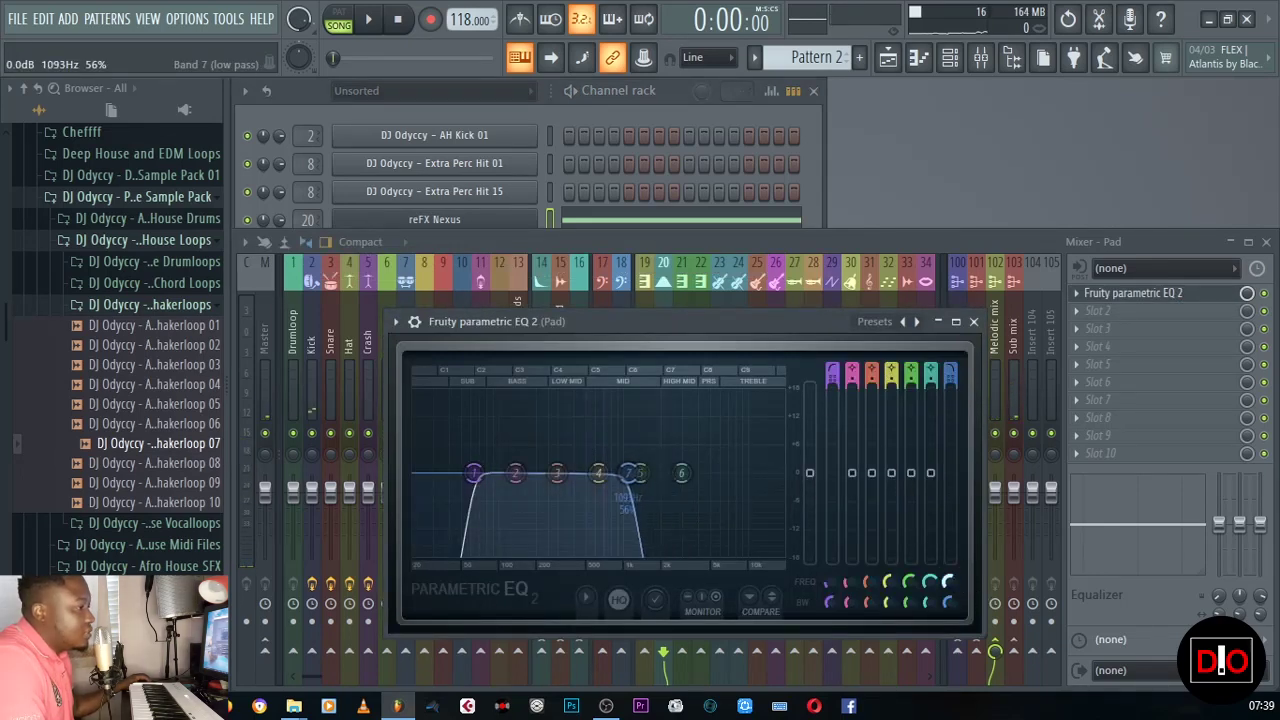
click(368, 19)
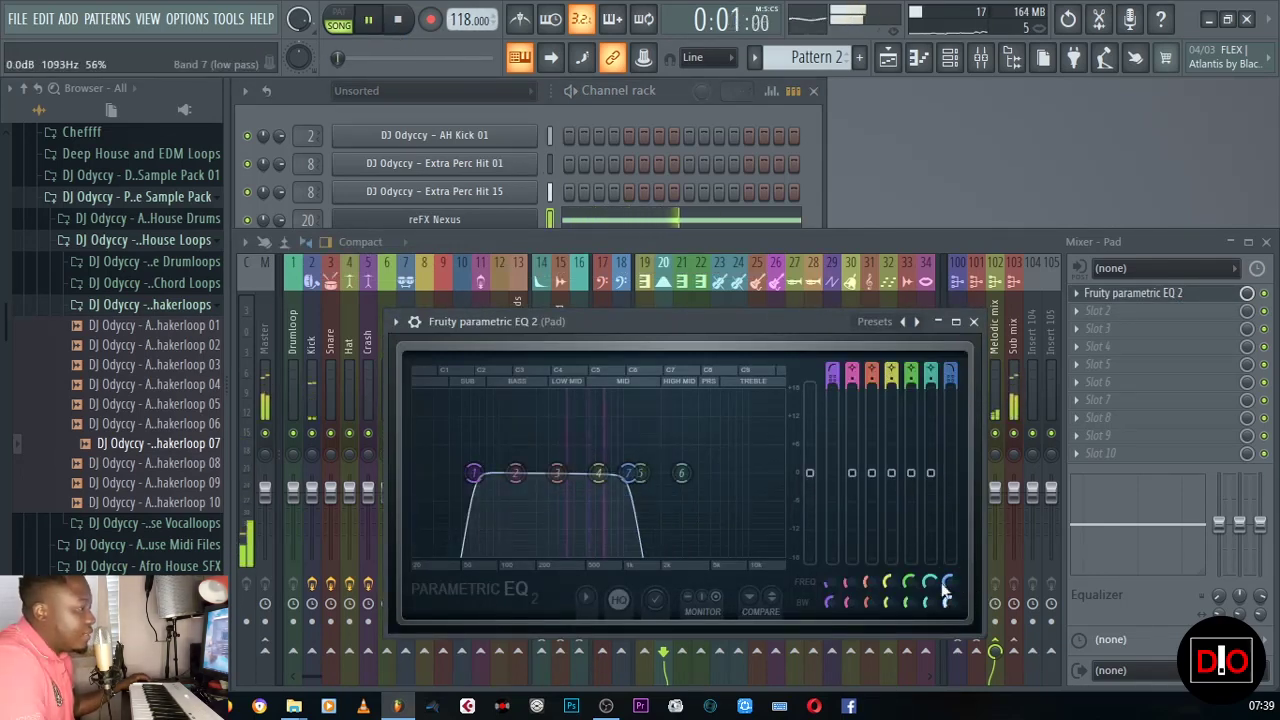
drag(946, 598, 946, 608)
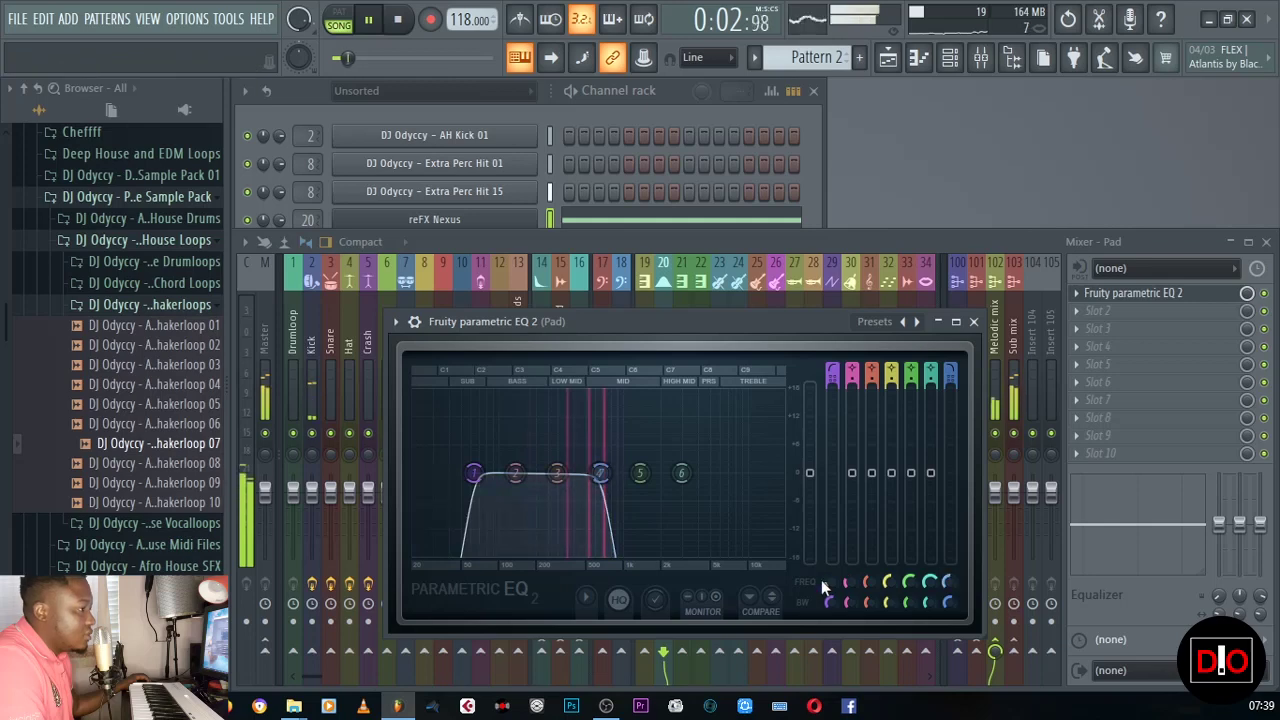
drag(821, 580, 821, 570)
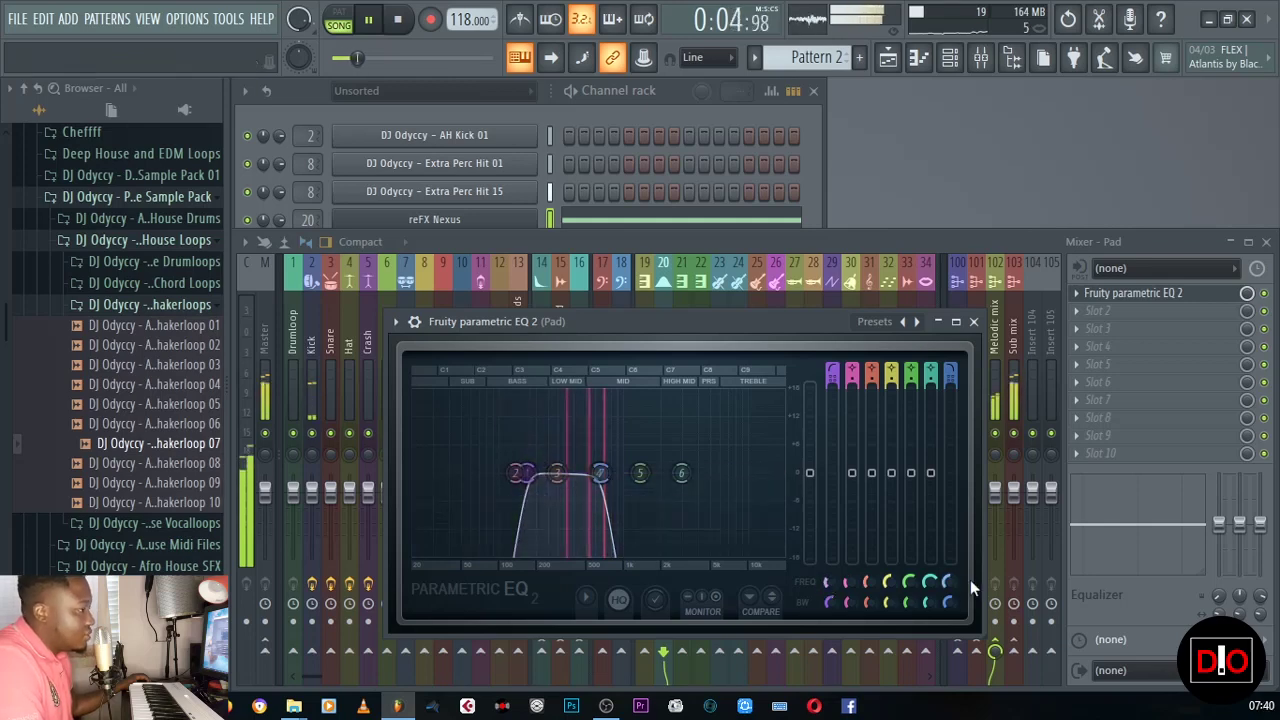
drag(952, 579, 952, 588)
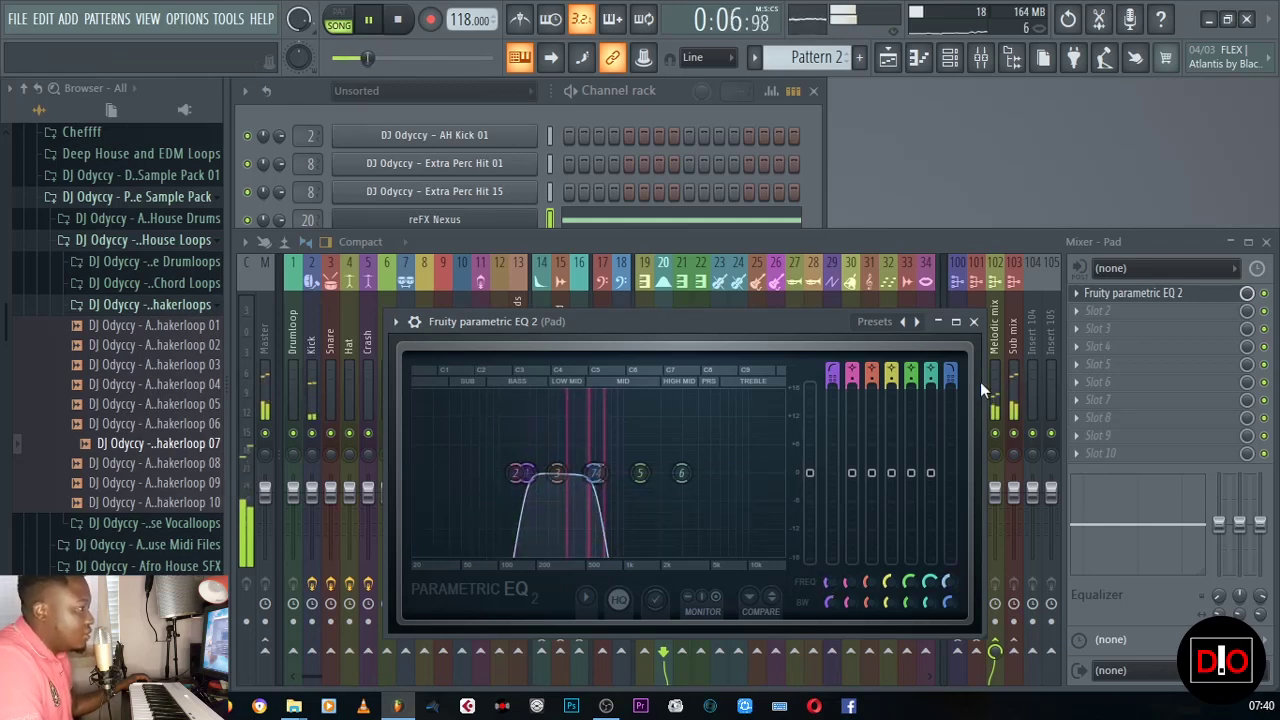
click(973, 321)
click(808, 185)
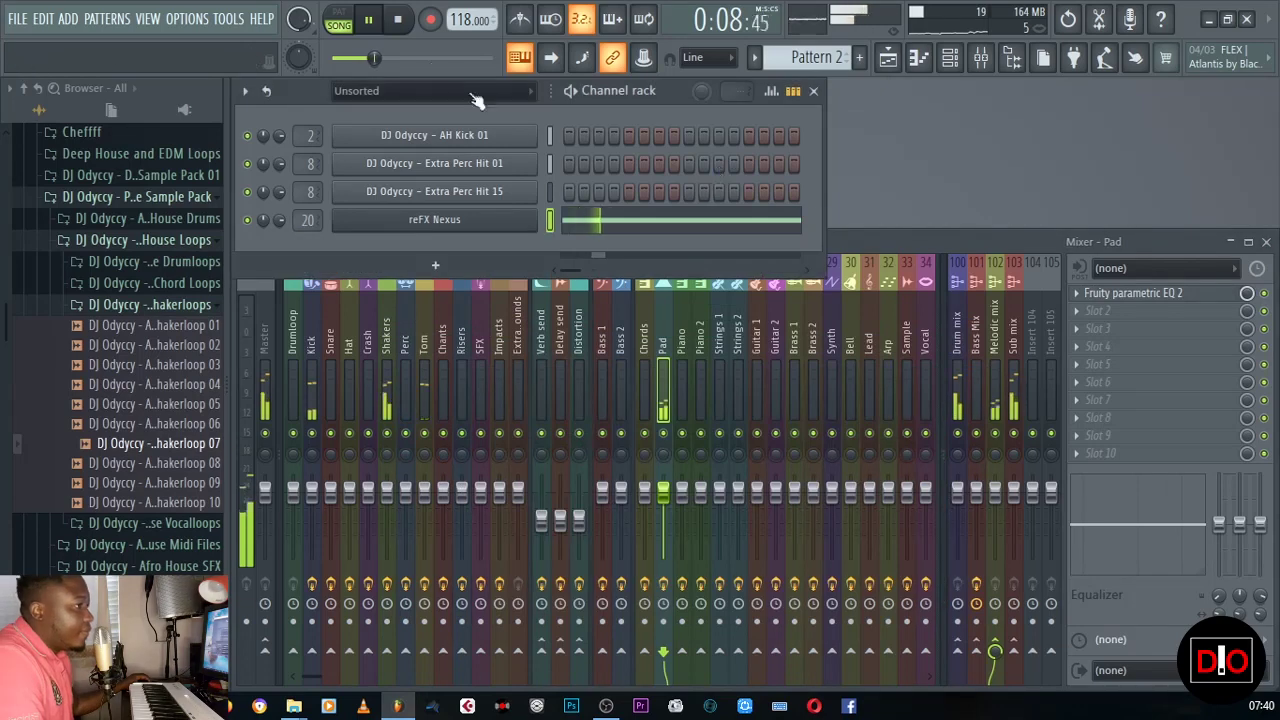
click(398, 25)
- Change the Nexus preset to PD Voicy Pad 5 and adjust its channel volume while playing the song
click(445, 220)
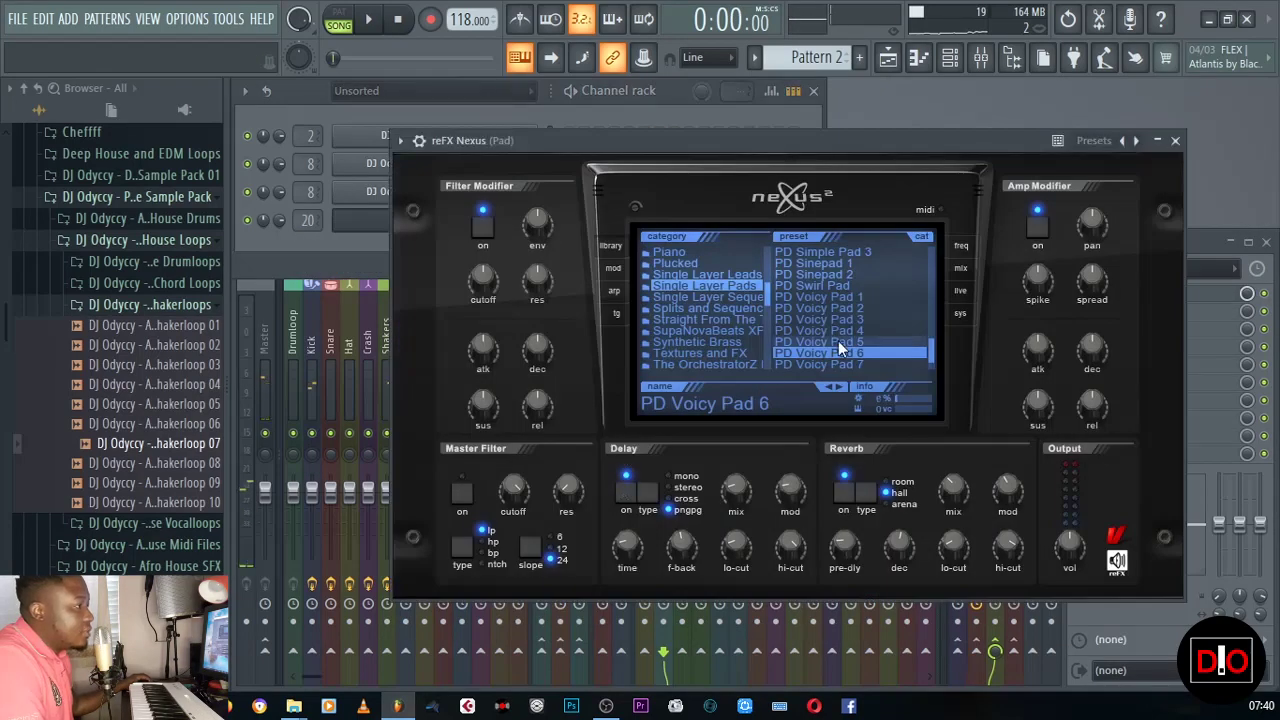
click(839, 342)
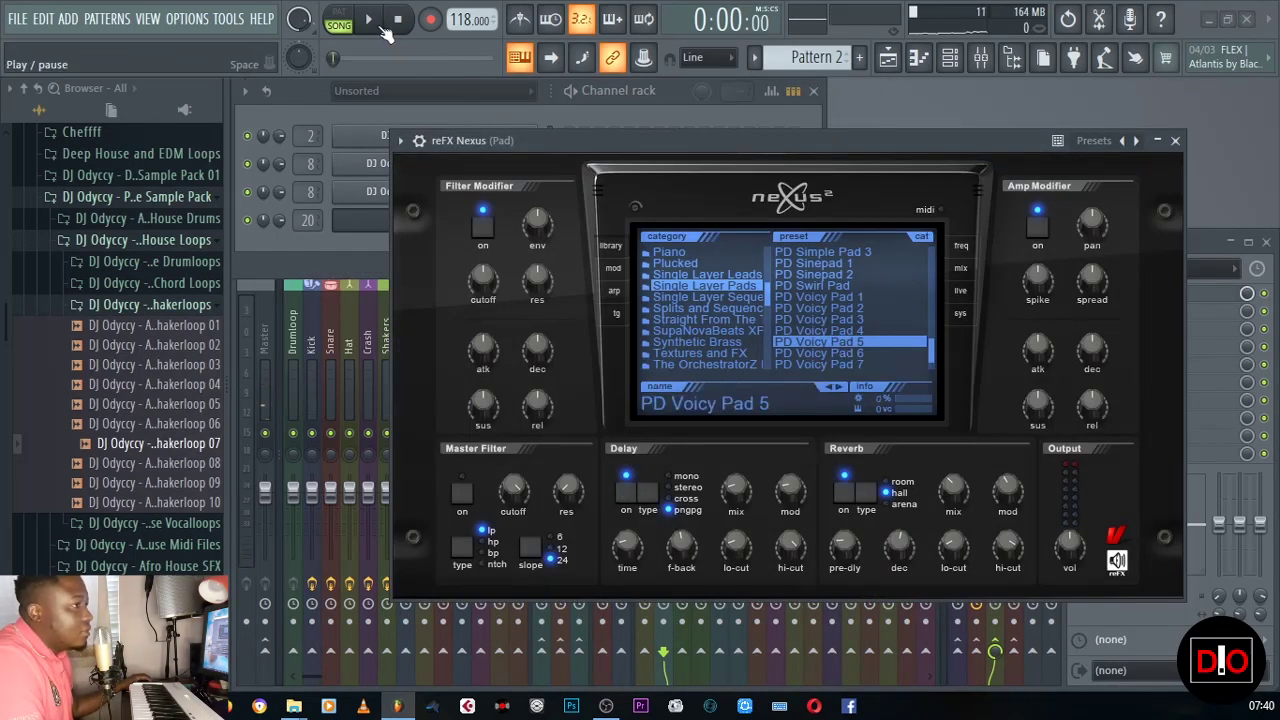
click(375, 21)
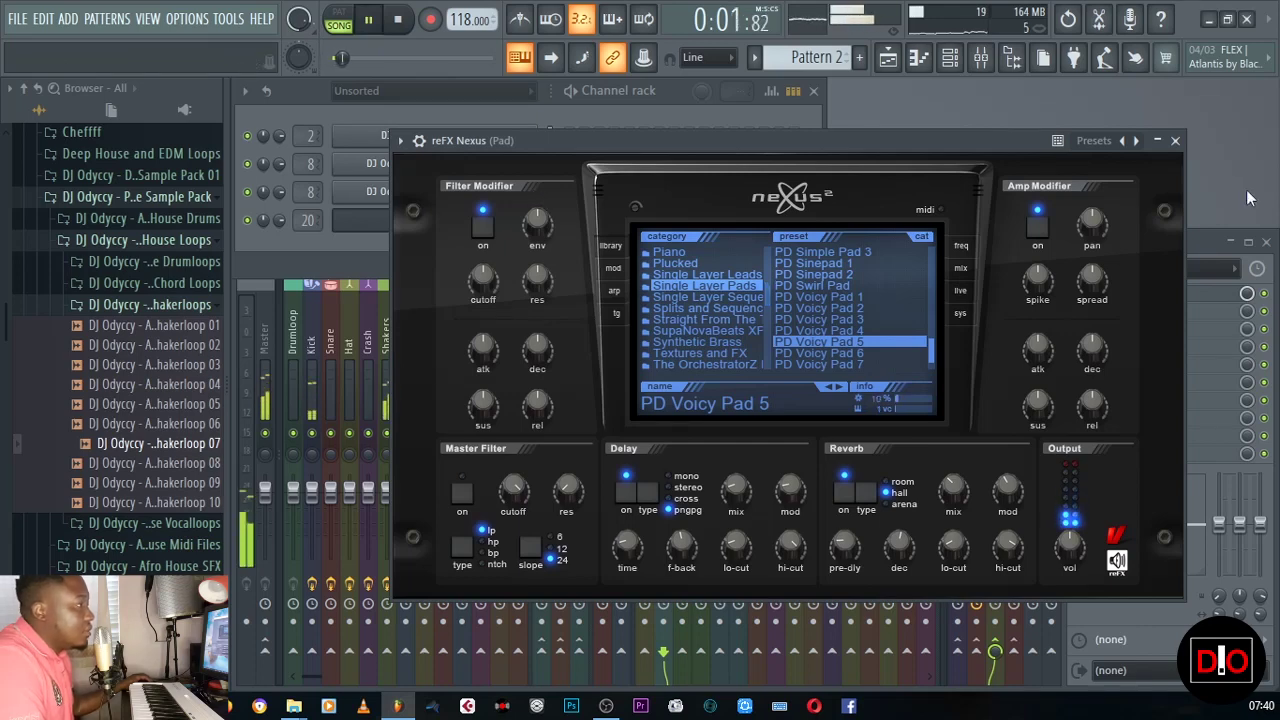
click(1175, 140)
mouse_move(280, 220)
mouse_down()
mouse_move(280, 249)
mouse_move(279, 220)
mouse_up()
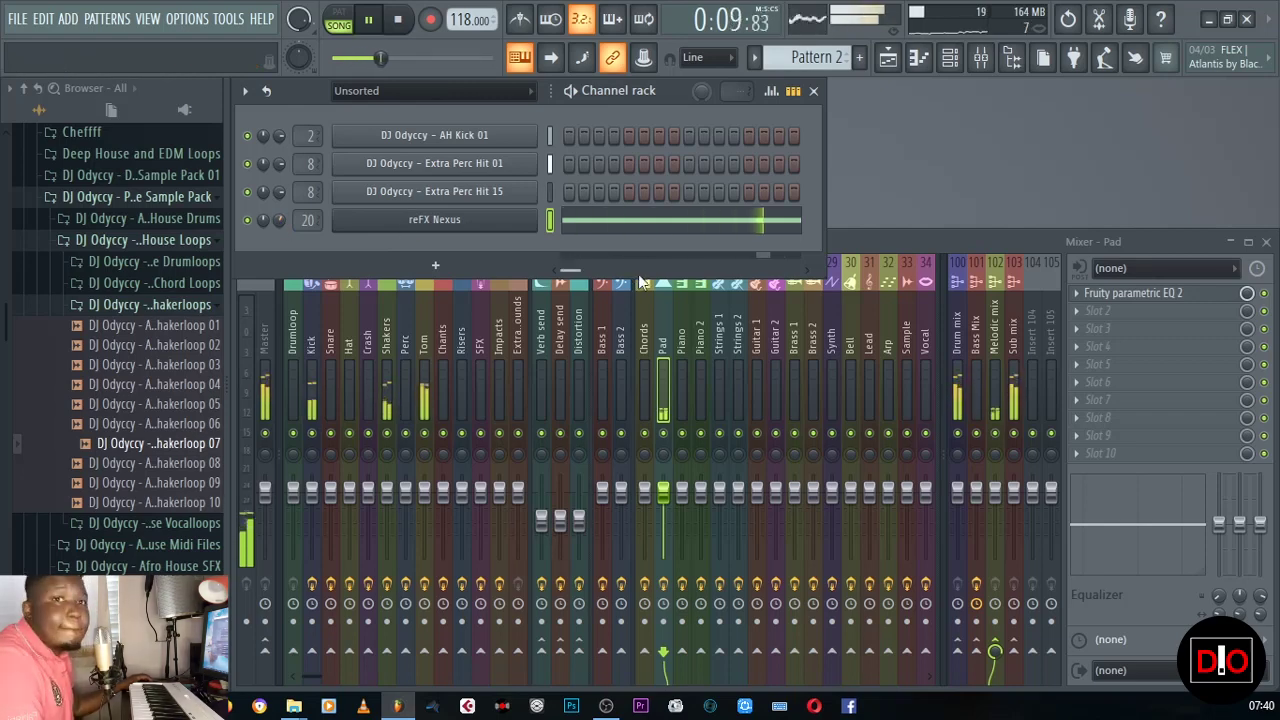
click(402, 20)
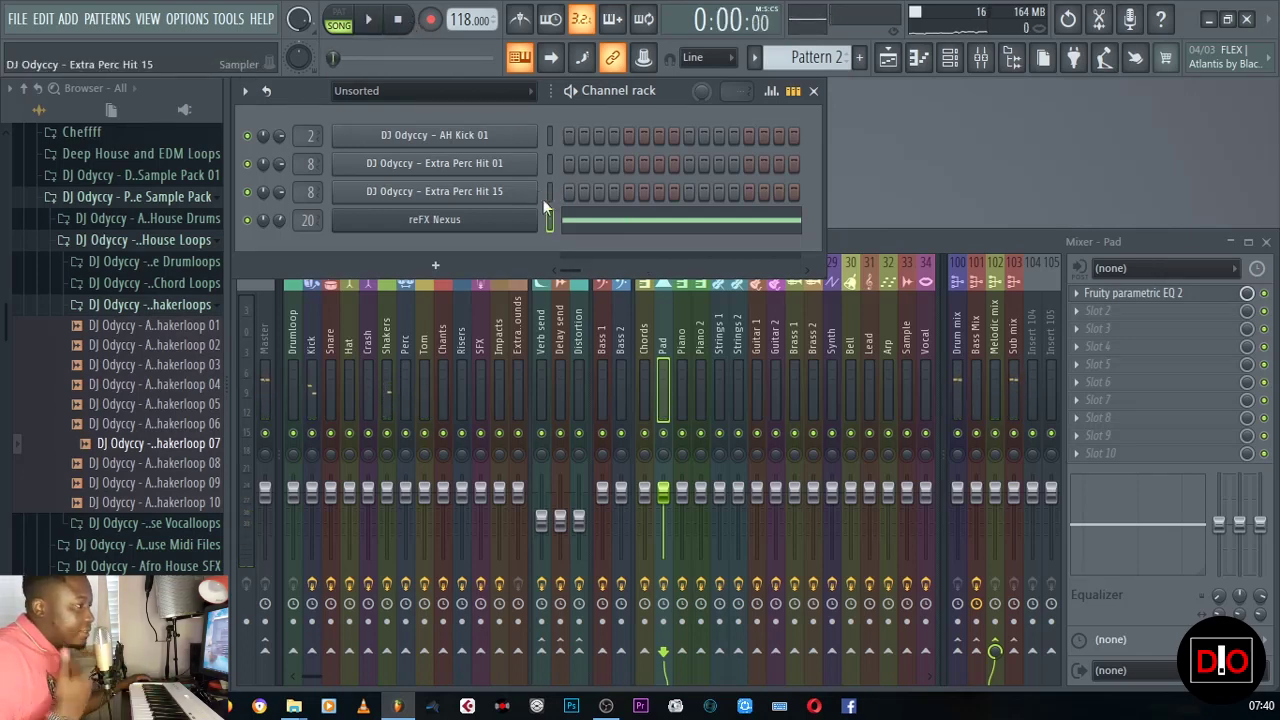
- Create Pattern 3 and add a second reFX Nexus instrument to the channel rack
key(F4)
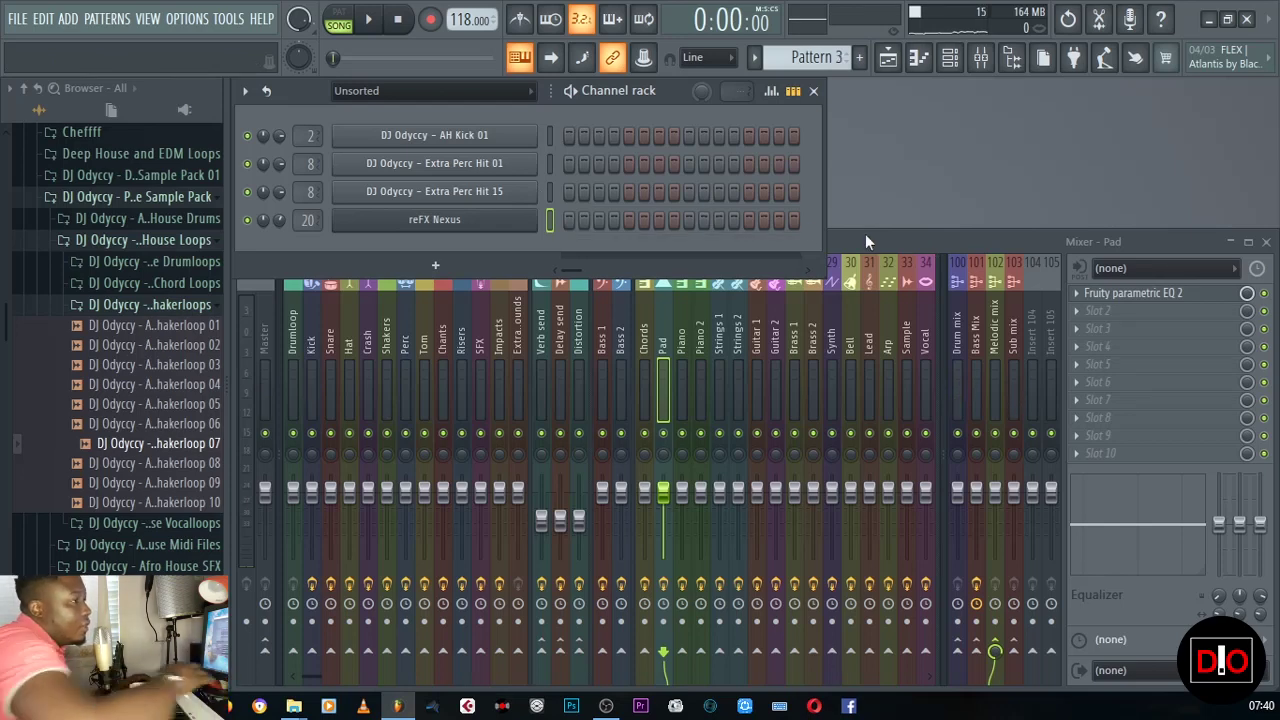
click(437, 268)
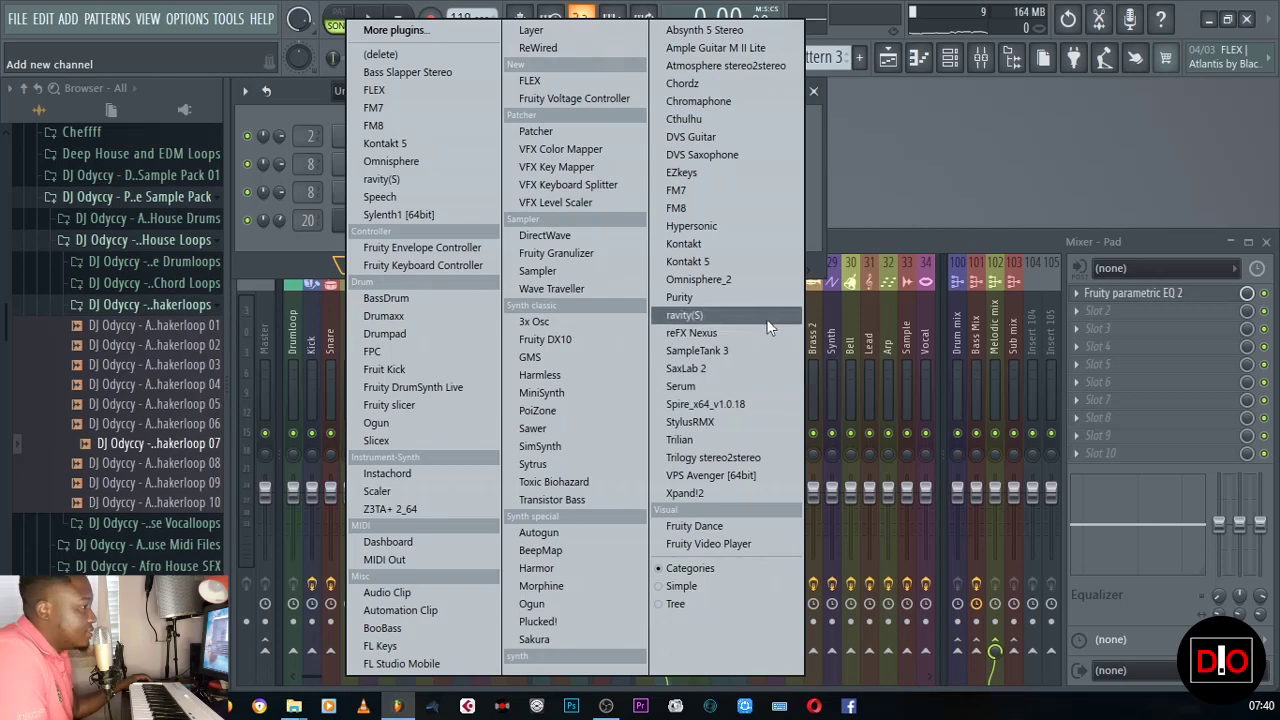
click(709, 327)
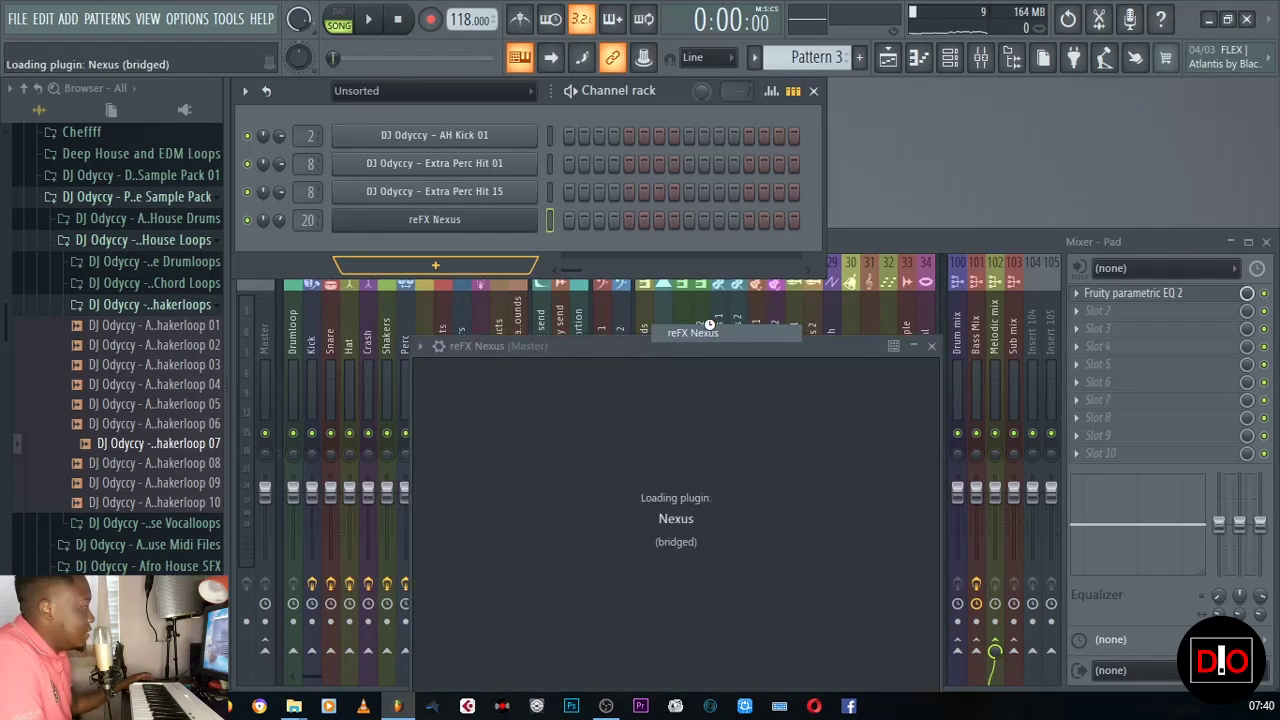
drag(787, 340, 756, 156)
- Load the PL Muted Pad preset from the Plucked category into Nexus #2 and route its channel to mixer track 30
mouse_move(761, 287)
mouse_down()
mouse_move(758, 349)
mouse_move(765, 306)
mouse_up()
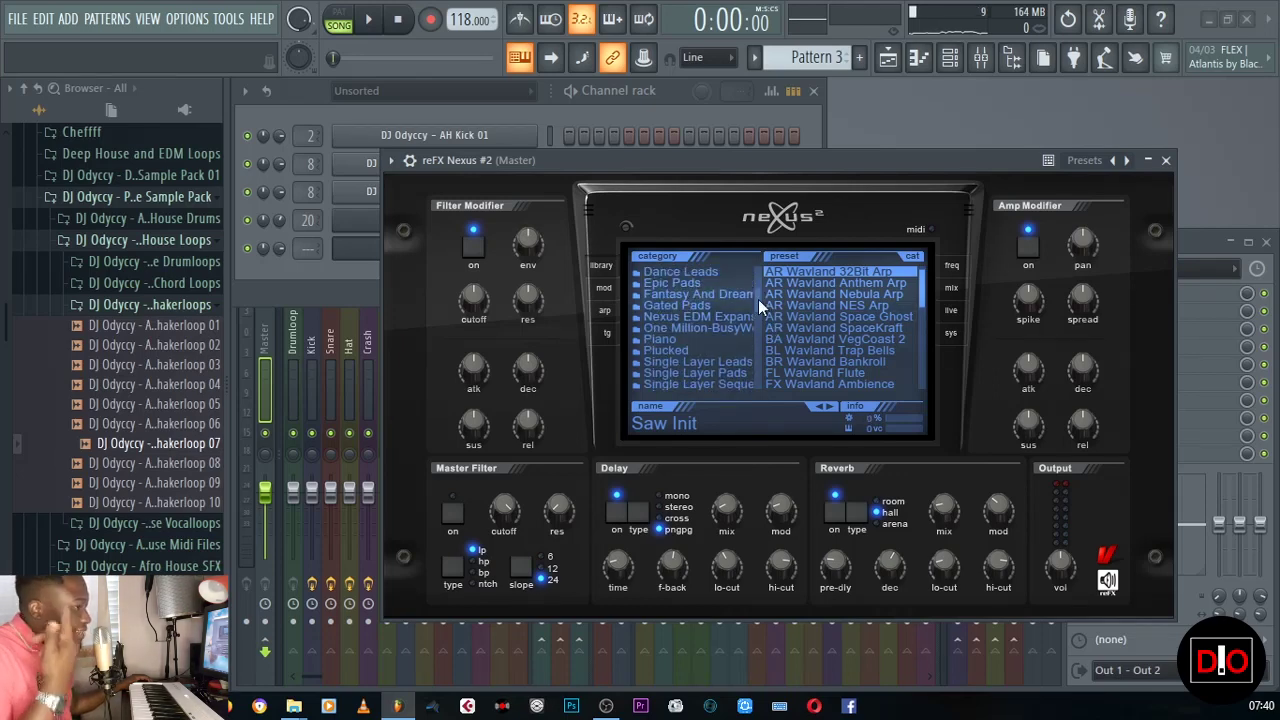
click(672, 350)
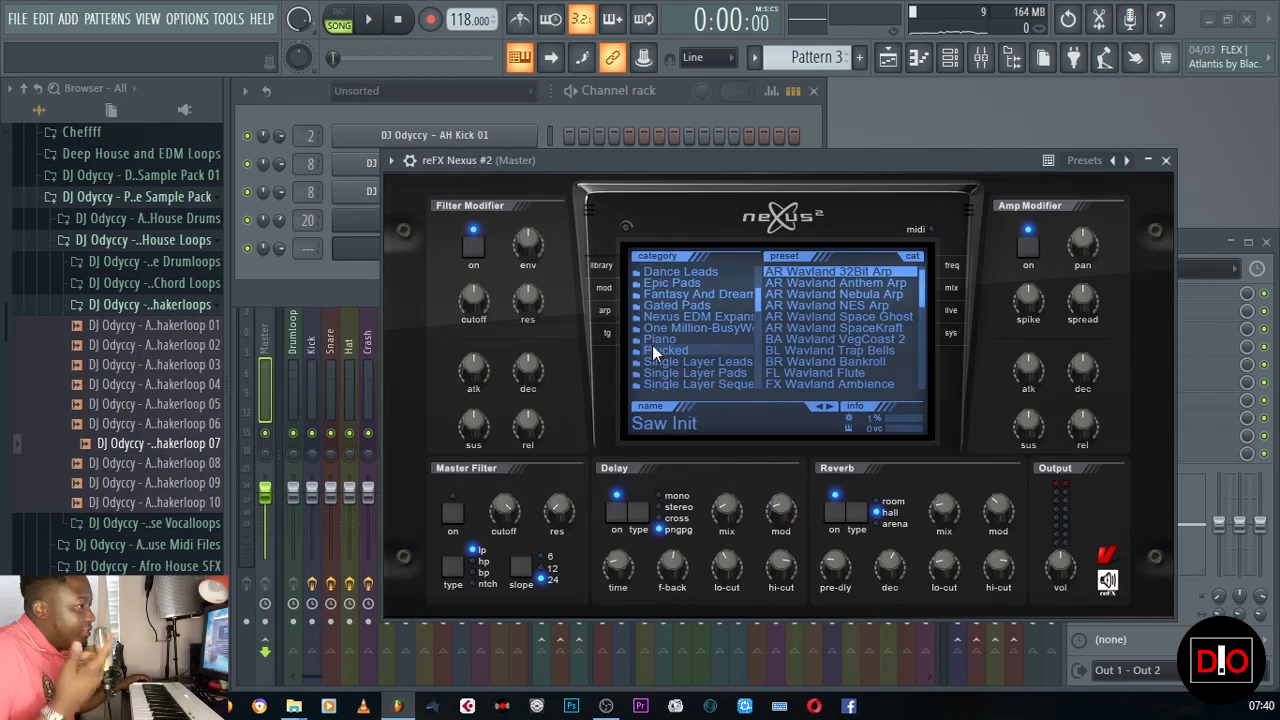
drag(920, 290, 917, 345)
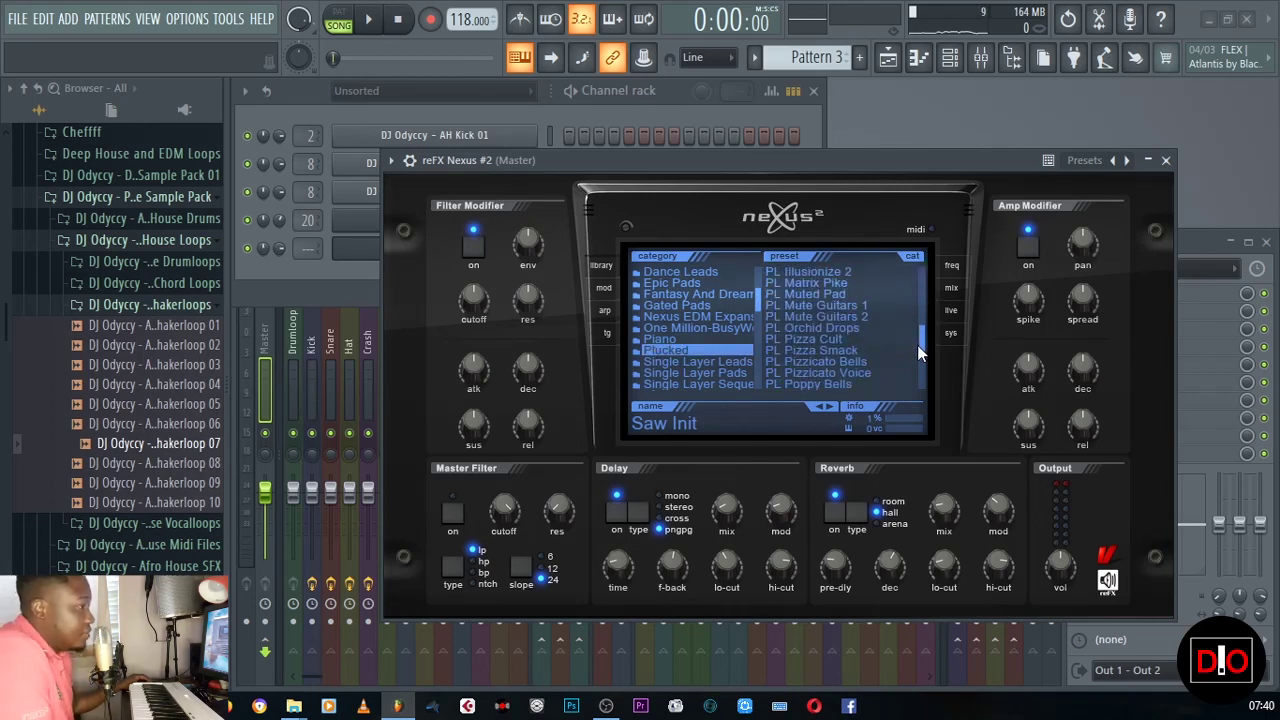
click(797, 306)
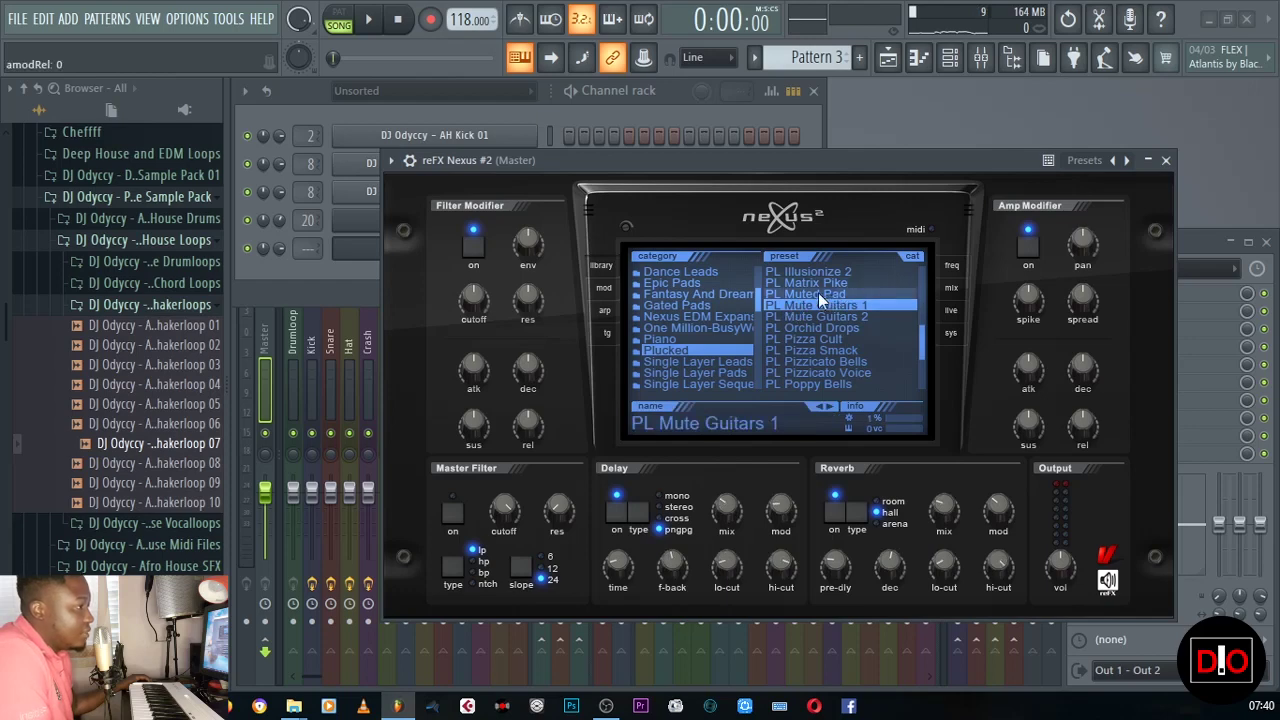
click(818, 293)
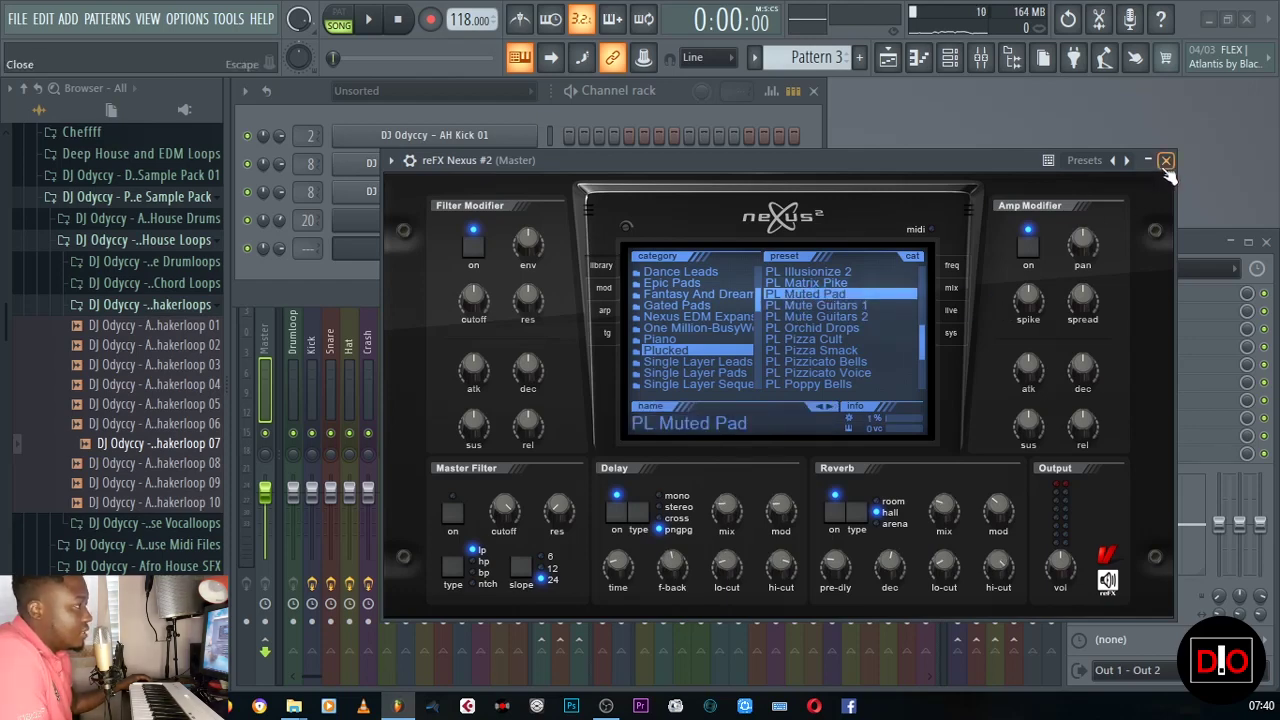
click(1165, 160)
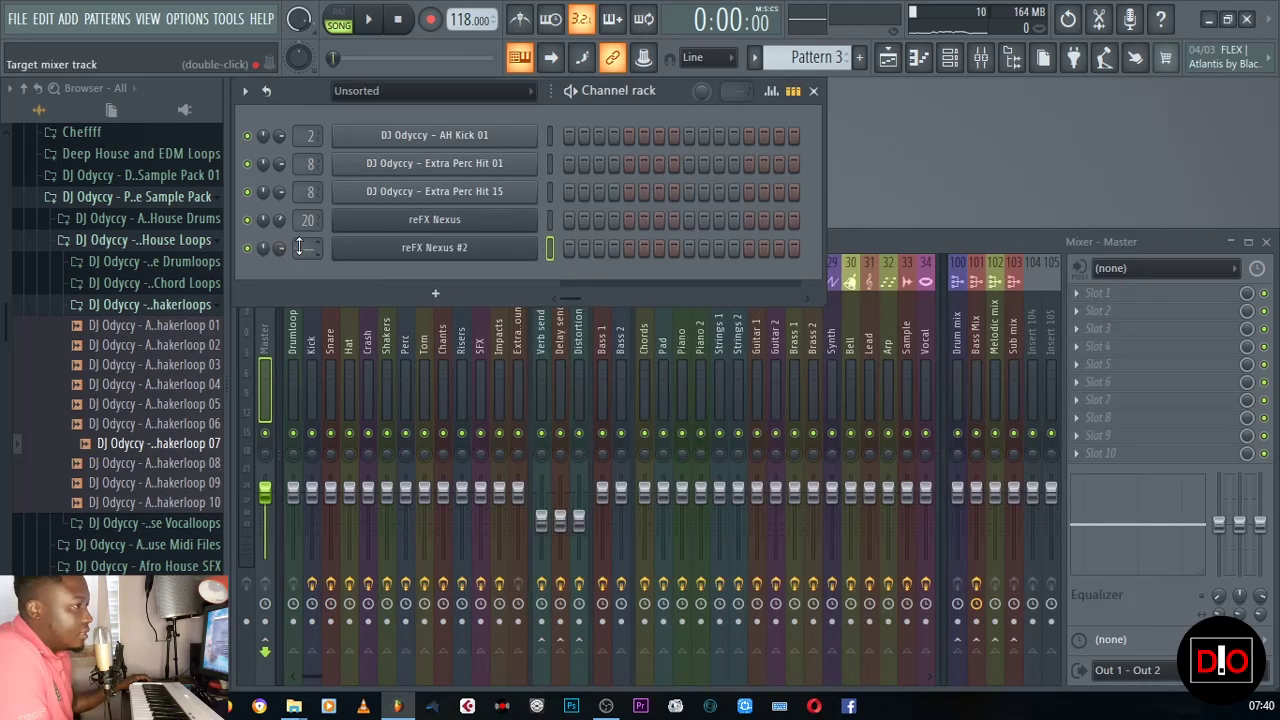
drag(300, 247, 300, 246)
scroll(300, 247, up, 19)
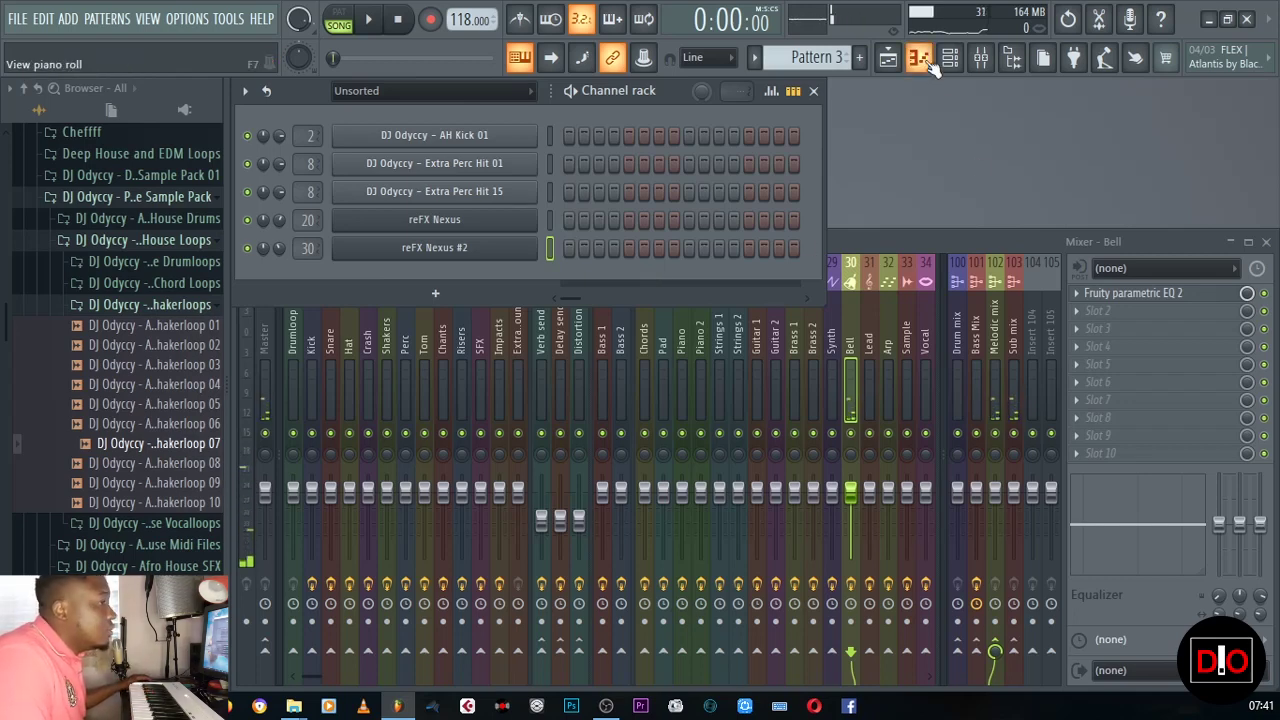
- Rehearse over the beat, and record a repeating F5, G#5, G5 melody for Nexus #2 from bar 1 through bar 4
key(space)
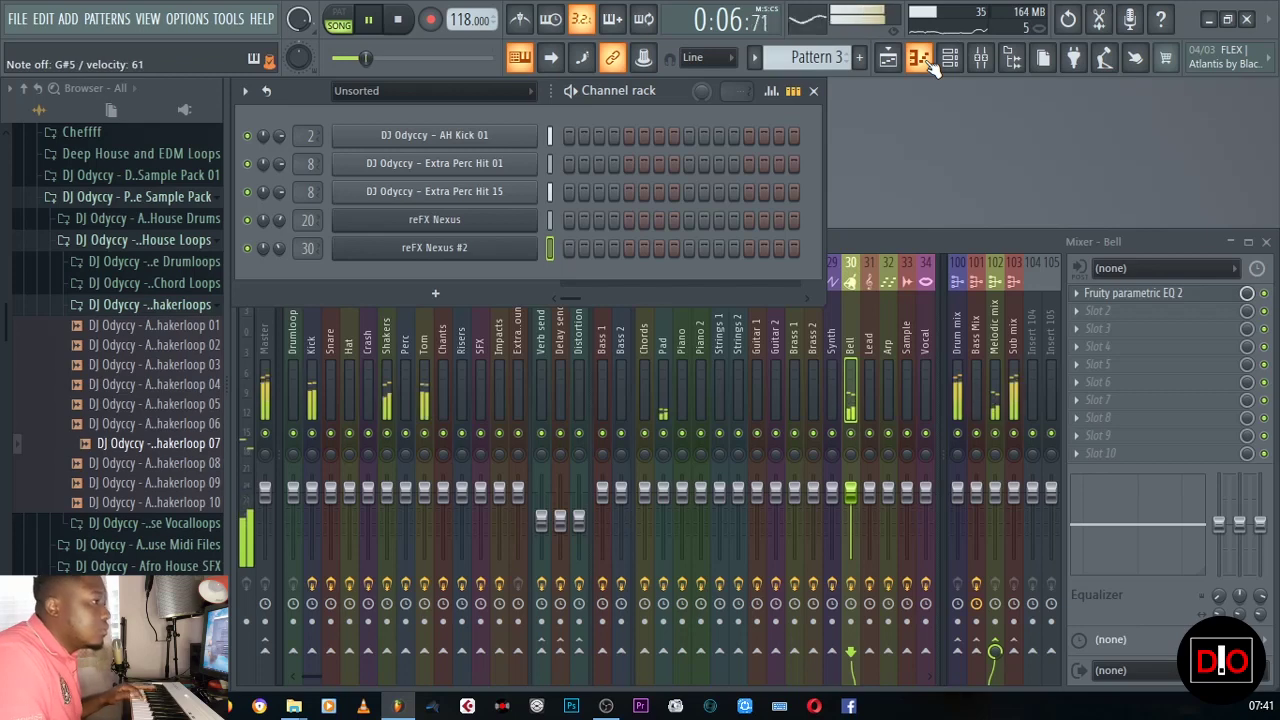
key(space)
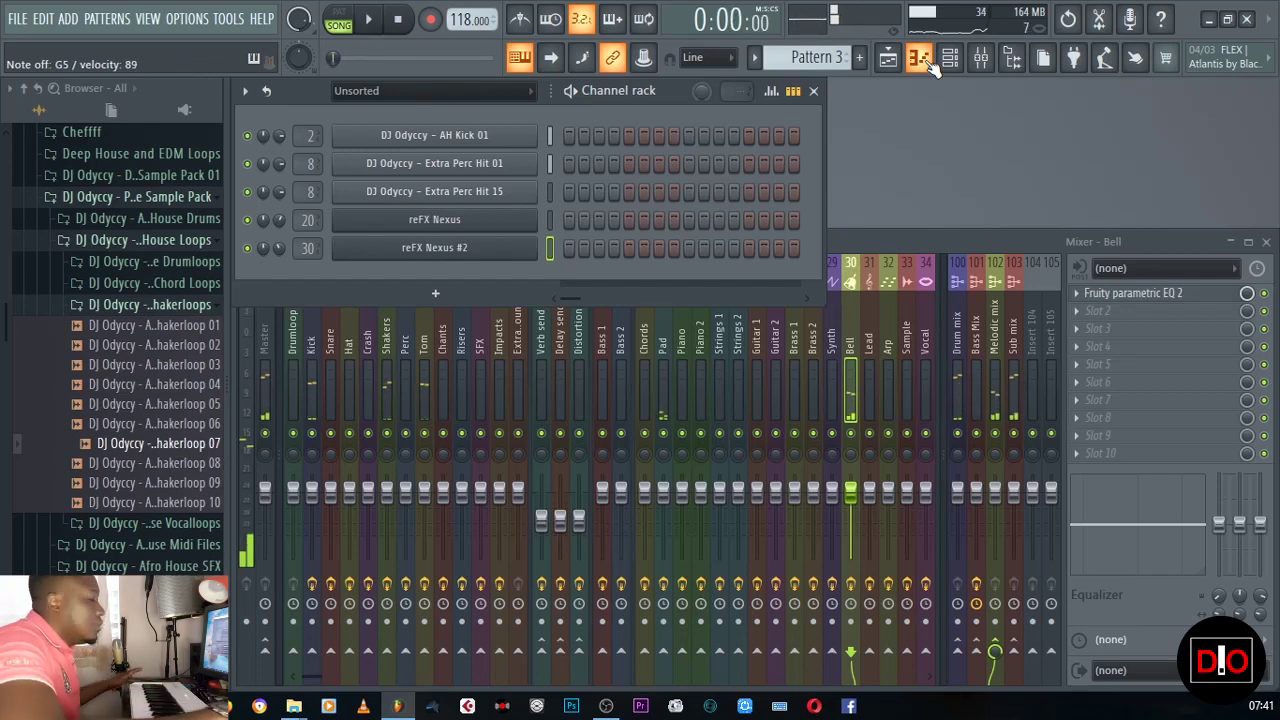
key(r)
key(space)
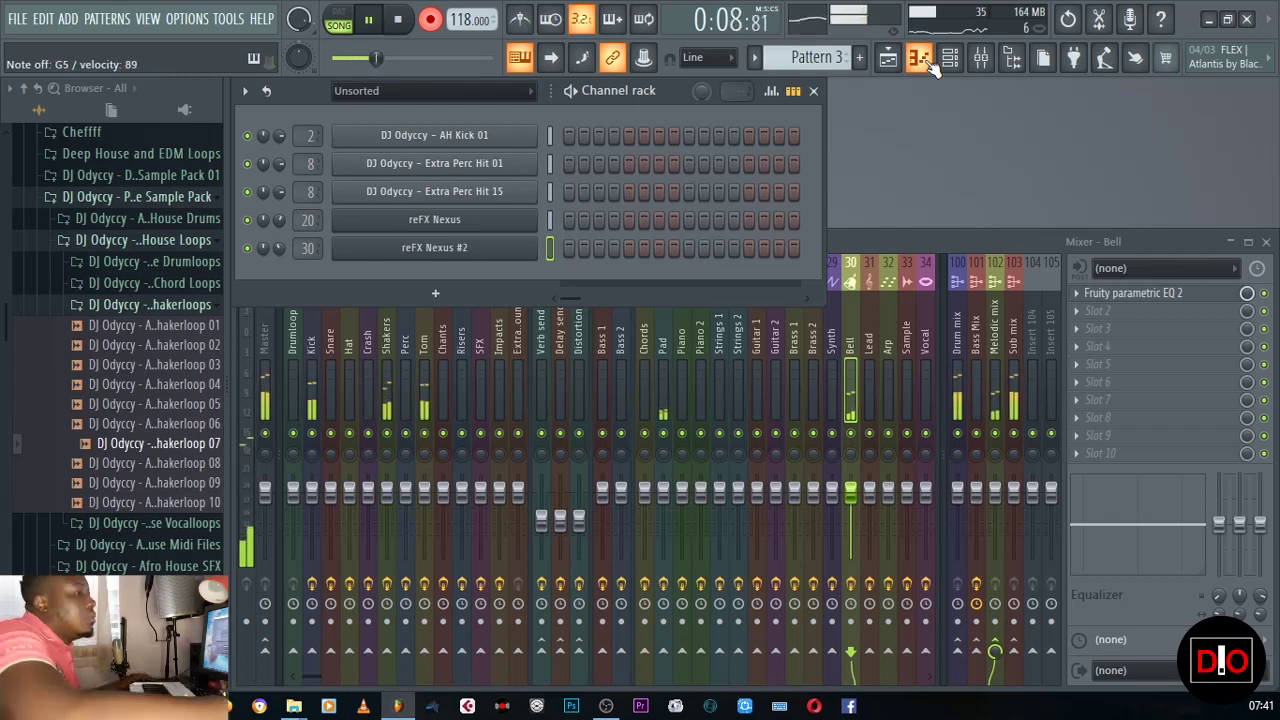
key(space)
- Quantize the recorded Nexus #2 notes in the piano roll and level all their velocities to one even height
click(676, 257)
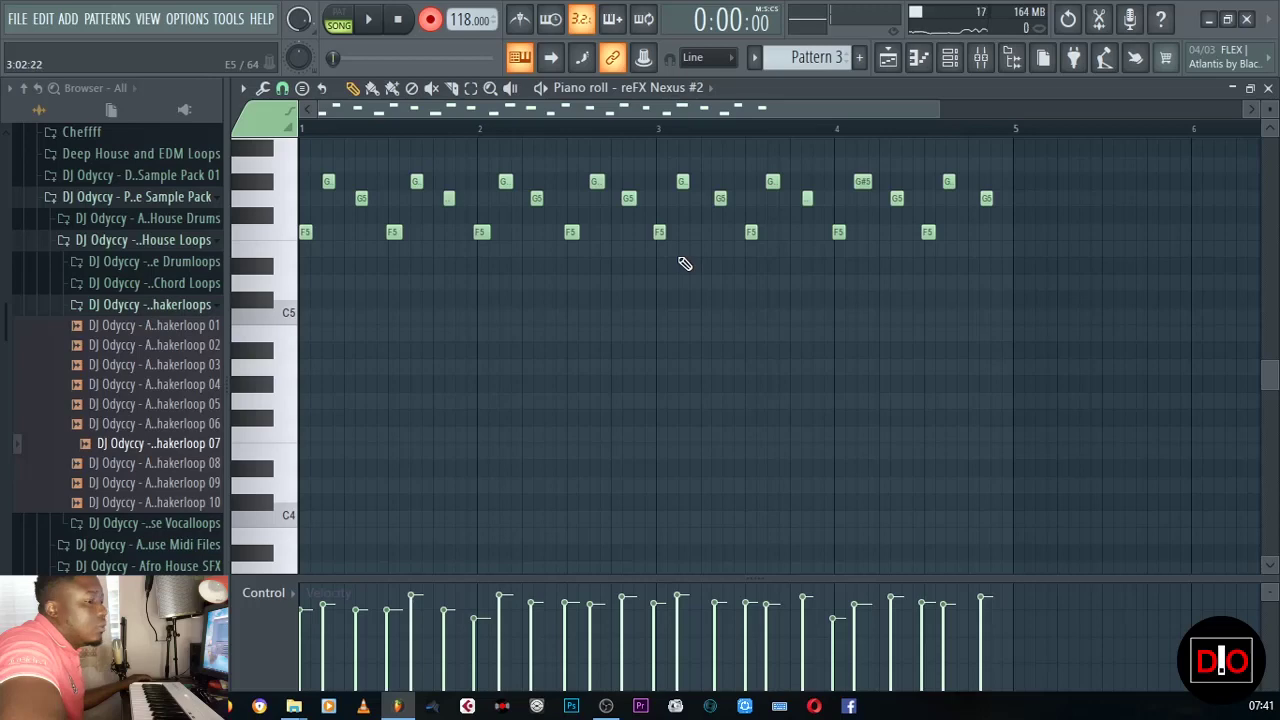
scroll(800, 295, up, 3)
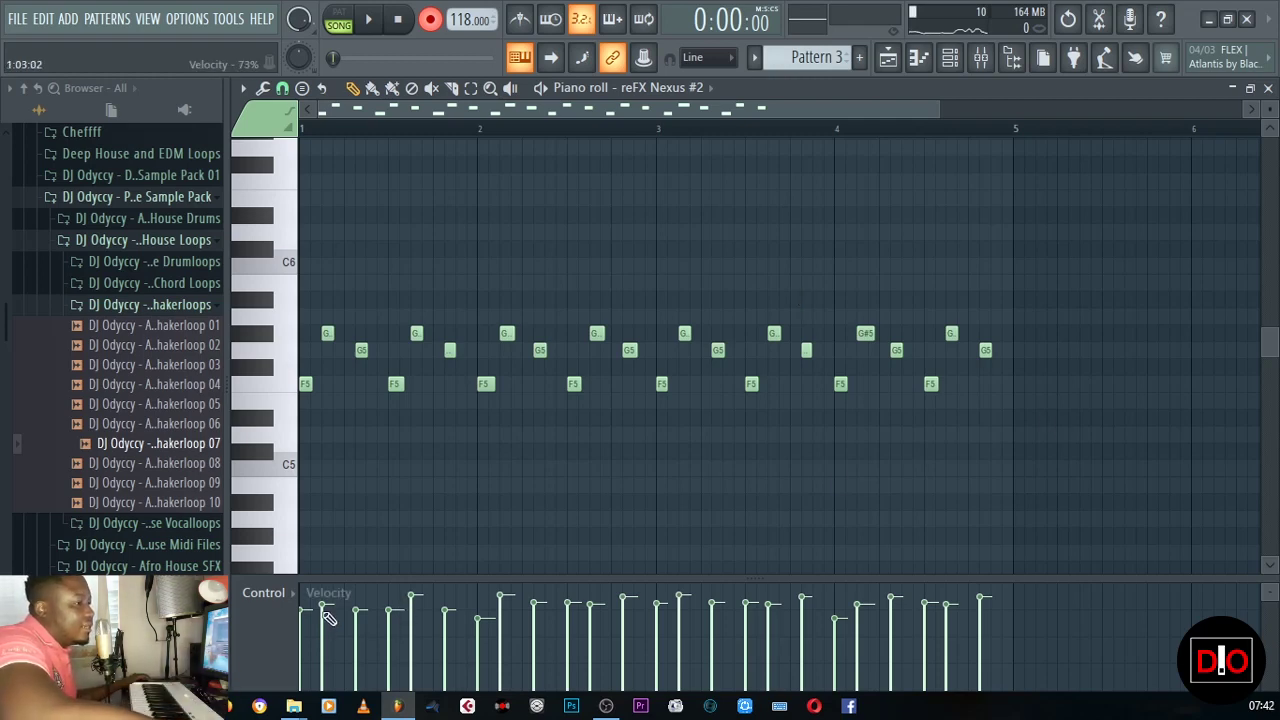
drag(357, 617, 1047, 623)
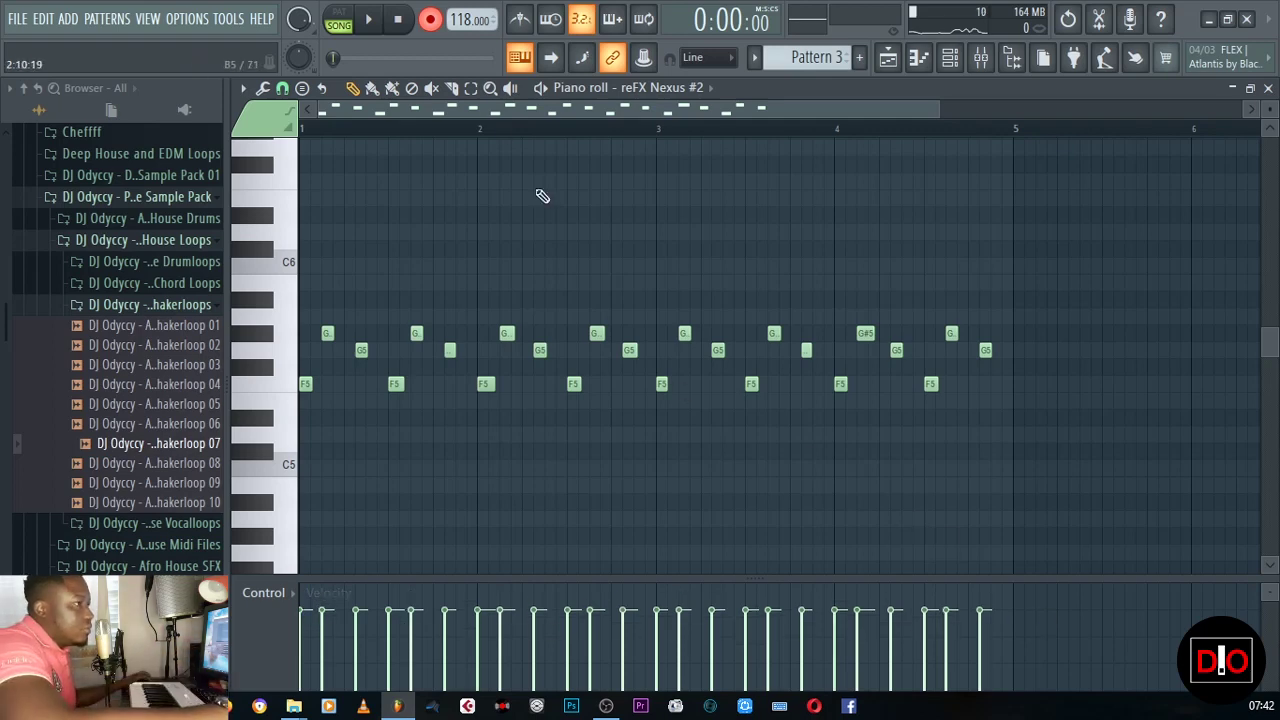
- Paint Pattern 3 along playlist Track 7 from bar 1 through bar 16 while playing the song to hear the melody in context
key(space)
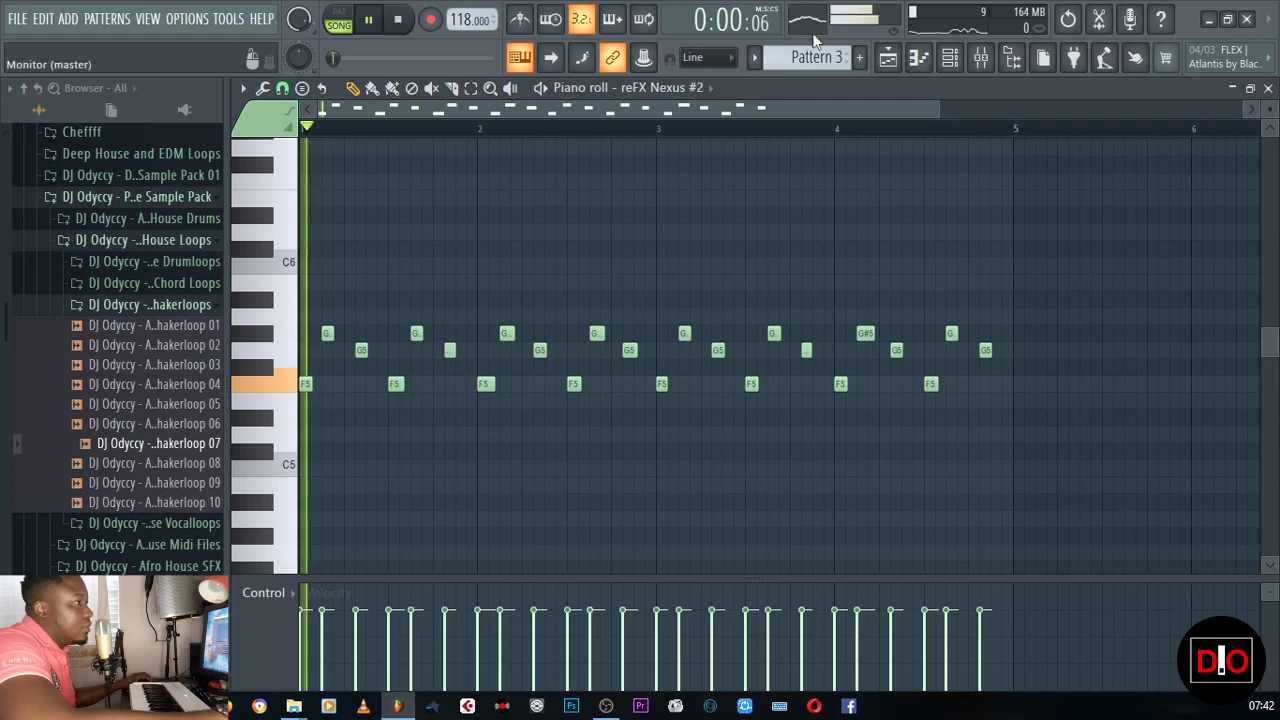
click(888, 60)
click(533, 494)
drag(533, 494, 970, 485)
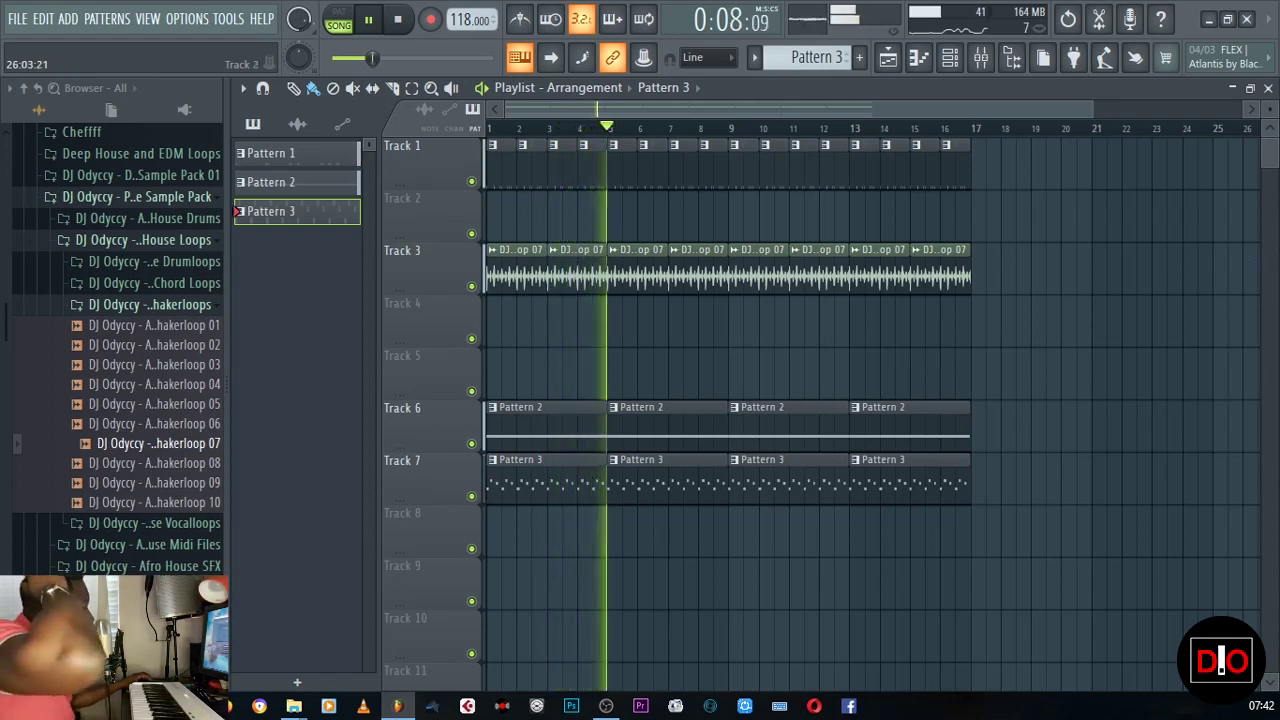
key(F7)
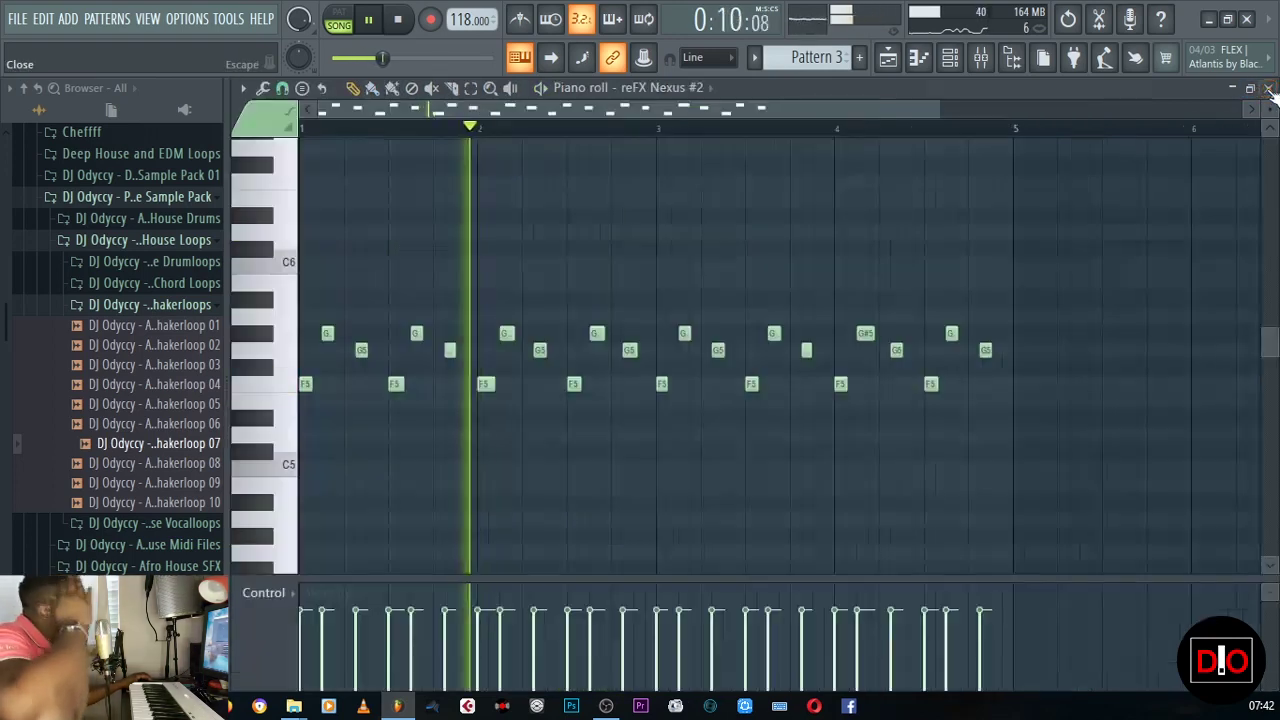
key(F7)
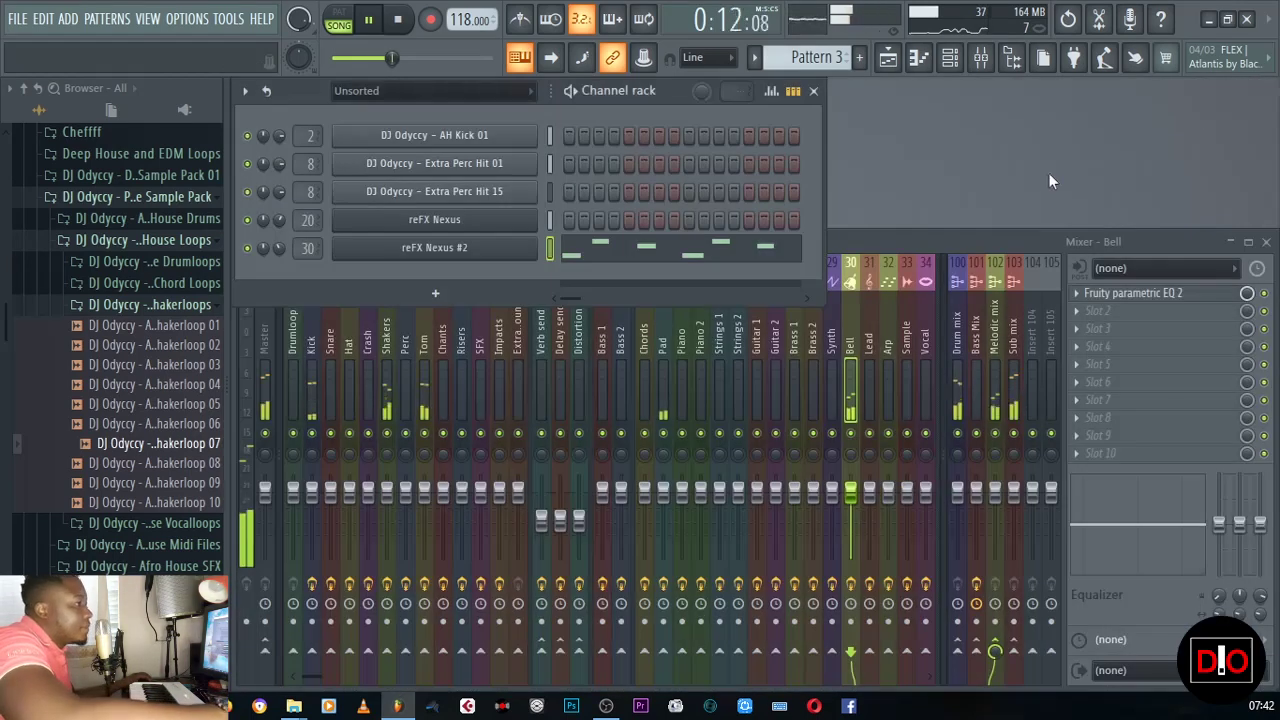
key(space)
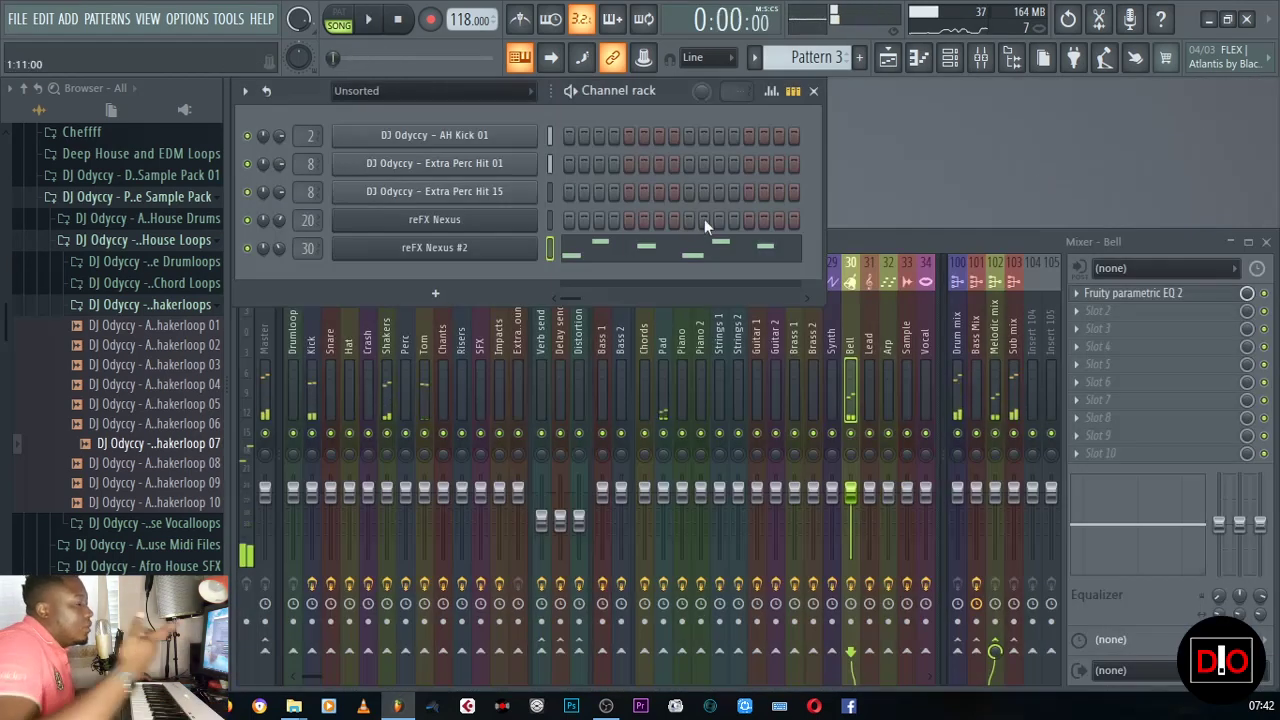
- Examine the note arrangement of the Nexus #2 melody in the piano roll, and close it
click(638, 240)
scroll(537, 385, up, 2)
scroll(537, 385, down, 1)
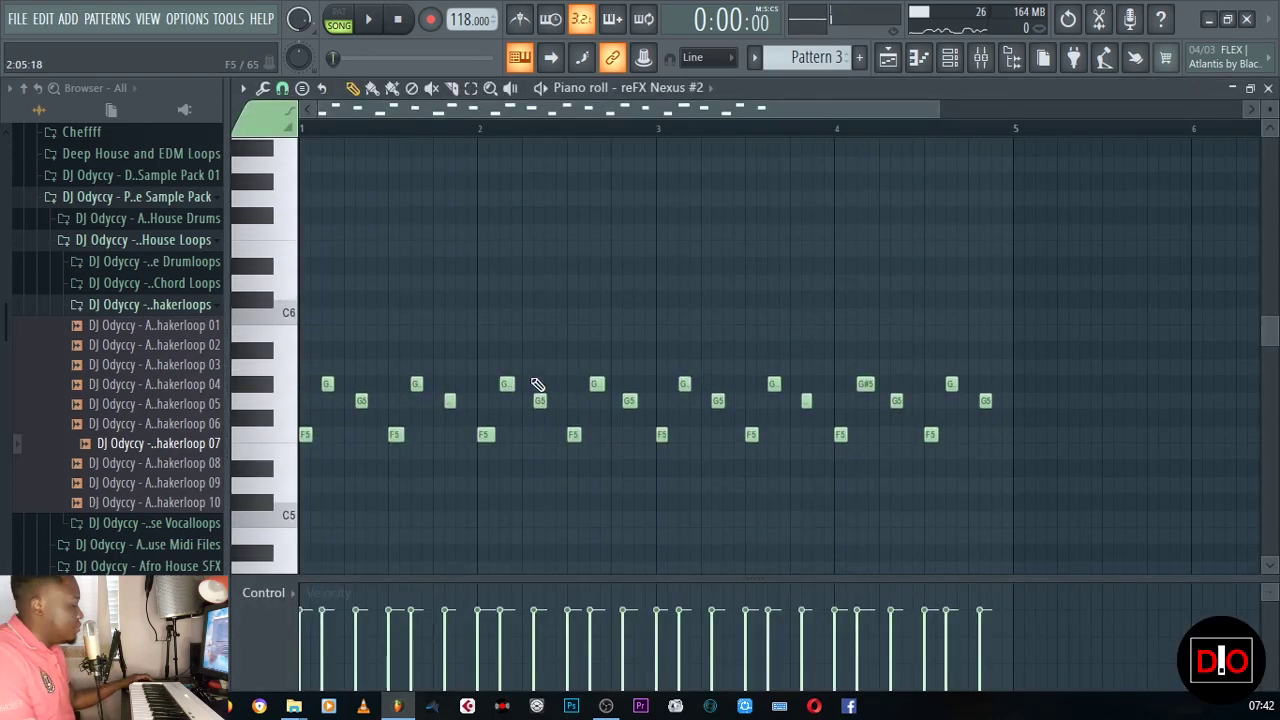
scroll(537, 385, up, 2)
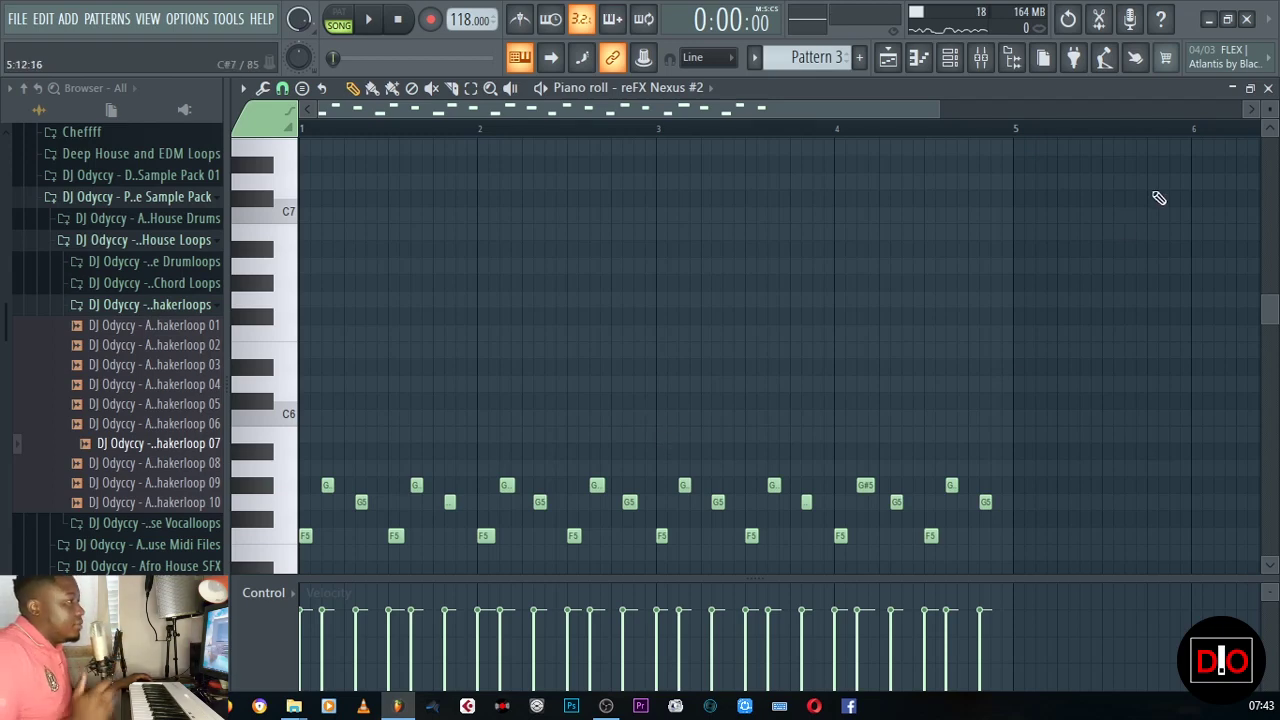
click(1268, 89)
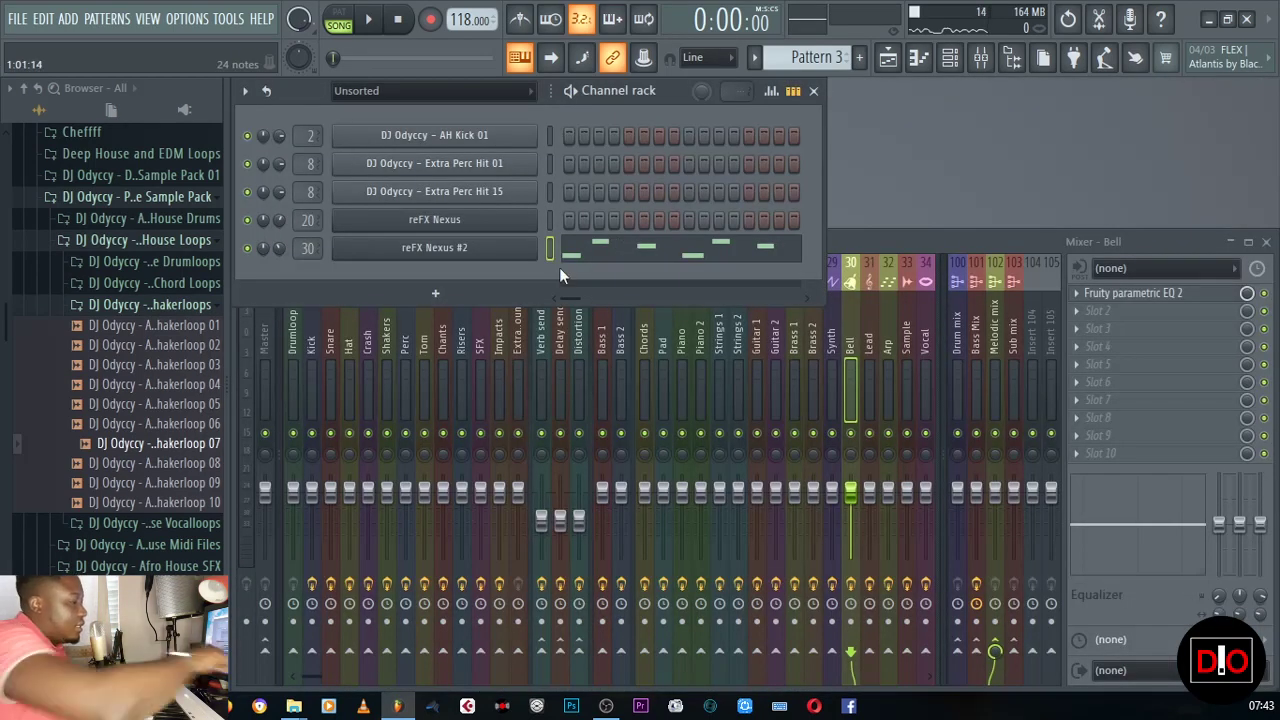
- Create Pattern 4 and add a third reFX Nexus instrument to the channel rack
key(F4)
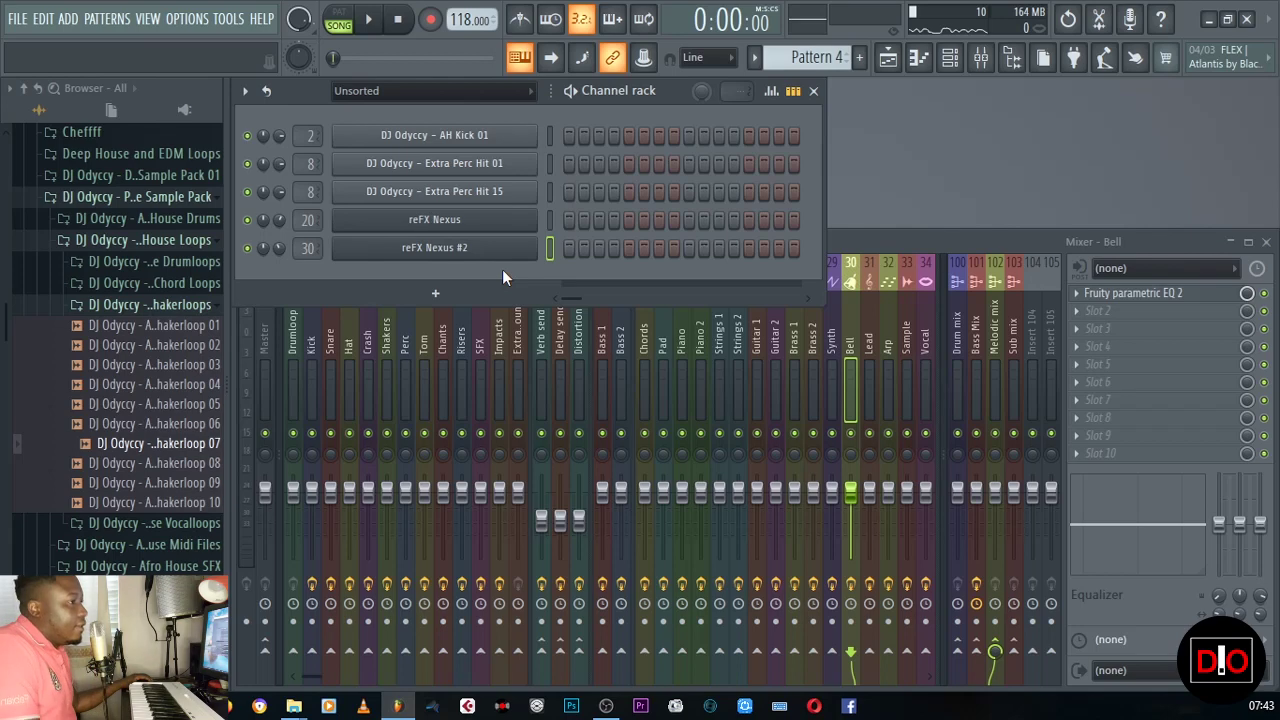
click(437, 292)
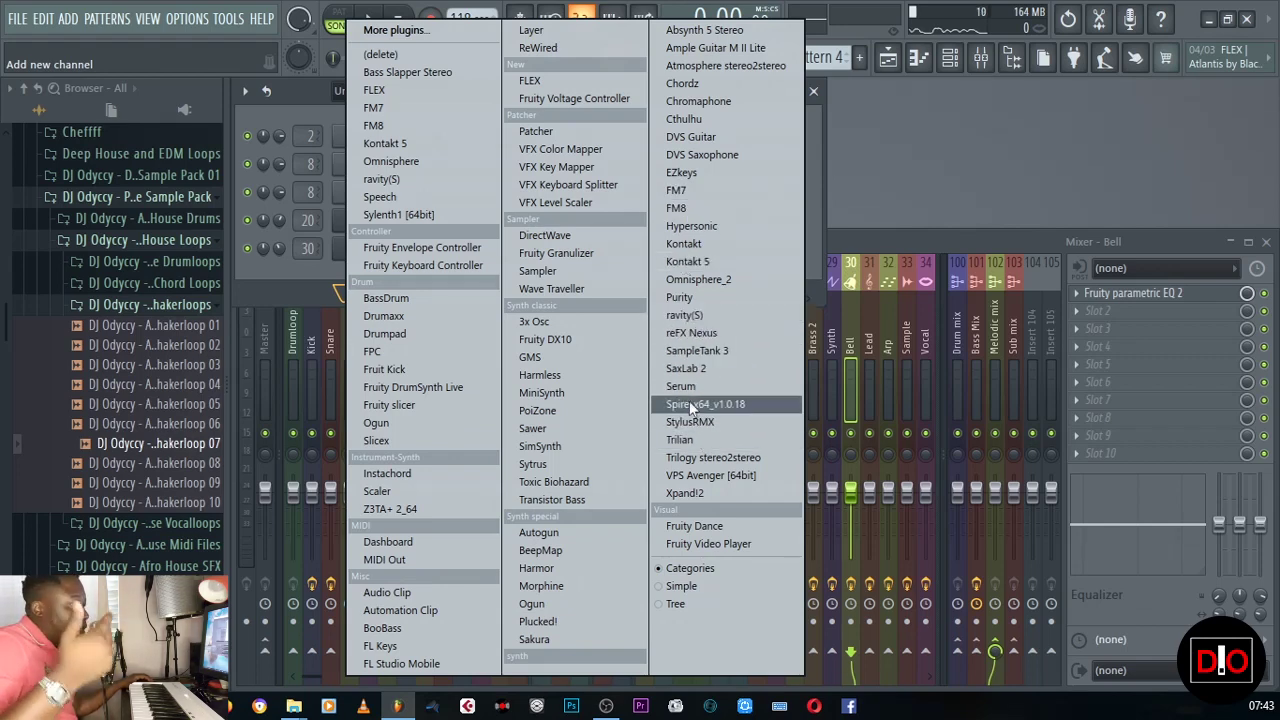
click(711, 339)
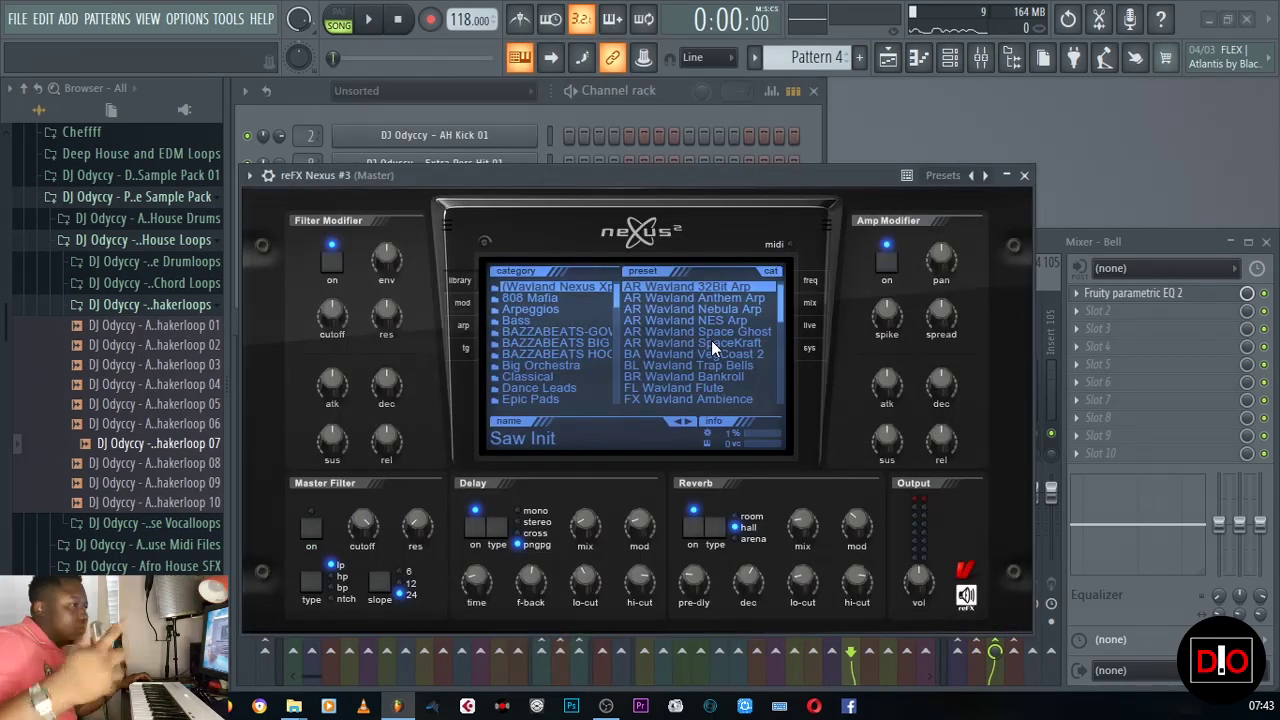
drag(673, 173, 790, 181)
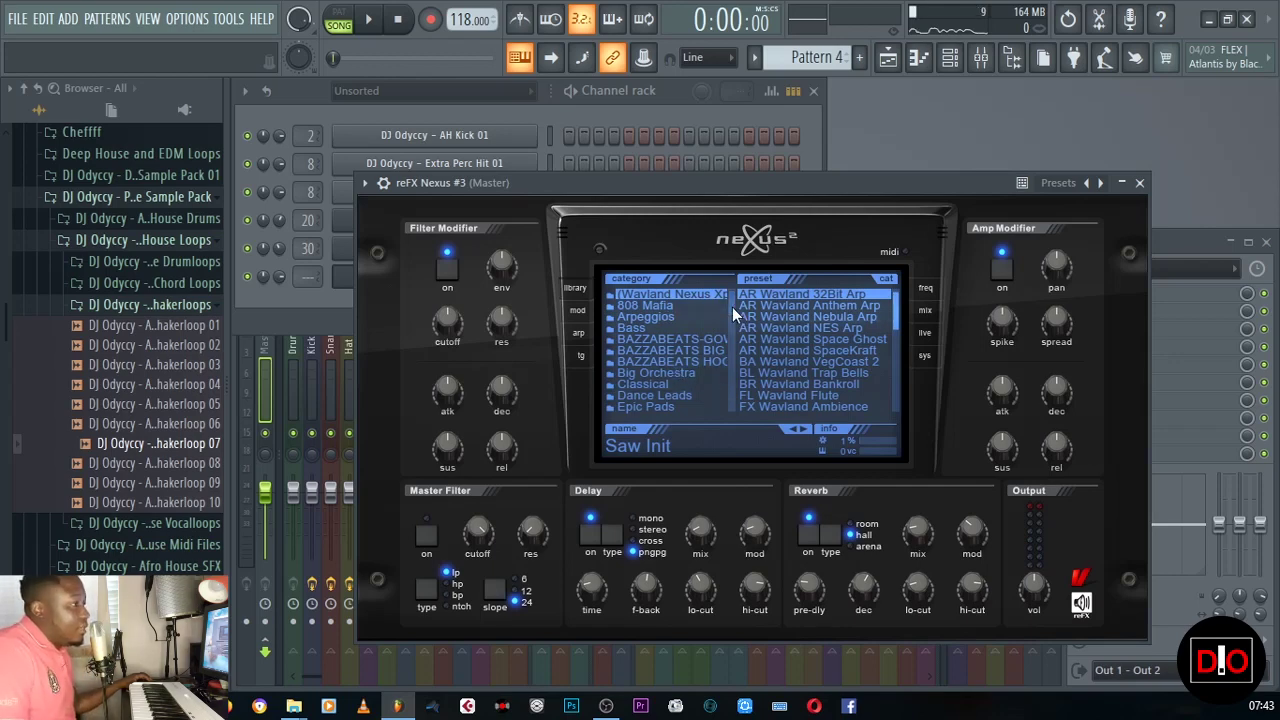
- Load the PN Pop Keys preset from the Piano category into Nexus #3 and close the plugin window
mouse_move(732, 307)
mouse_down()
mouse_move(731, 372)
mouse_move(740, 325)
mouse_up()
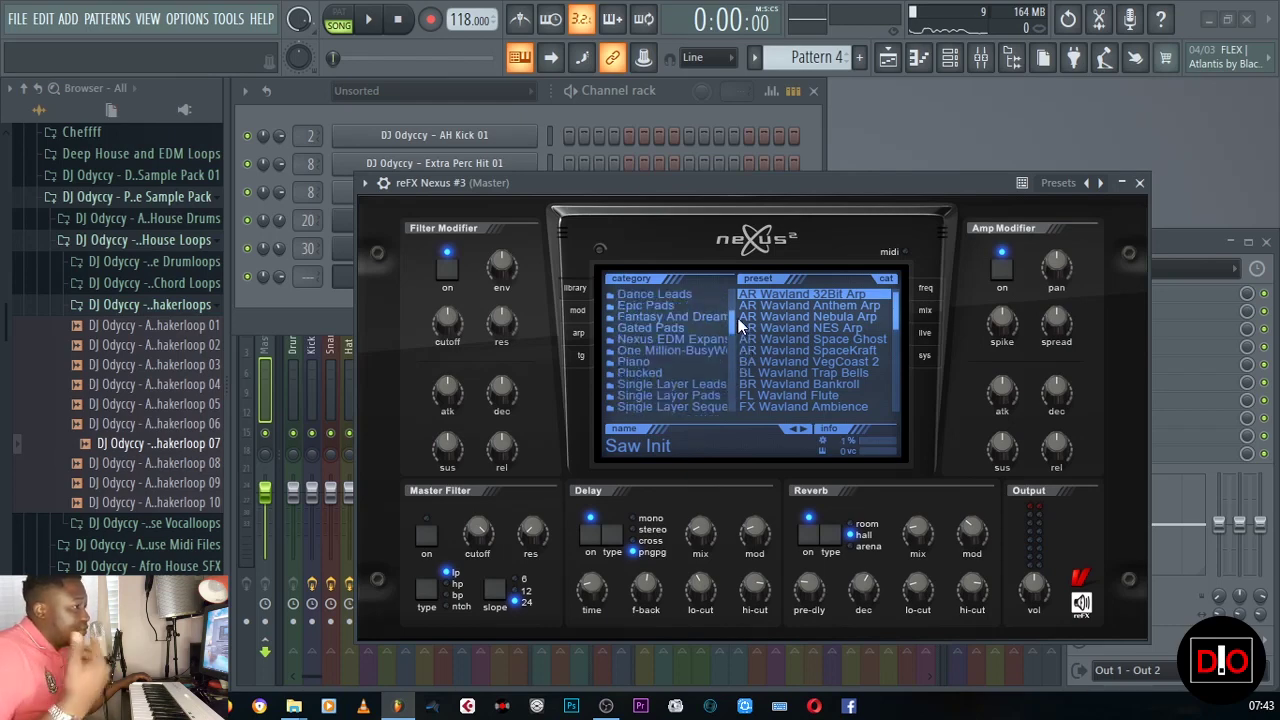
click(634, 362)
drag(893, 306, 890, 369)
scroll(888, 370, down, 2)
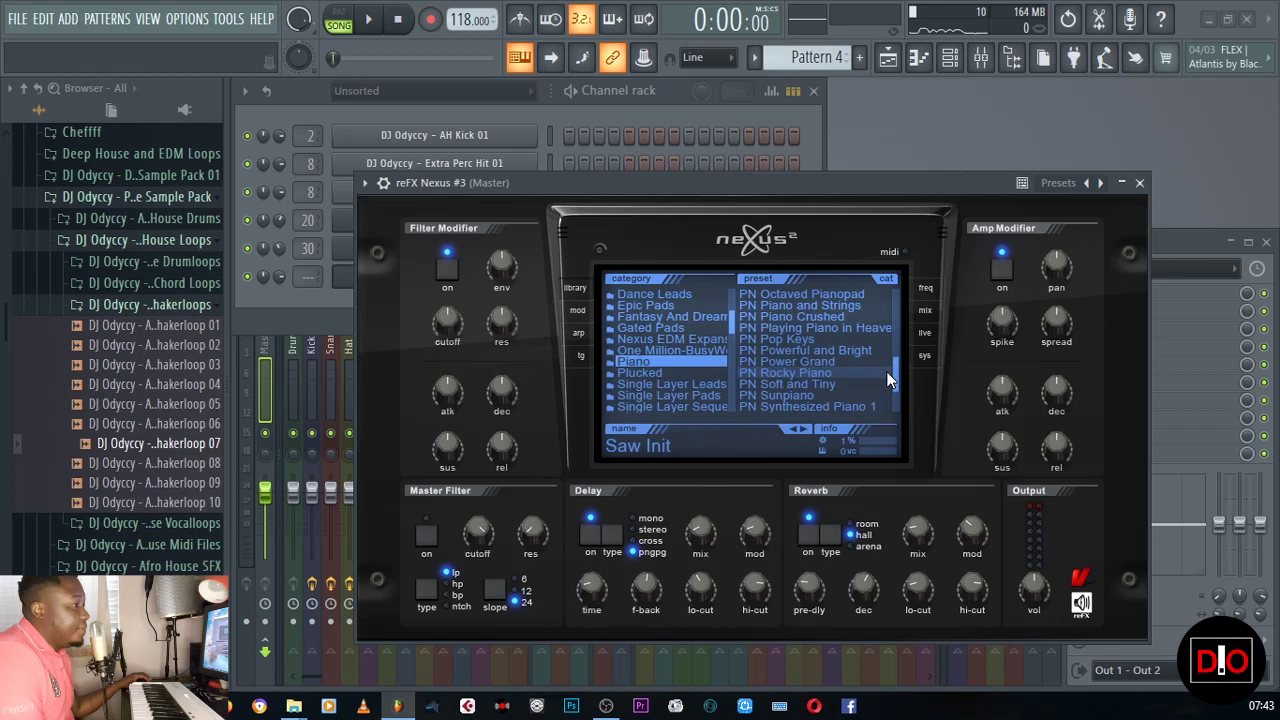
click(774, 336)
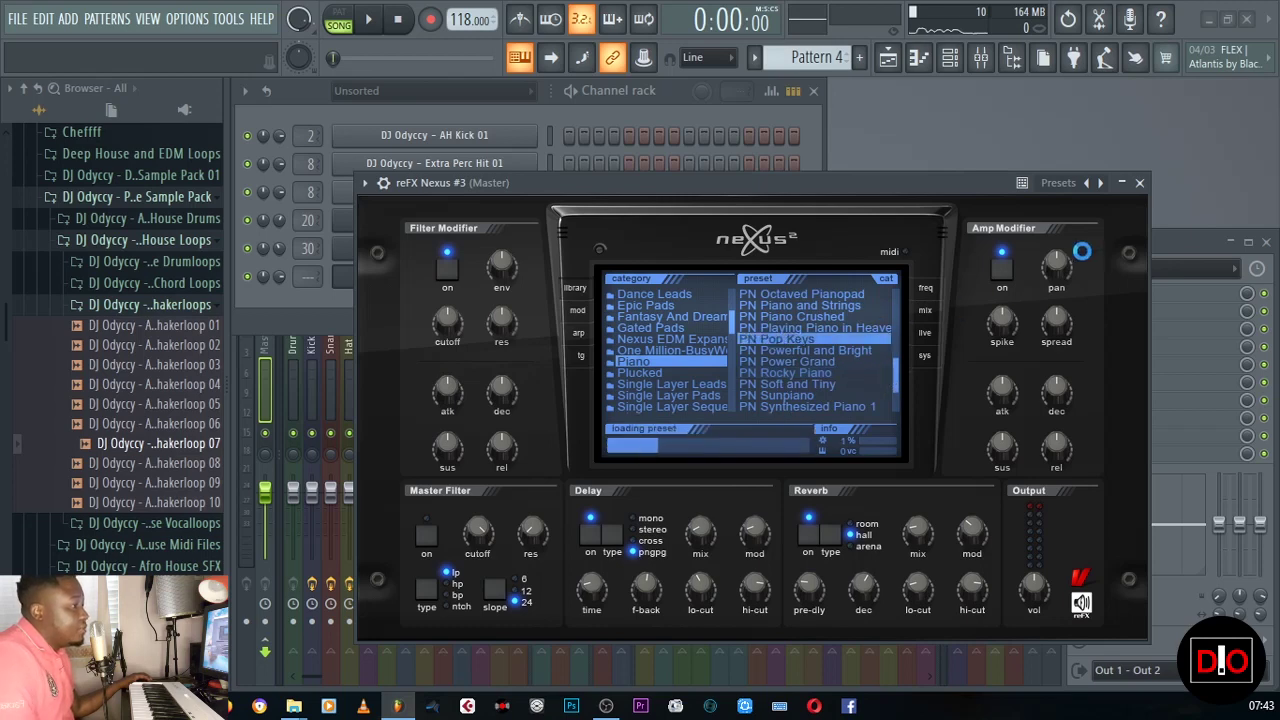
click(1140, 184)
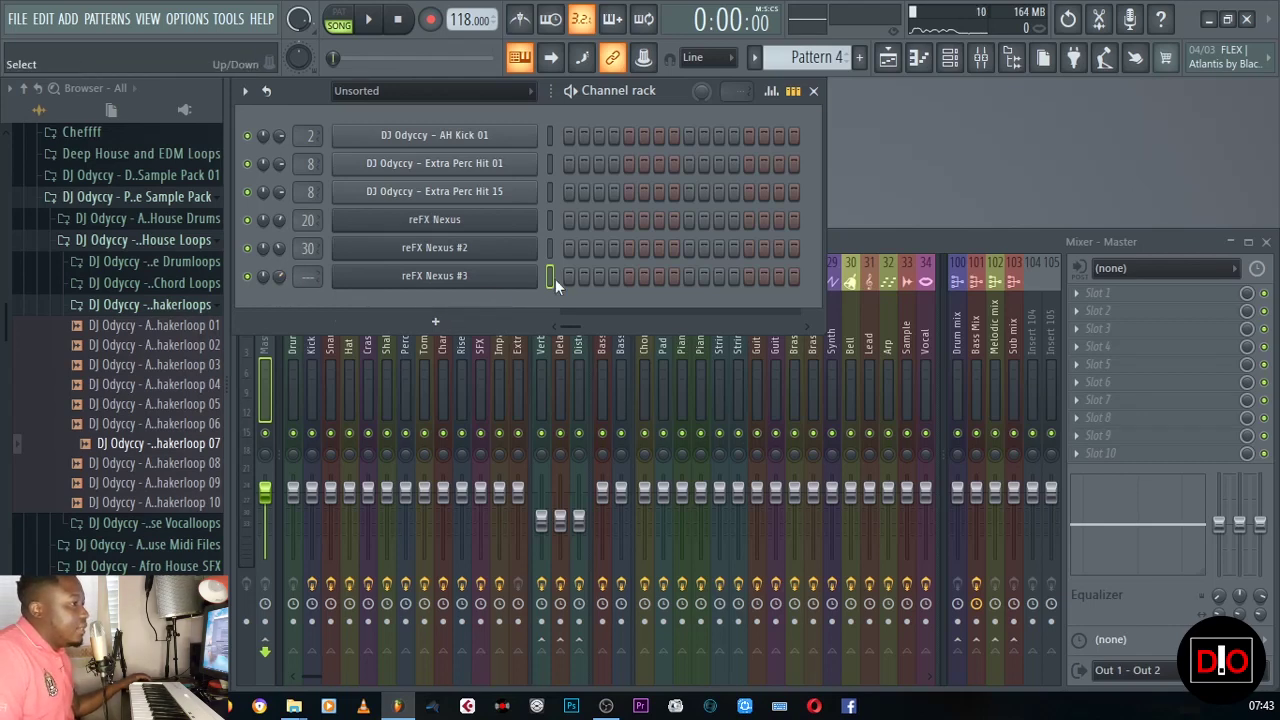
- Open the piano roll for reFX Nexus #3 in Pattern 4
click(920, 58)
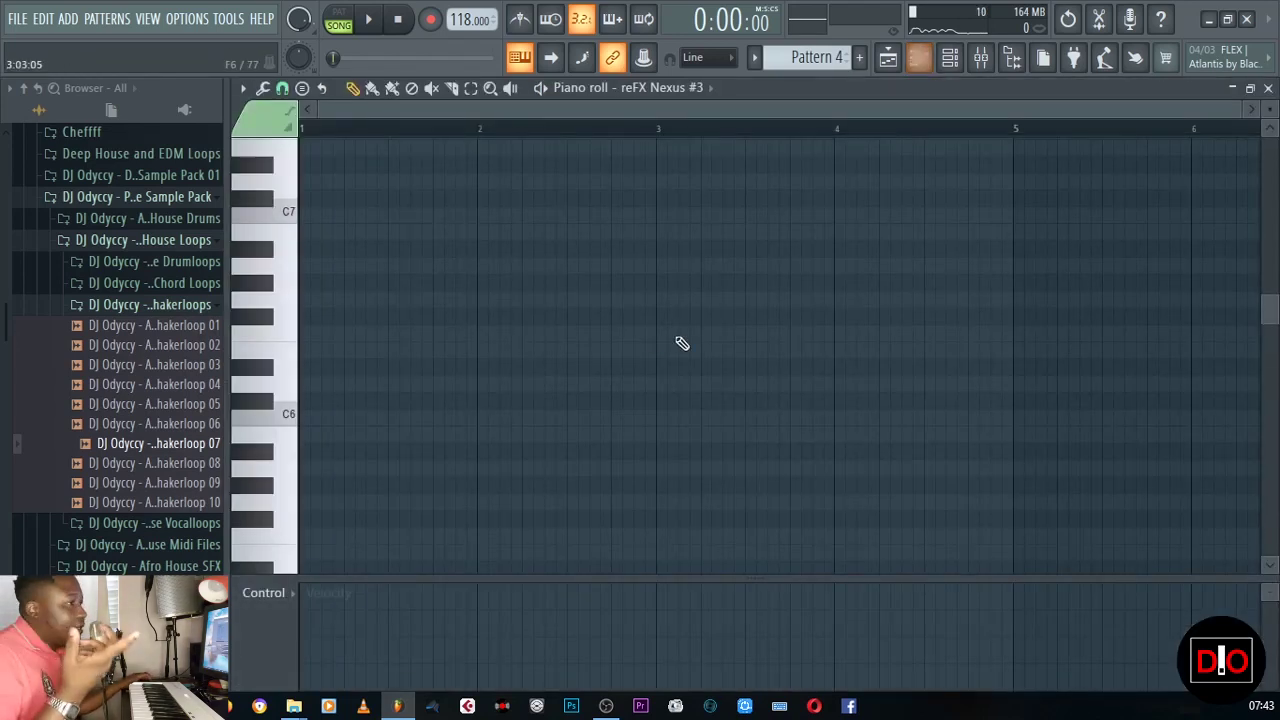
scroll(357, 245, down, 1)
scroll(357, 245, down, 1)
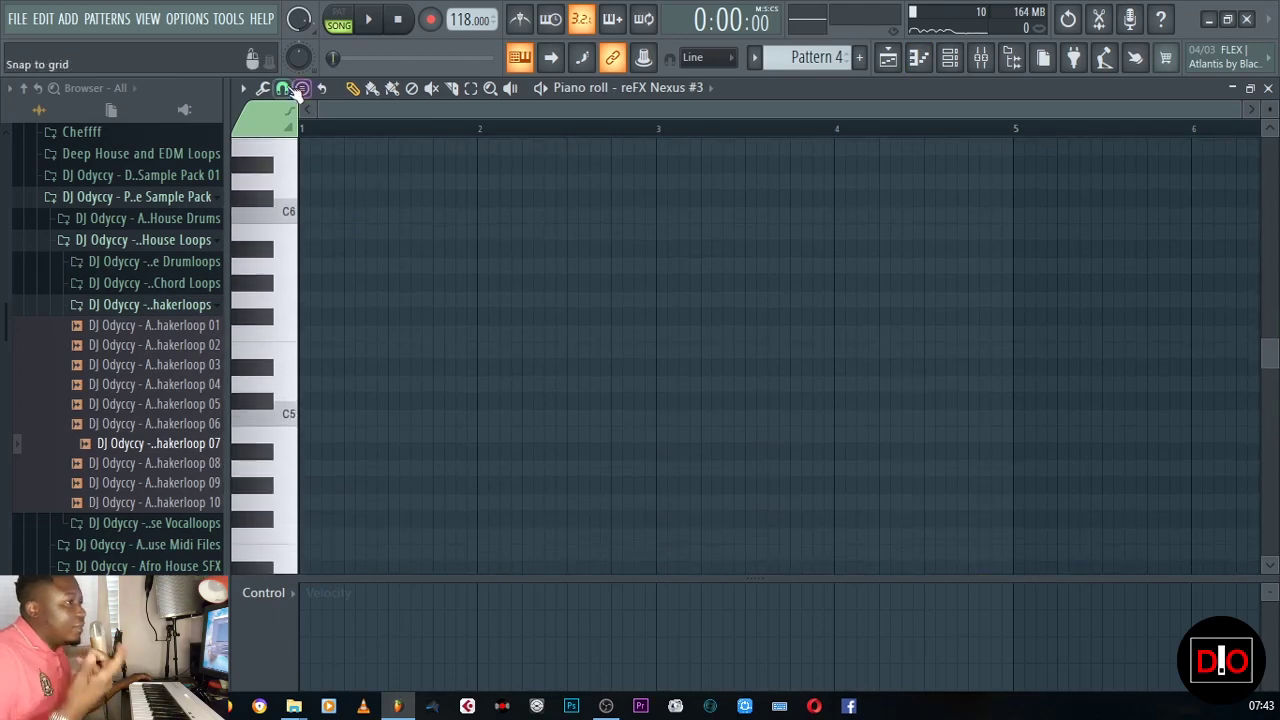
click(282, 88)
click(283, 89)
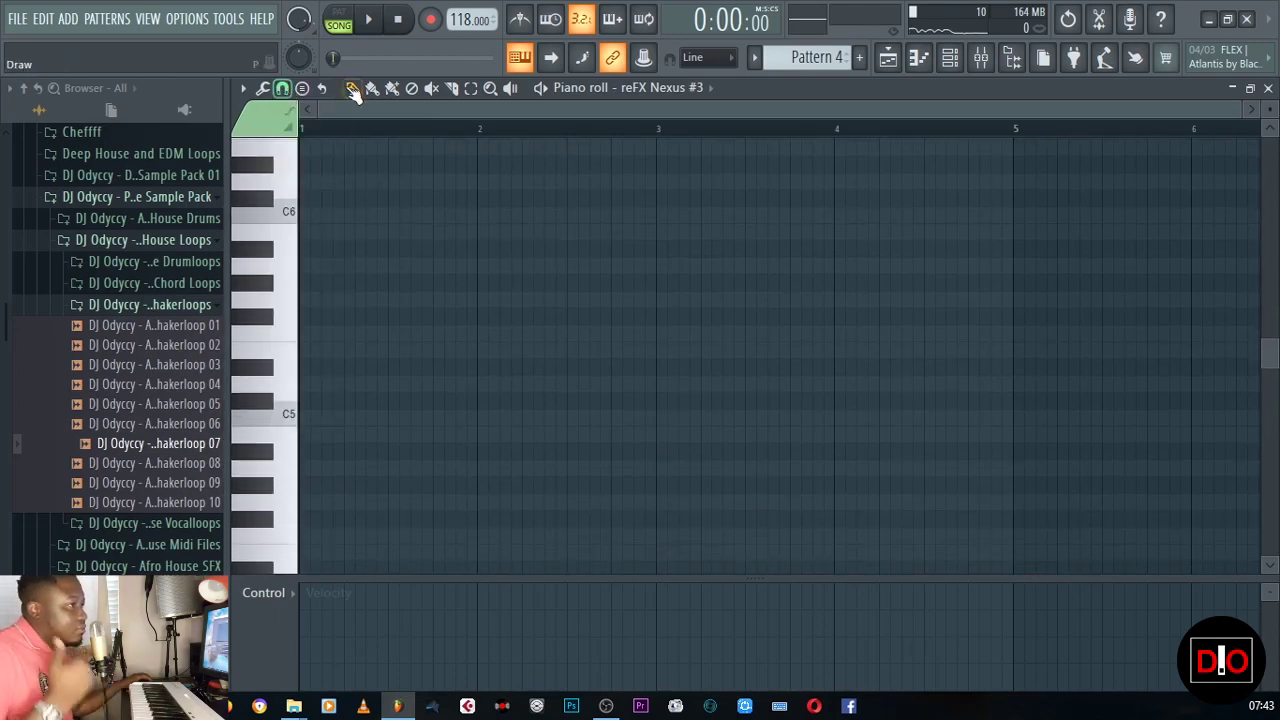
click(303, 91)
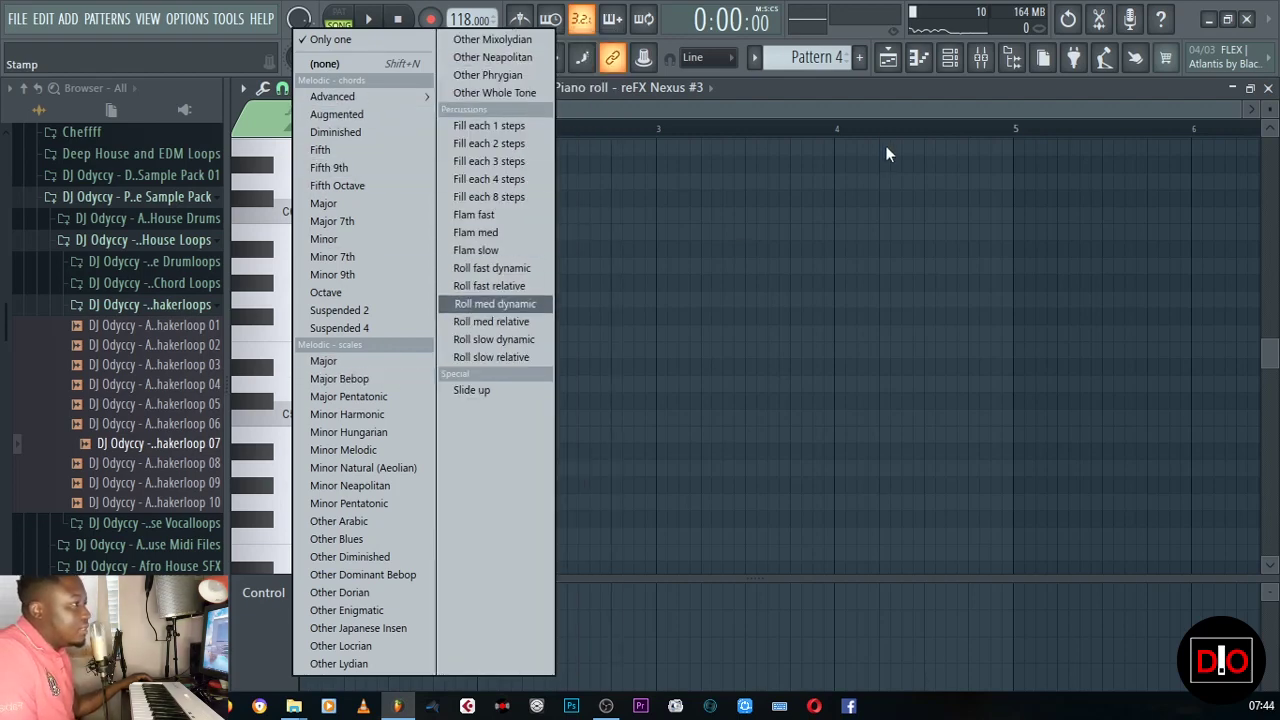
click(814, 97)
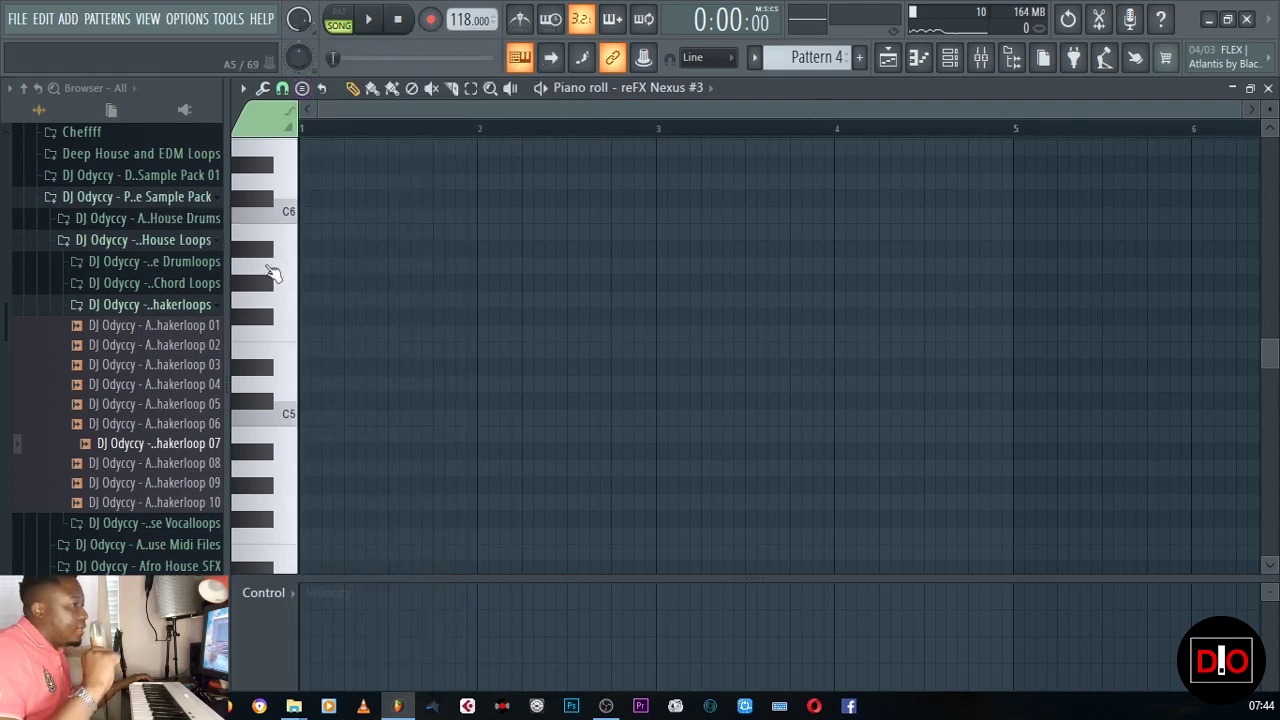
click(263, 88)
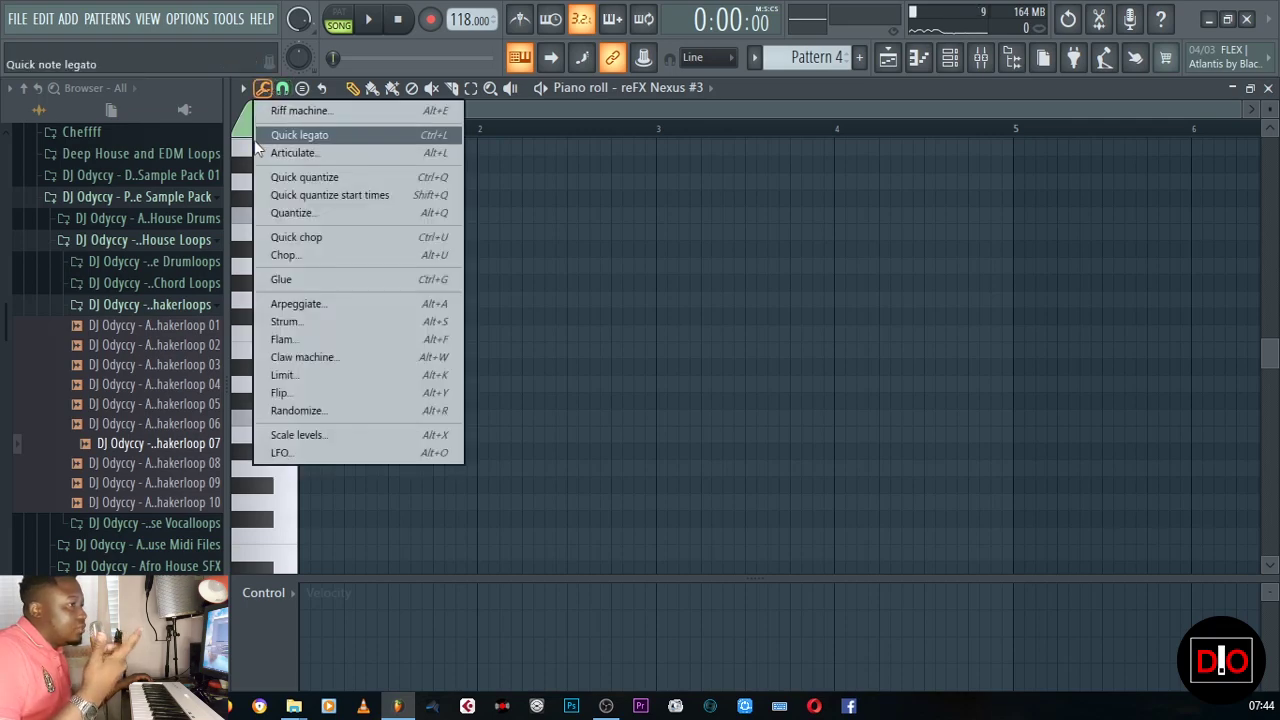
- Set the piano roll's scale highlighting to the Major scale with root note G#
click(243, 88)
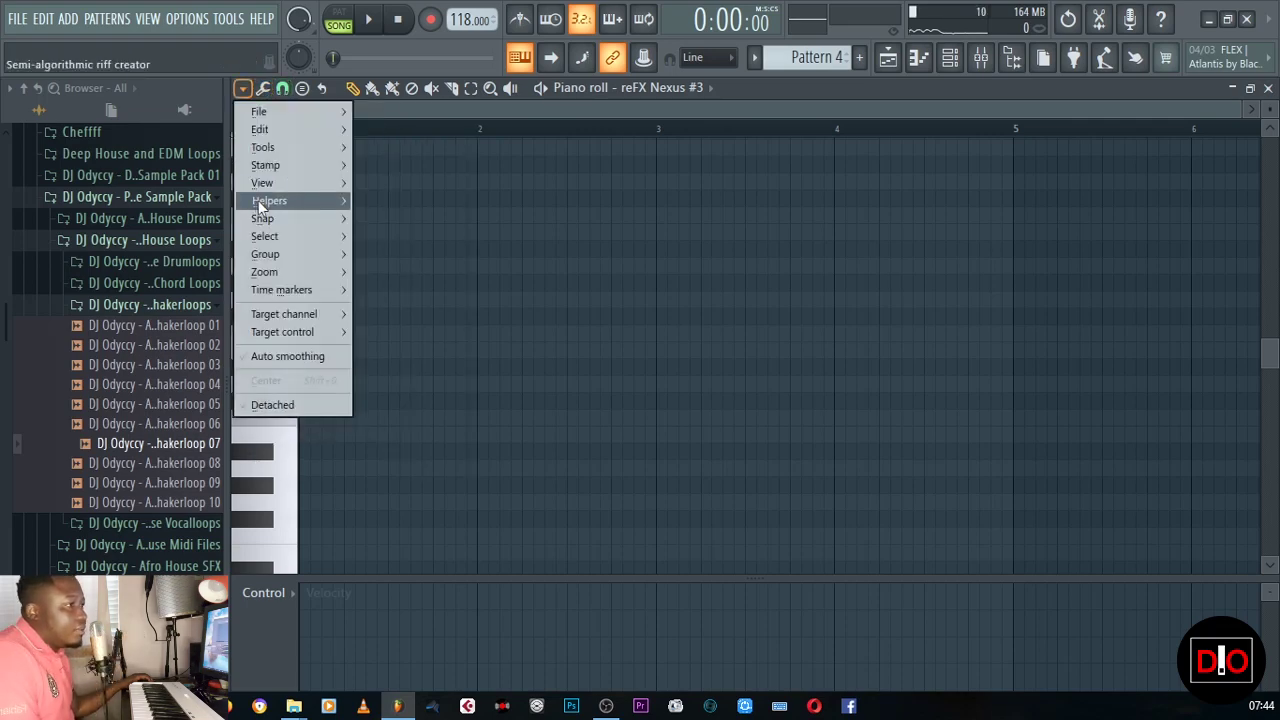
mouse_move(272, 200)
mouse_move(475, 222)
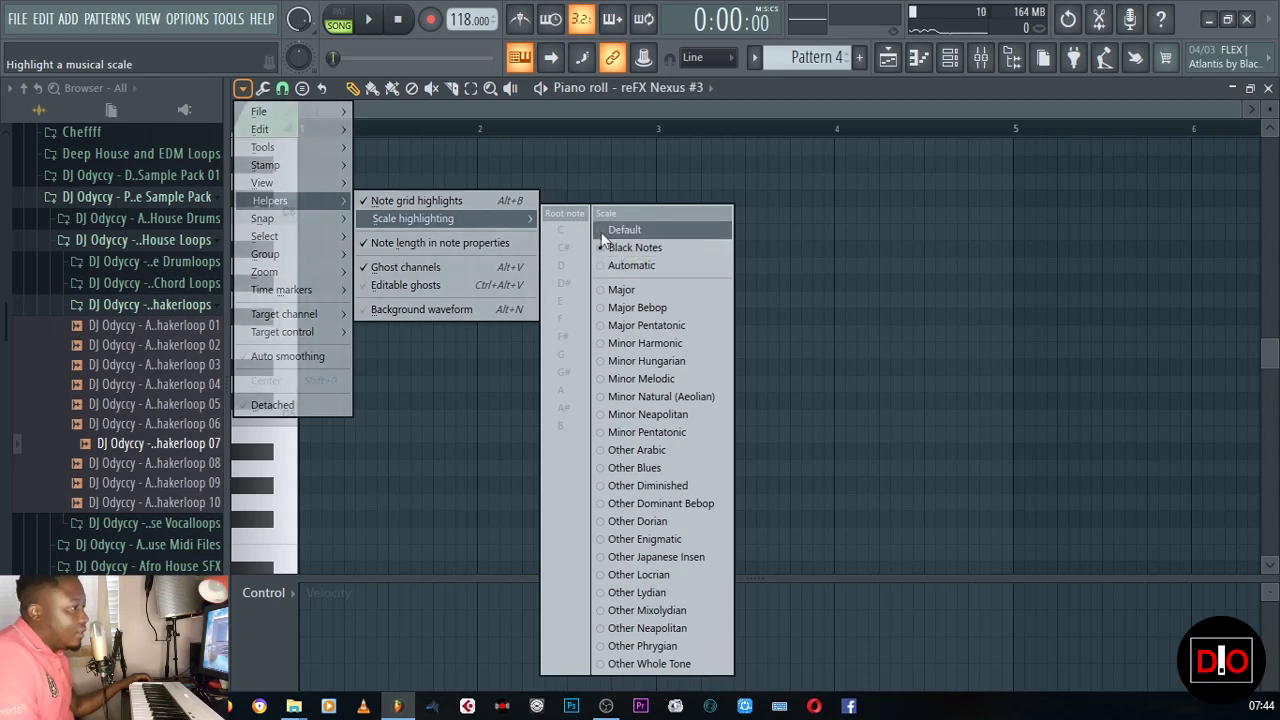
click(621, 289)
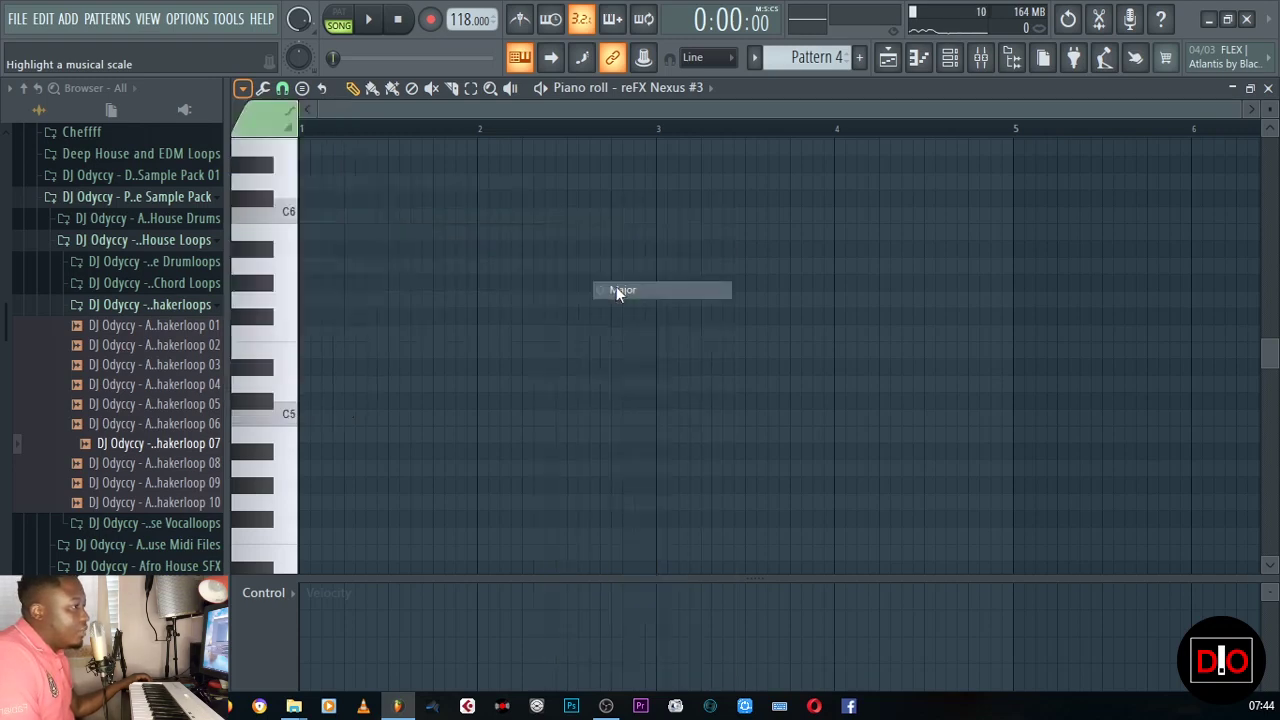
click(242, 88)
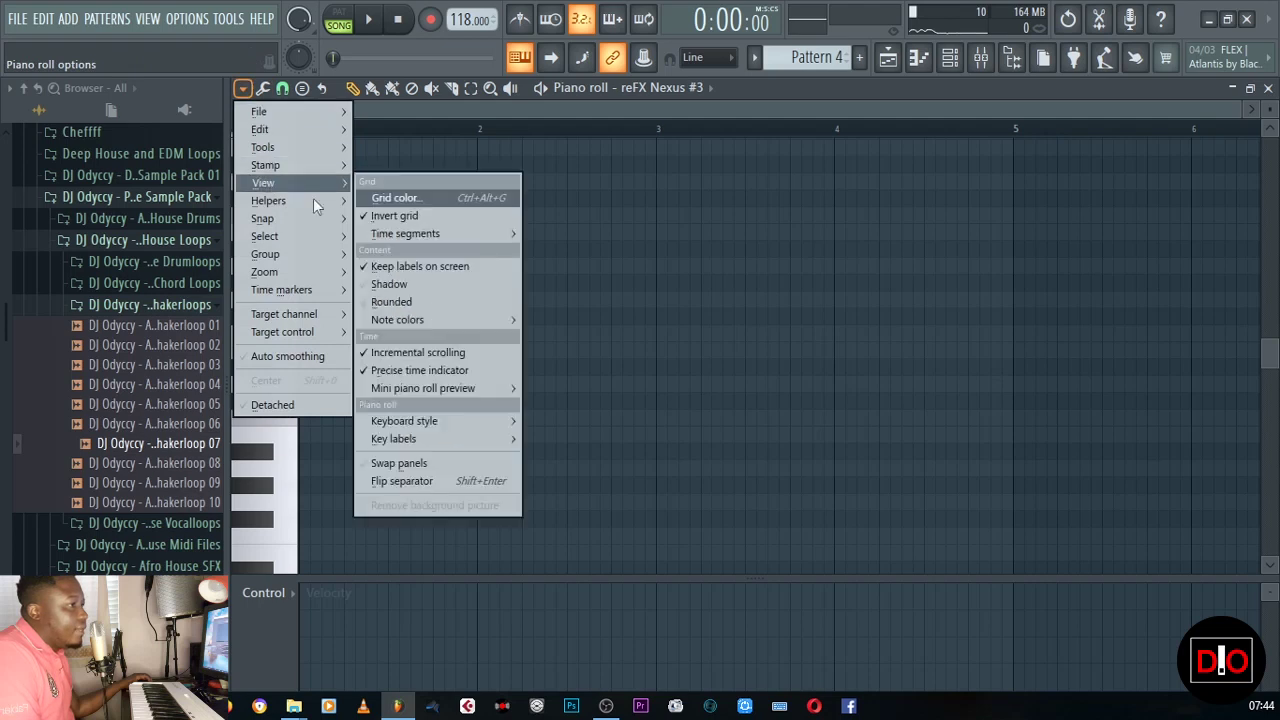
mouse_move(280, 200)
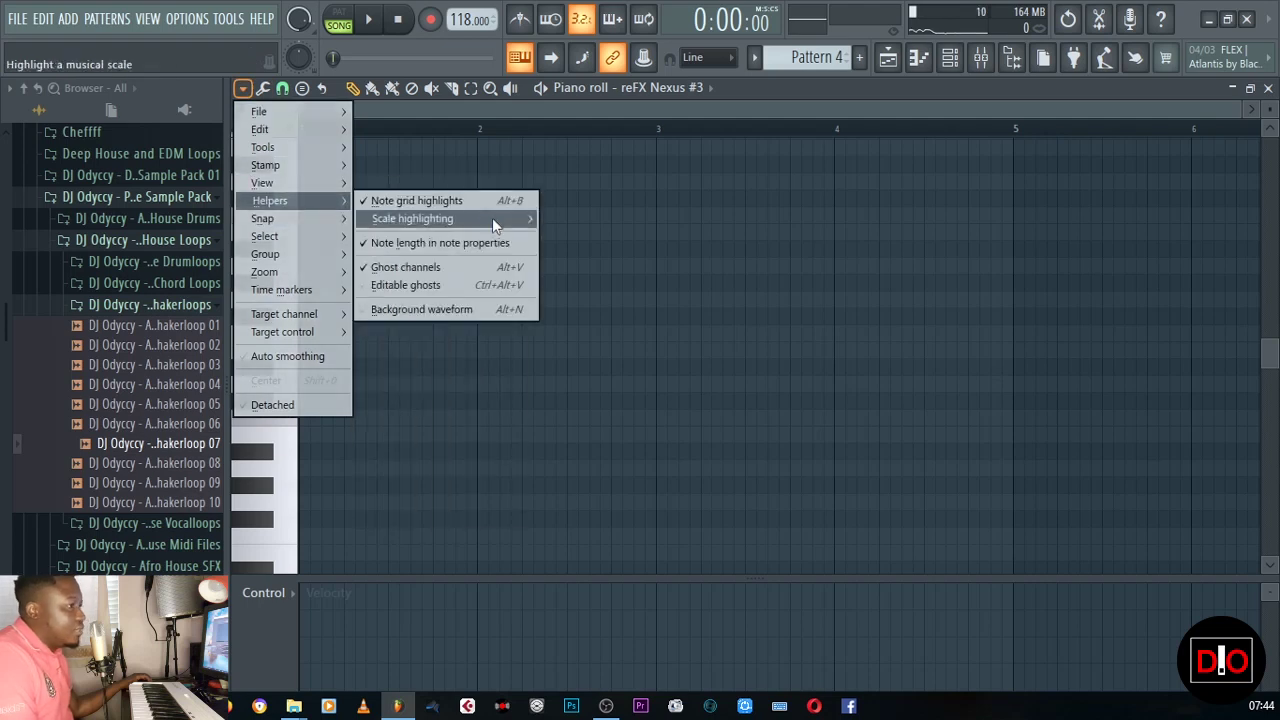
mouse_move(492, 218)
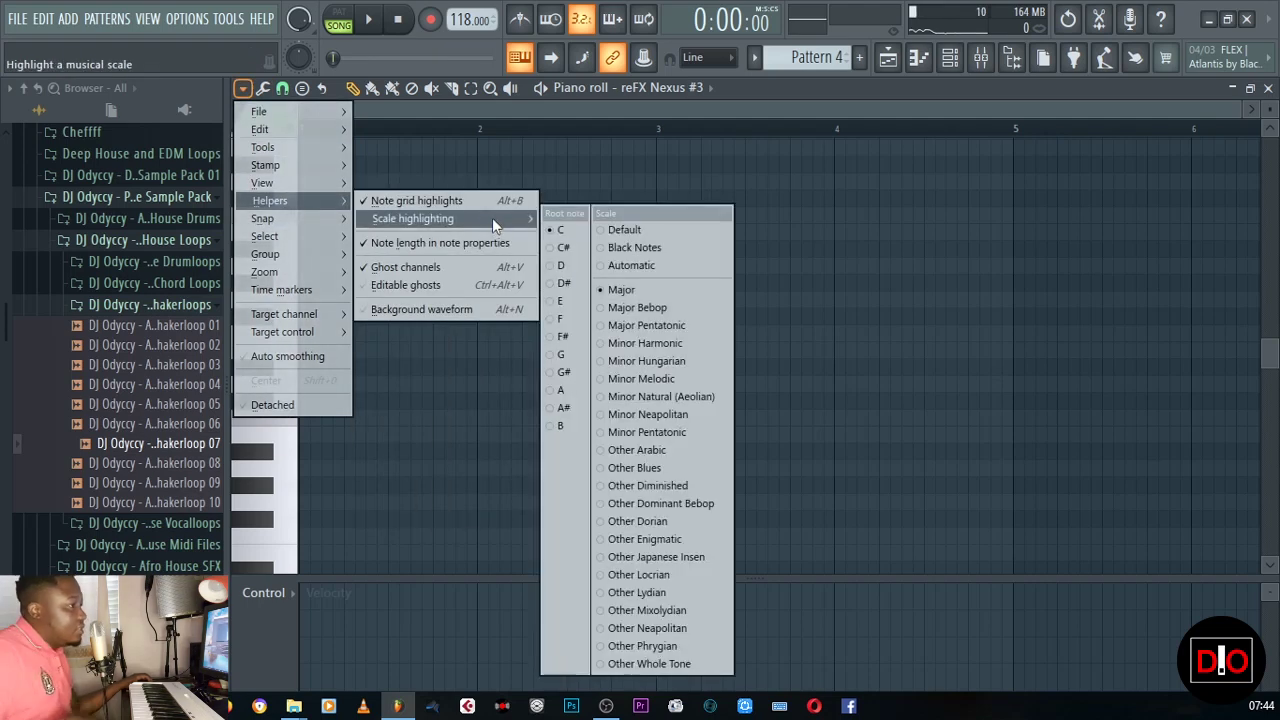
click(560, 373)
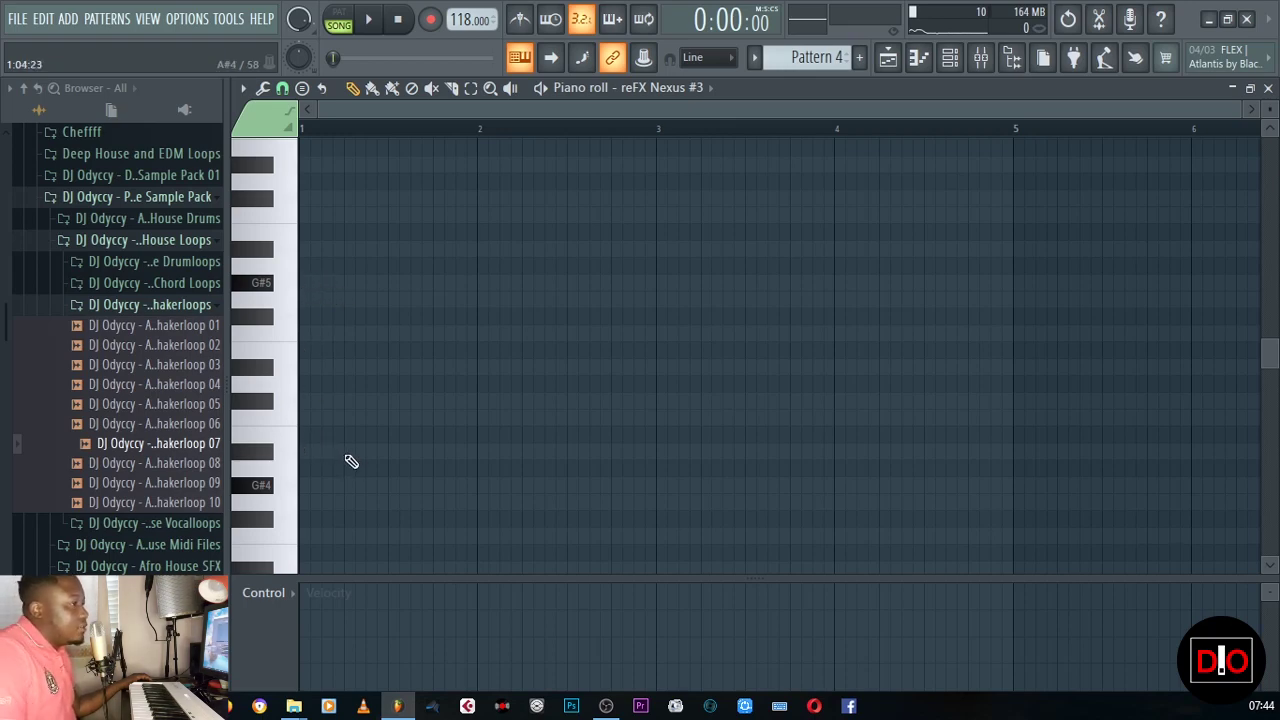
- Place Pattern 4 clips along playlist Track 8 at bars 1, 5, 9 and 13, and close the playlist
click(889, 60)
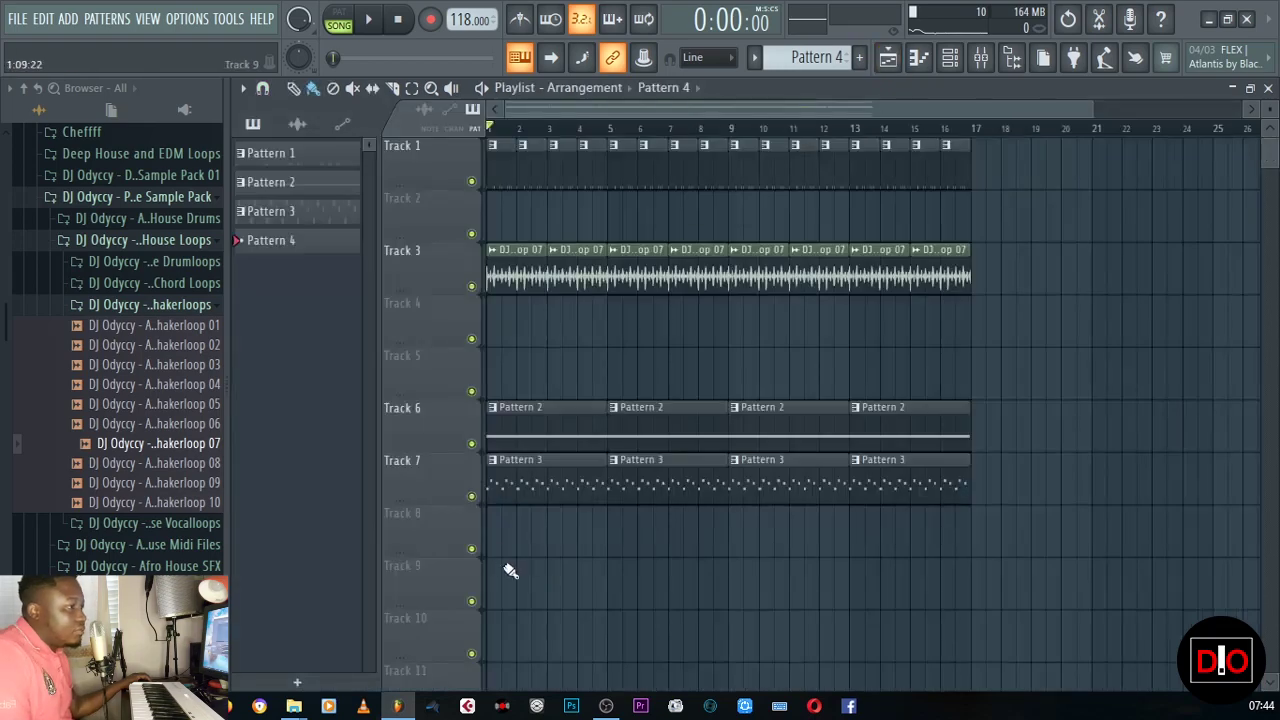
click(616, 525)
click(736, 535)
click(857, 531)
click(1266, 90)
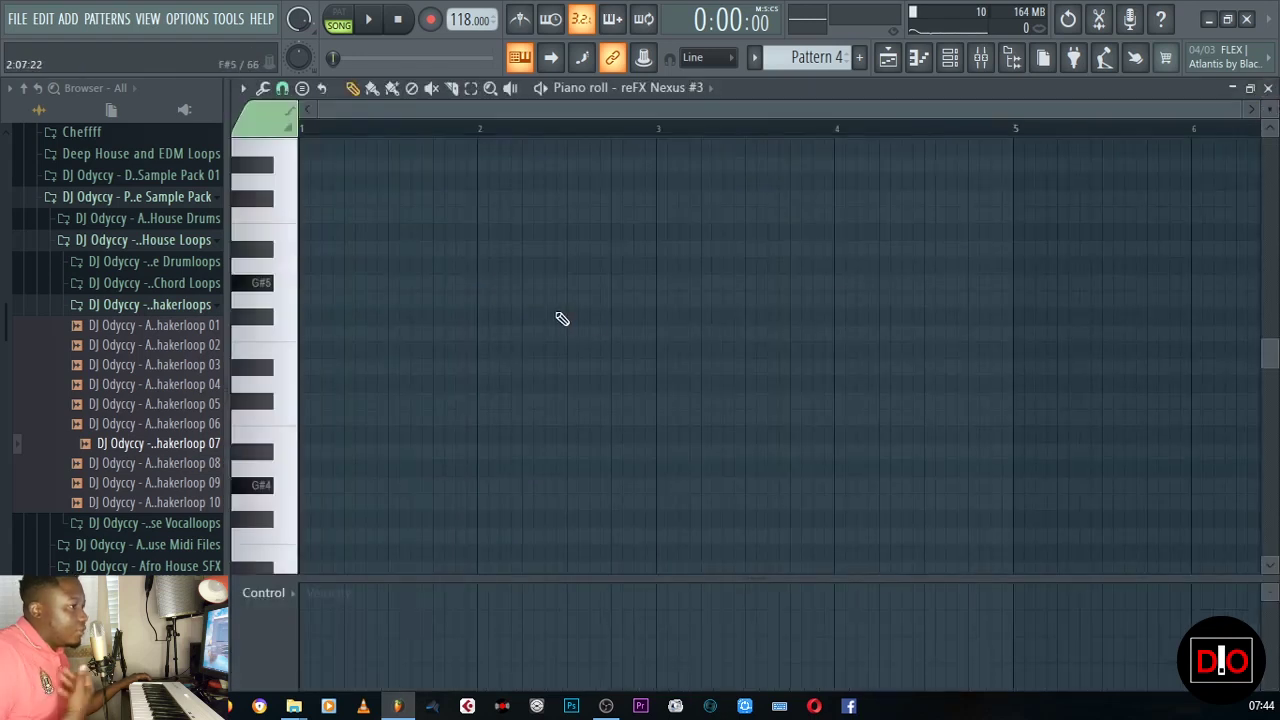
- Play the song briefly to hear the existing melody before writing the piano part
scroll(395, 420, up, 2)
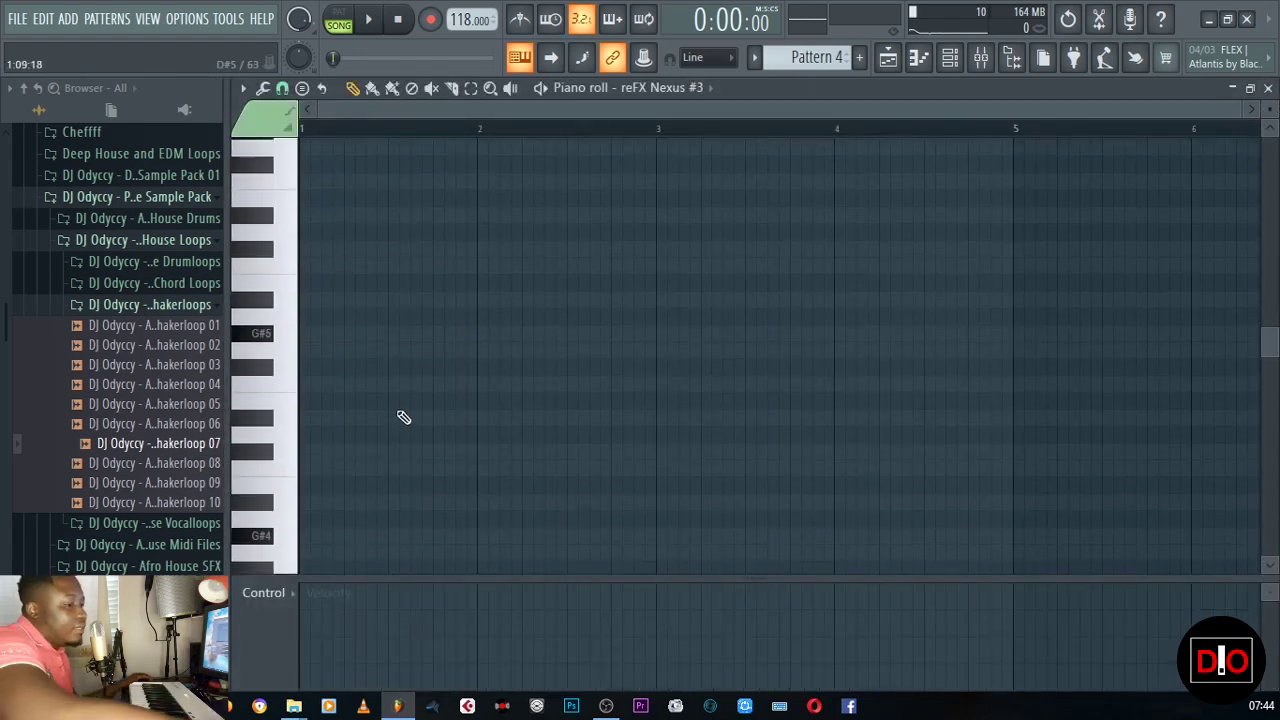
key(space)
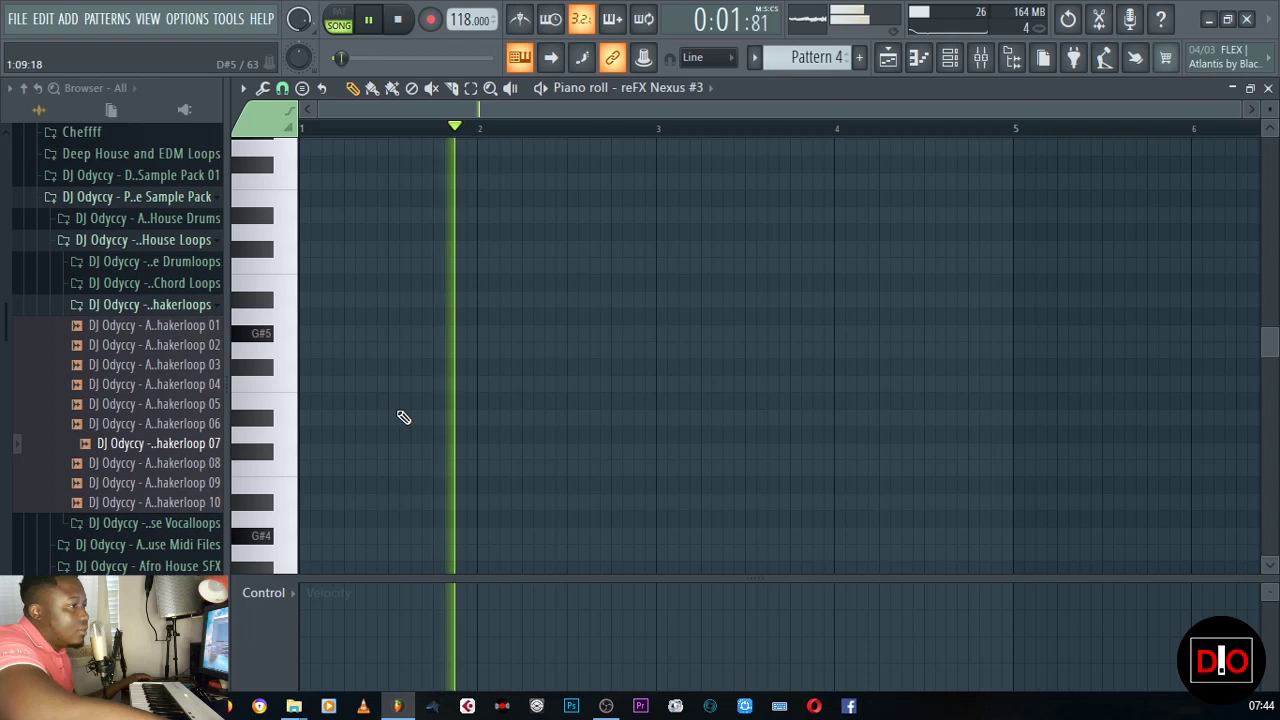
key(space)
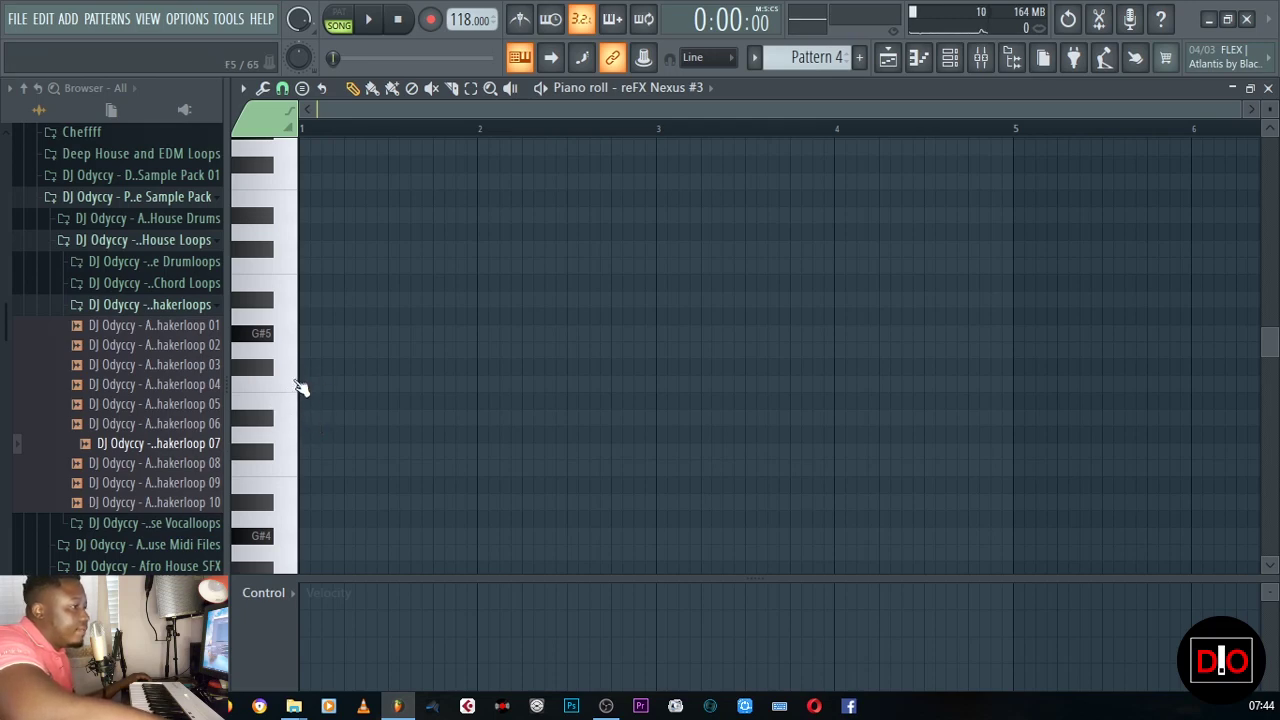
click(343, 453)
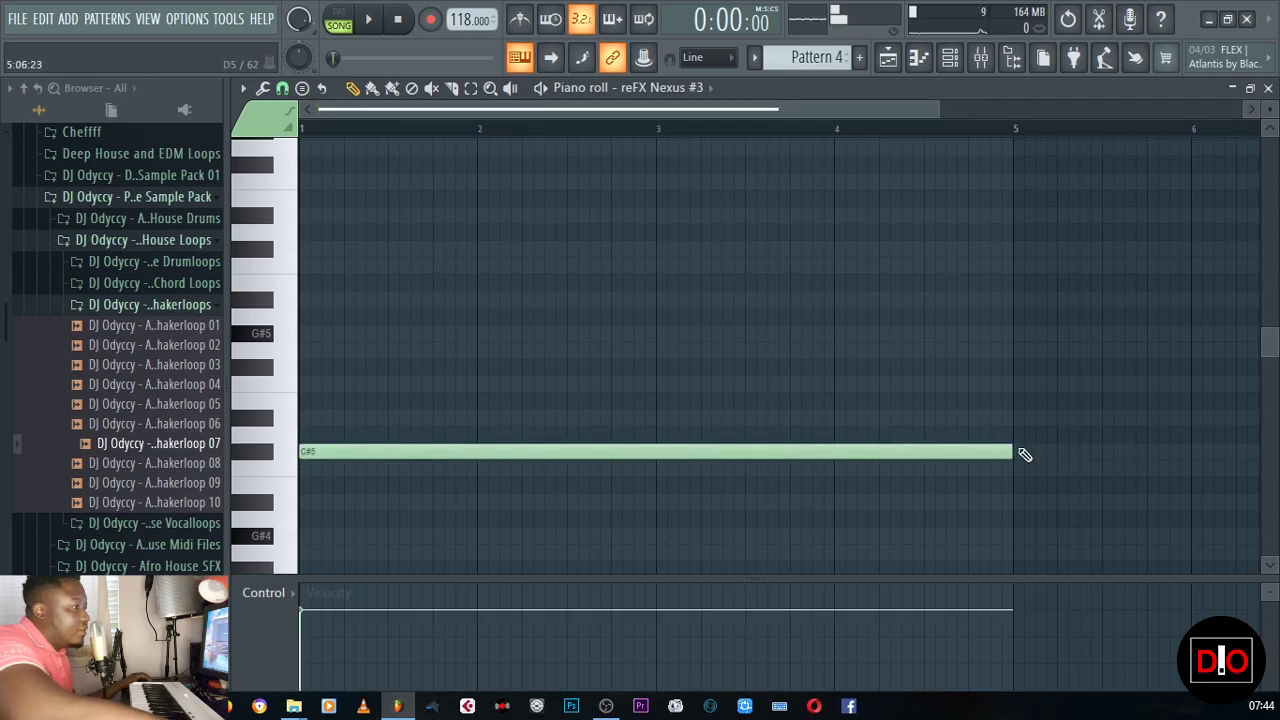
drag(1011, 452, 365, 460)
scroll(549, 464, down, 4)
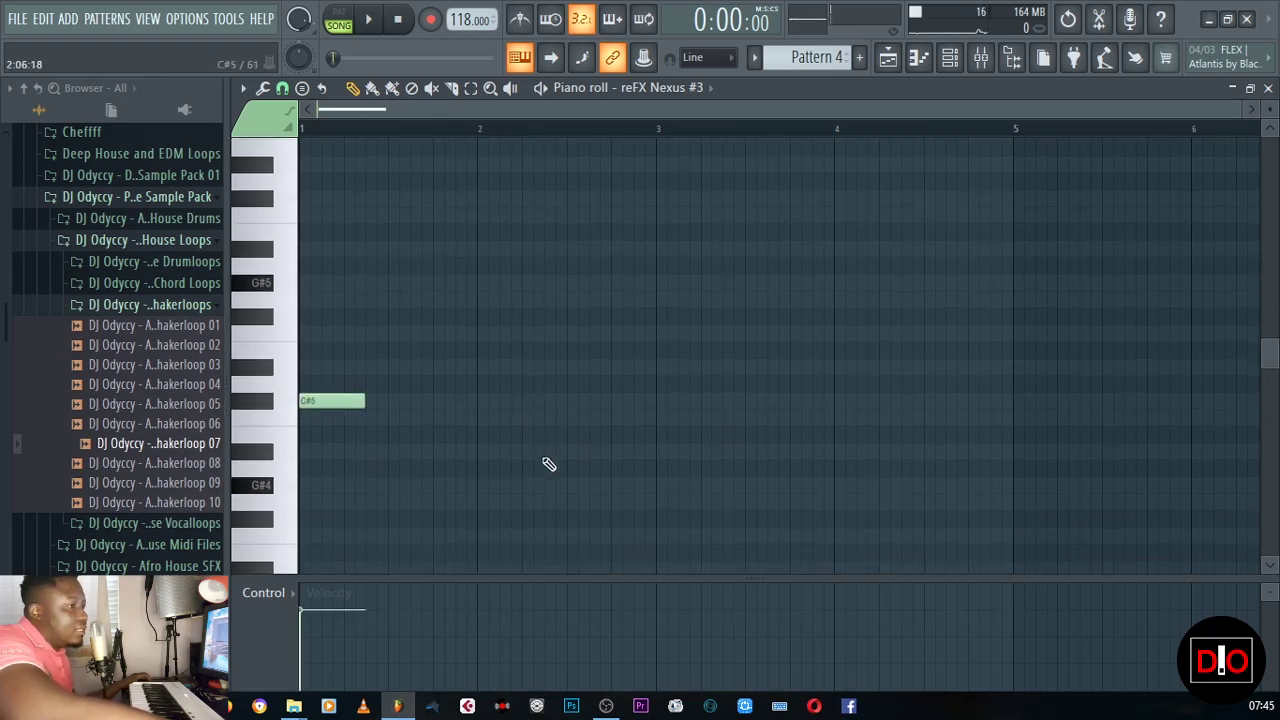
right_click(320, 354)
- Add a half-bar C#4 note at the start of bar 1 and play the song to hear it
scroll(343, 487, down, 4)
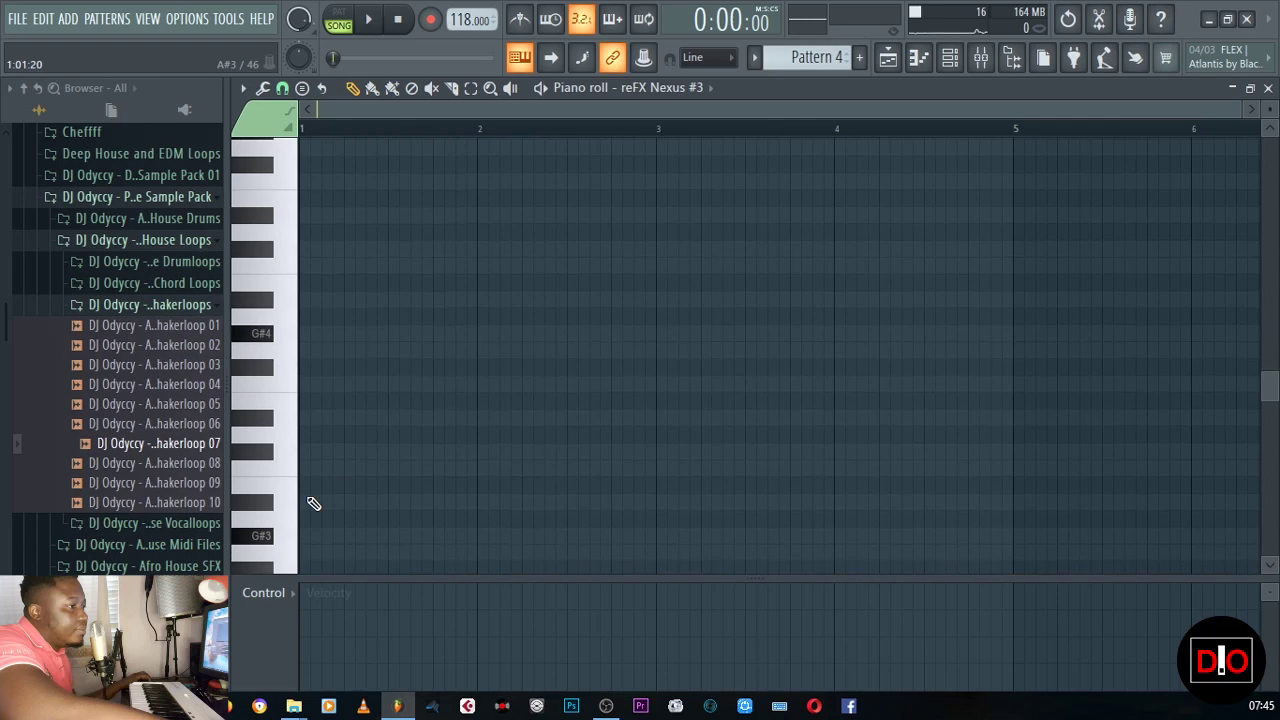
click(307, 458)
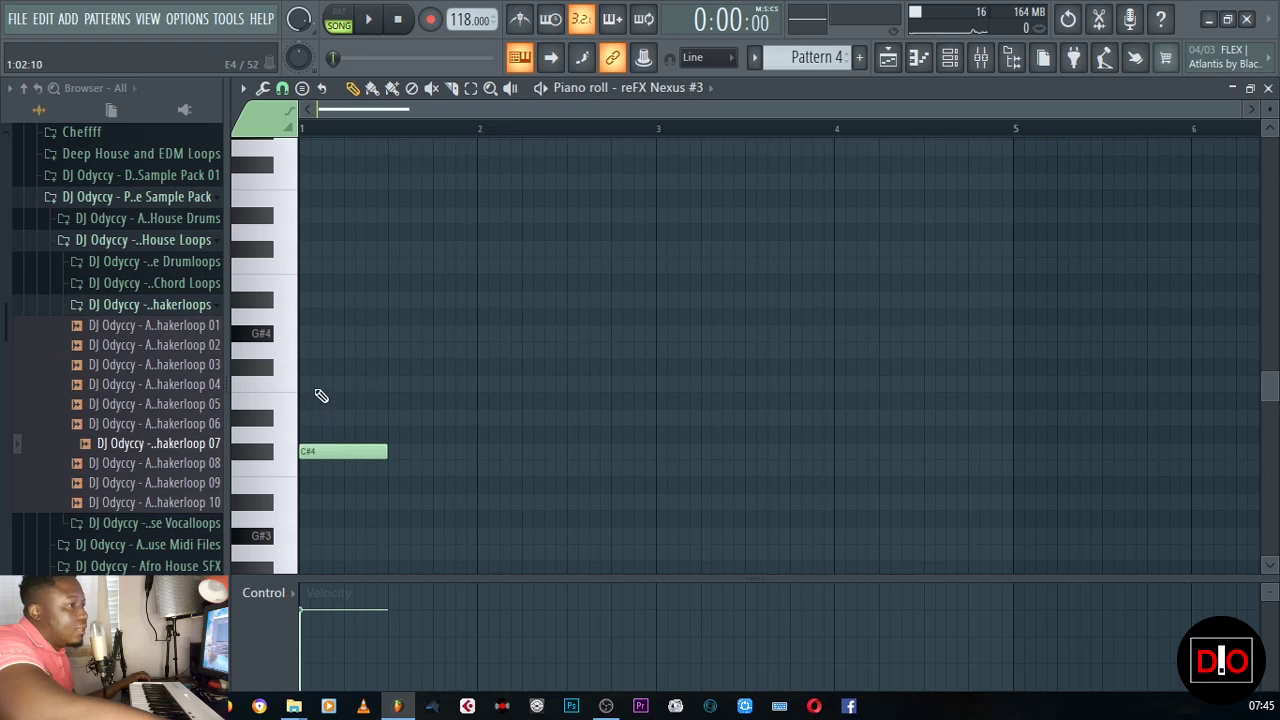
key(space)
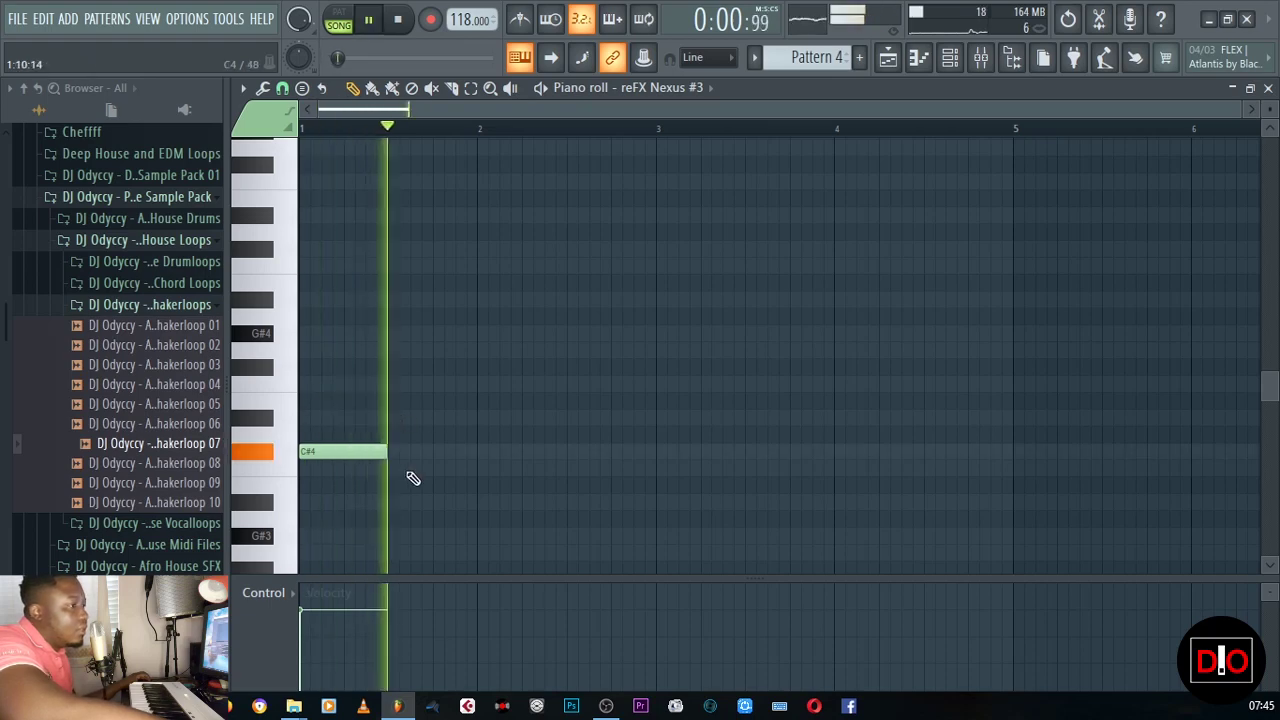
key(space)
- Lower the reFX Nexus #3 channel volume to 40% and return to its piano roll
click(1268, 88)
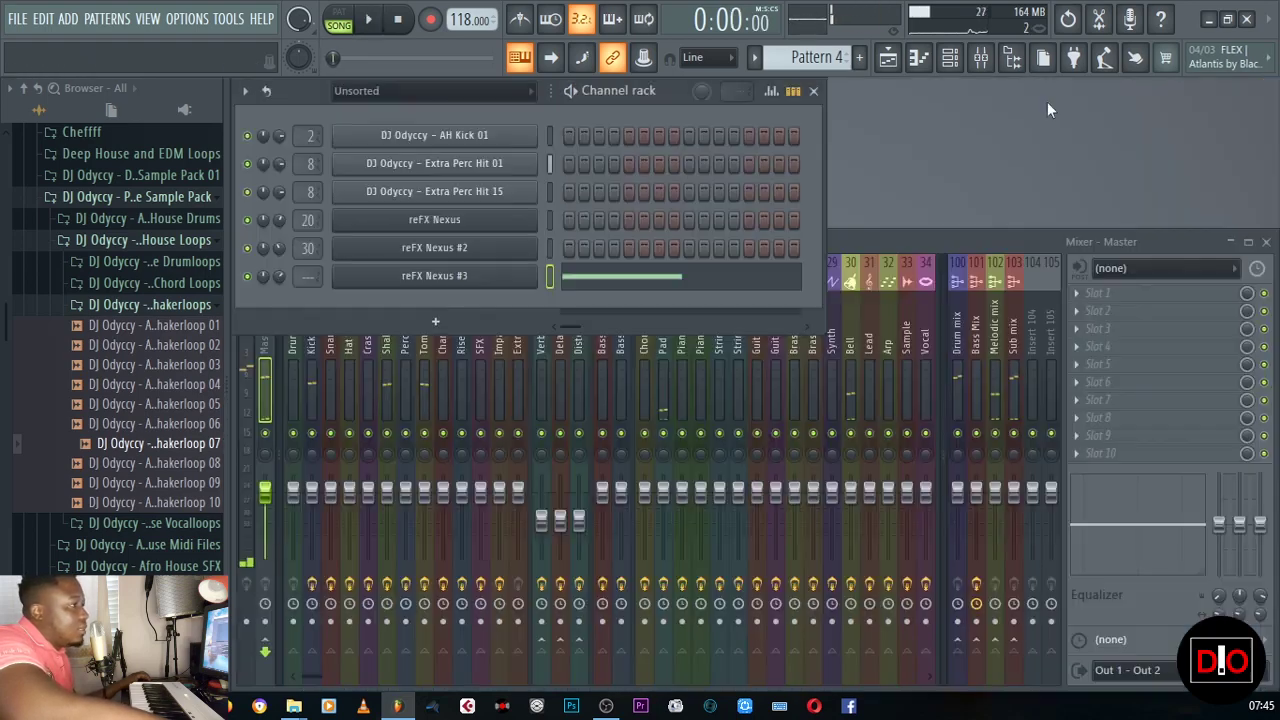
drag(280, 277, 280, 320)
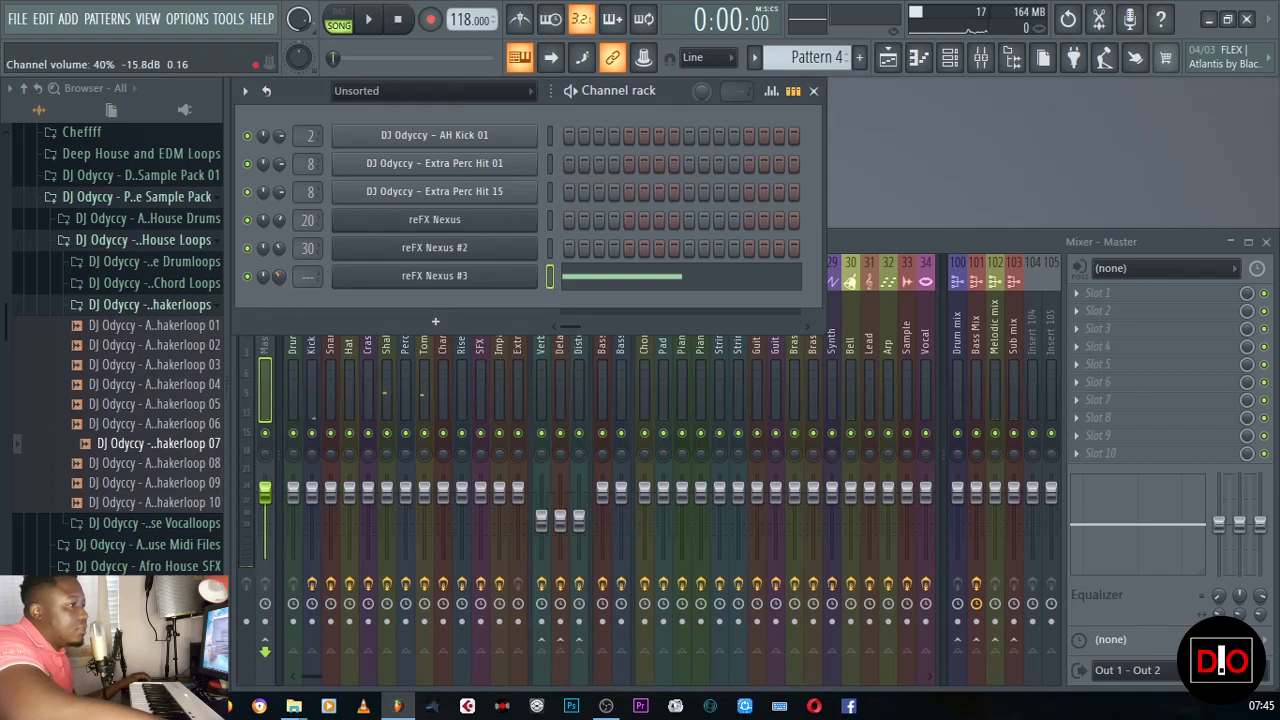
click(684, 280)
- Stack half-bar C#5, F5 and G#5 notes above the C#4 at bar 1 and play the chord in the song
scroll(371, 408, up, 2)
scroll(334, 457, down, 1)
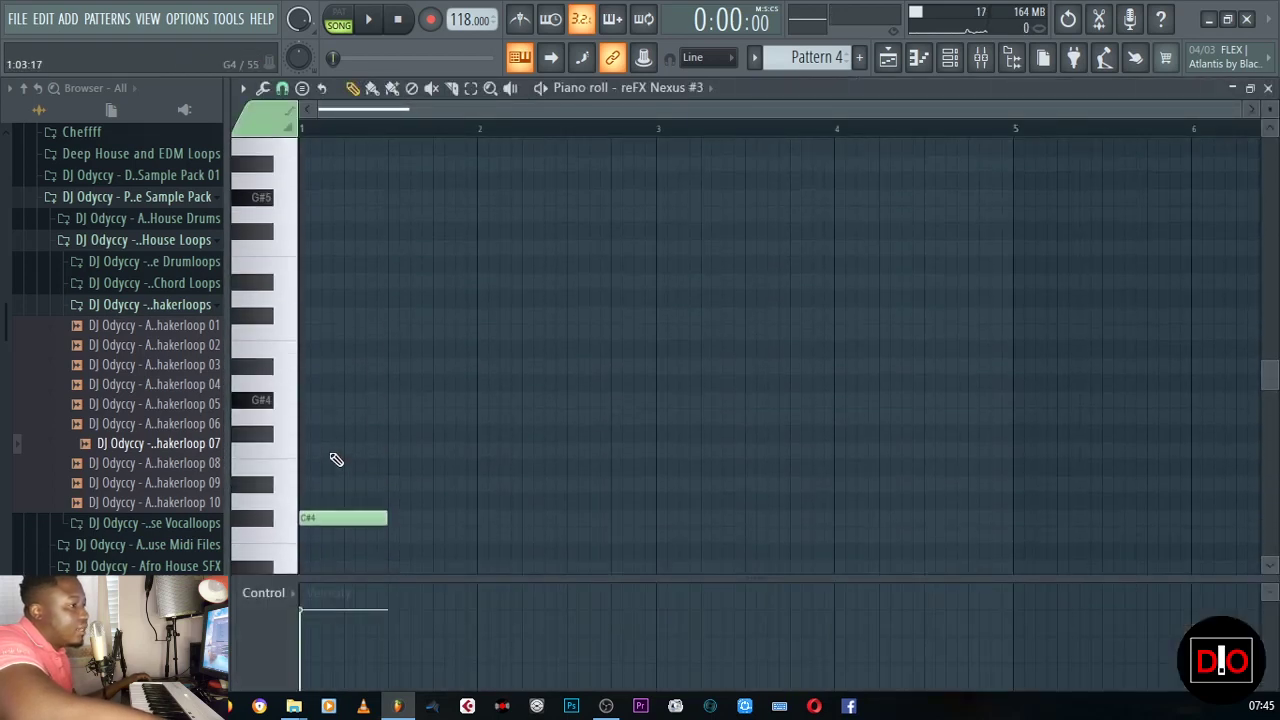
click(310, 300)
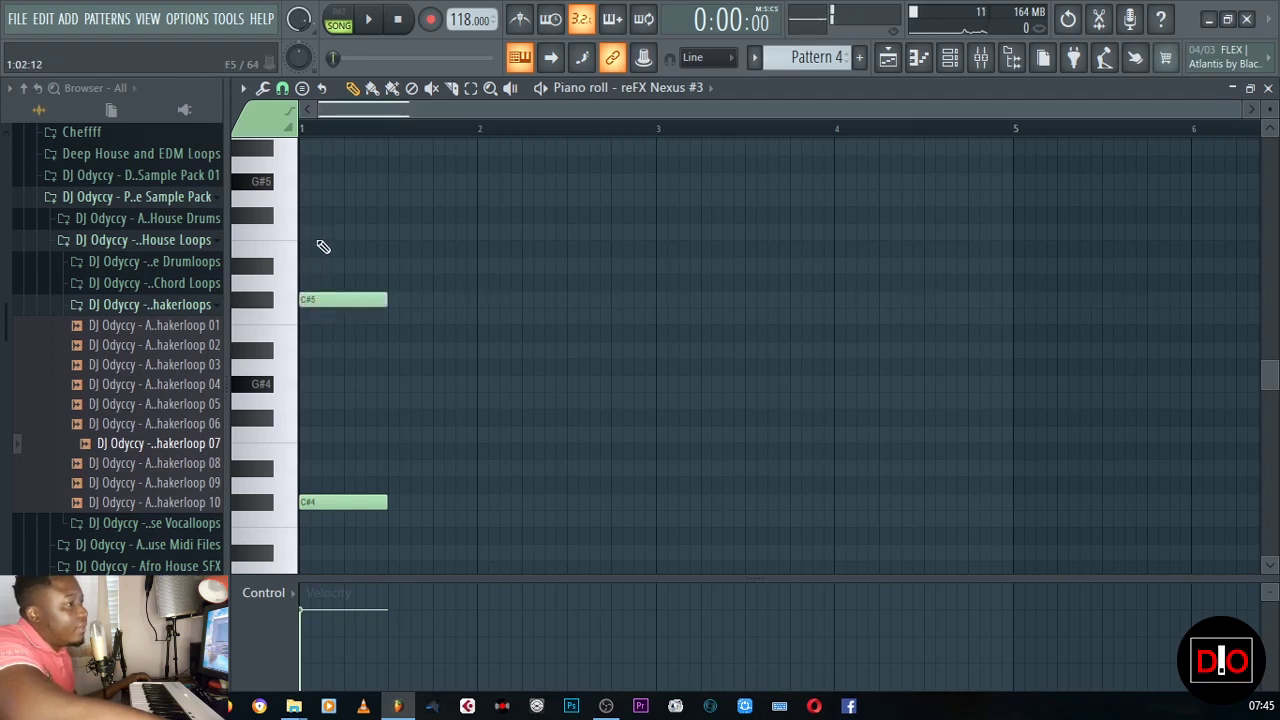
click(310, 233)
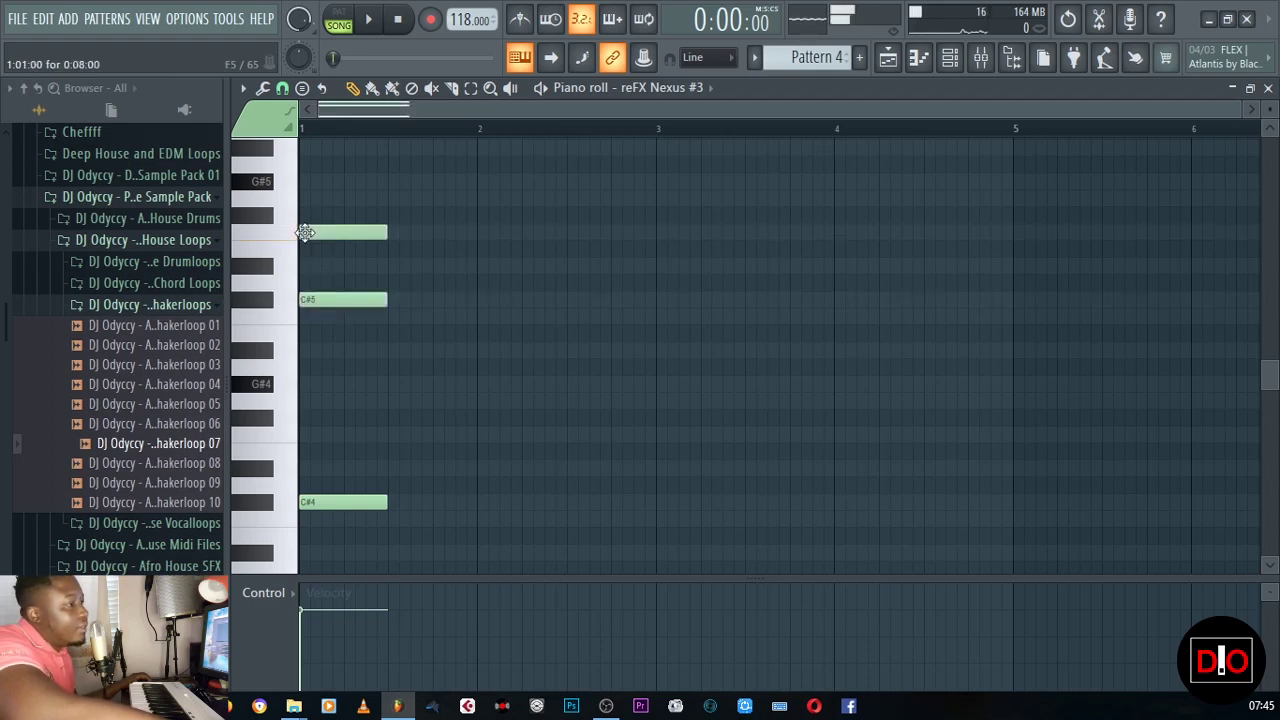
scroll(360, 335, up, 3)
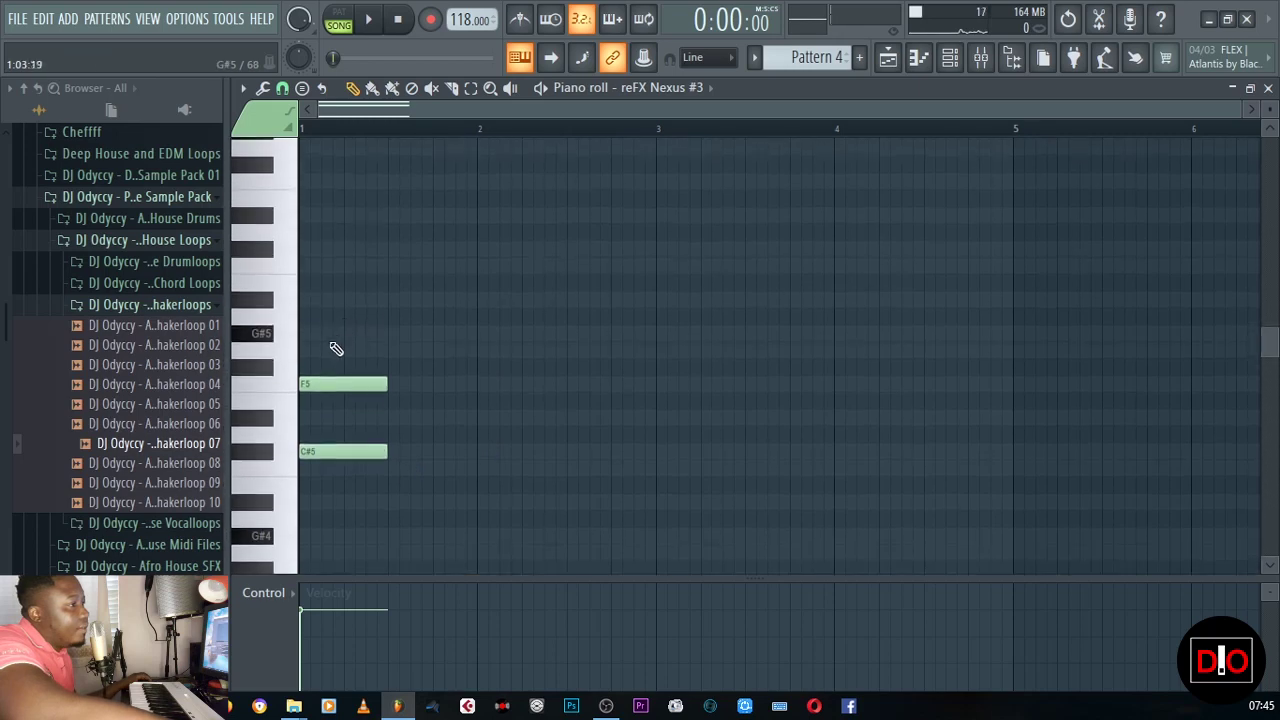
click(312, 337)
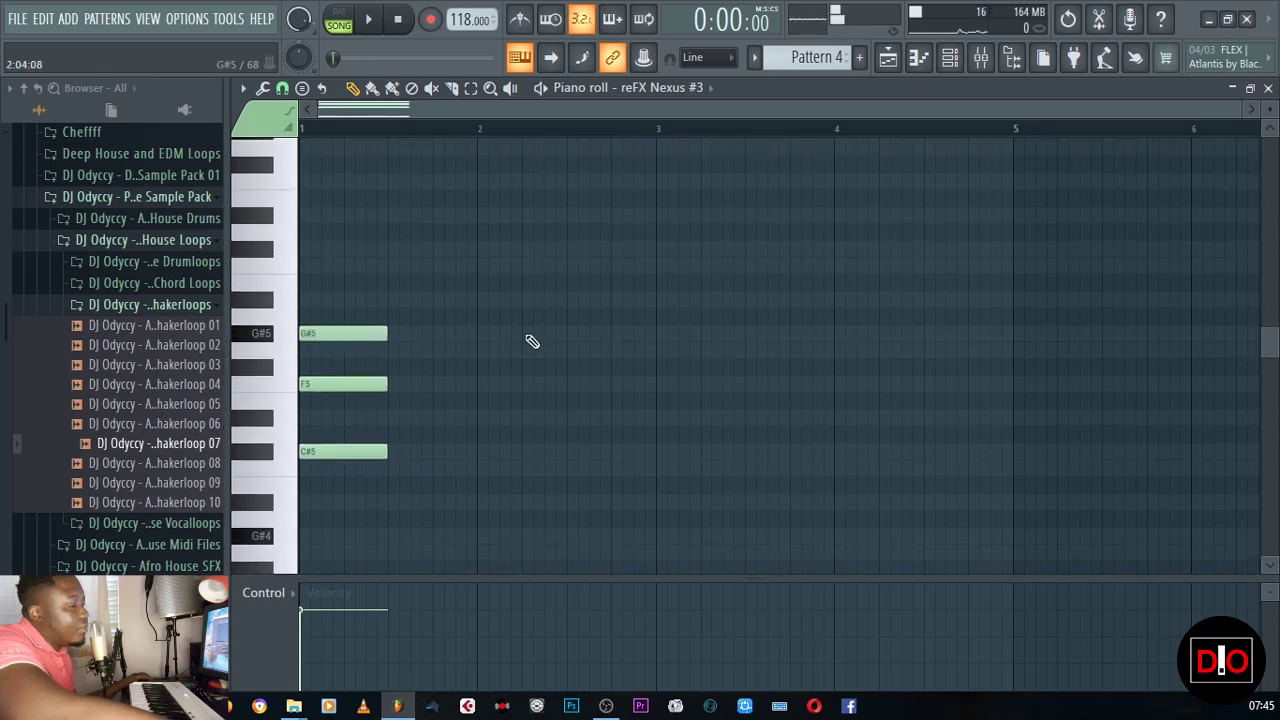
scroll(400, 338, down, 2)
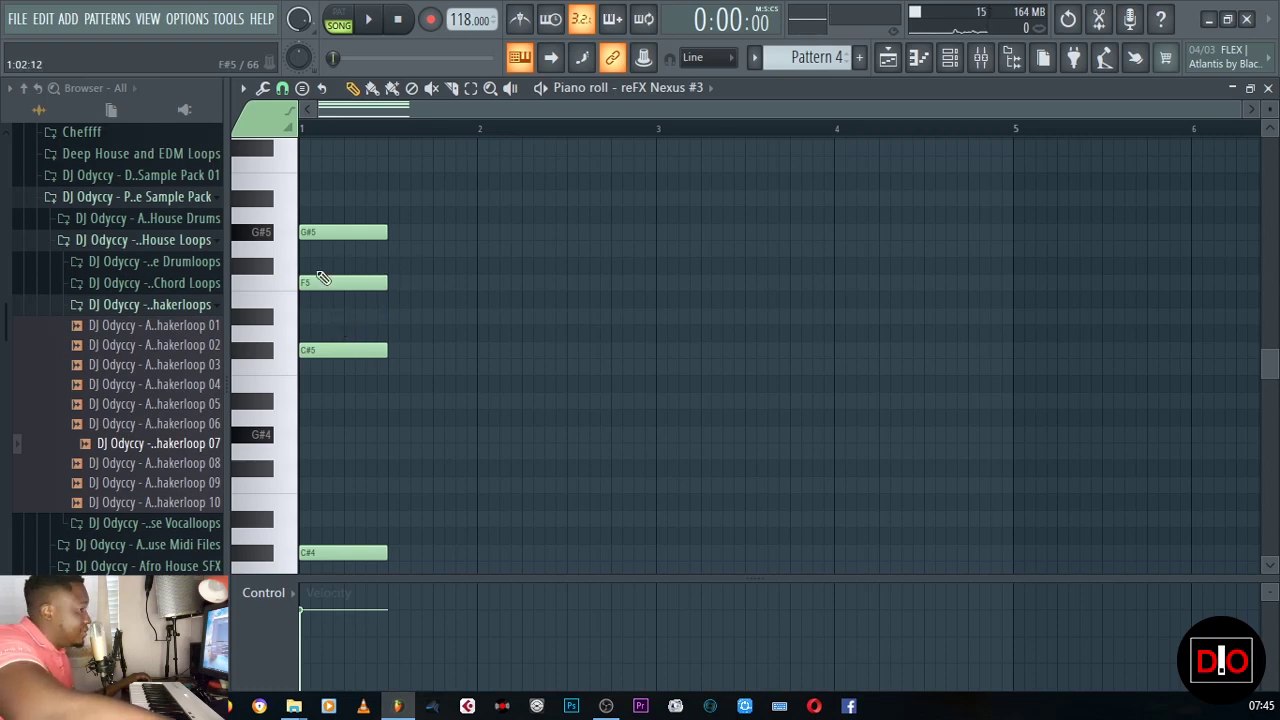
key(space)
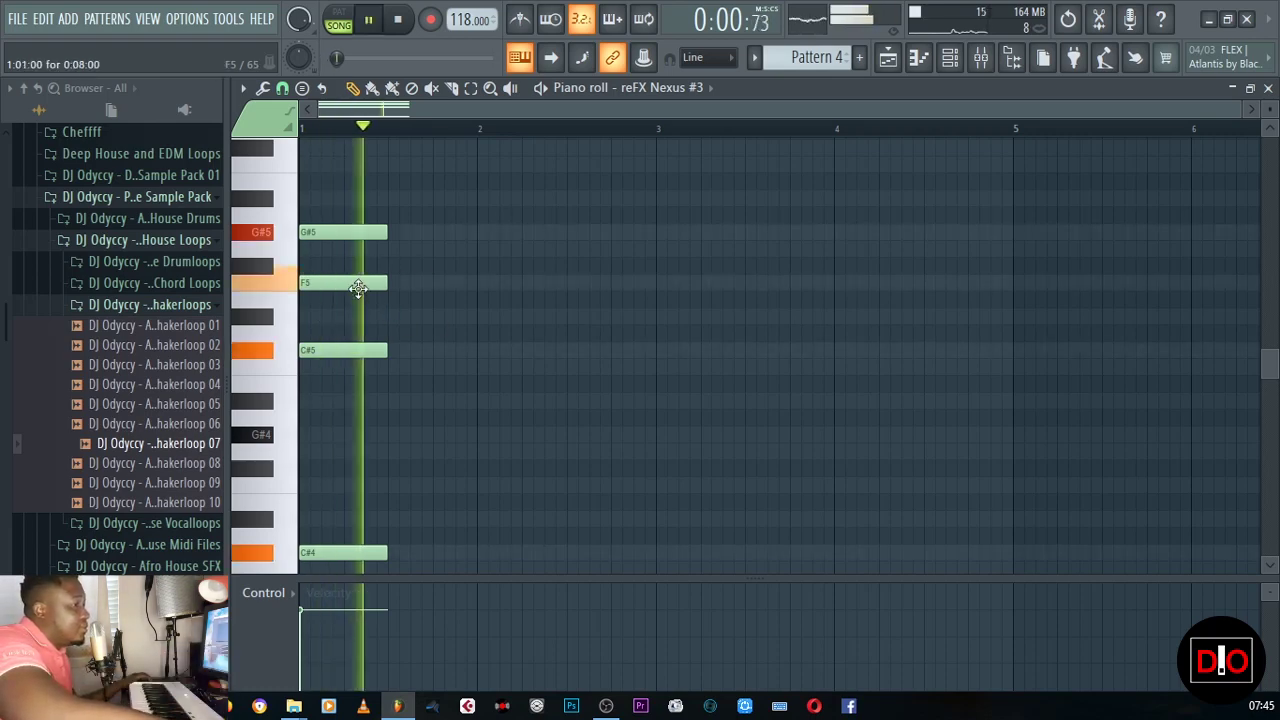
key(space)
- Lengthen the C#4 bass note to fill the whole first bar
scroll(491, 473, down, 3)
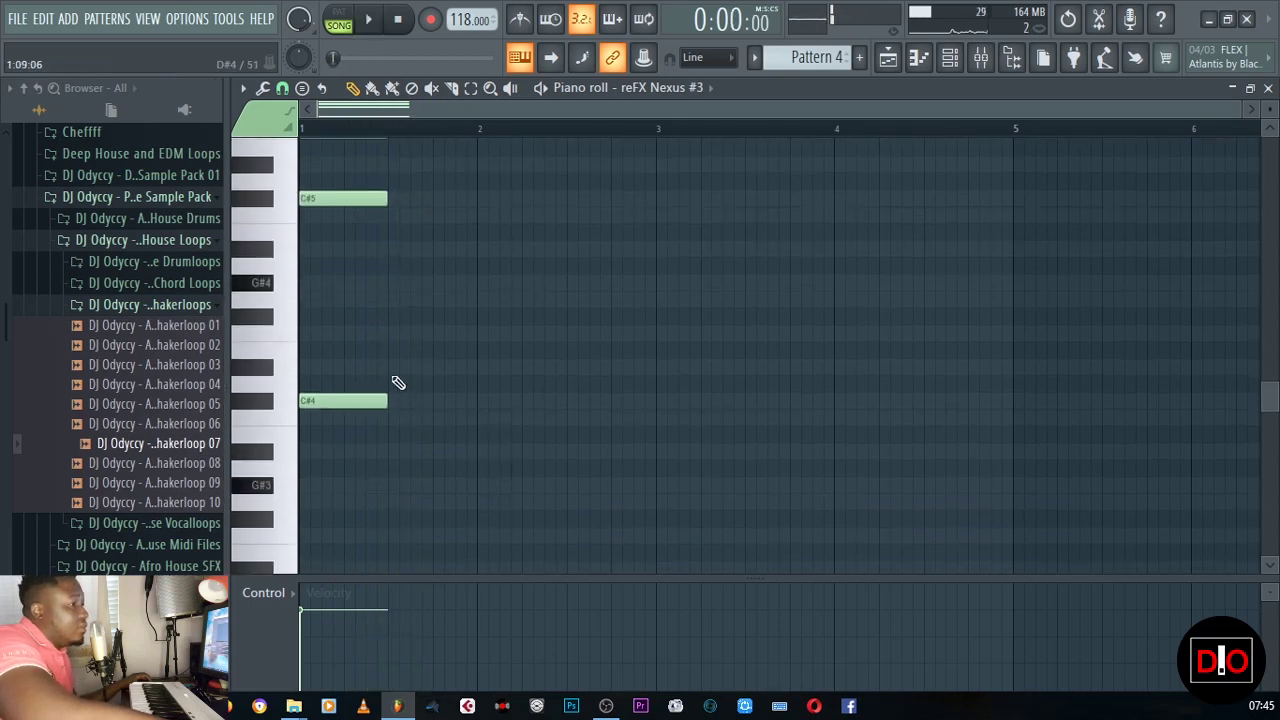
drag(388, 400, 439, 407)
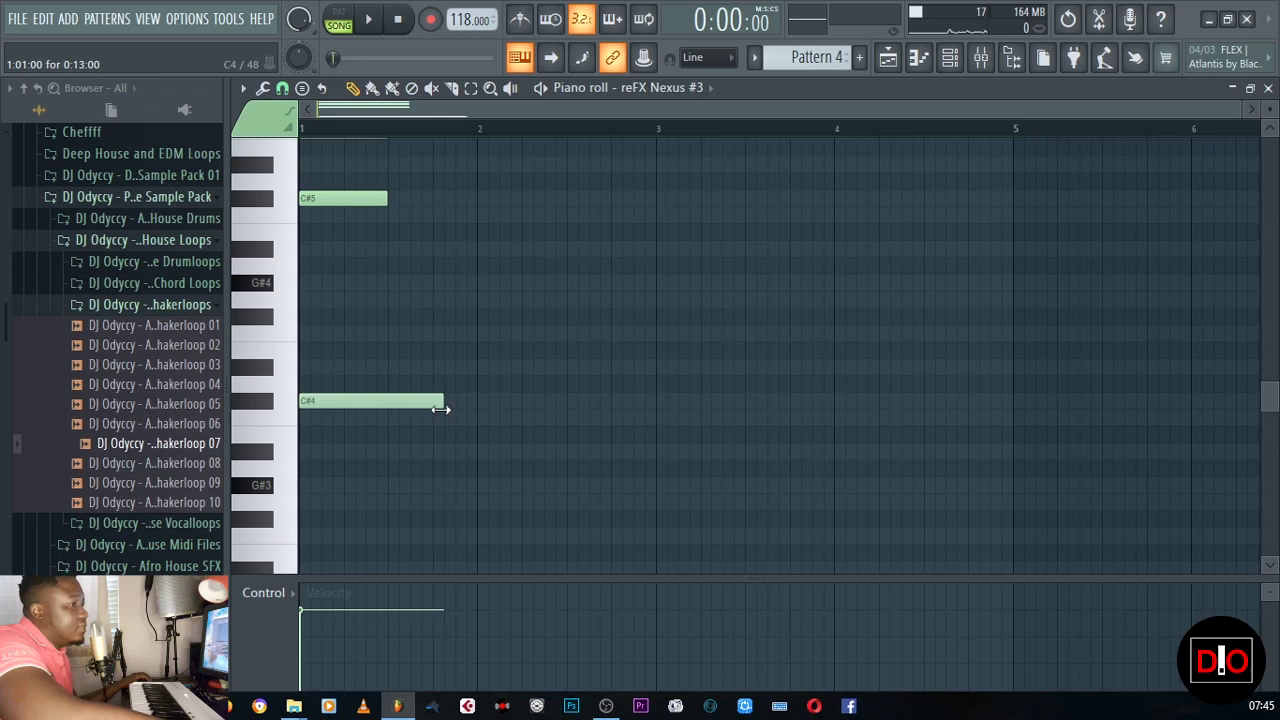
drag(468, 417, 475, 418)
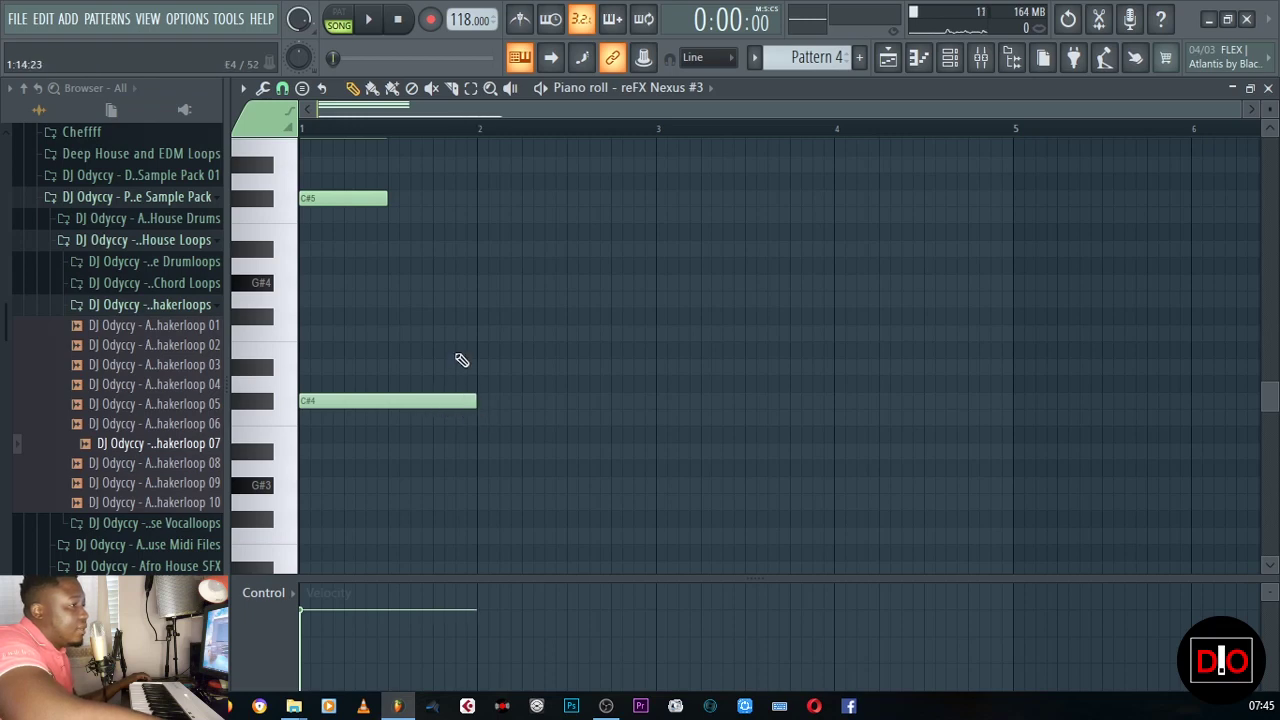
- Lengthen the C#5, F5 and G#5 chord notes to fill the whole first bar
scroll(409, 320, up, 2)
drag(388, 298, 491, 298)
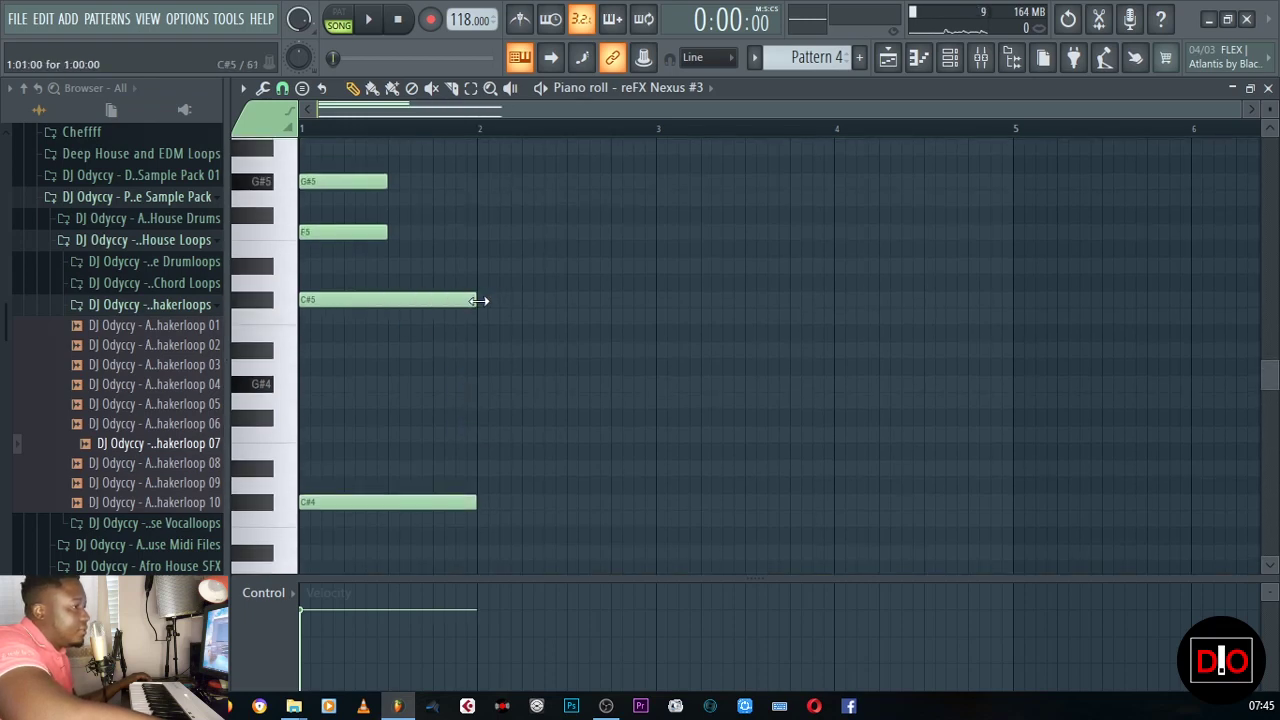
drag(389, 232, 485, 247)
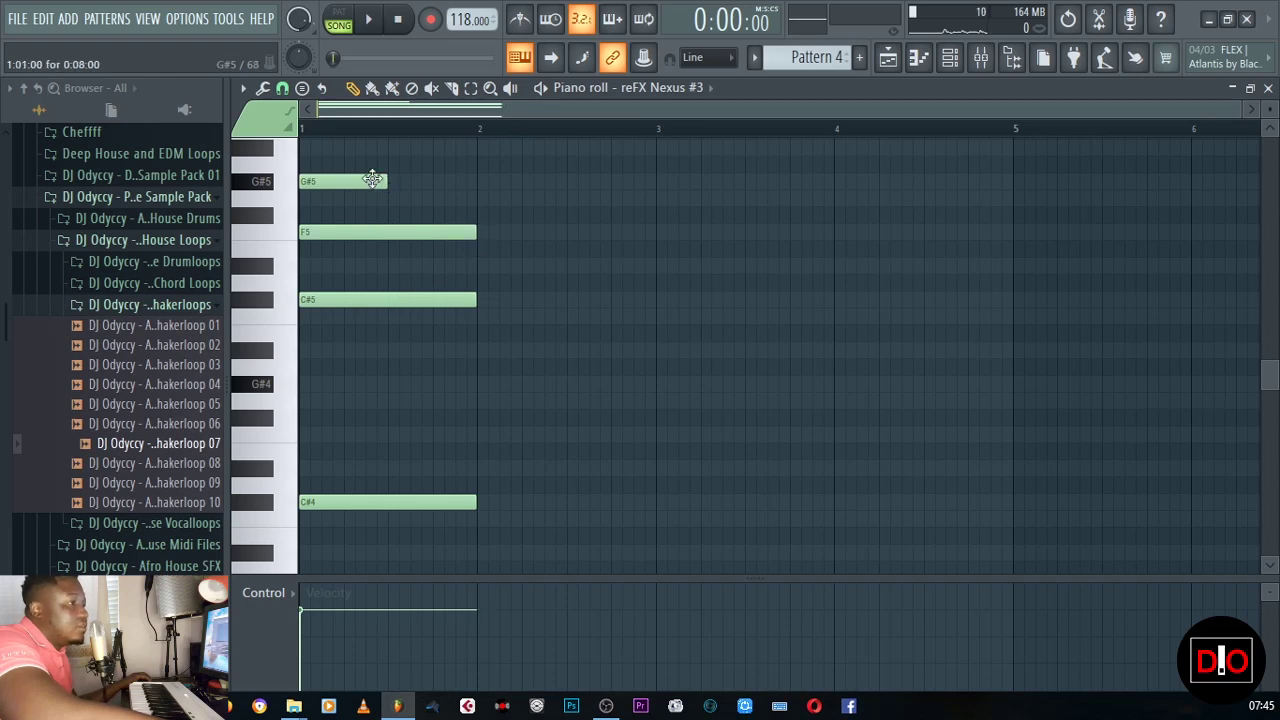
drag(388, 181, 486, 183)
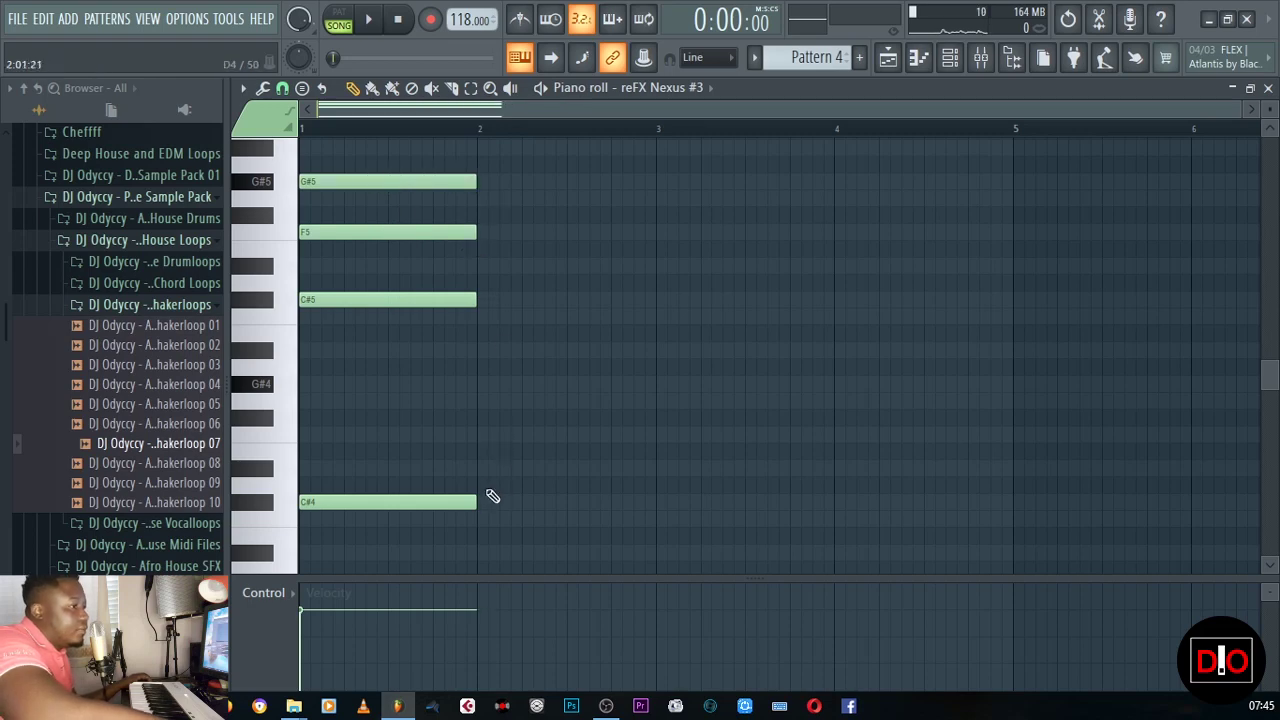
- Add a one-bar D#4 bass note in bar 2 and an F4 bass note spanning bars 3 and 4
click(480, 470)
click(574, 466)
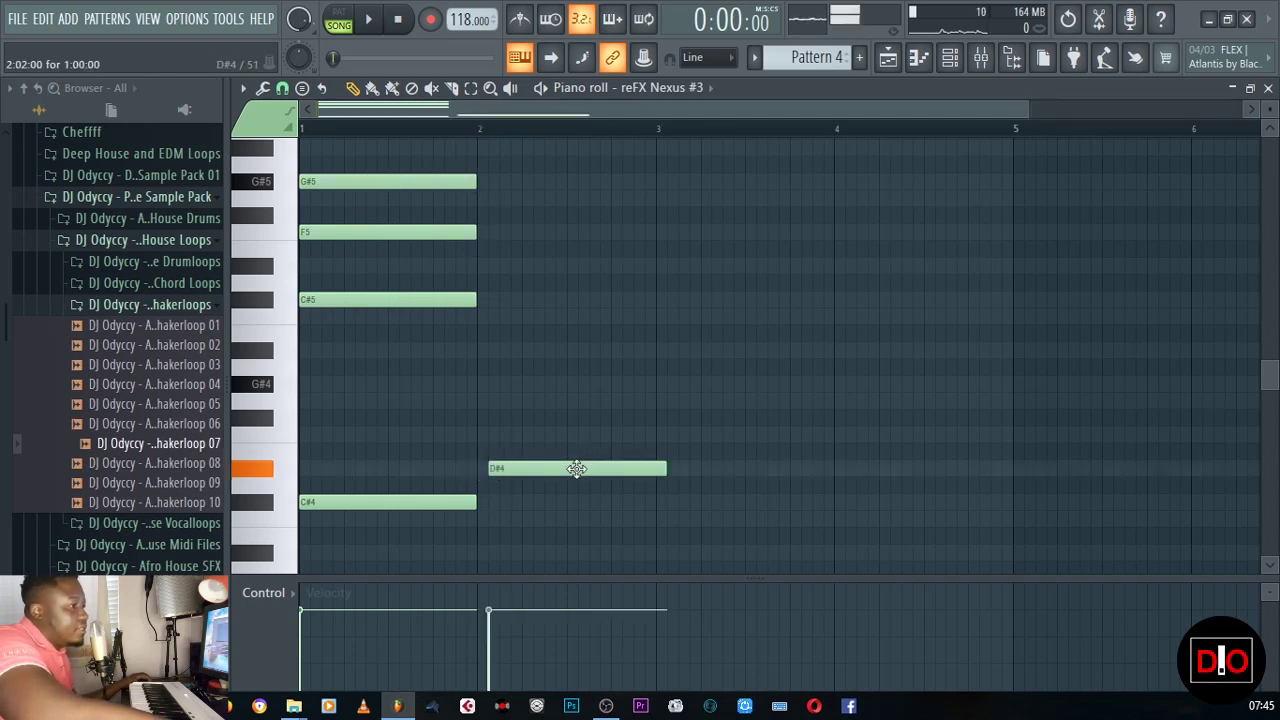
click(664, 435)
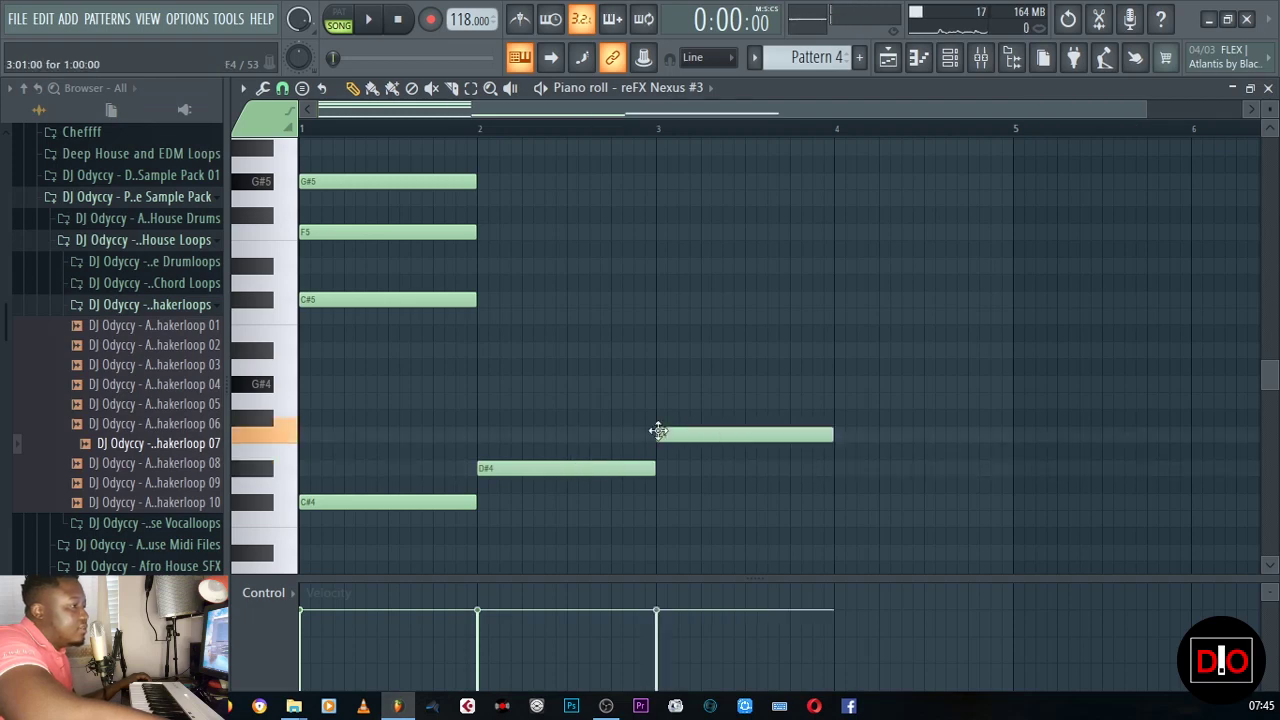
drag(831, 438, 1011, 451)
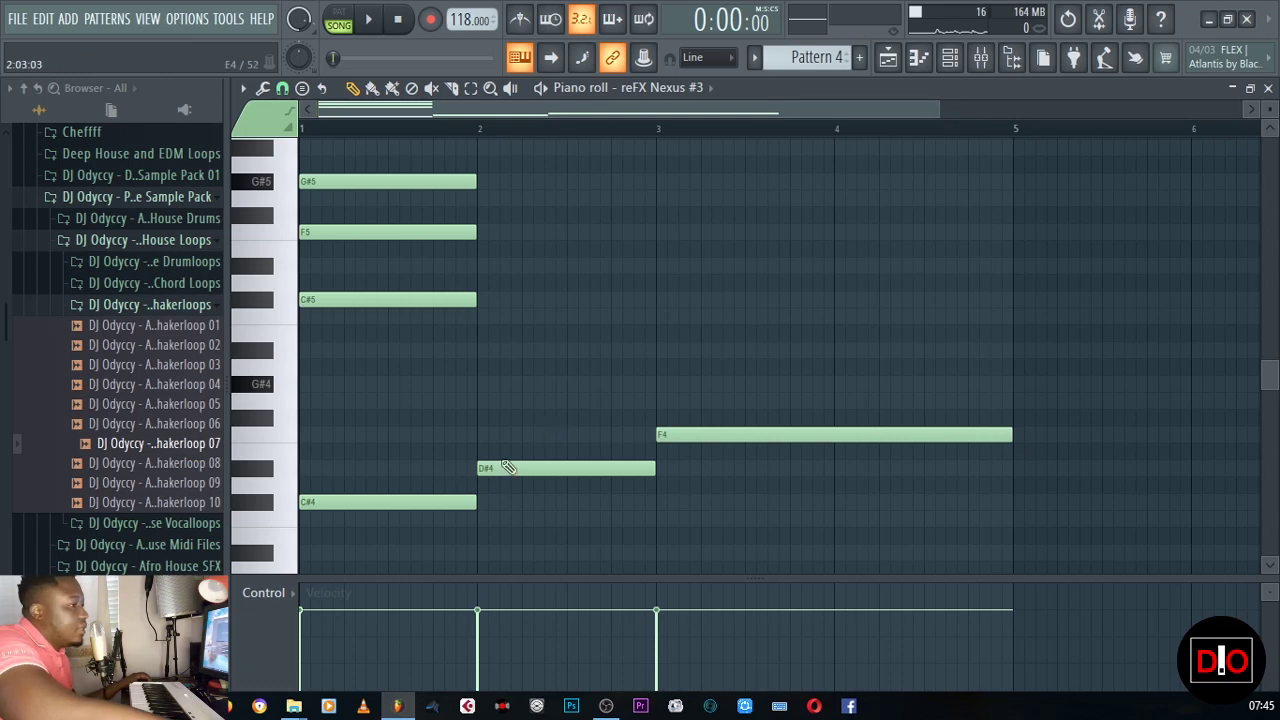
- Stack one-bar D#5, G5 and A#5 notes above the D#4 bass note in bar 2
click(495, 463)
click(483, 267)
scroll(540, 352, up, 3)
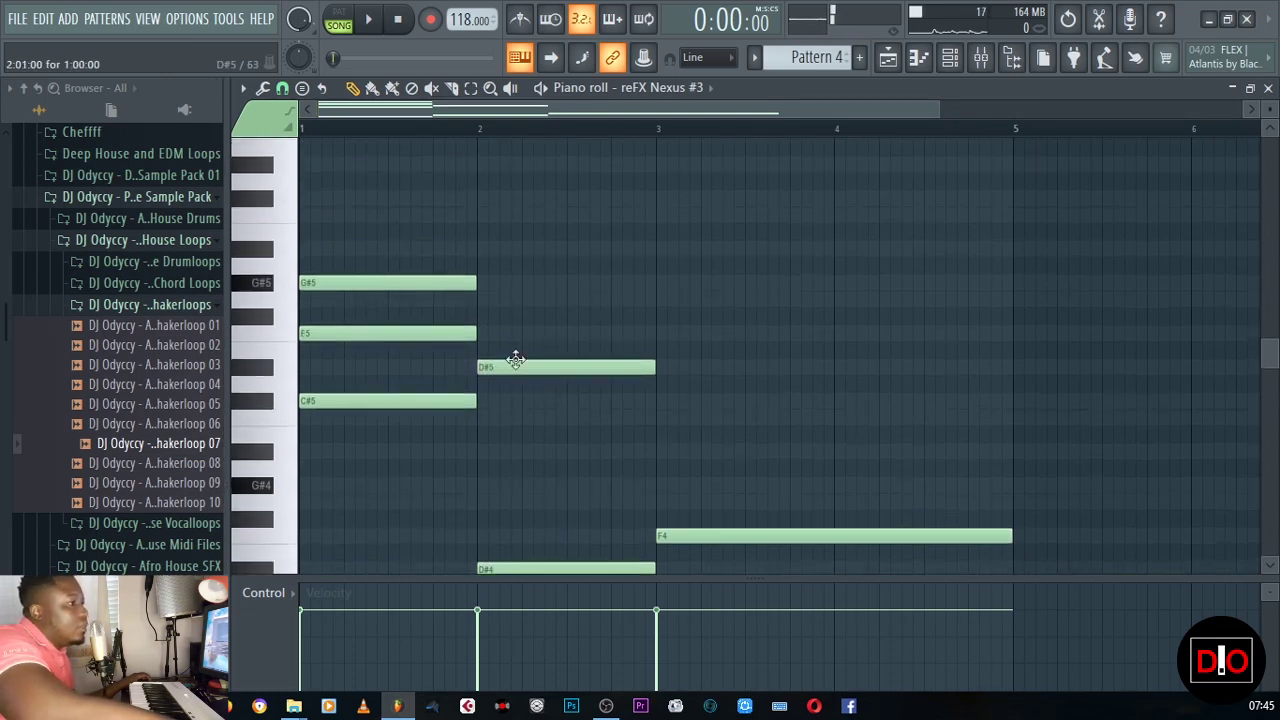
click(481, 300)
click(487, 249)
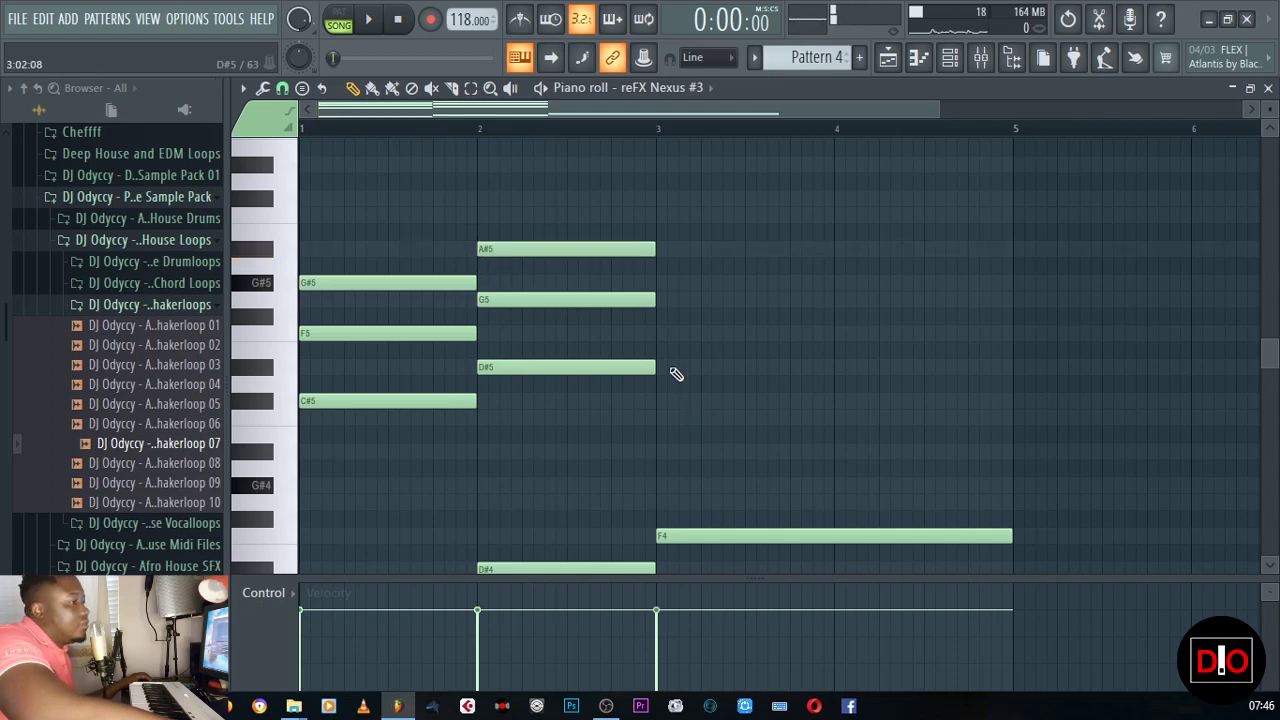
- Stack F5, G#5 and C6 notes above the F4 bass, each spanning bars 3 and 4
click(662, 333)
click(663, 283)
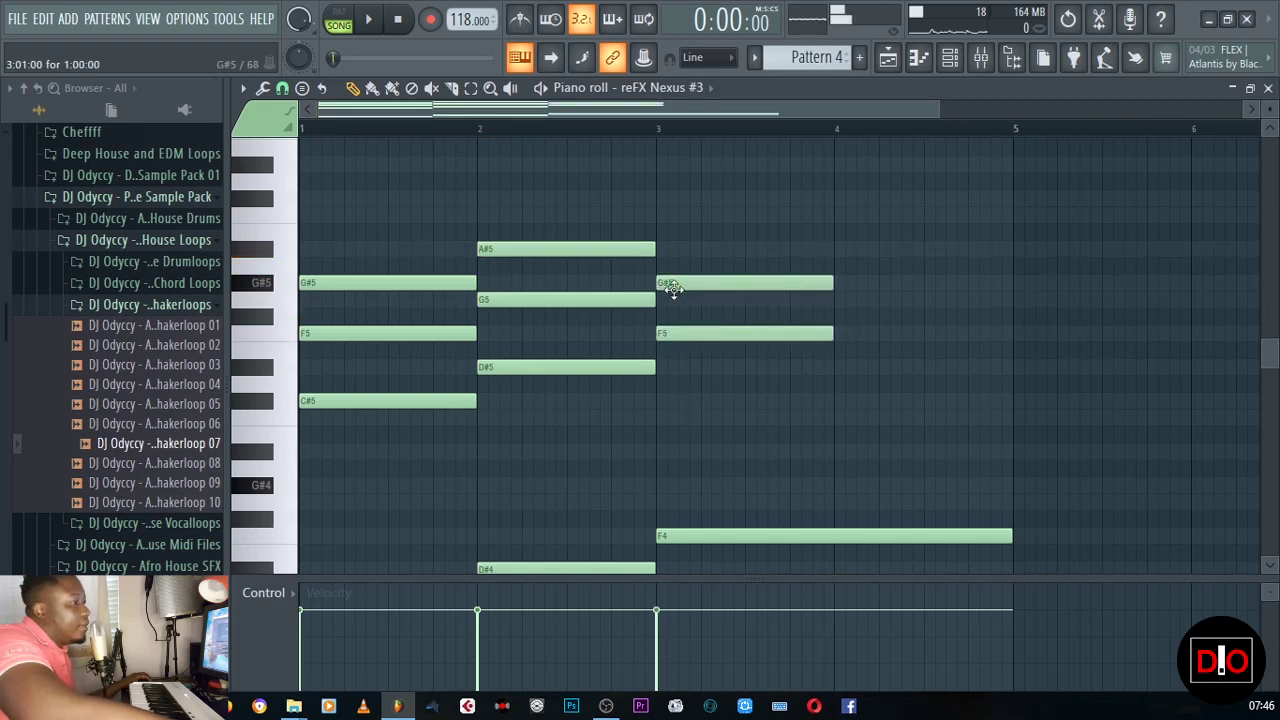
click(663, 215)
drag(883, 227, 1006, 237)
drag(845, 289, 1013, 306)
drag(834, 337, 1014, 337)
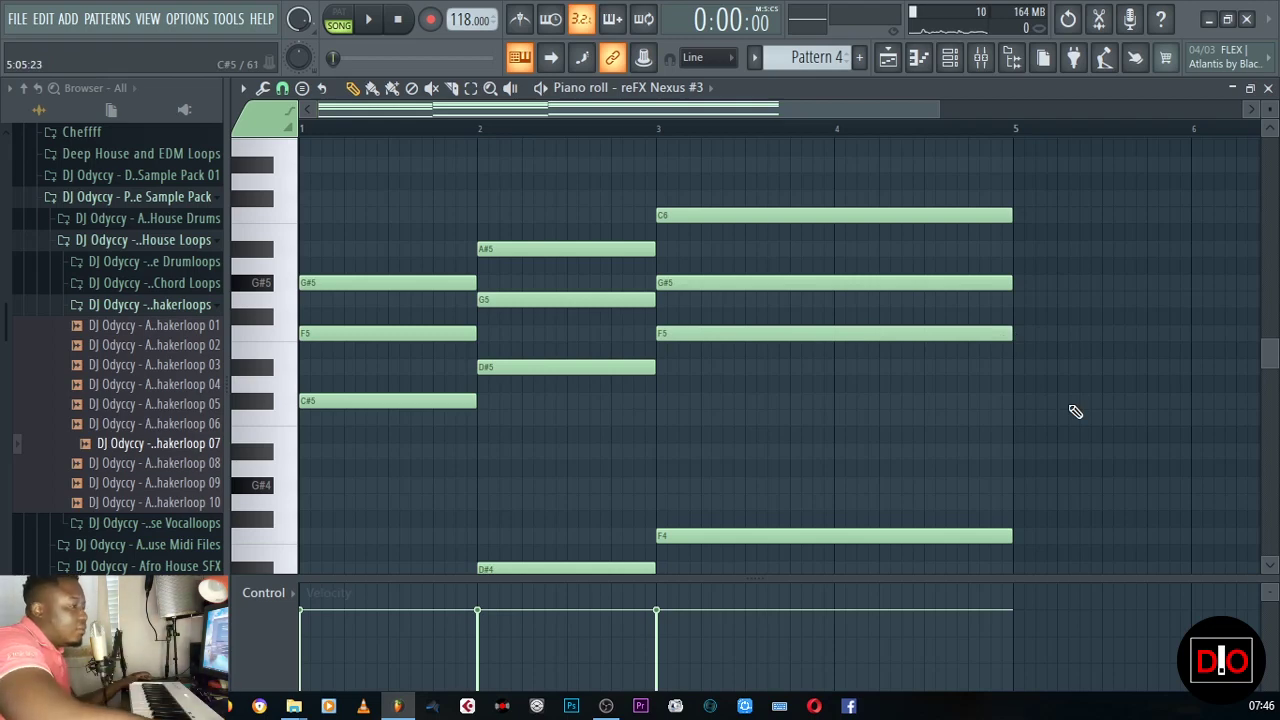
- Play the song to hear the chord progression, returning to the channel rack before stopping playback
key(space)
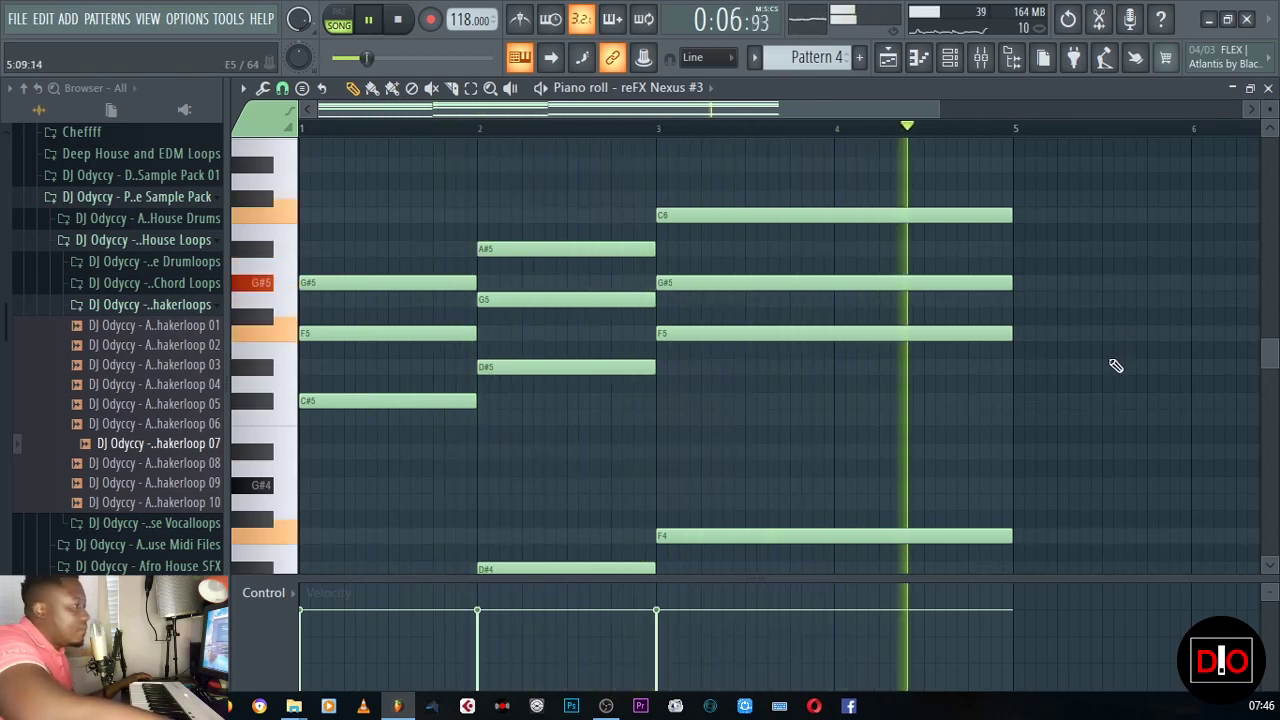
click(1267, 88)
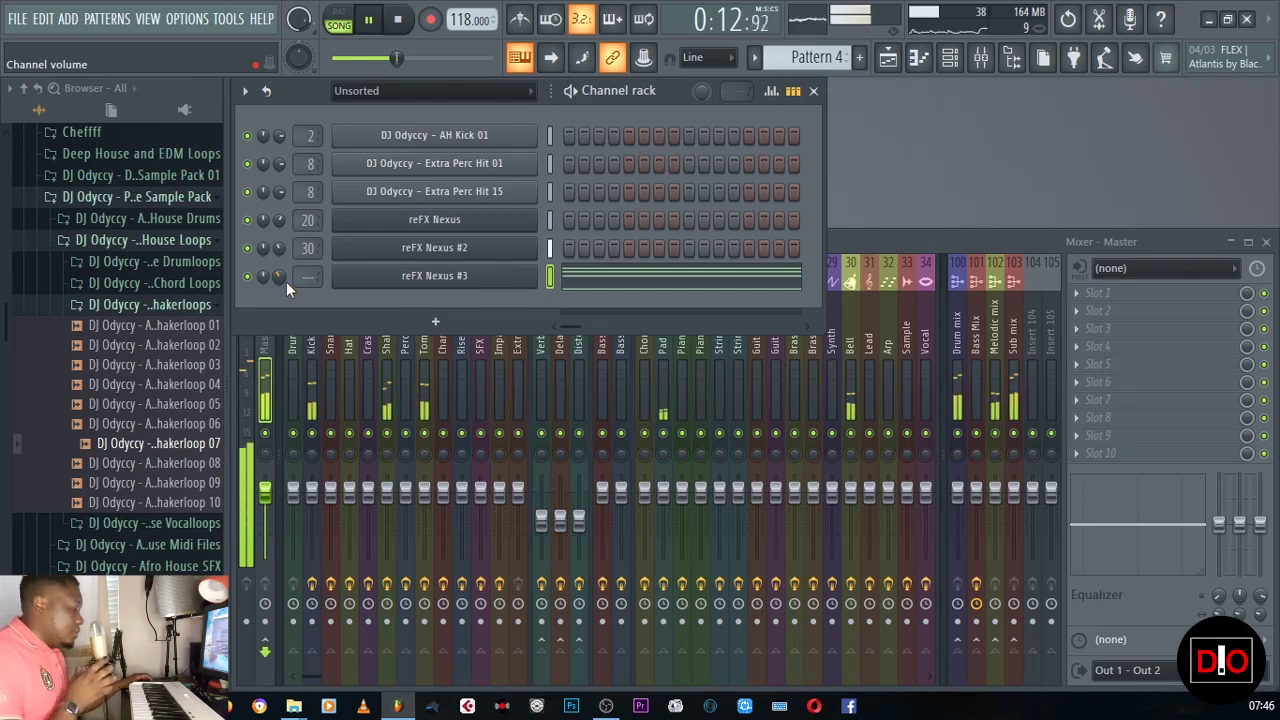
click(408, 25)
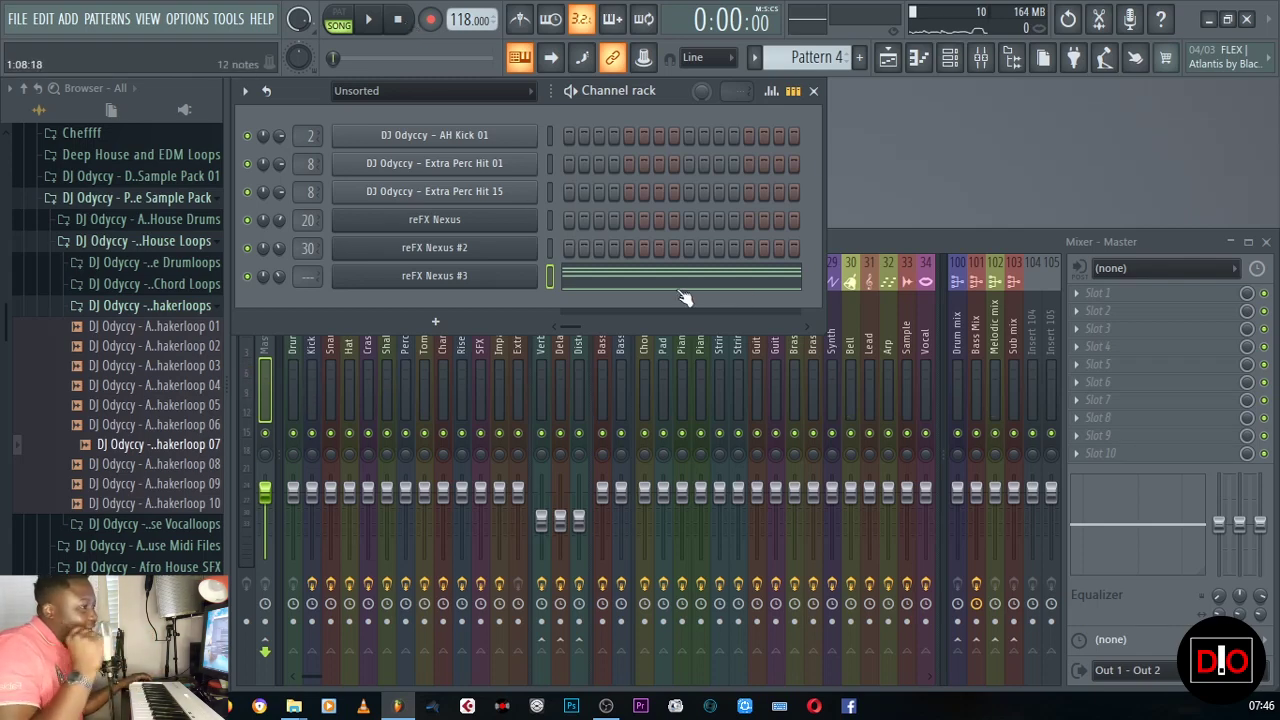
- Strum the reFX Nexus #3 chords with a raised start time strength and a slight velocity variation, and accept
click(643, 284)
scroll(479, 434, down, 2)
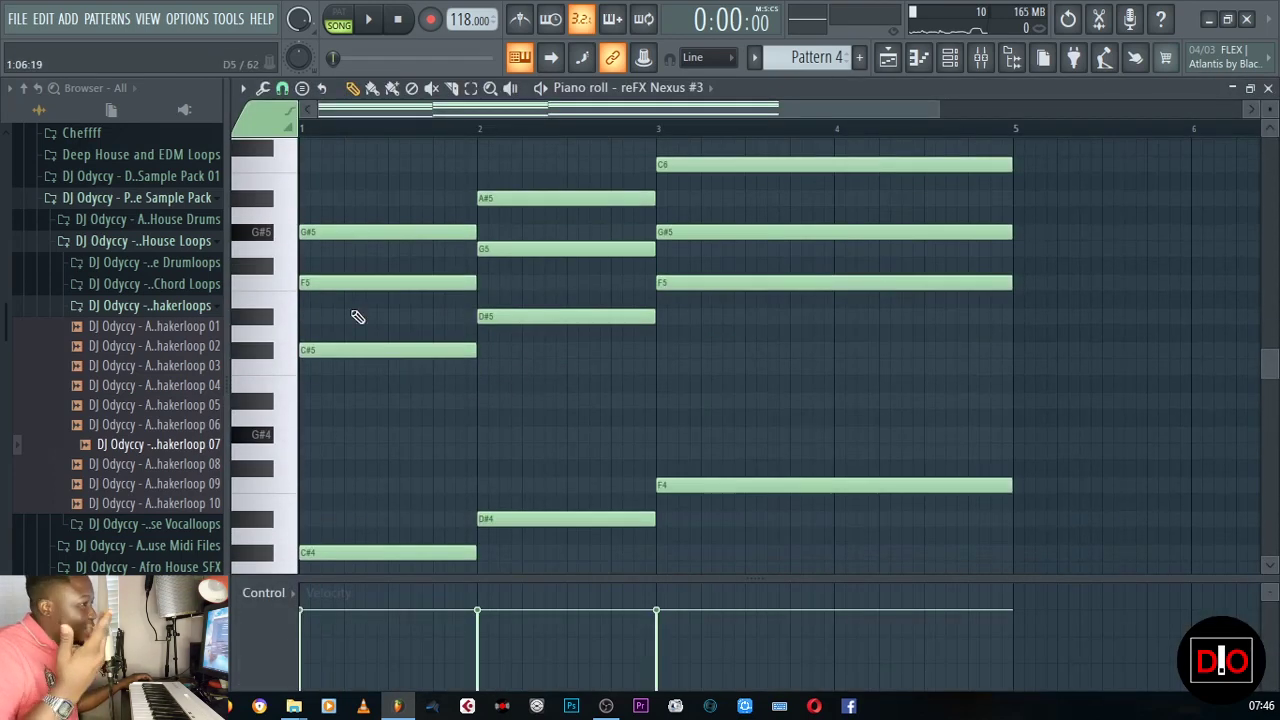
click(264, 89)
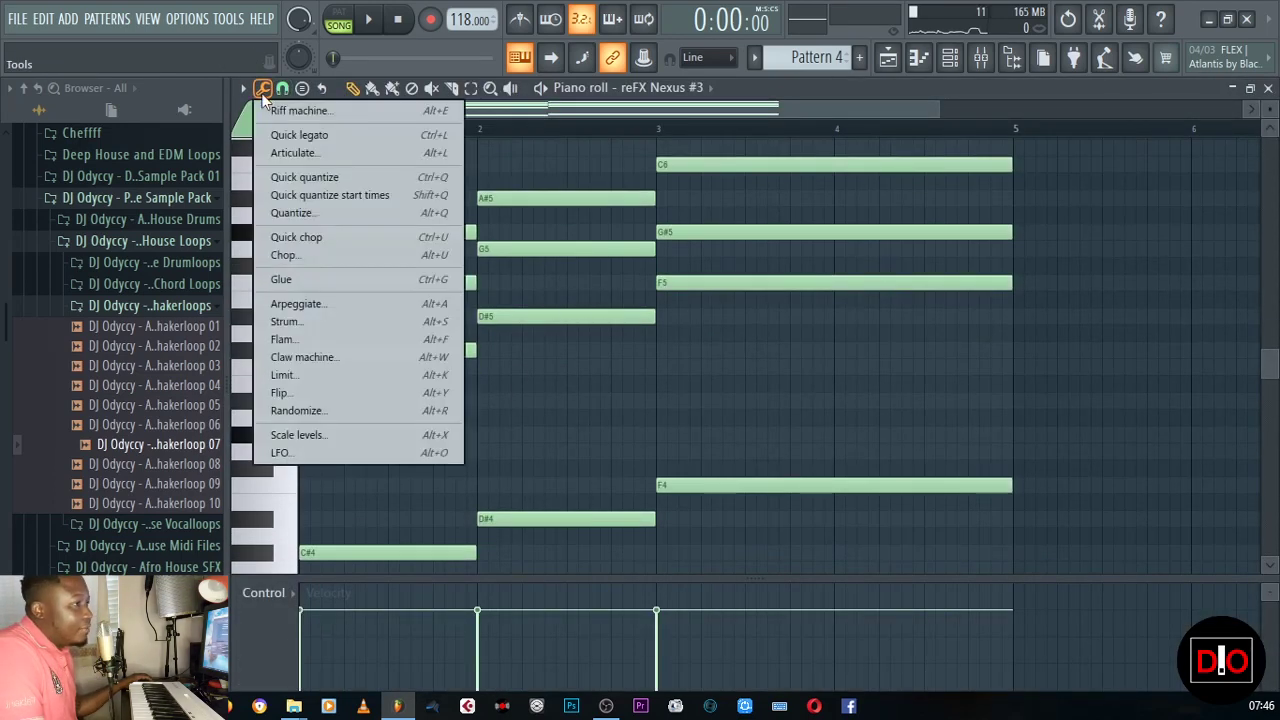
click(280, 341)
drag(830, 301, 1047, 184)
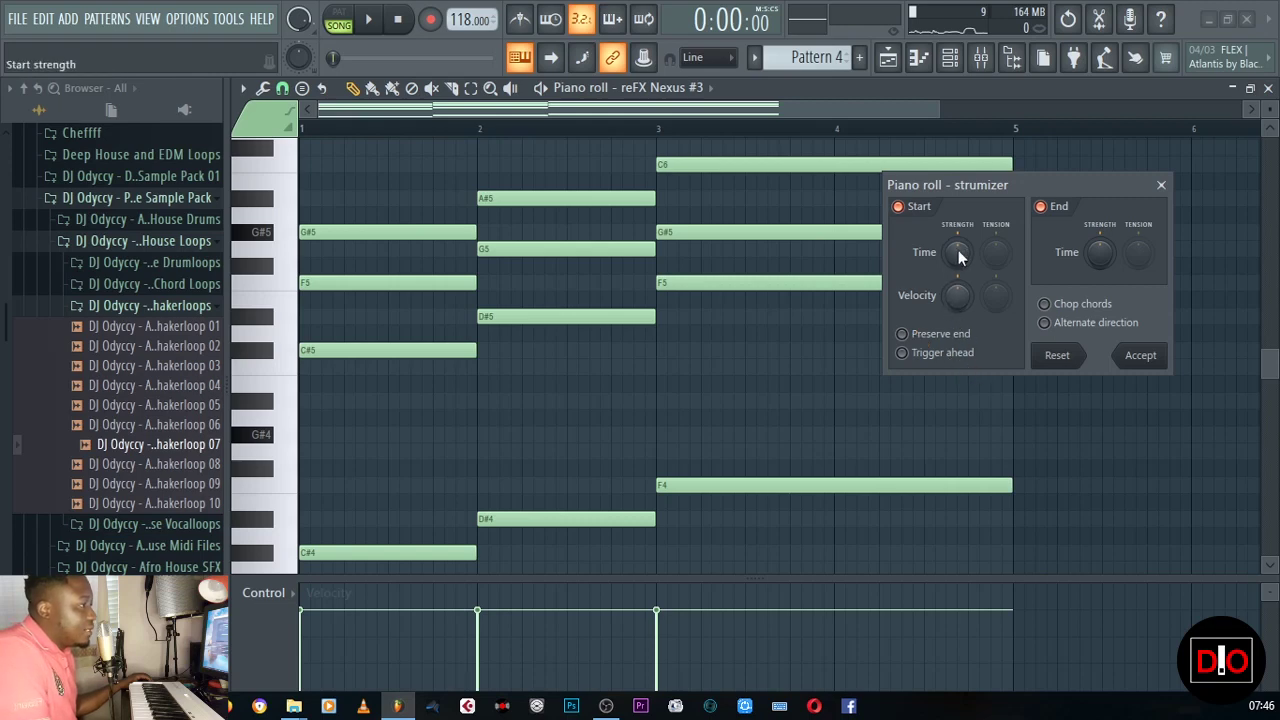
drag(959, 247, 959, 227)
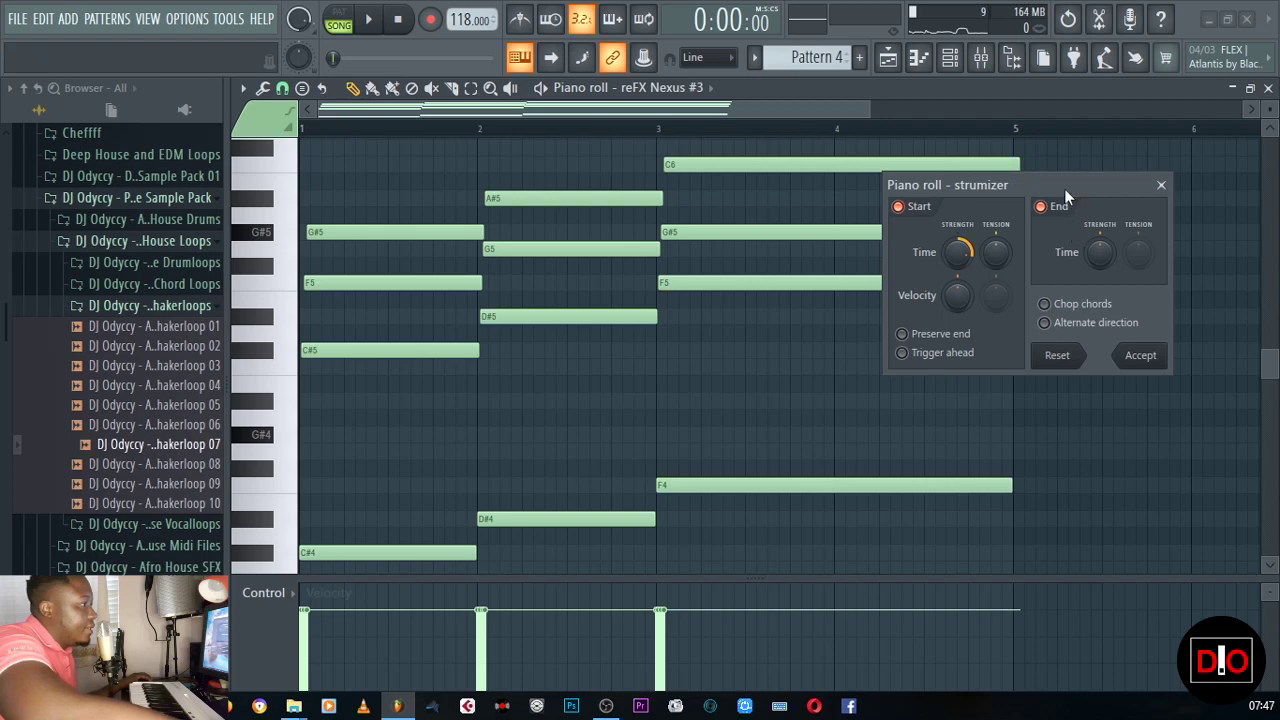
drag(1064, 188, 1041, 328)
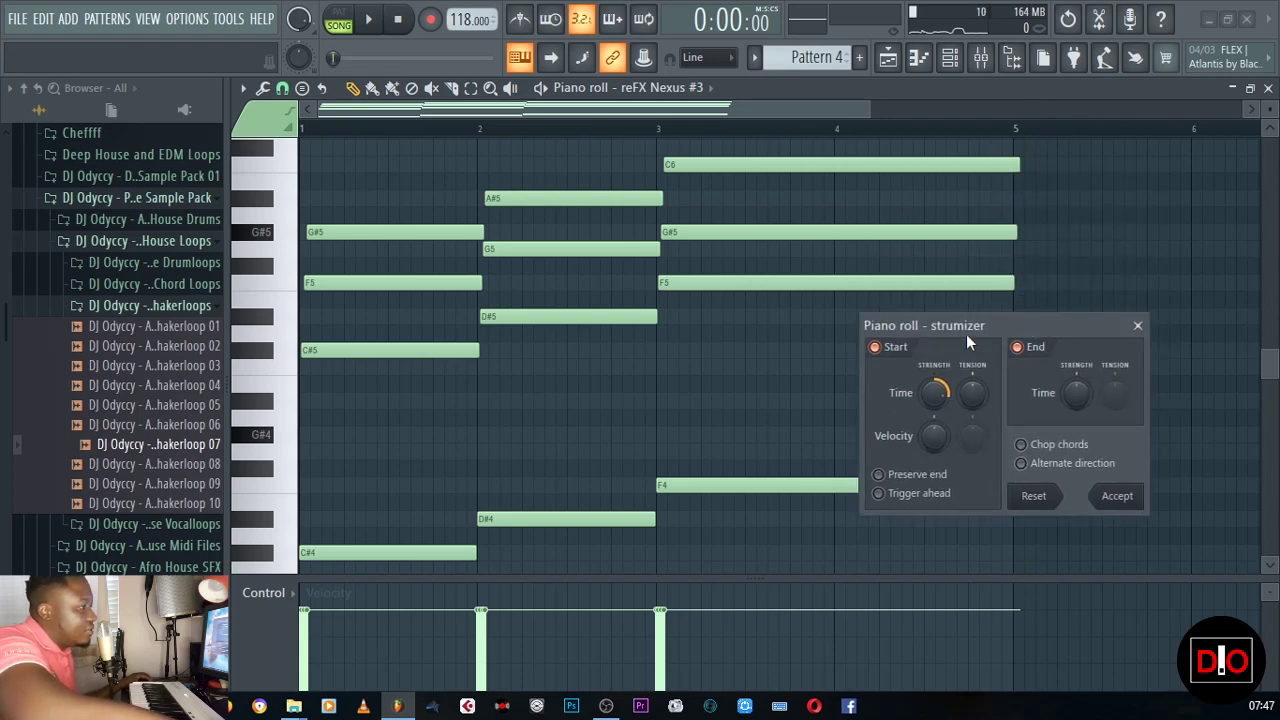
drag(966, 333, 946, 275)
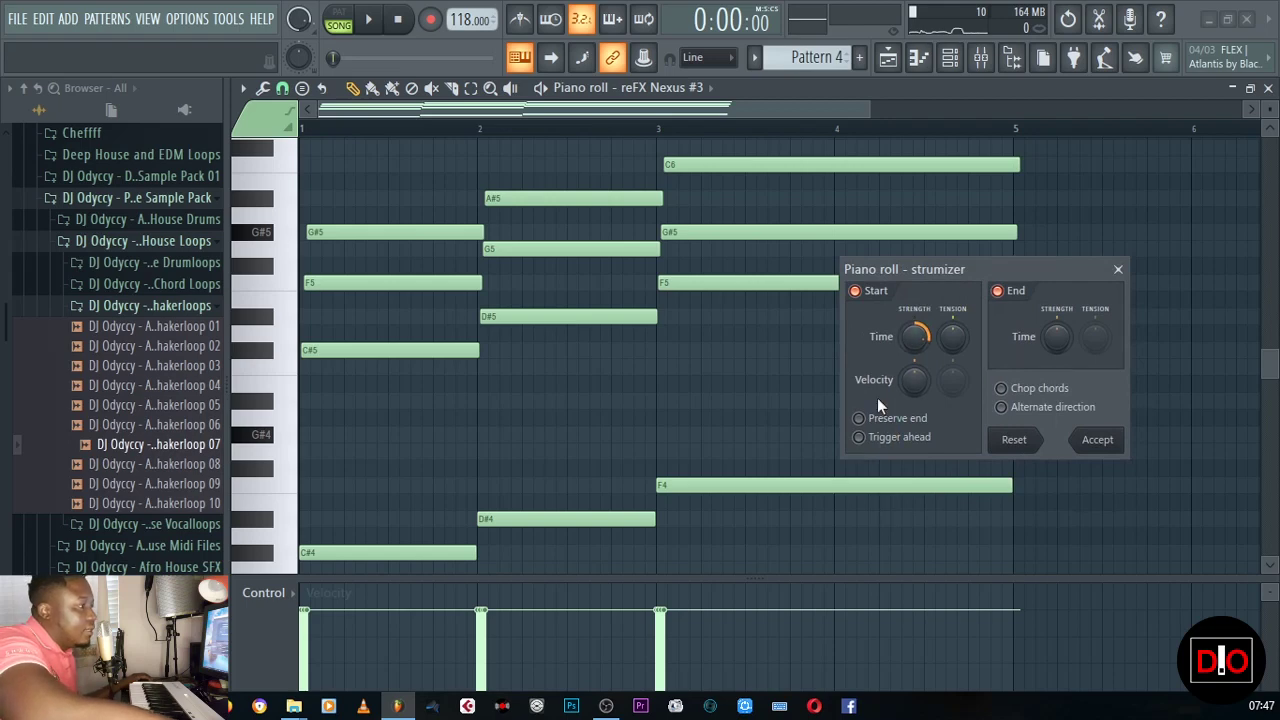
mouse_move(920, 381)
mouse_down()
mouse_move(920, 450)
mouse_move(920, 285)
mouse_move(920, 435)
mouse_move(921, 367)
mouse_up()
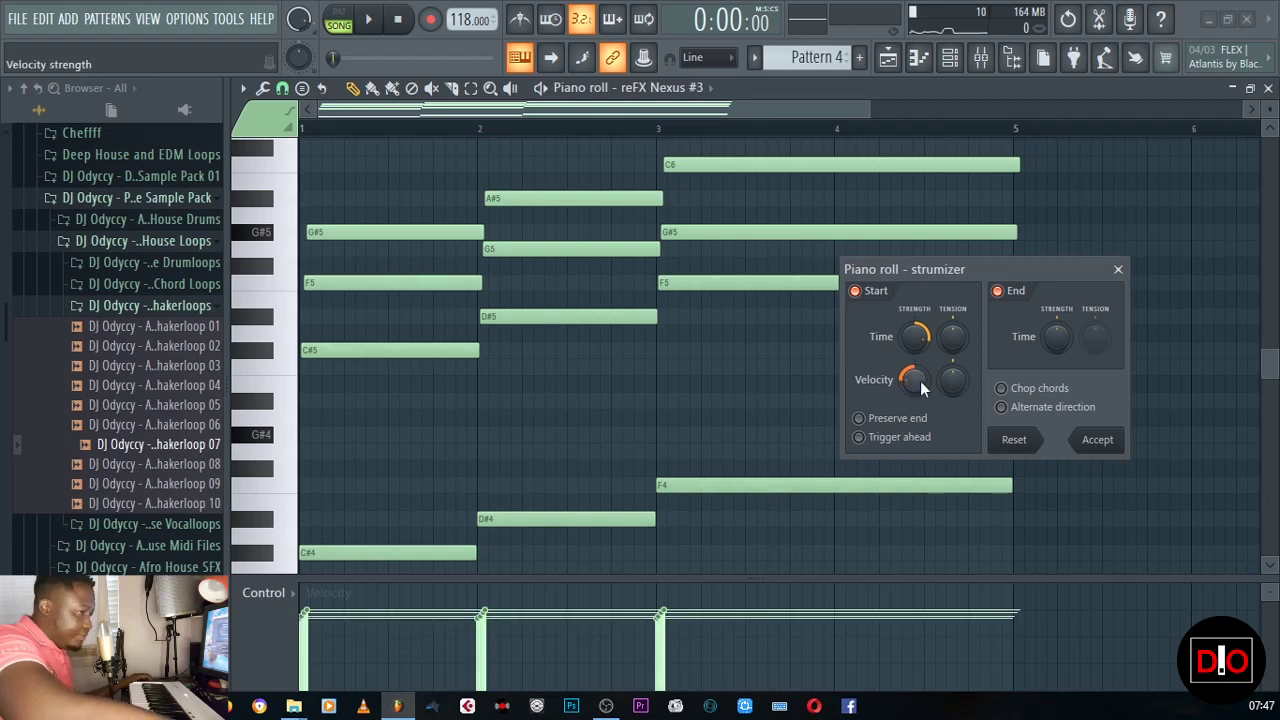
click(1104, 444)
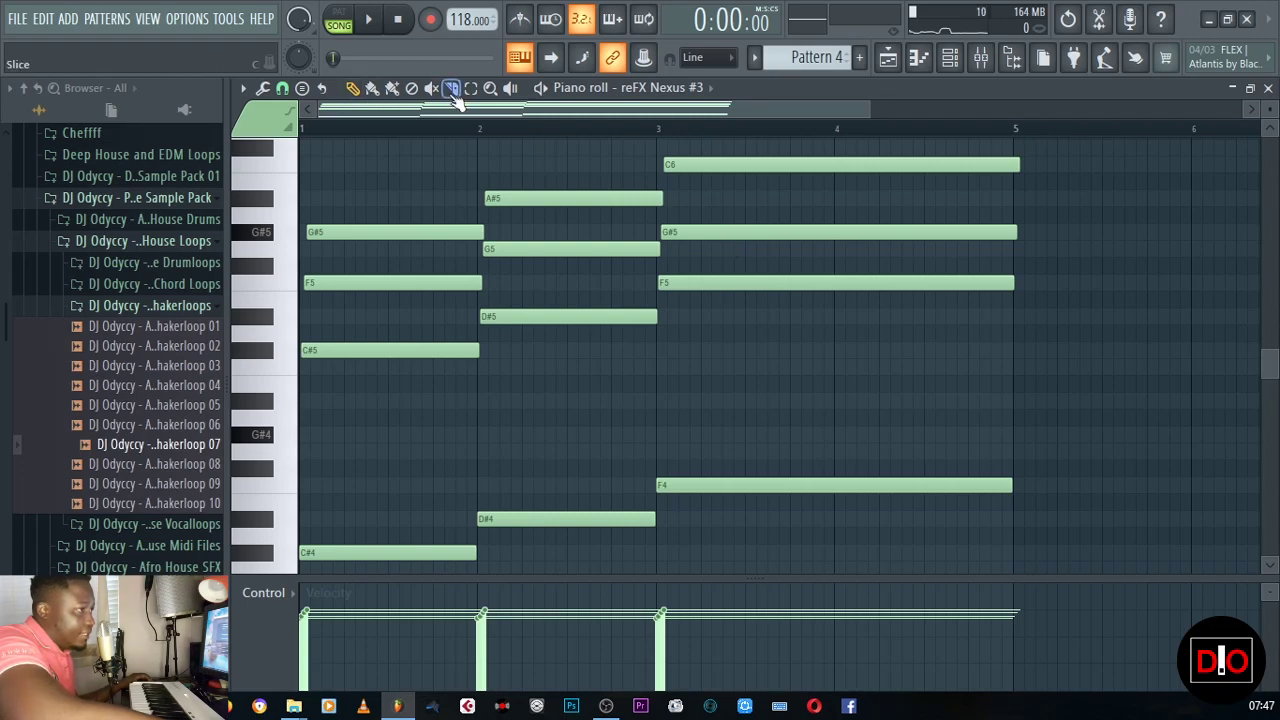
- Slice the last chord's notes at the start of bar 5, delete the overhanging ends and switch to the Paint tool
scroll(929, 391, down, 4)
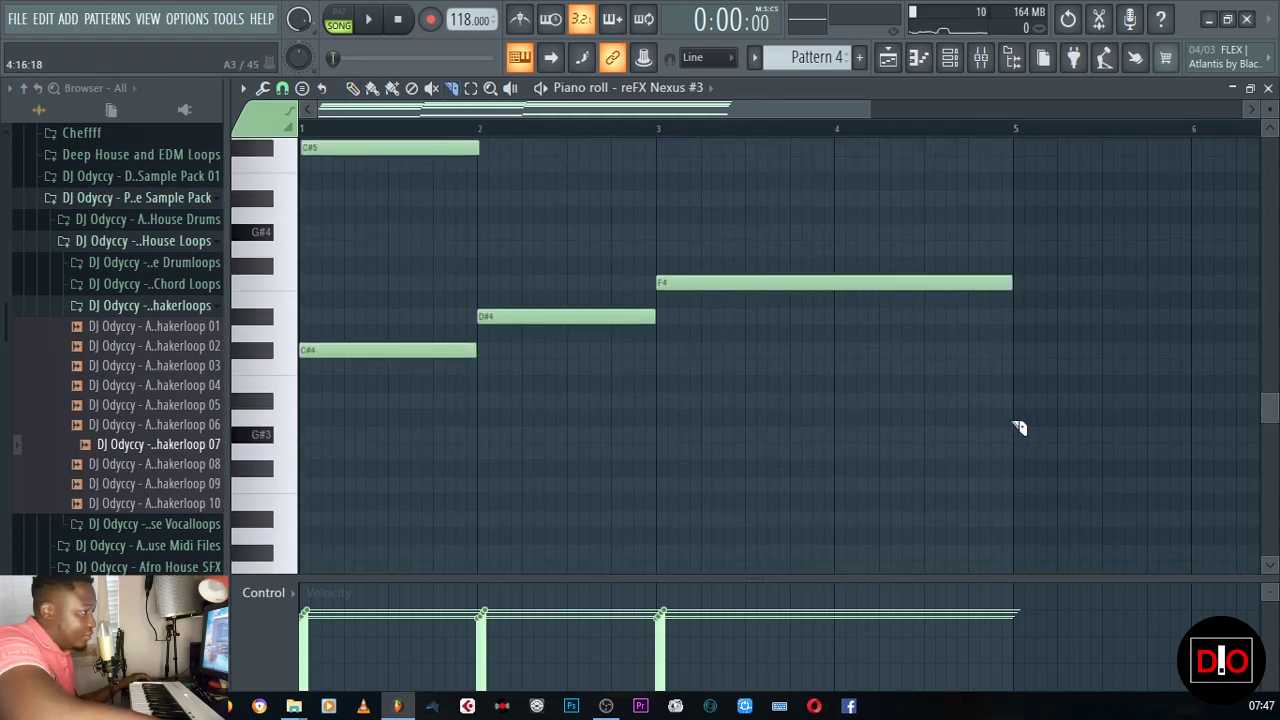
drag(1015, 423, 1017, 130)
scroll(1094, 414, down, 6)
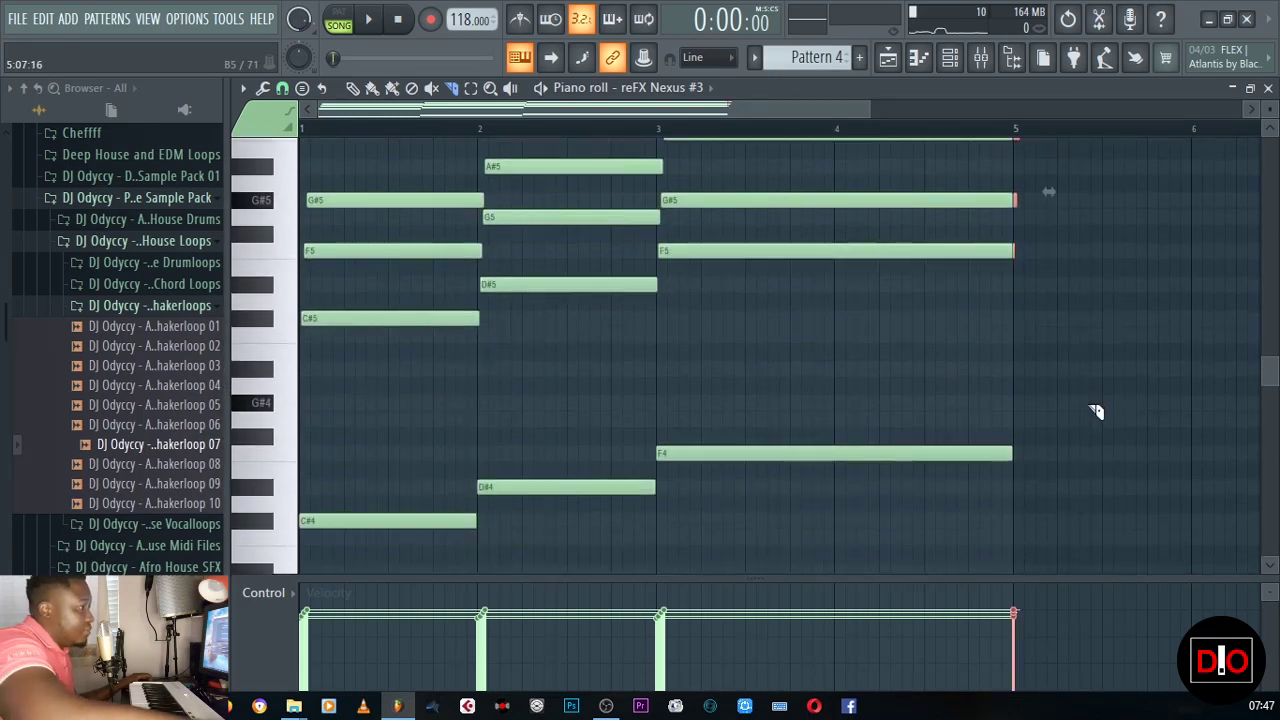
key(Delete)
scroll(1094, 414, up, 5)
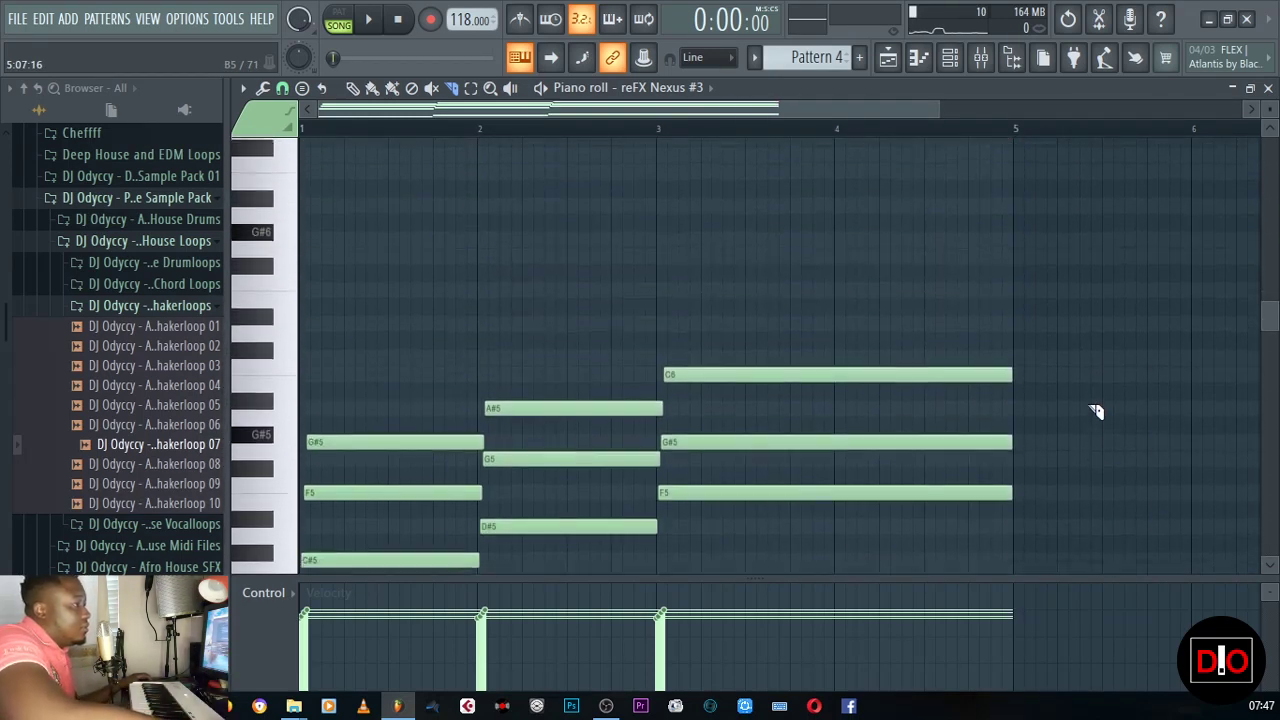
click(370, 88)
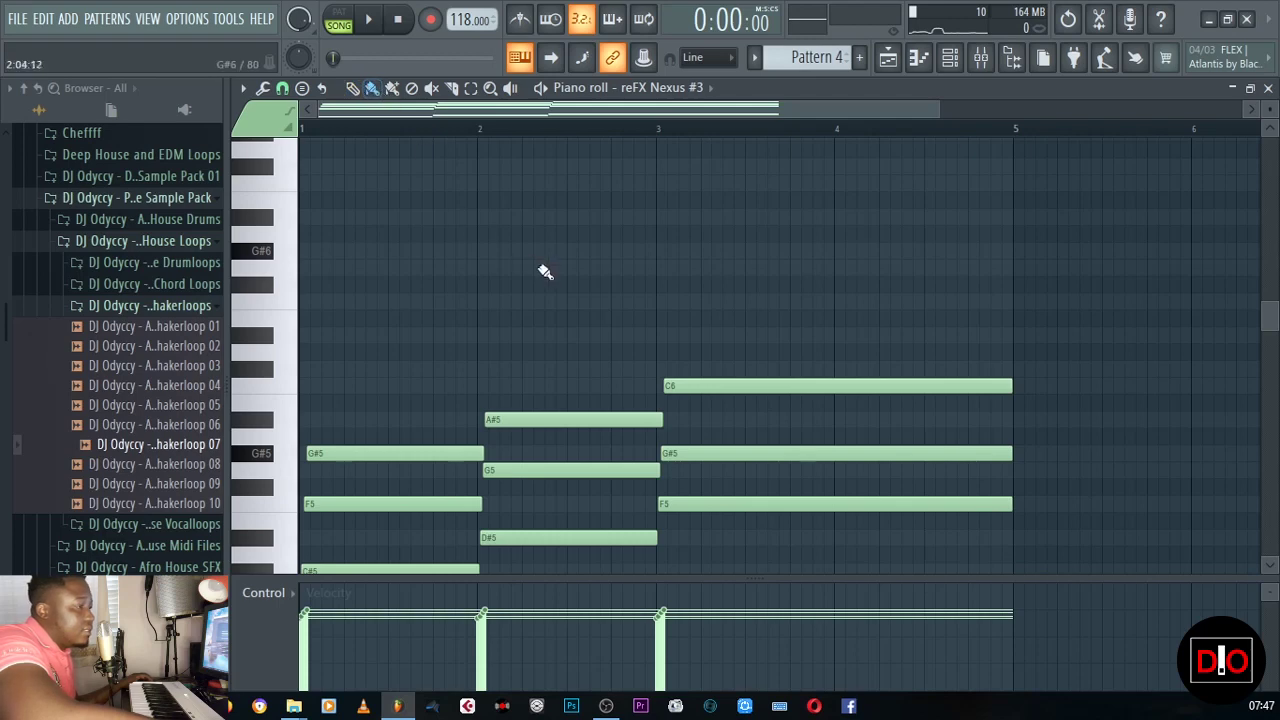
- Switch playback to pattern mode and play Pattern 4 on its own
scroll(546, 292, down, 5)
click(339, 18)
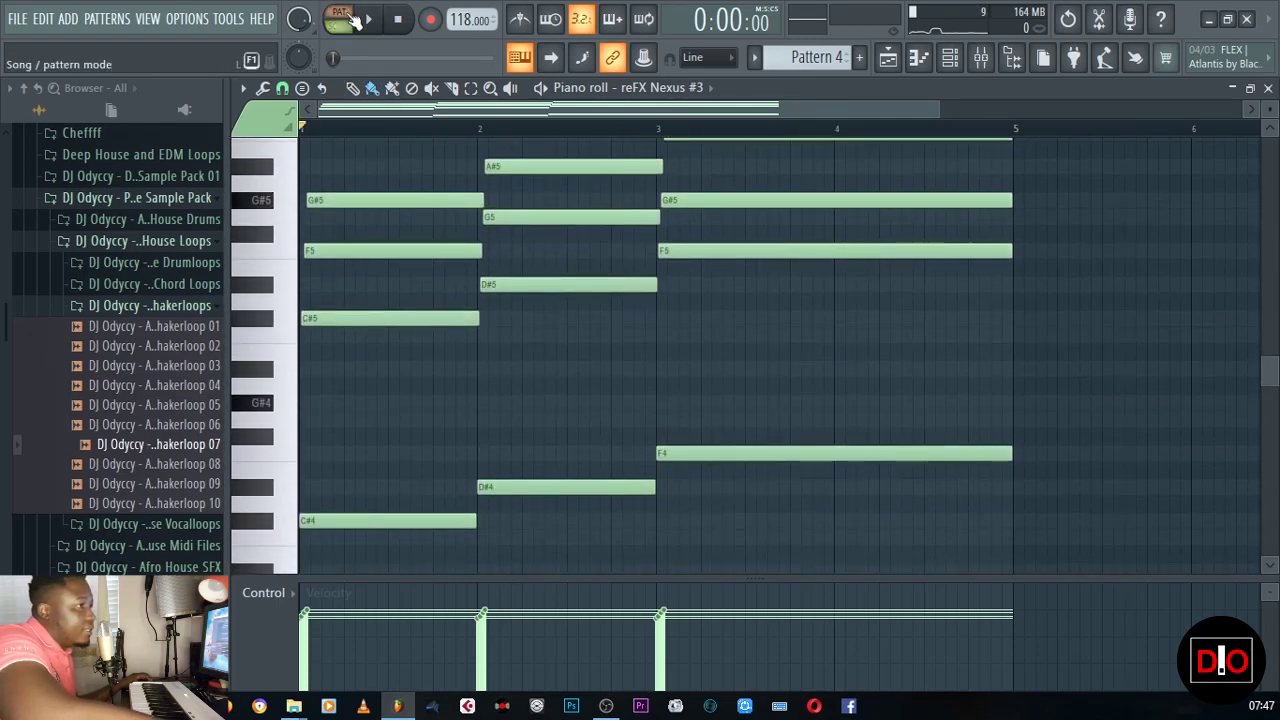
key(space)
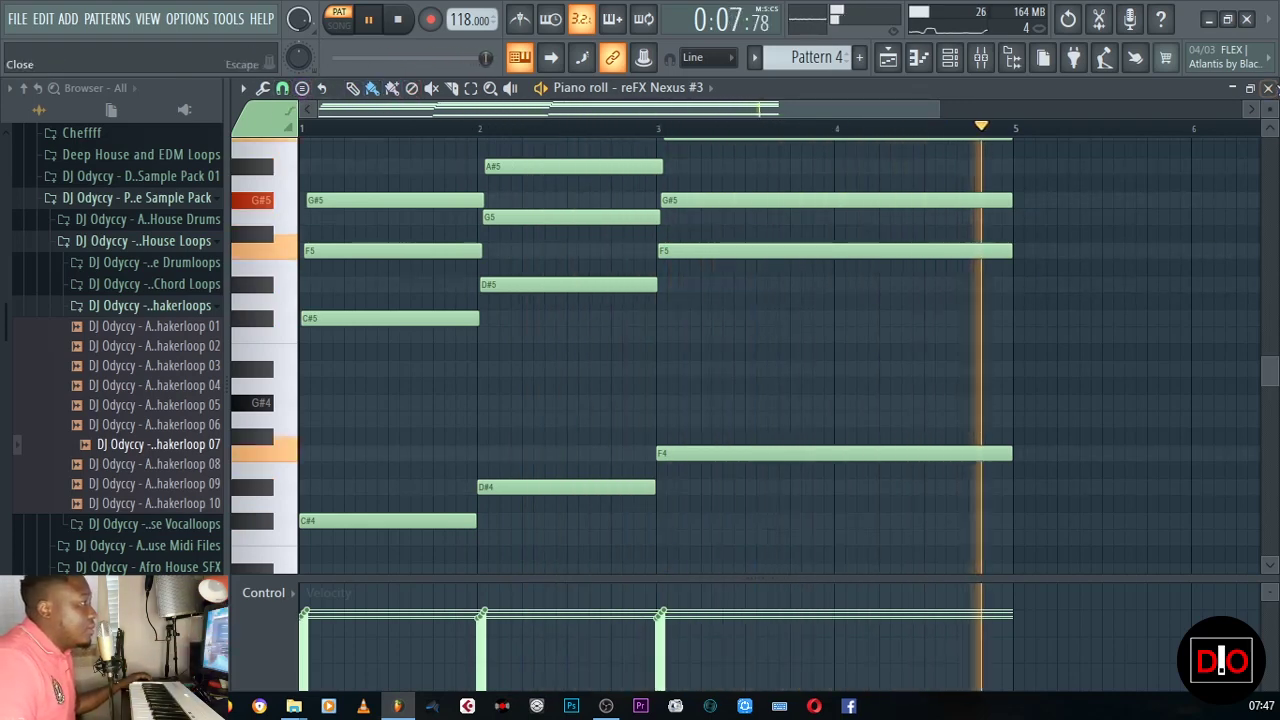
- Close the piano roll, stop playback and route the reFX Nexus #3 channel to mixer track 19 (Chords)
click(1268, 89)
key(space)
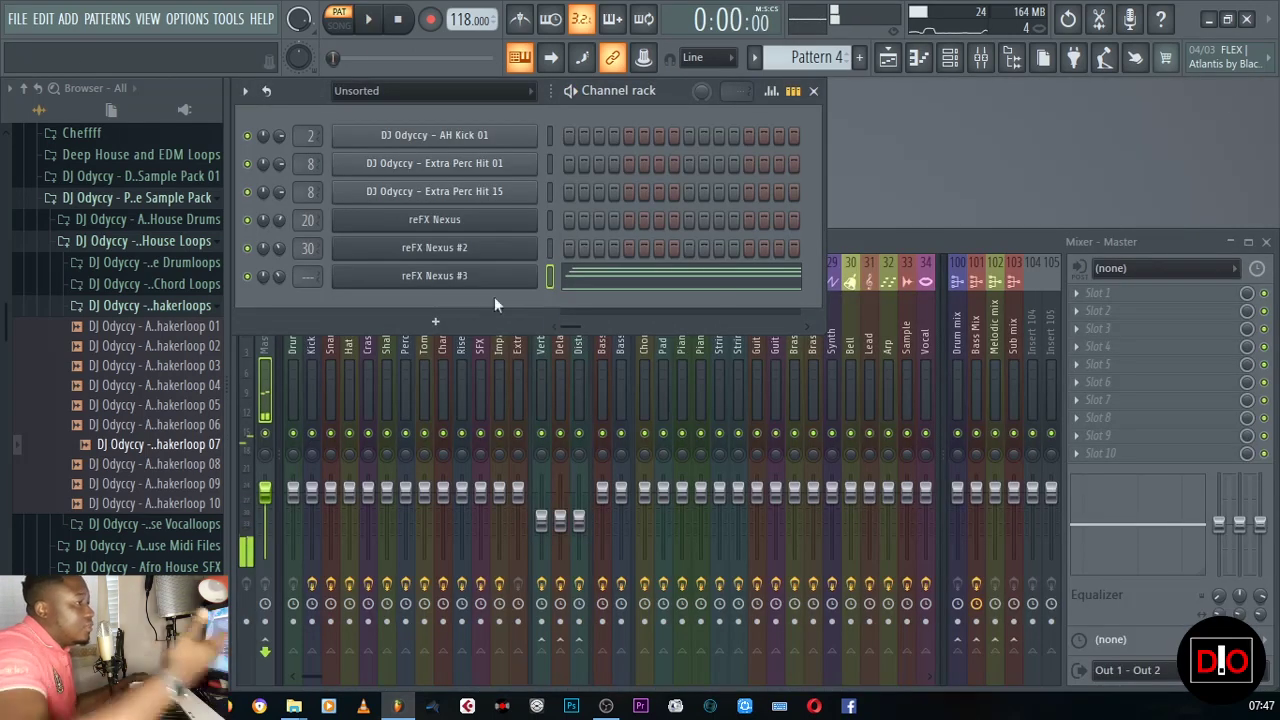
scroll(302, 276, up, 18)
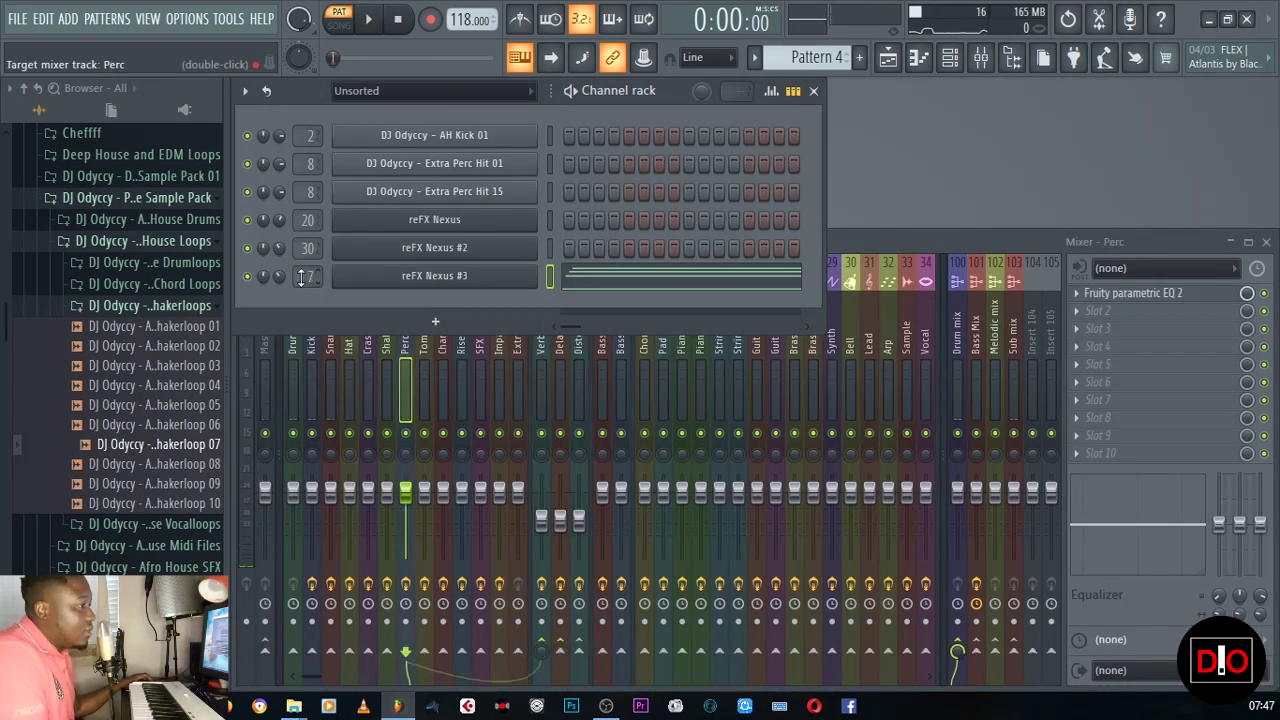
scroll(302, 276, up, 1)
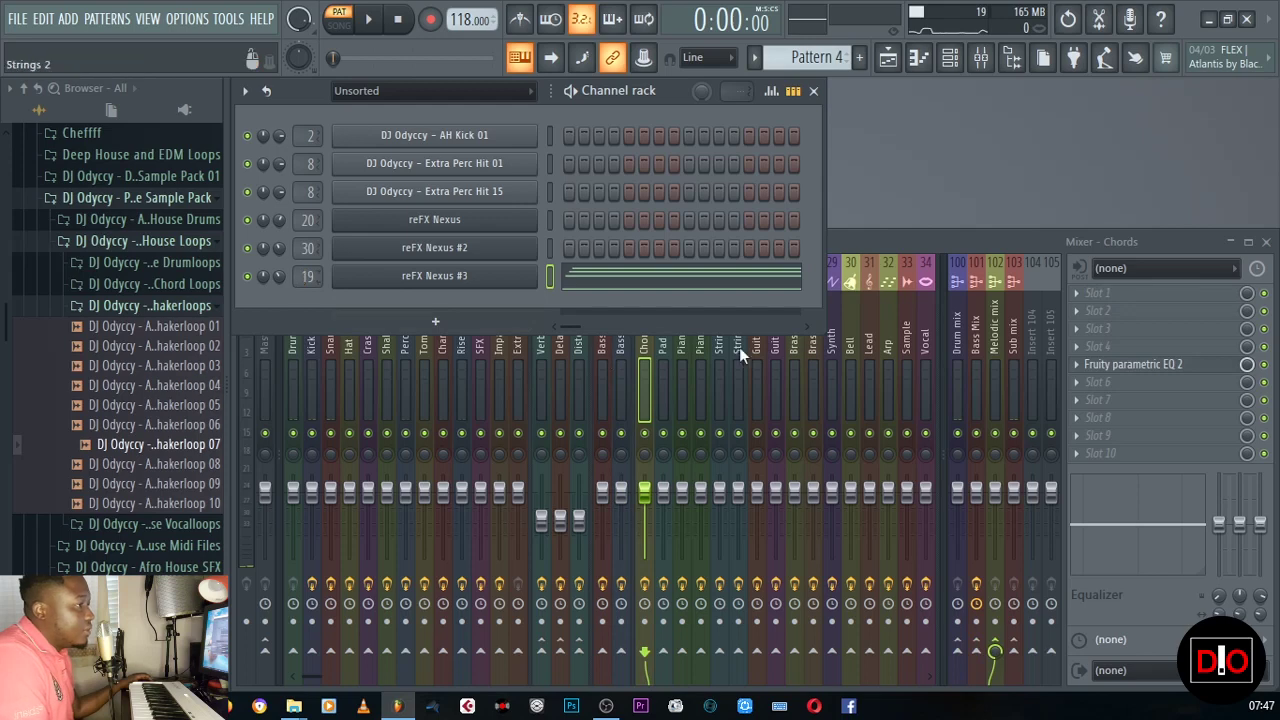
- Transpose the A#5 in bar 2 and the C6 in bars 3 and 4 down one octave and play the pattern
click(706, 286)
scroll(729, 404, up, 3)
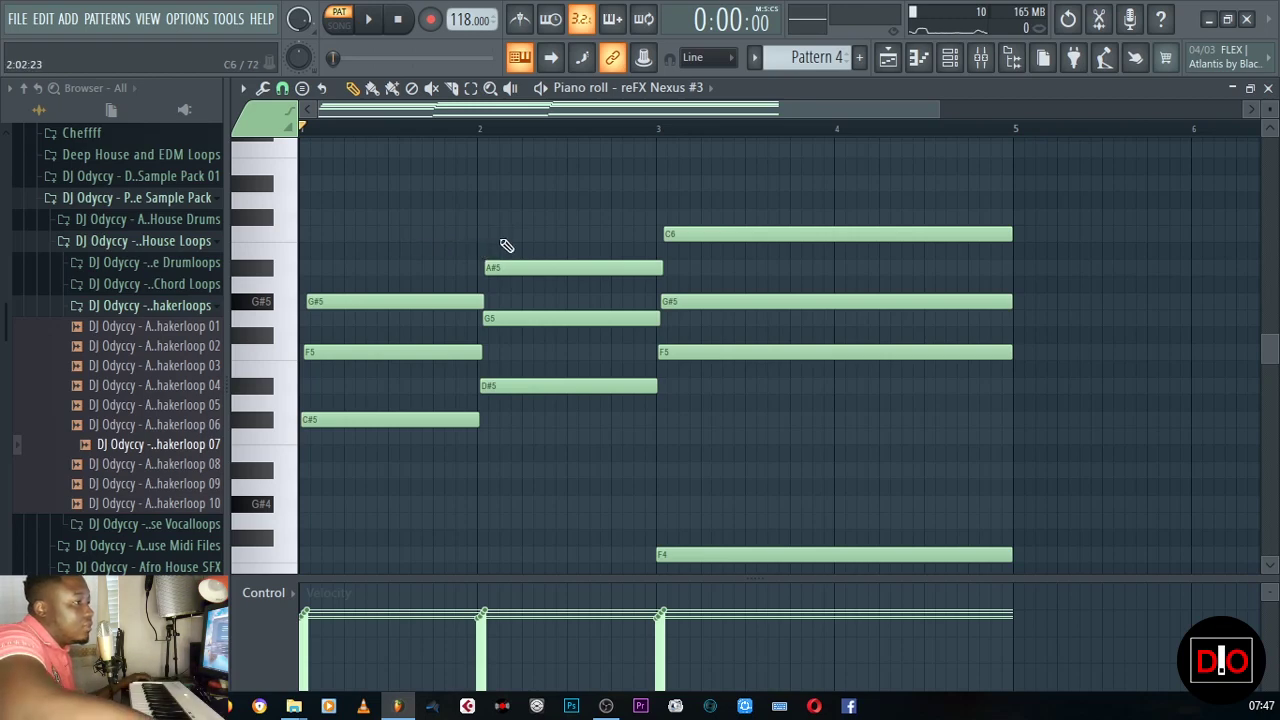
drag(757, 196, 617, 273)
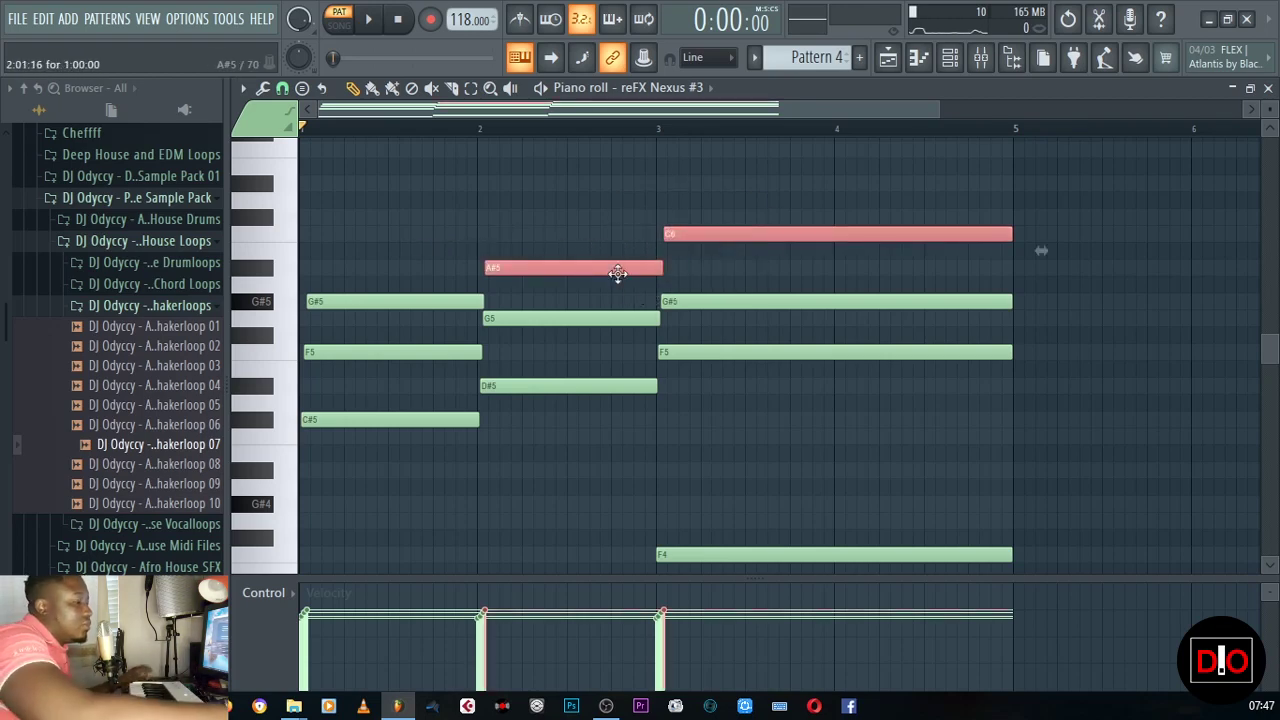
key(ctrl+Down)
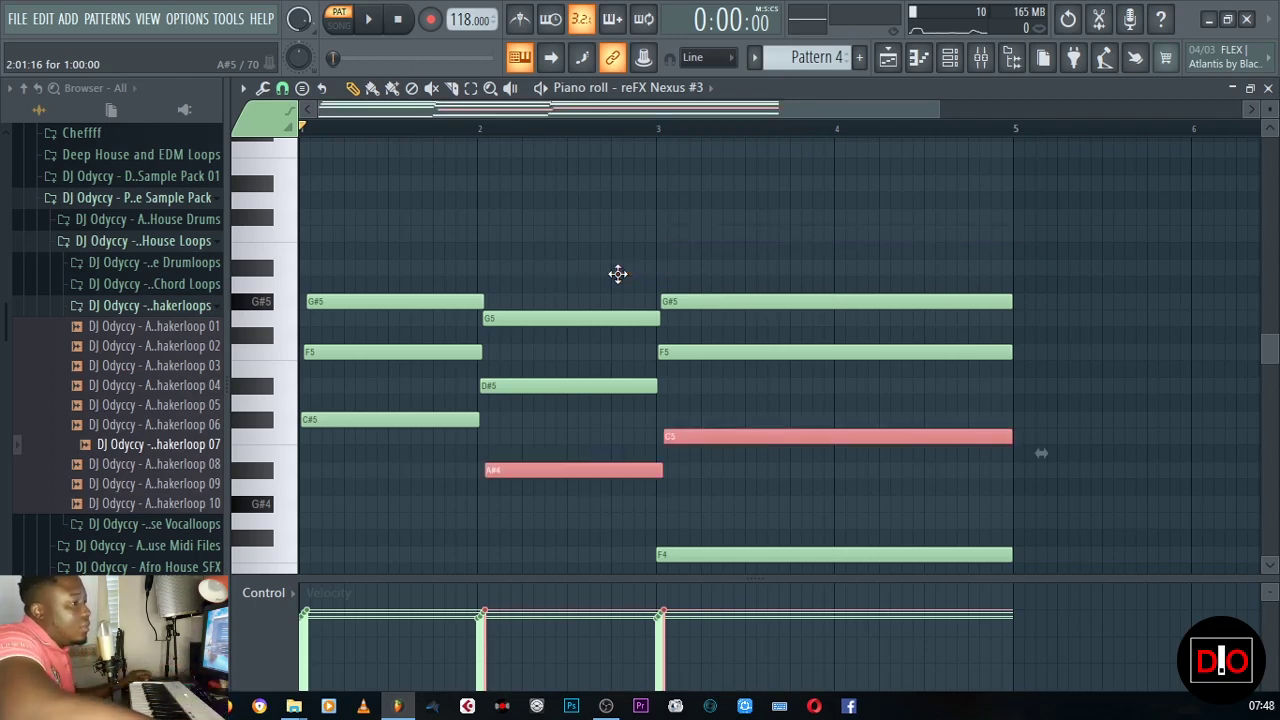
scroll(560, 305, down, 2)
key(space)
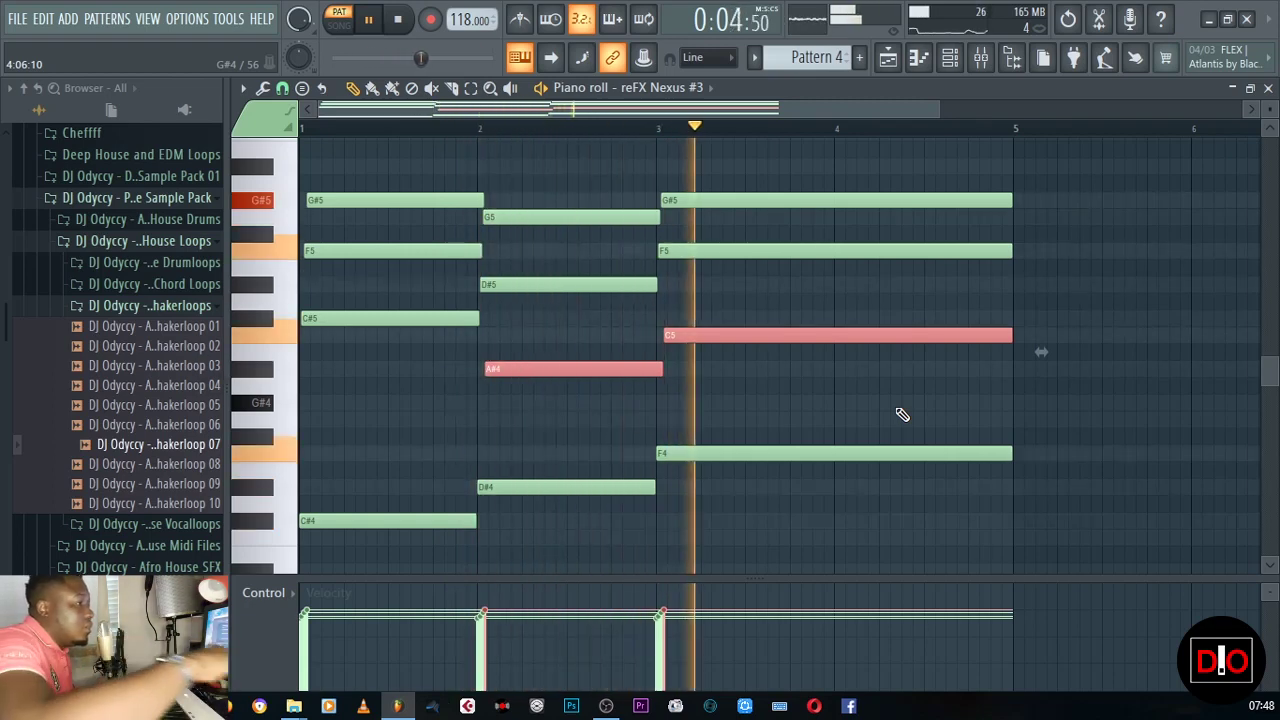
key(space)
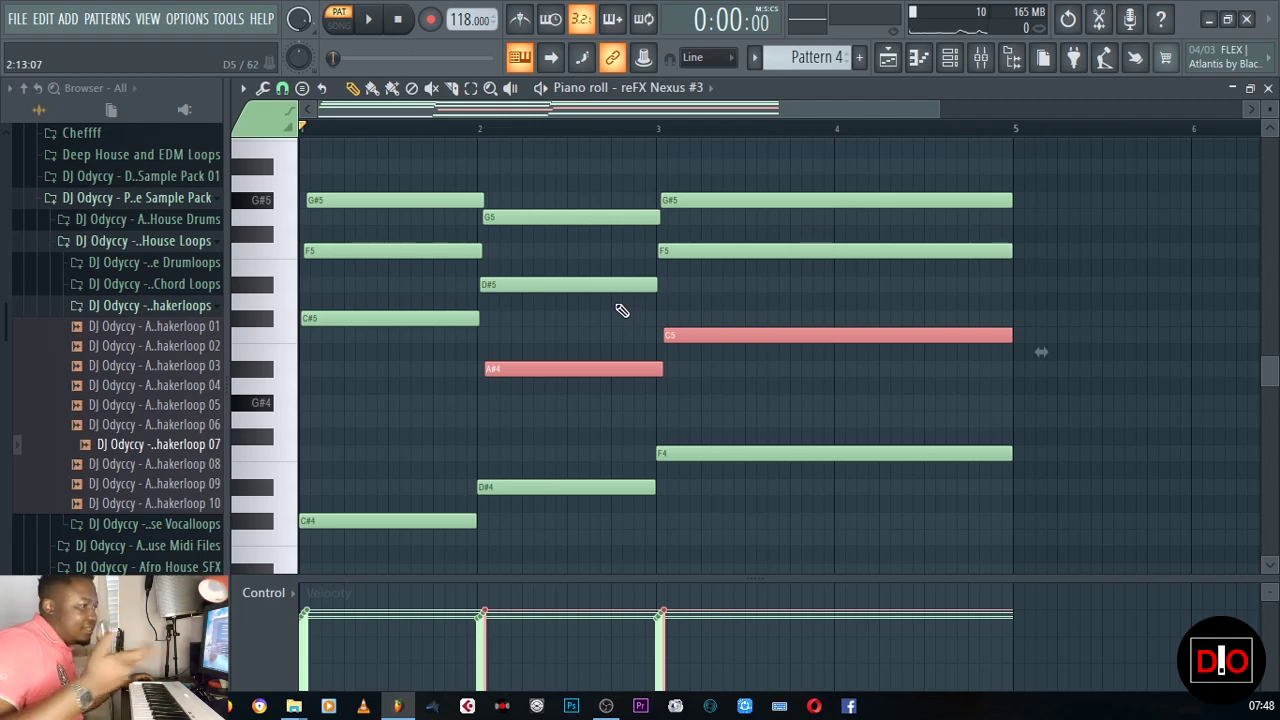
- Transpose the F5 note in bar 1 of the reFX Nexus #3 chords down one octave and play Pattern 4
key(space)
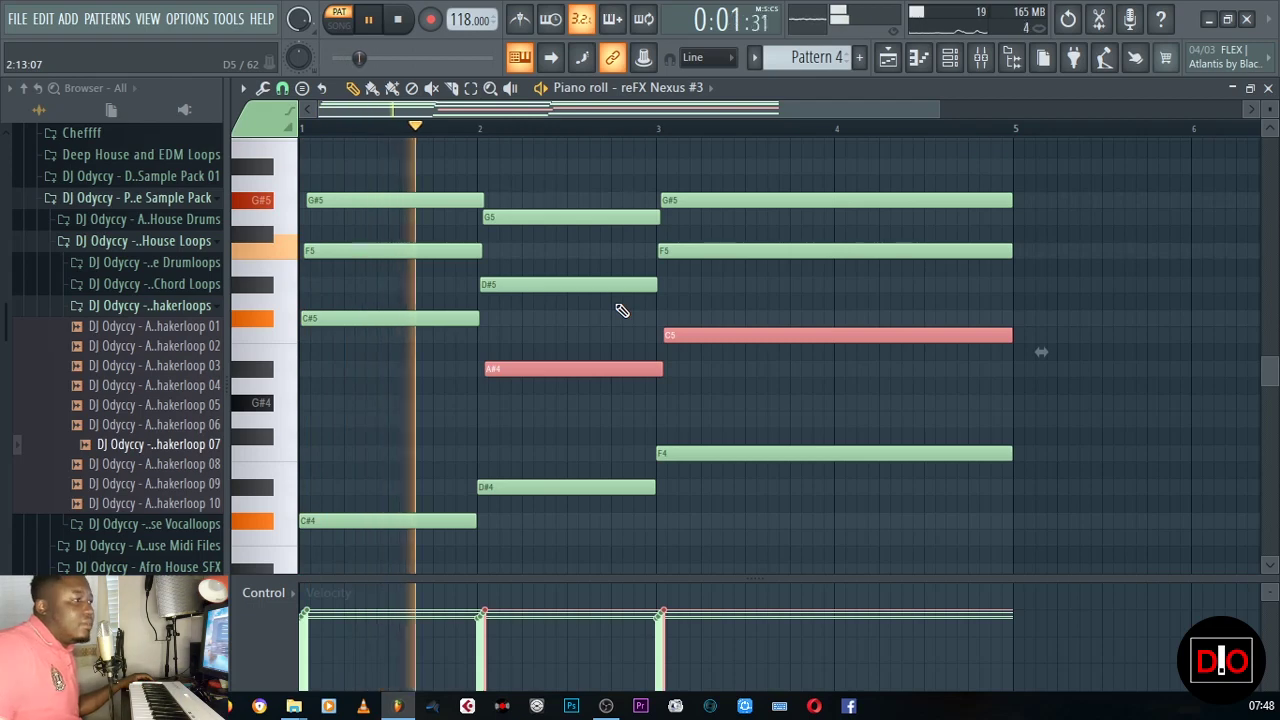
key(space)
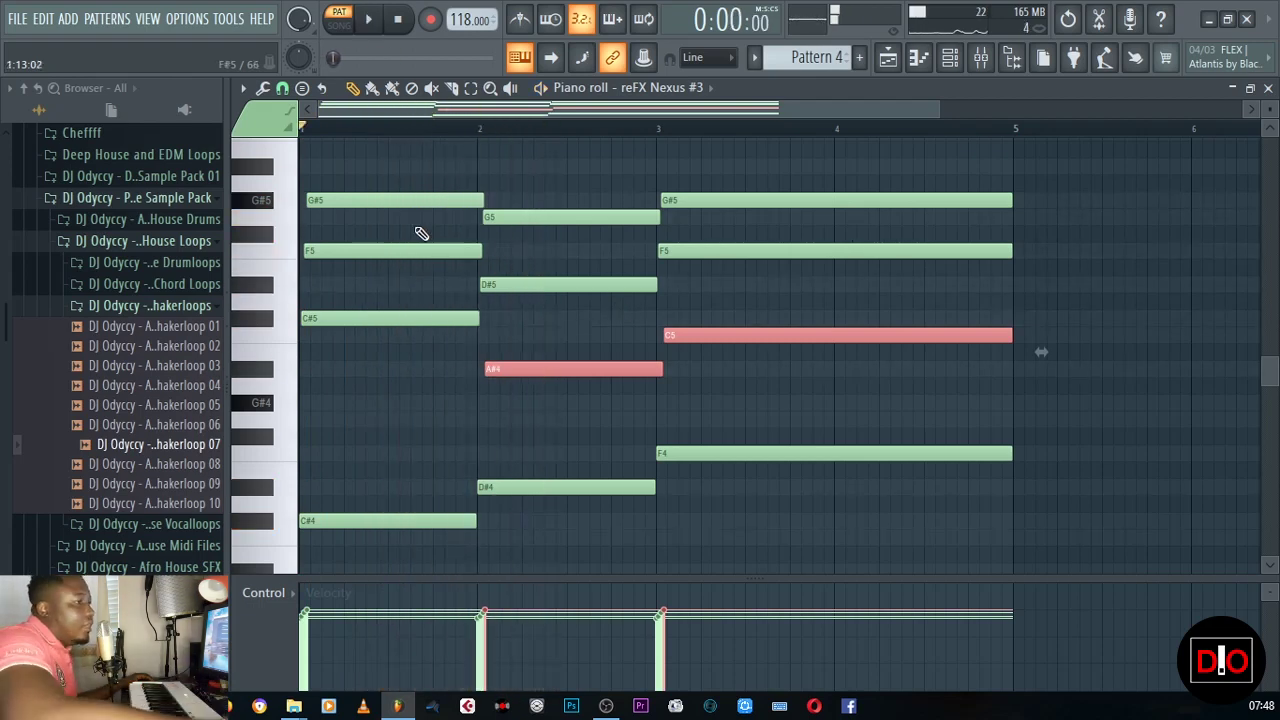
drag(400, 237, 398, 296)
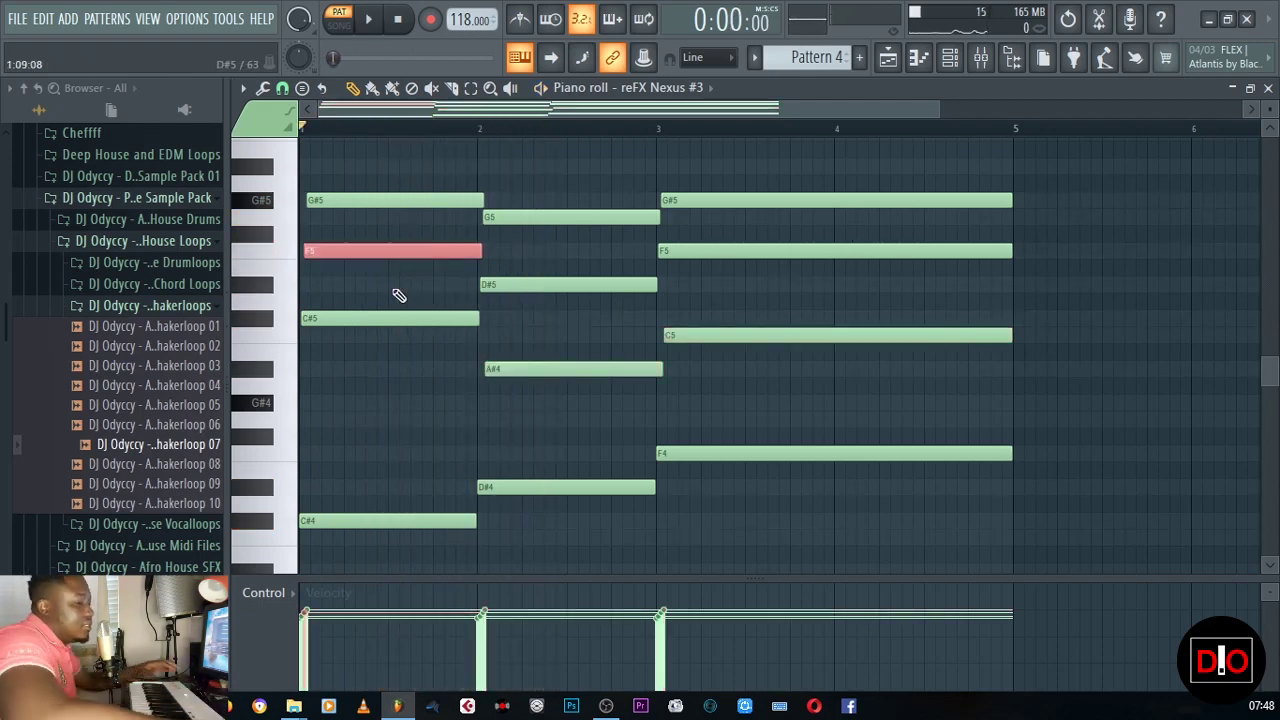
key(ctrl+Down)
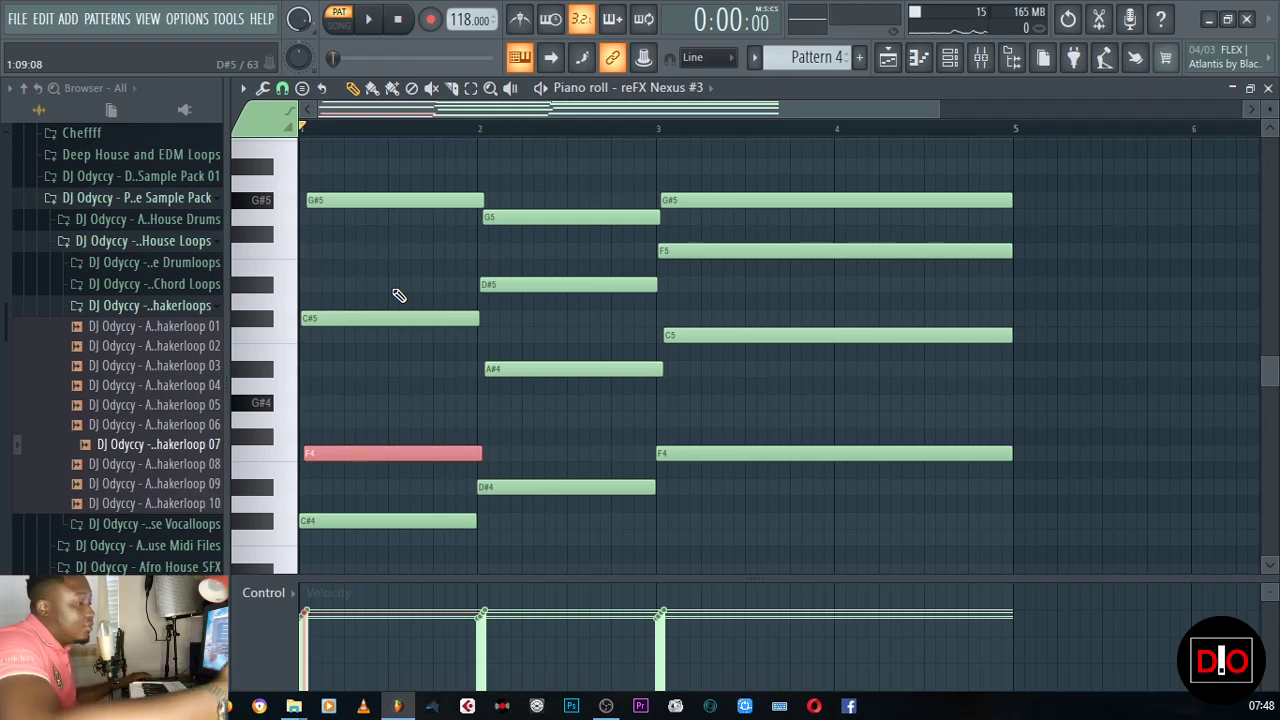
key(space)
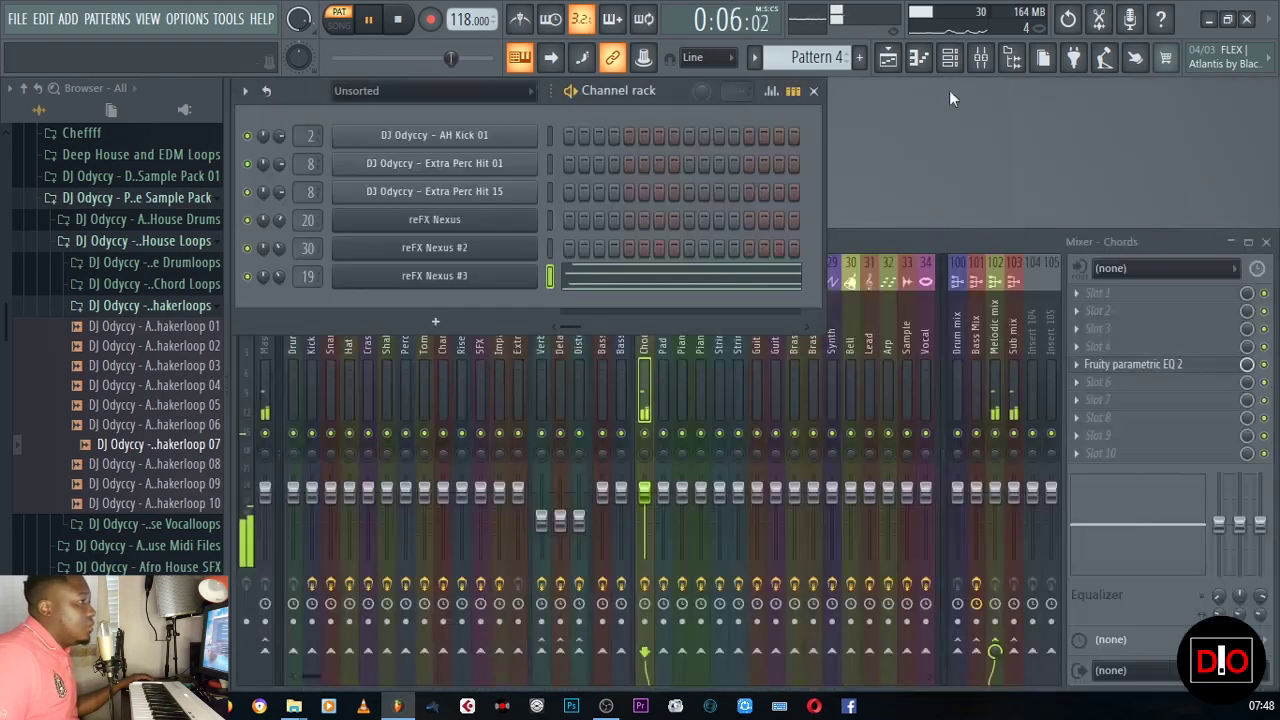
click(1268, 88)
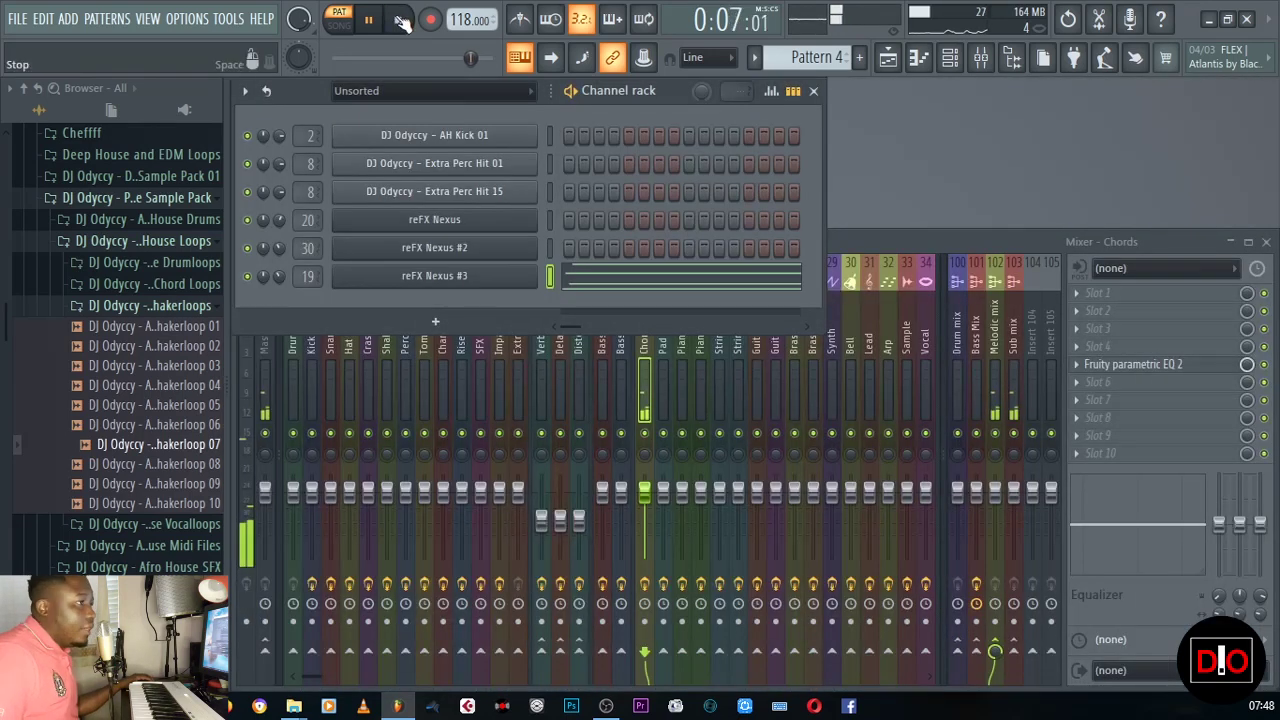
click(402, 22)
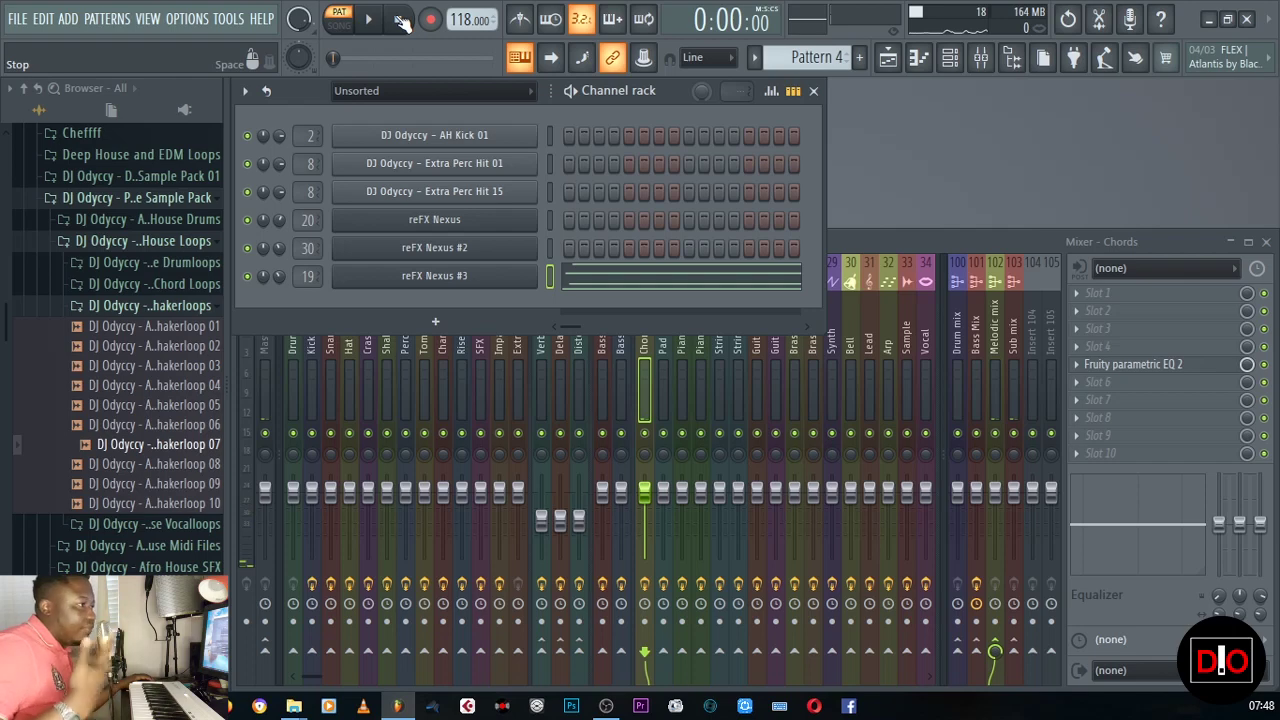
- Play the full arrangement in song mode and check the pattern clips in the playlist
click(368, 20)
click(339, 20)
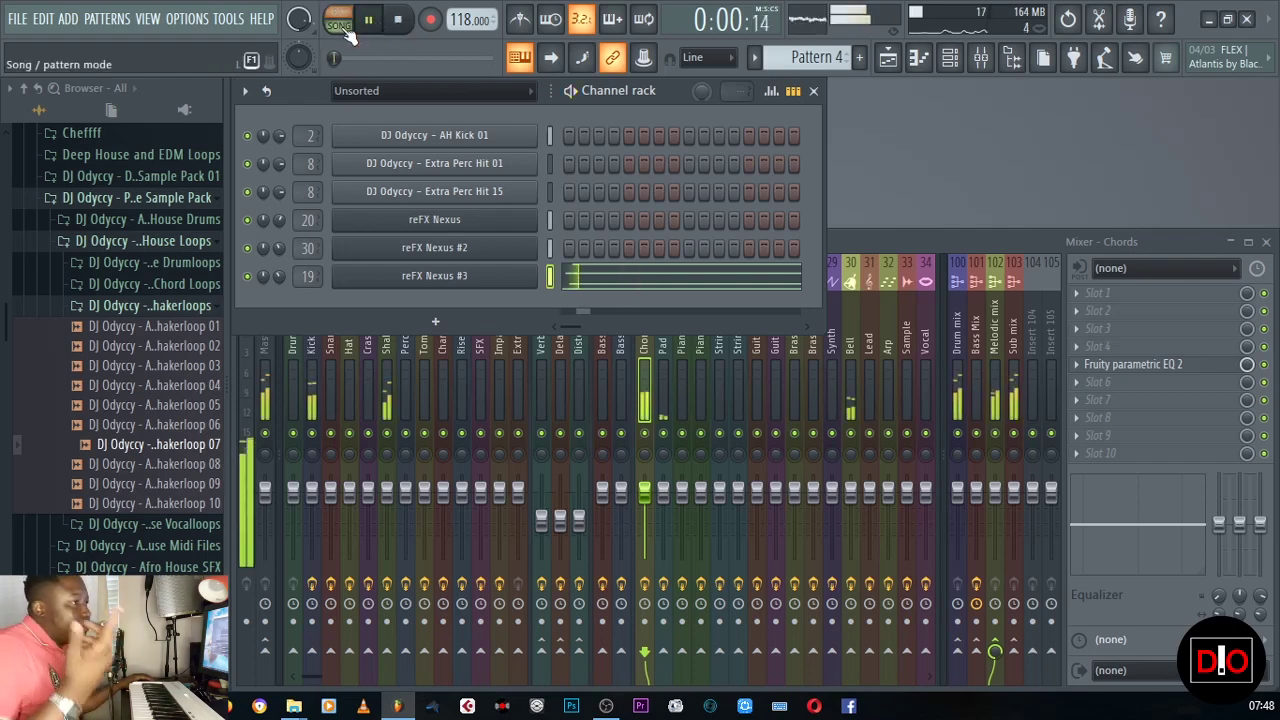
click(888, 57)
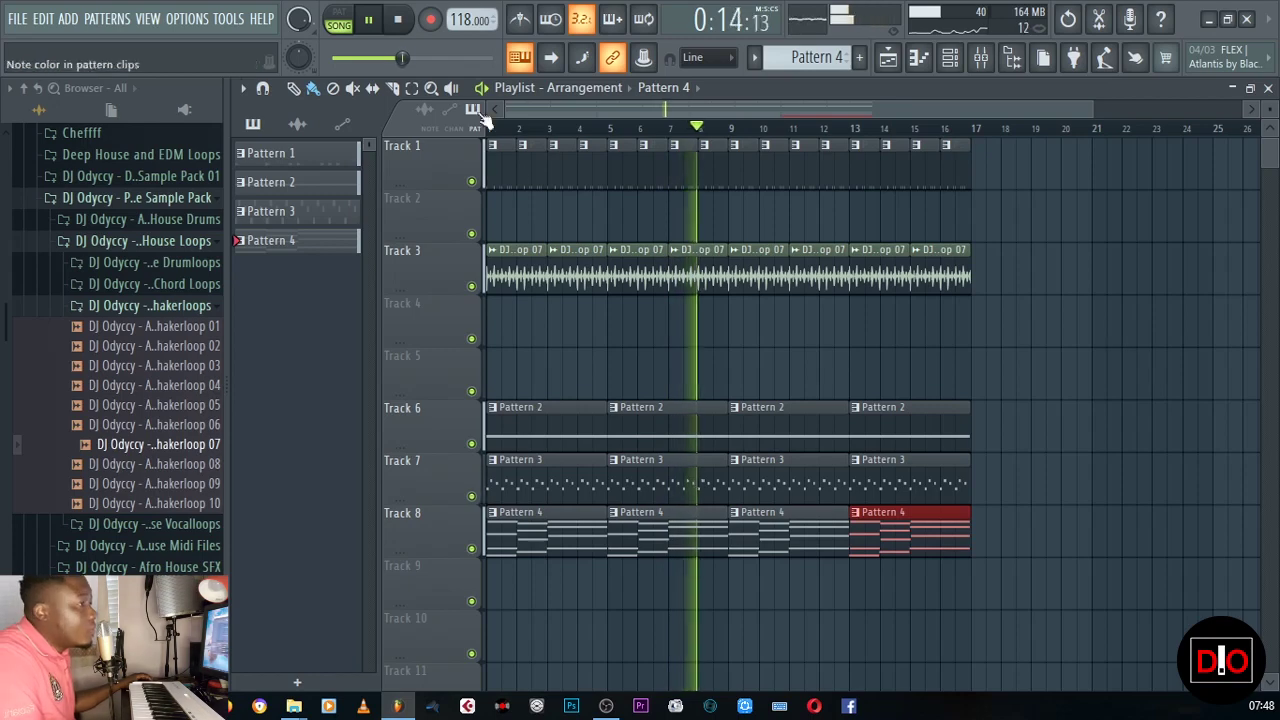
click(401, 22)
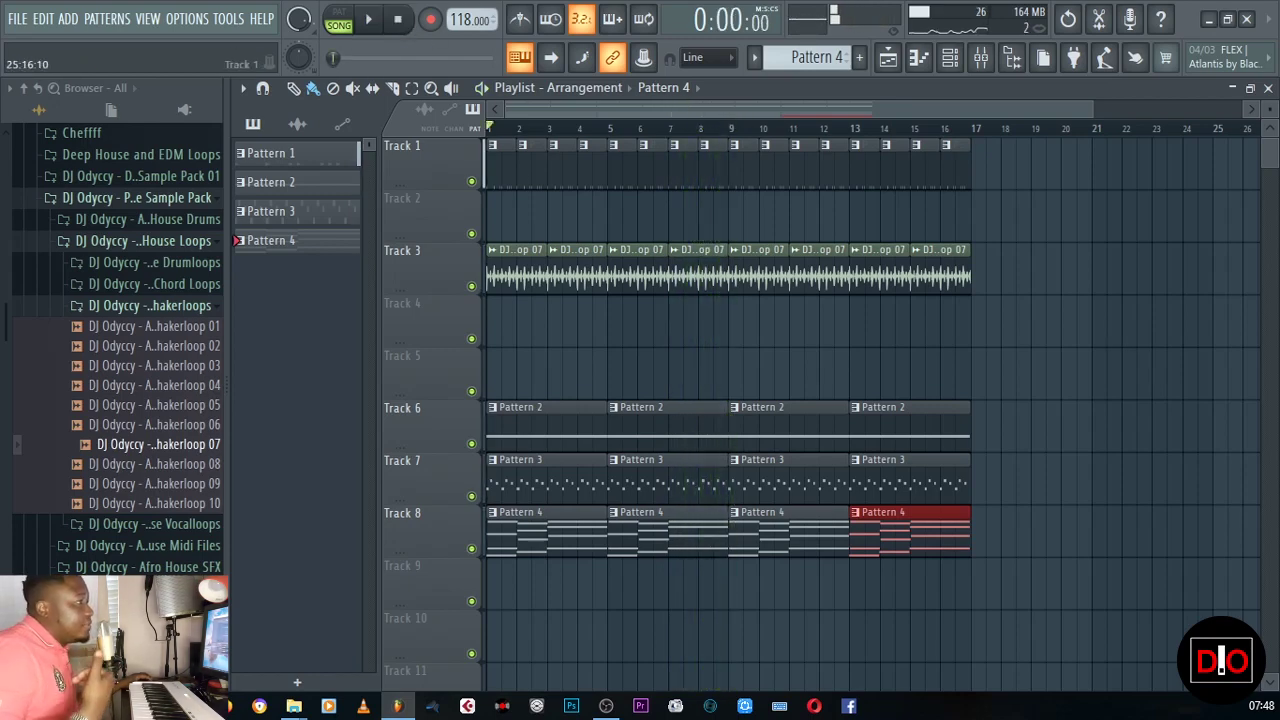
click(1268, 88)
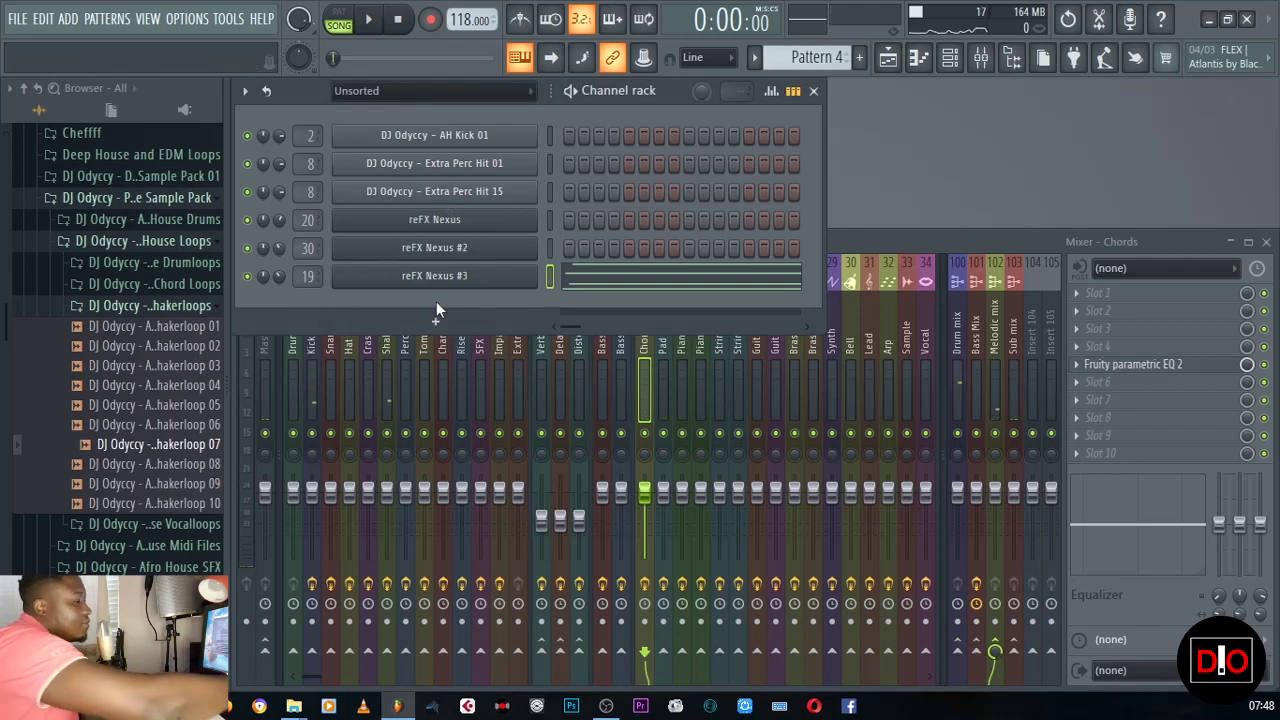
- Create a new Pattern 5 and add a Fruity DX10 channel with the eFlute preset
key(F4)
click(452, 323)
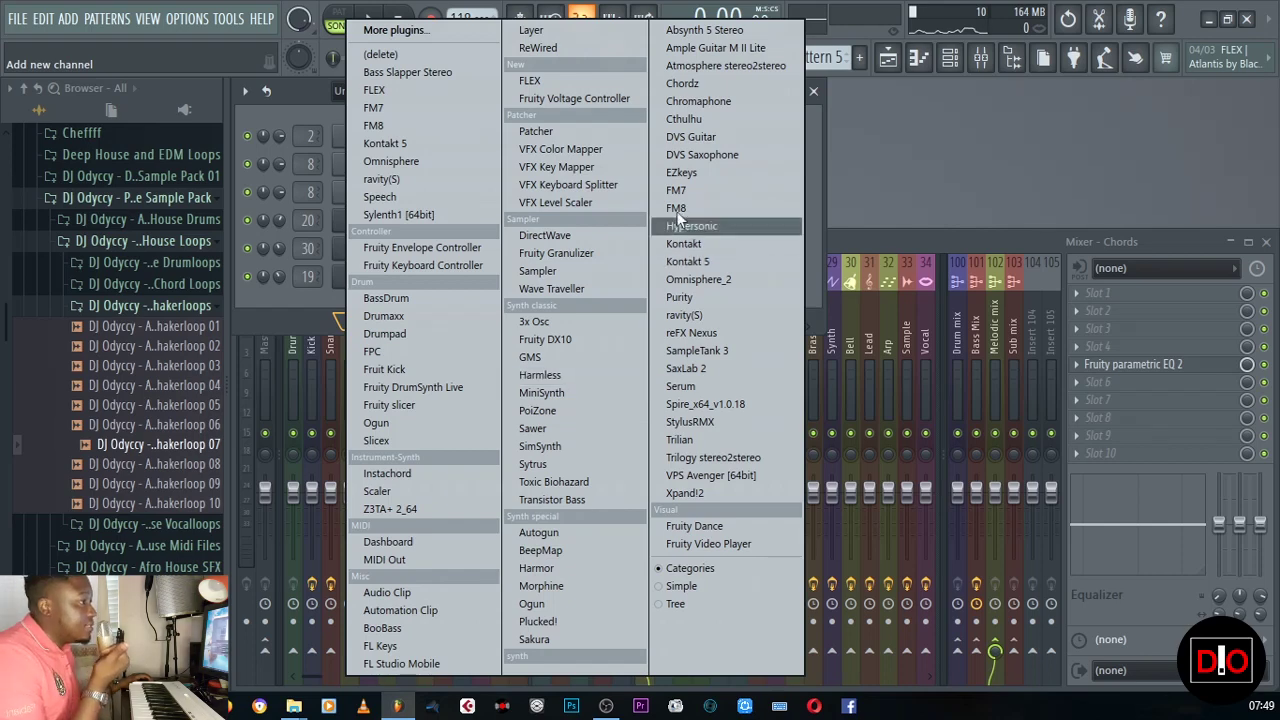
click(564, 340)
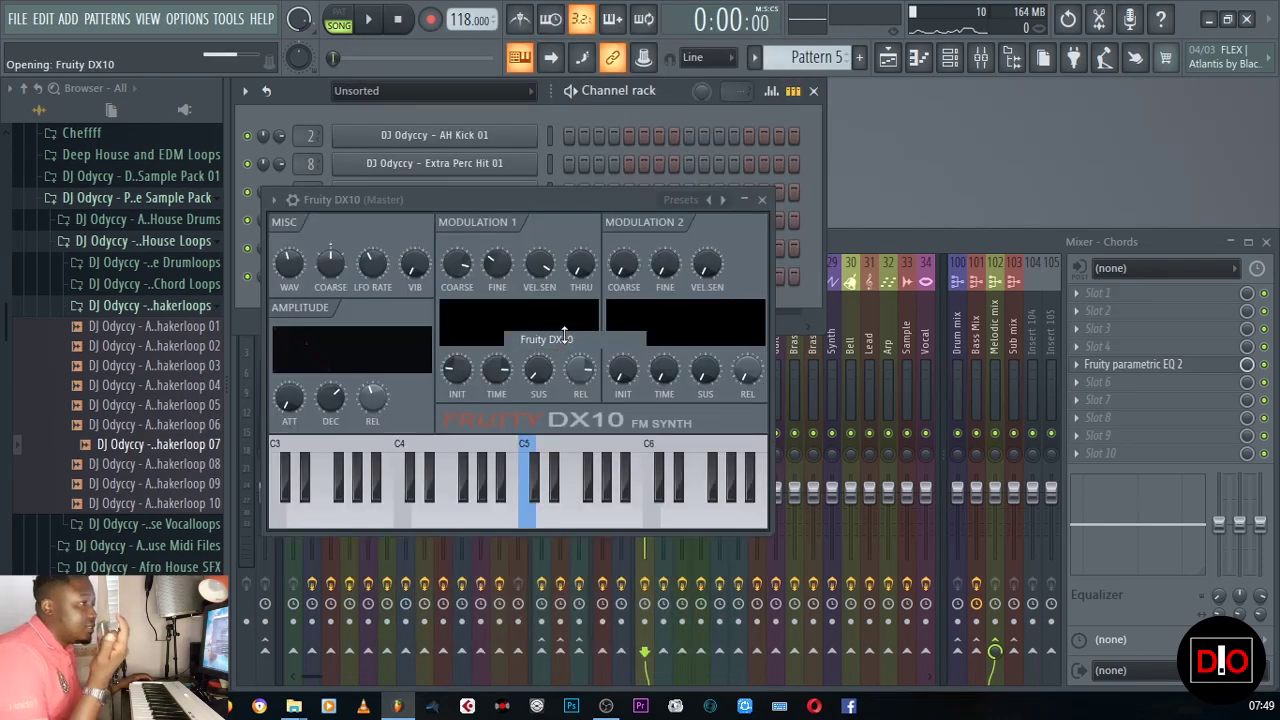
drag(544, 205, 639, 207)
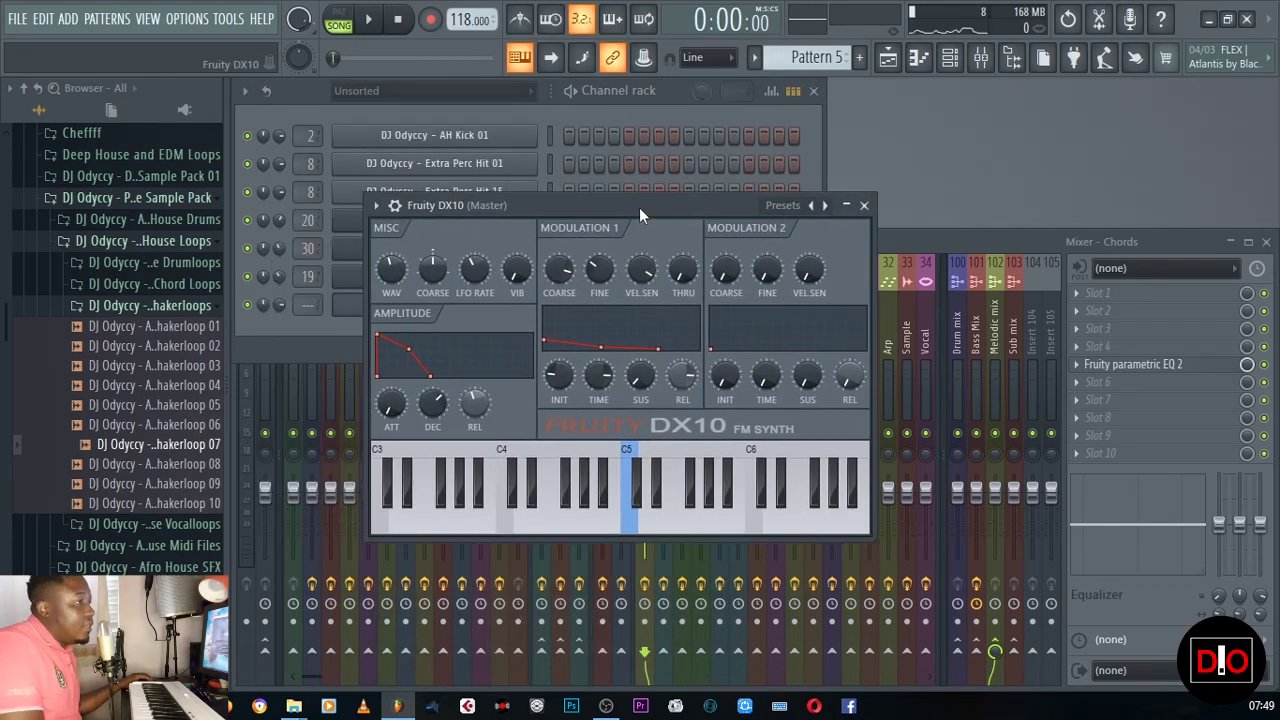
click(812, 205)
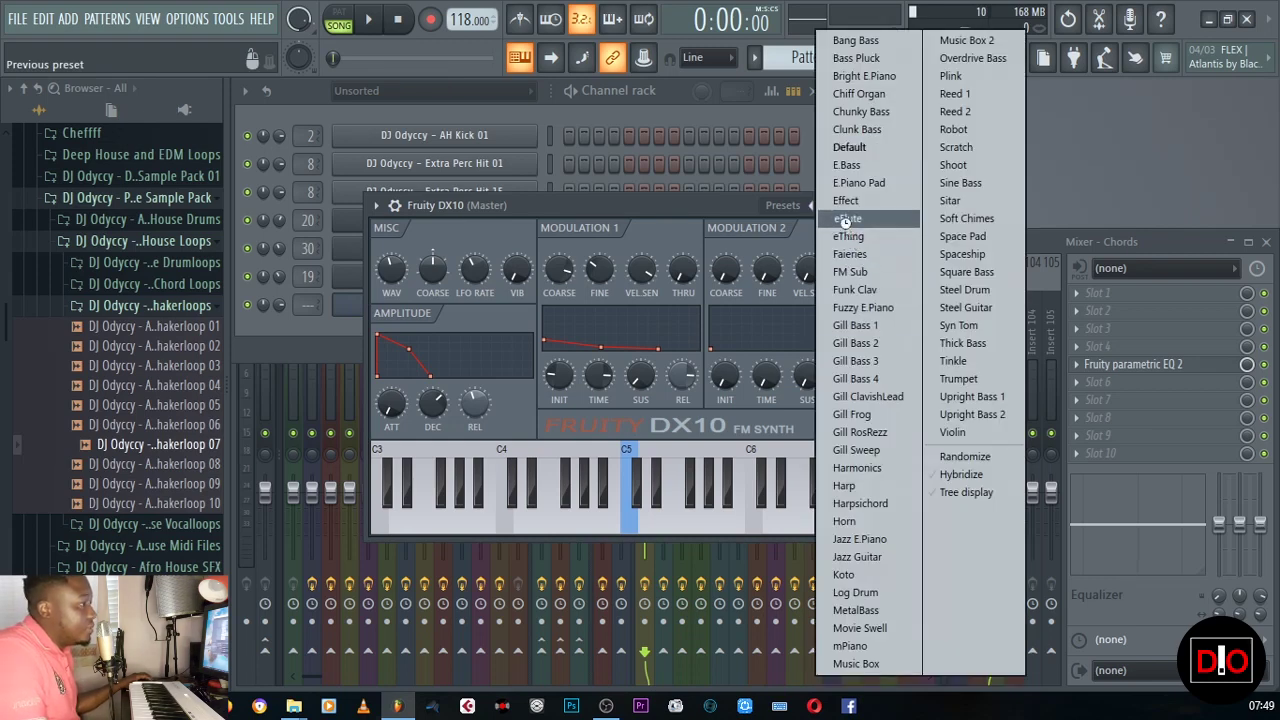
click(846, 222)
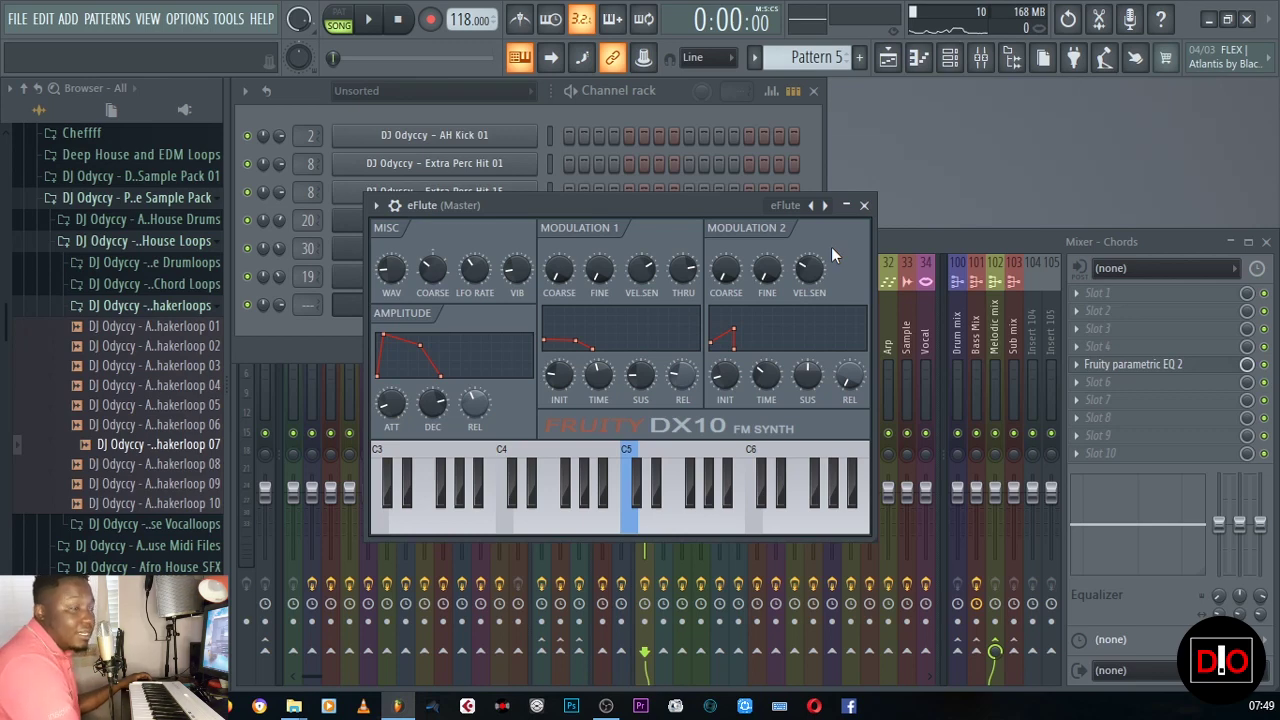
click(864, 207)
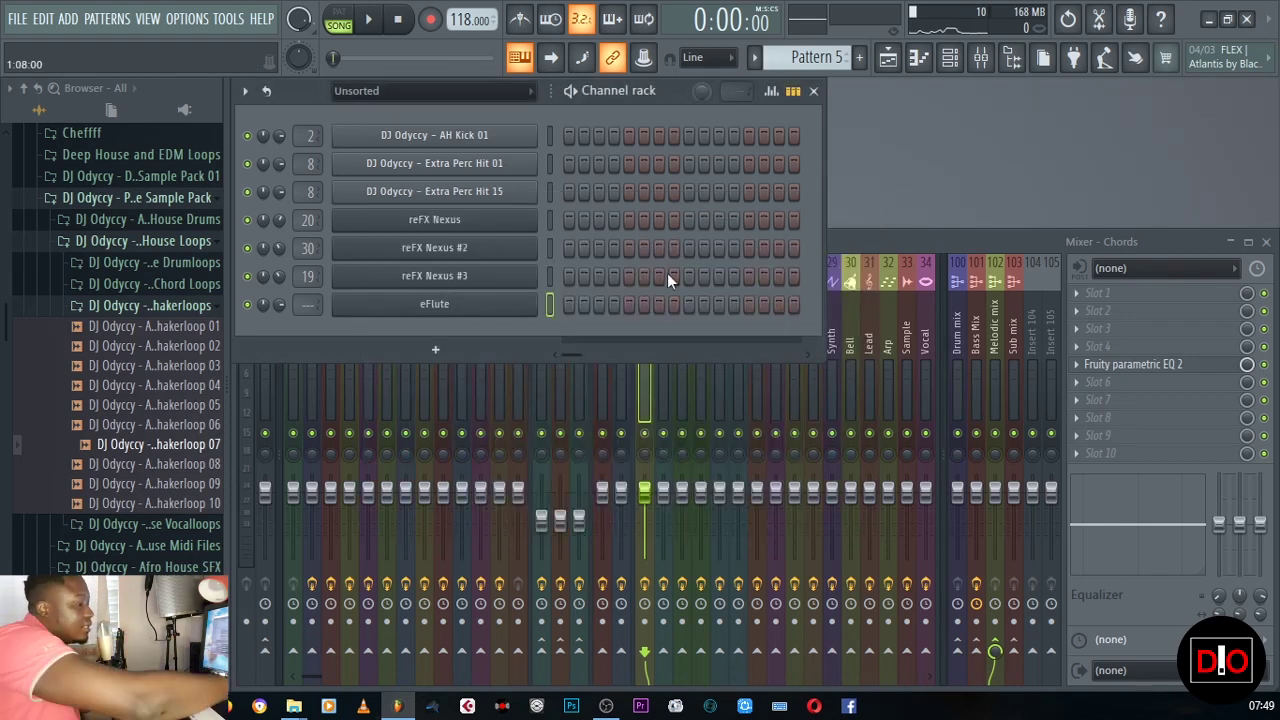
- Return to Pattern 4 and draw the eFlute notes C#4 in bar 1, D#4 in bar 2 and F4 across bars 3 and 4
key(KP_Subtract)
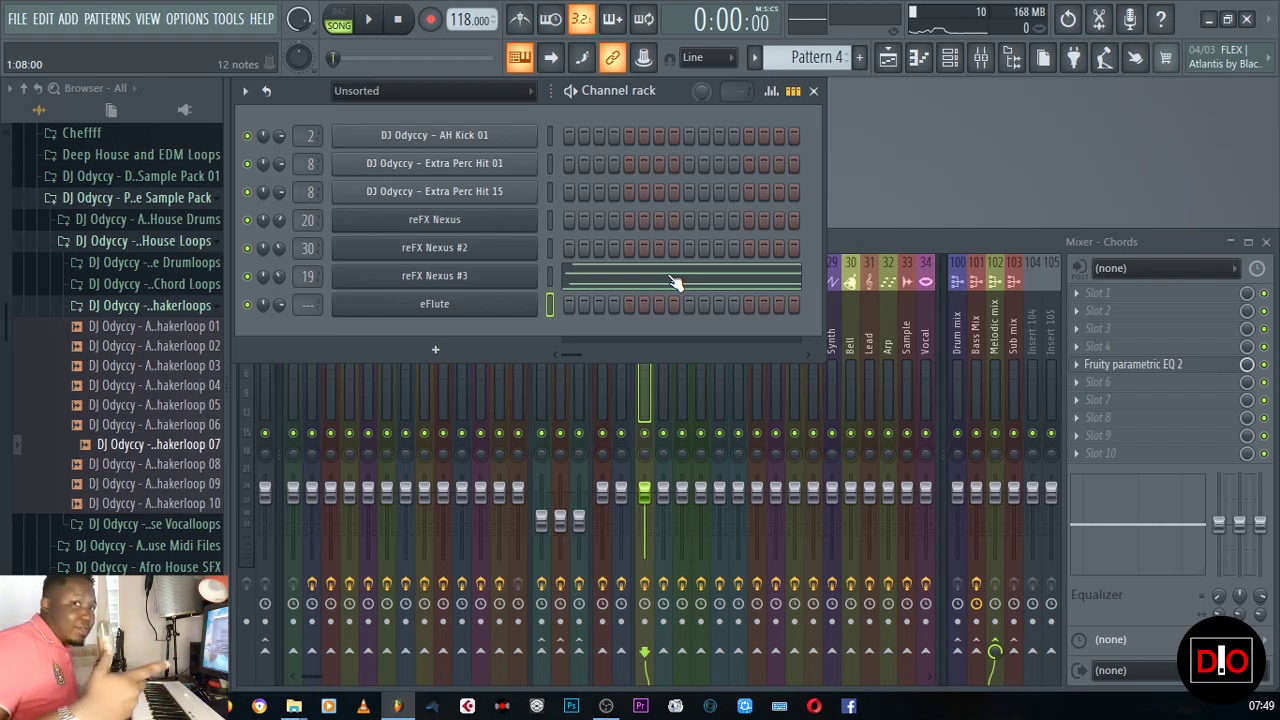
click(918, 57)
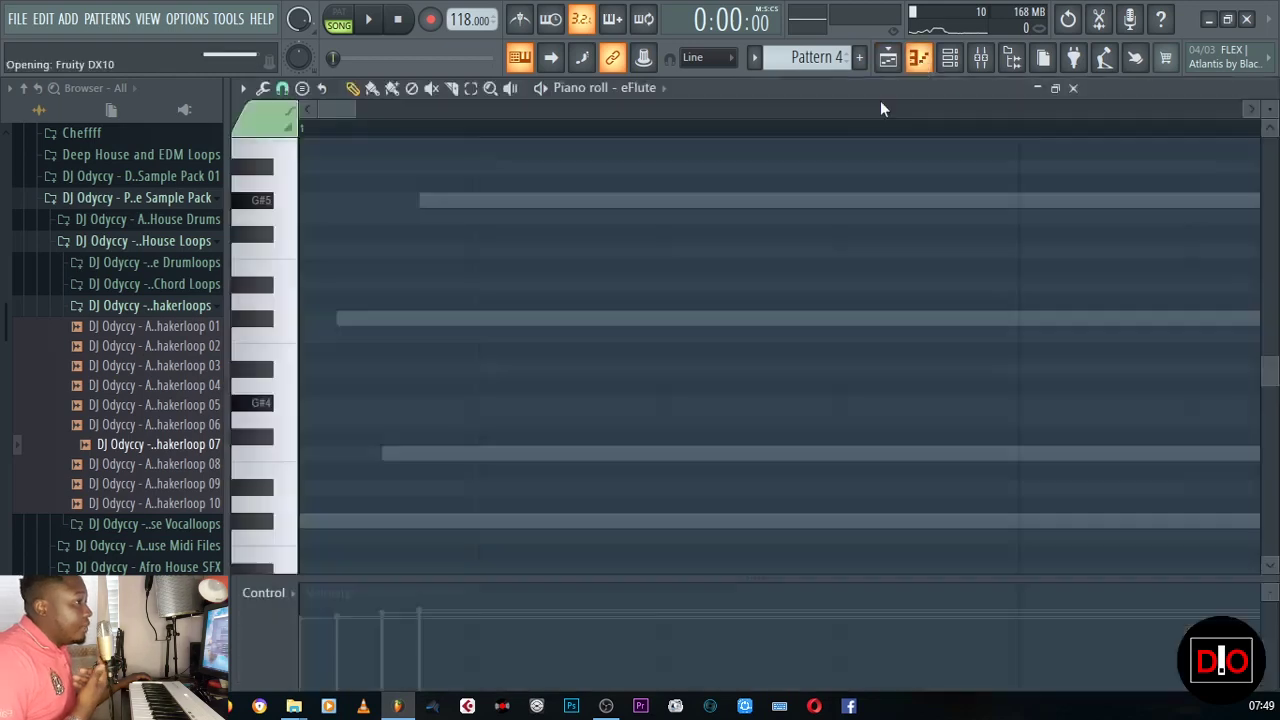
scroll(390, 405, down, 3)
click(311, 369)
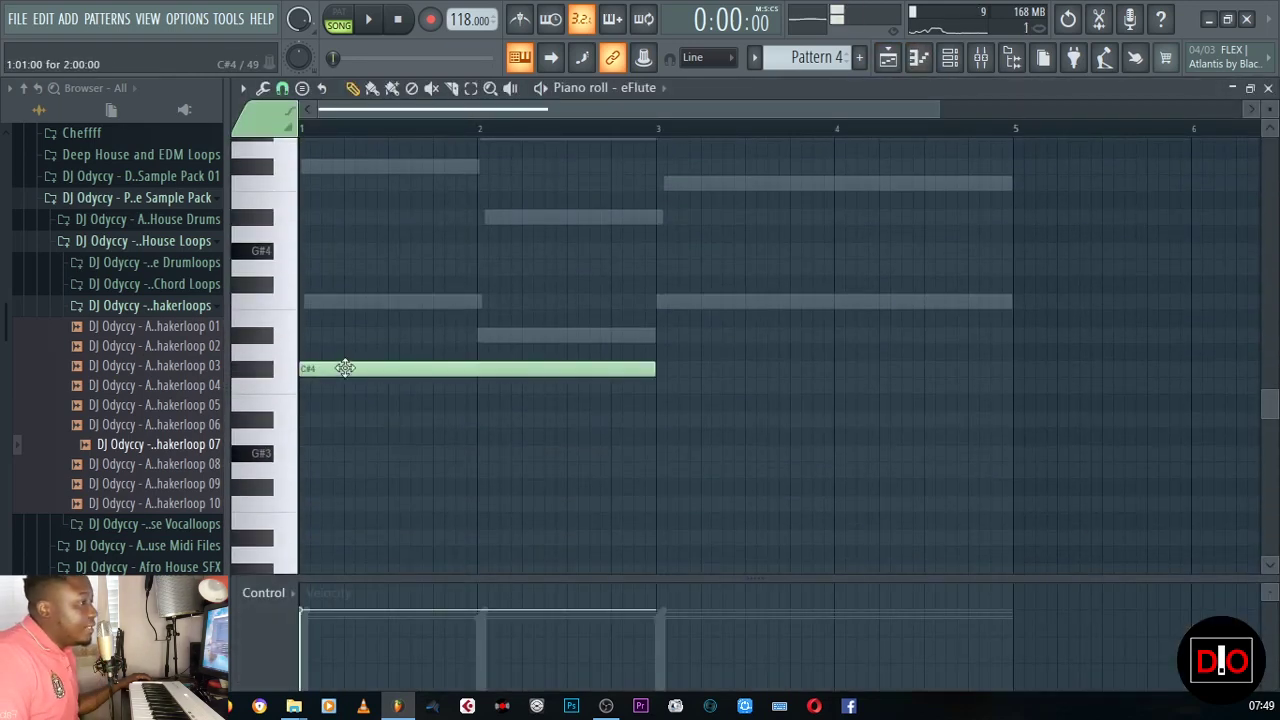
drag(656, 367, 476, 374)
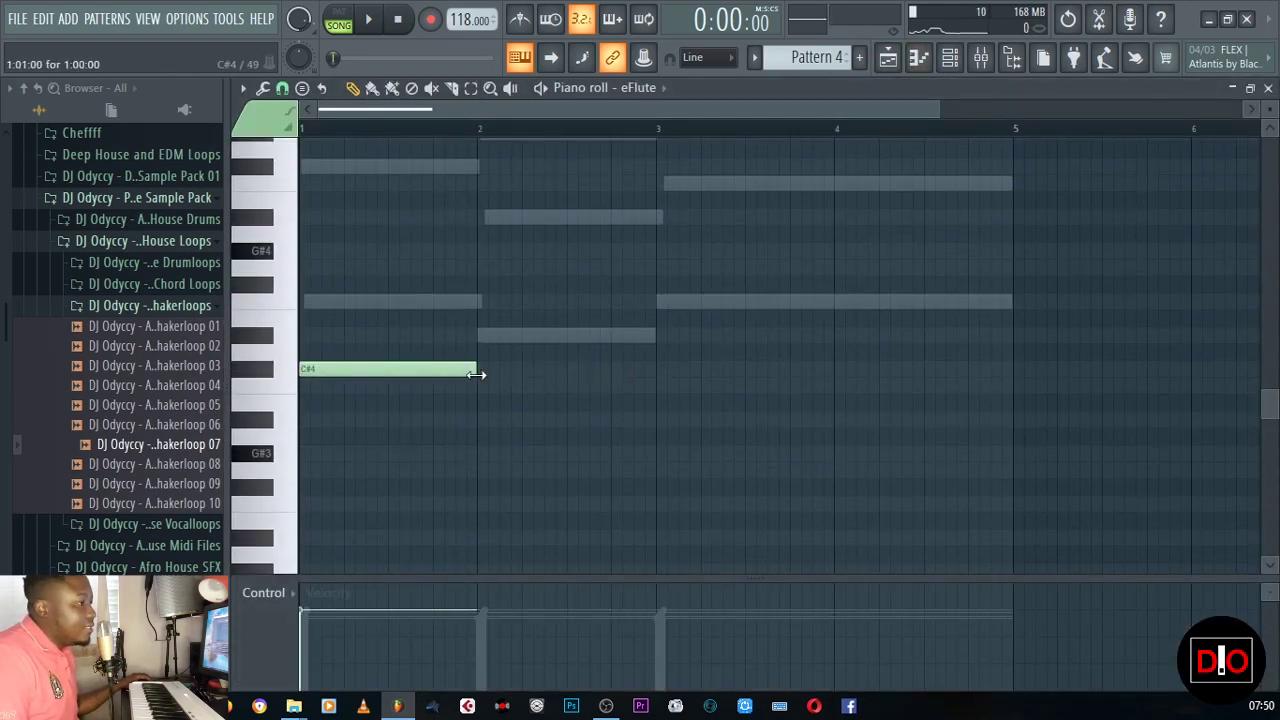
scroll(530, 395, down, 5)
scroll(543, 400, up, 6)
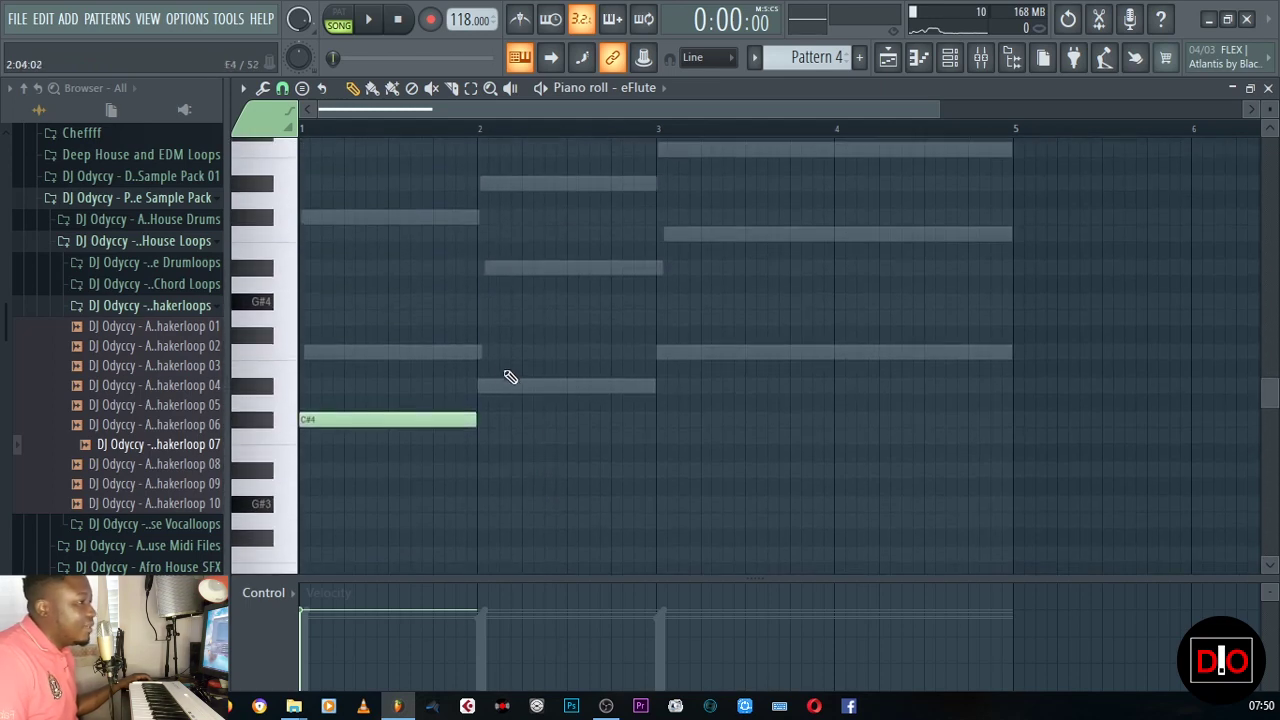
click(486, 390)
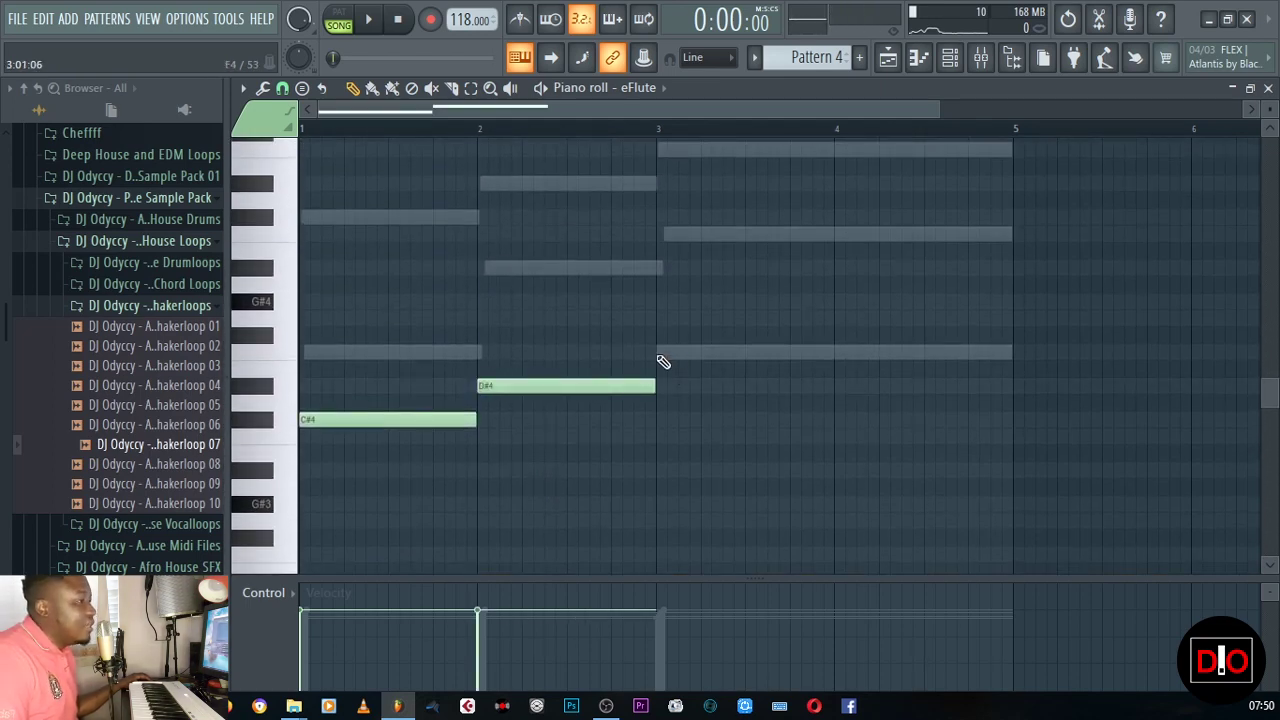
click(661, 356)
drag(828, 354, 1012, 356)
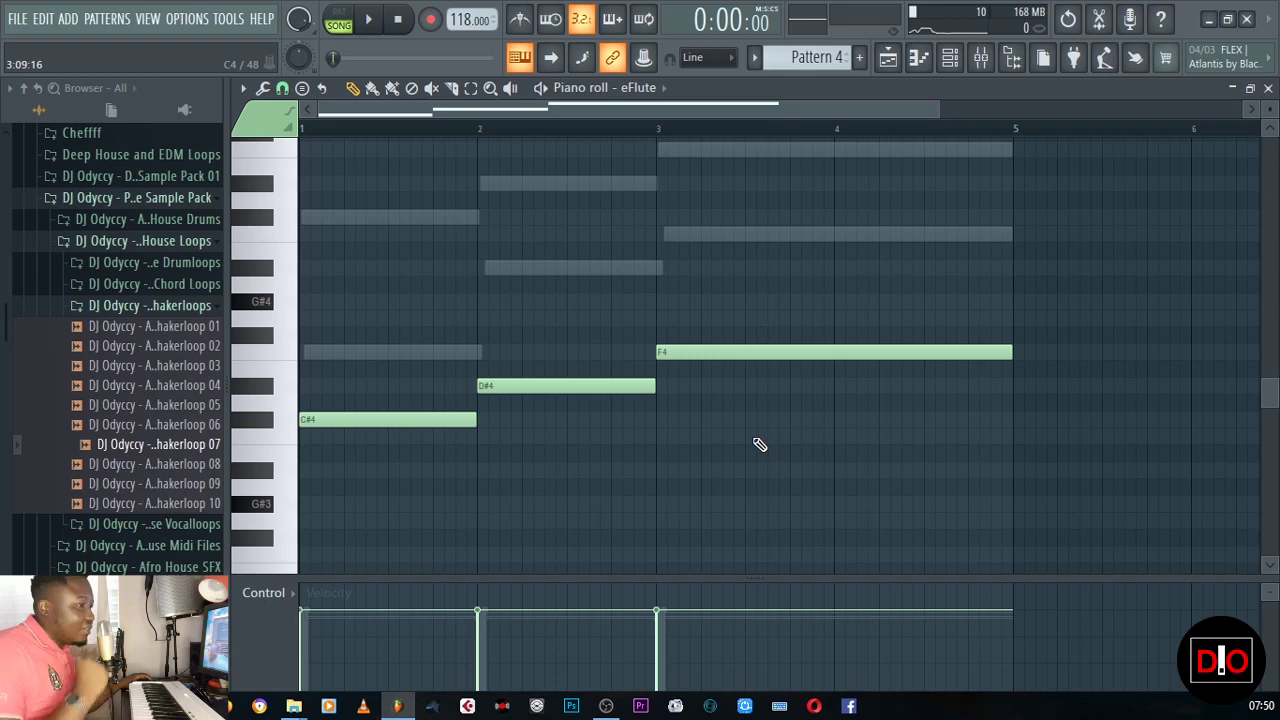
click(1266, 89)
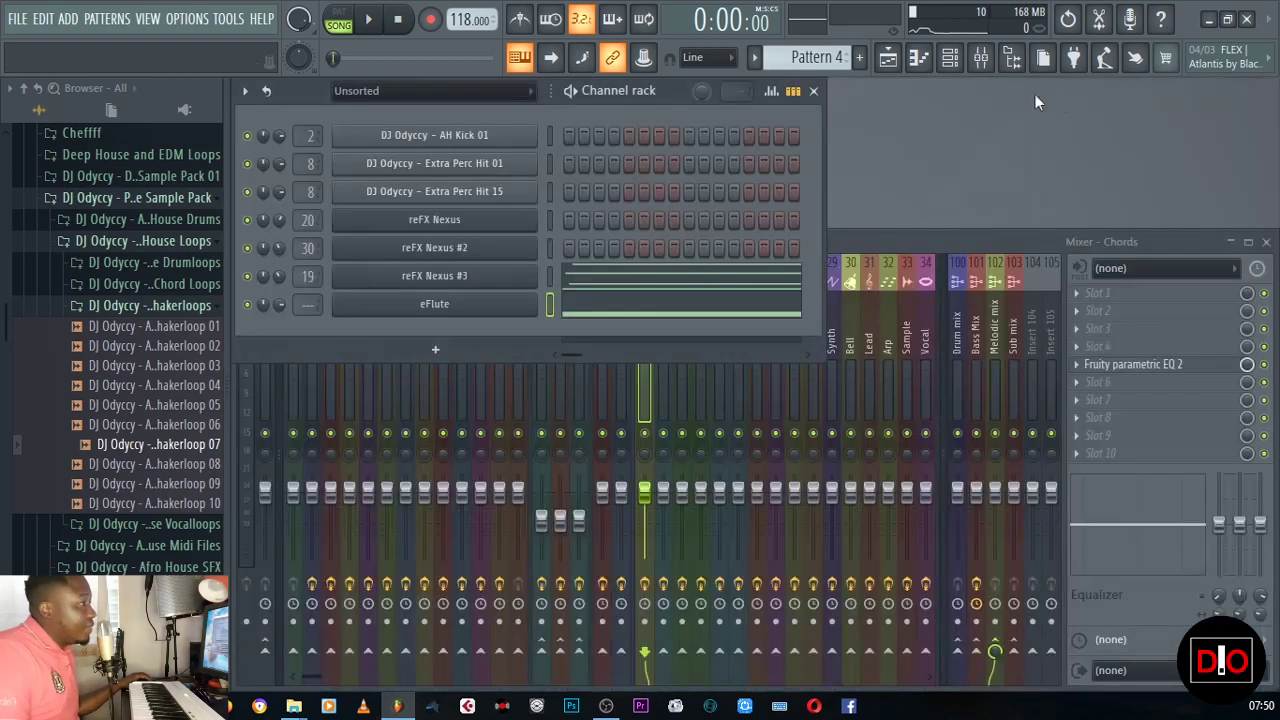
- Switch playback to pattern mode and audition Pattern 4 with the eFlute part
click(592, 325)
click(340, 19)
click(368, 19)
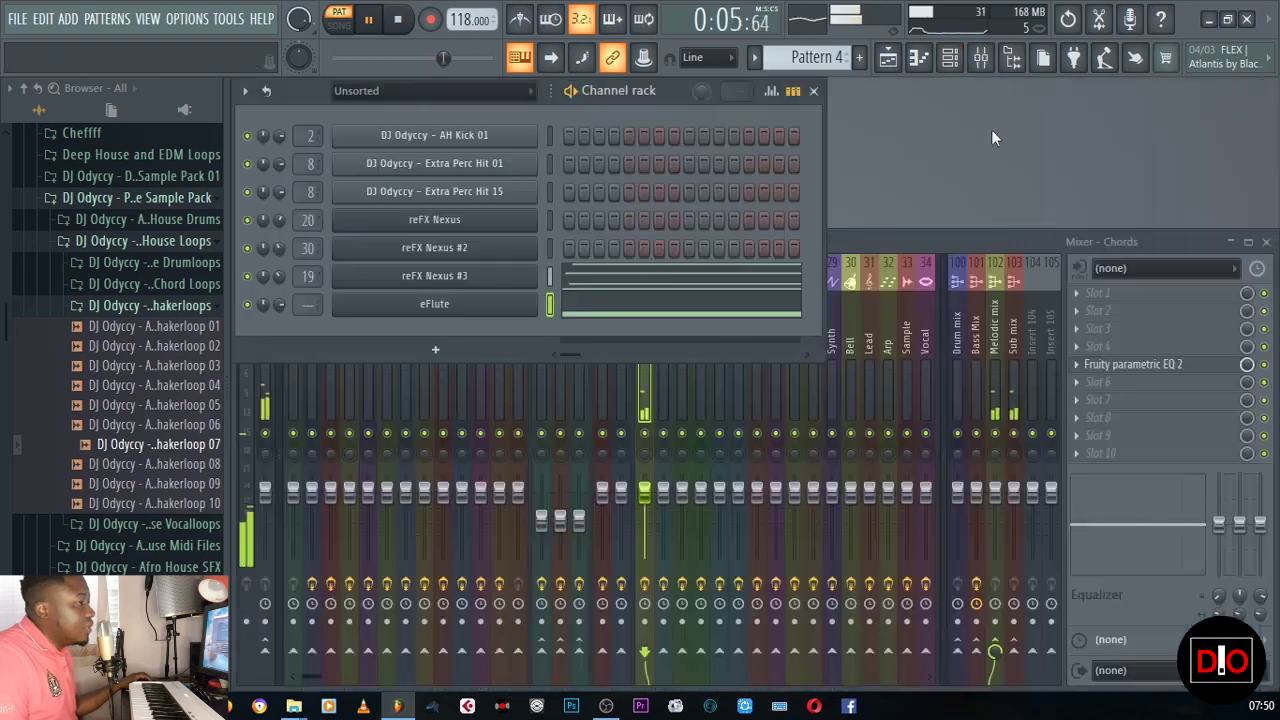
click(1234, 89)
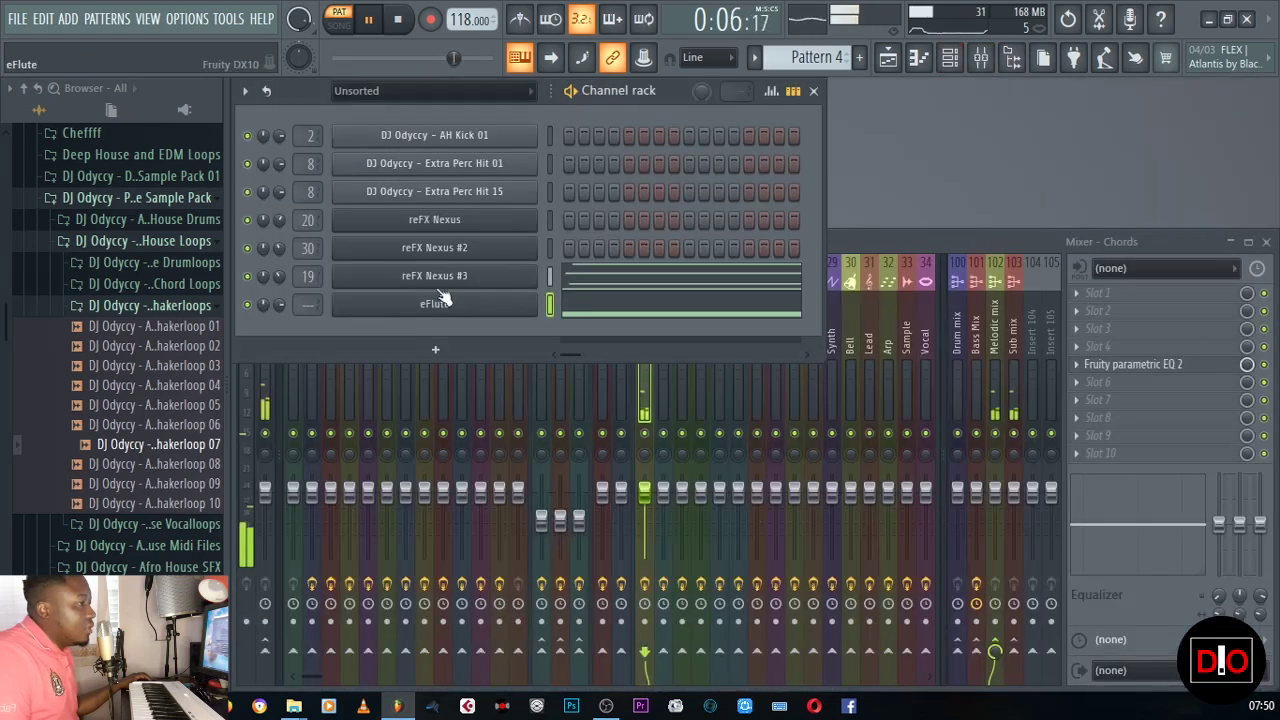
key(space)
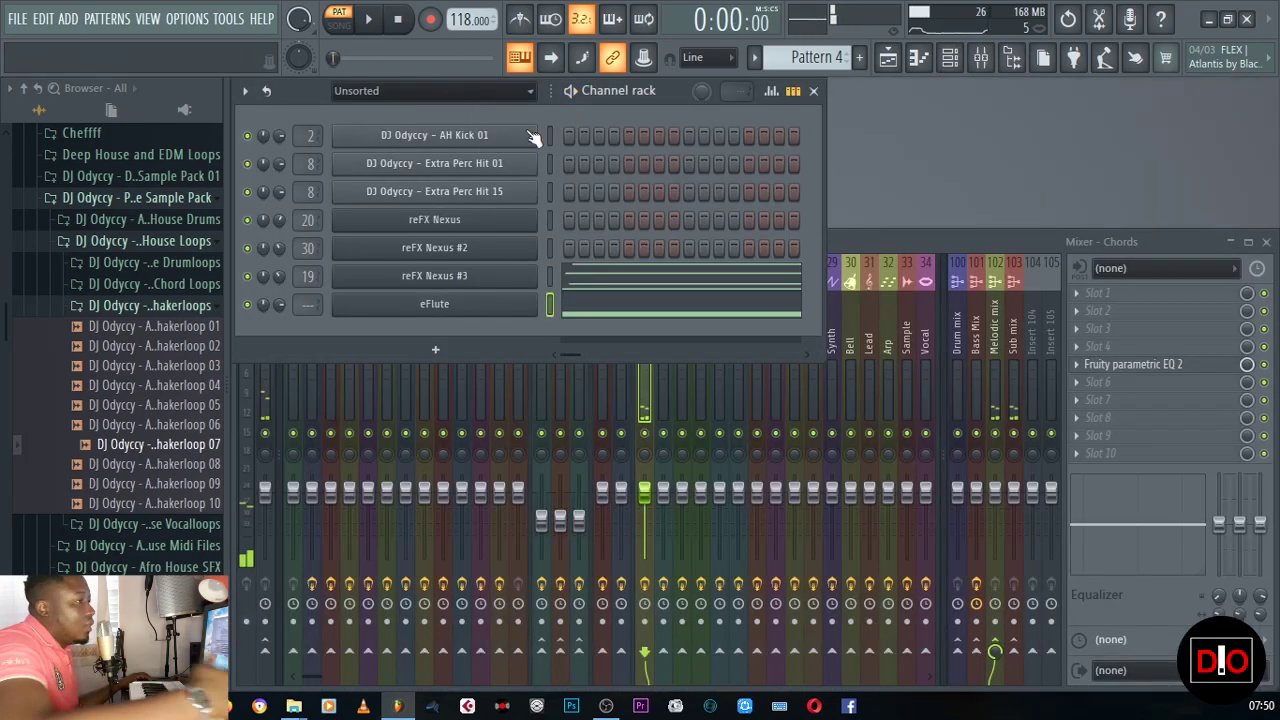
- Try transposing the three eFlute notes down one octave to C#3, D#3 and F3 and play the pattern
click(630, 307)
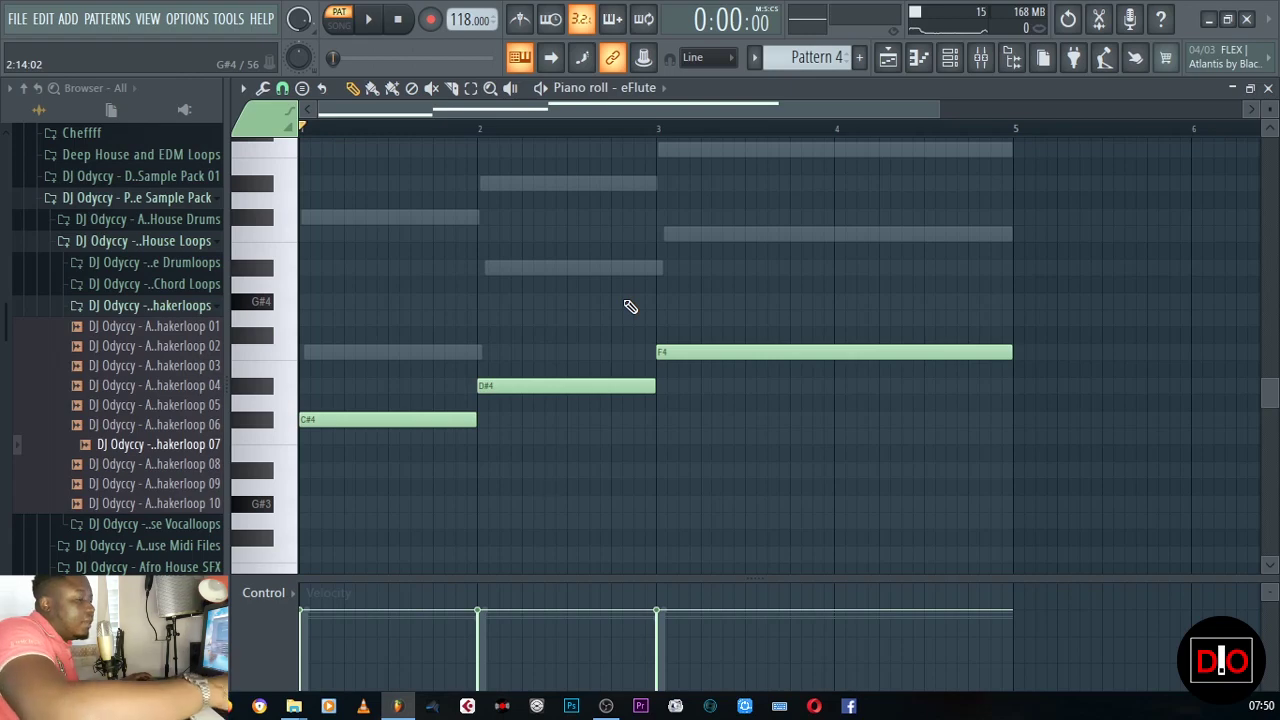
key(ctrl+Down)
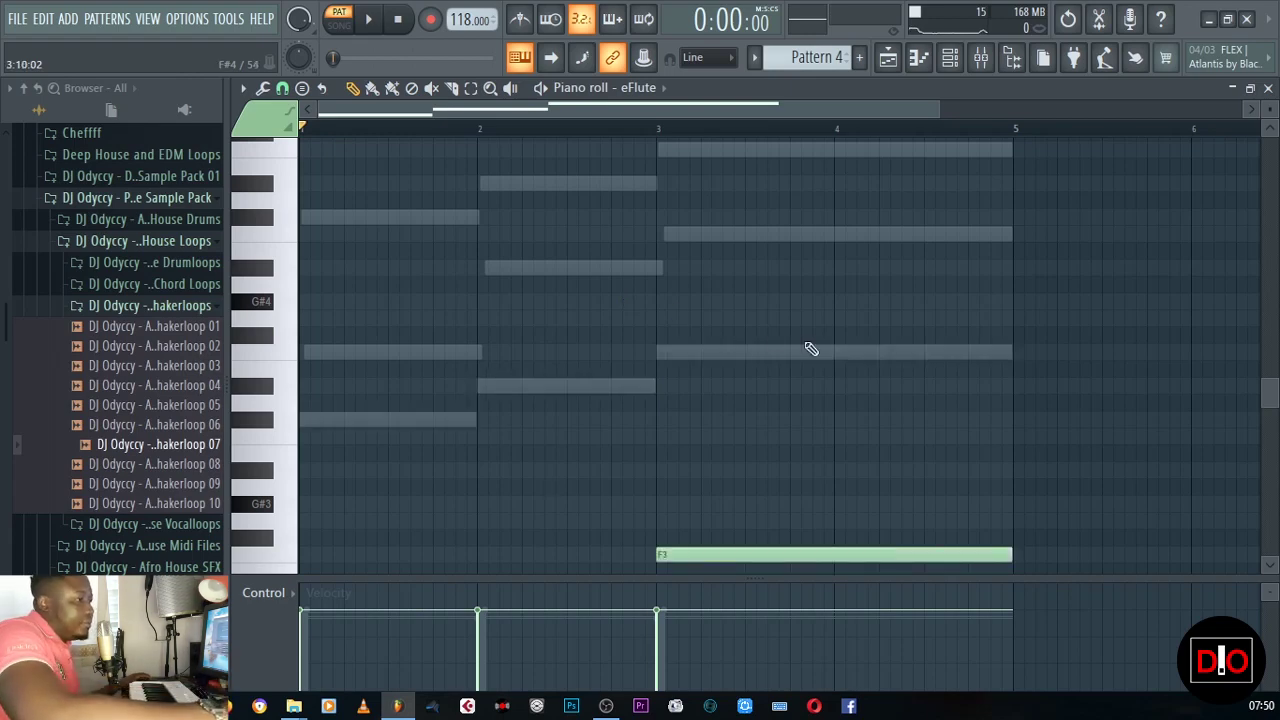
scroll(800, 350, down, 4)
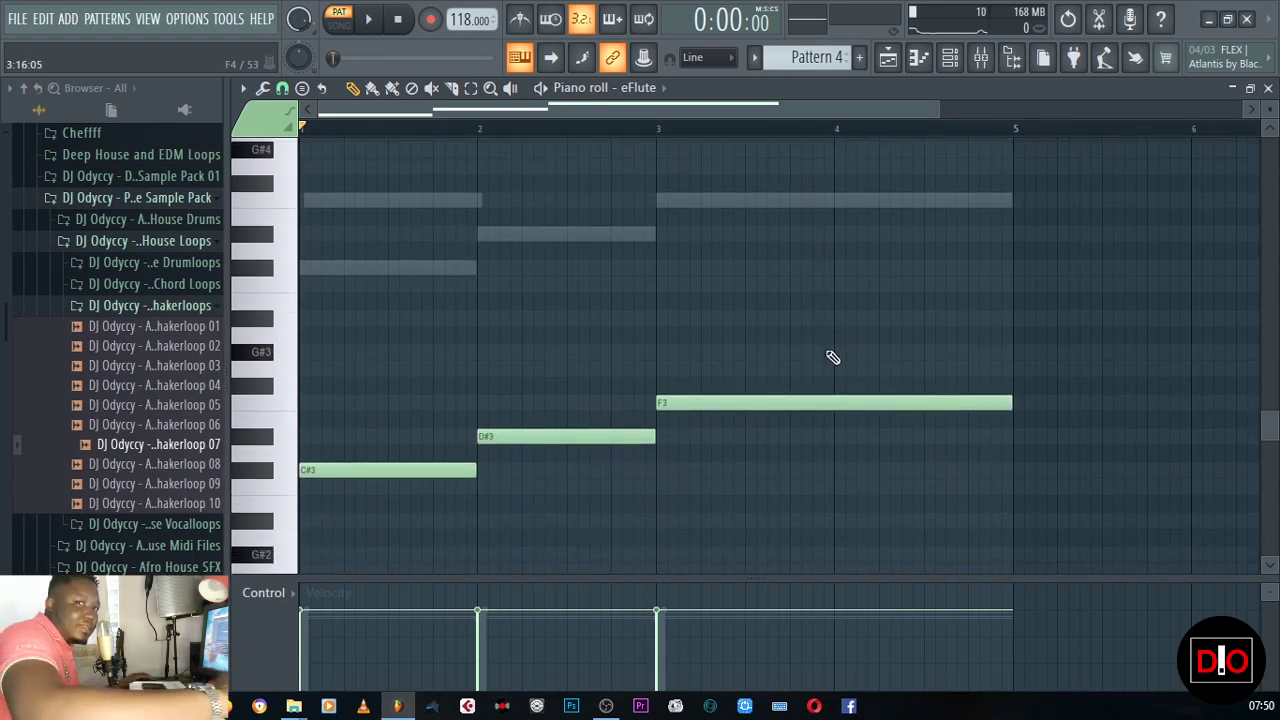
key(space)
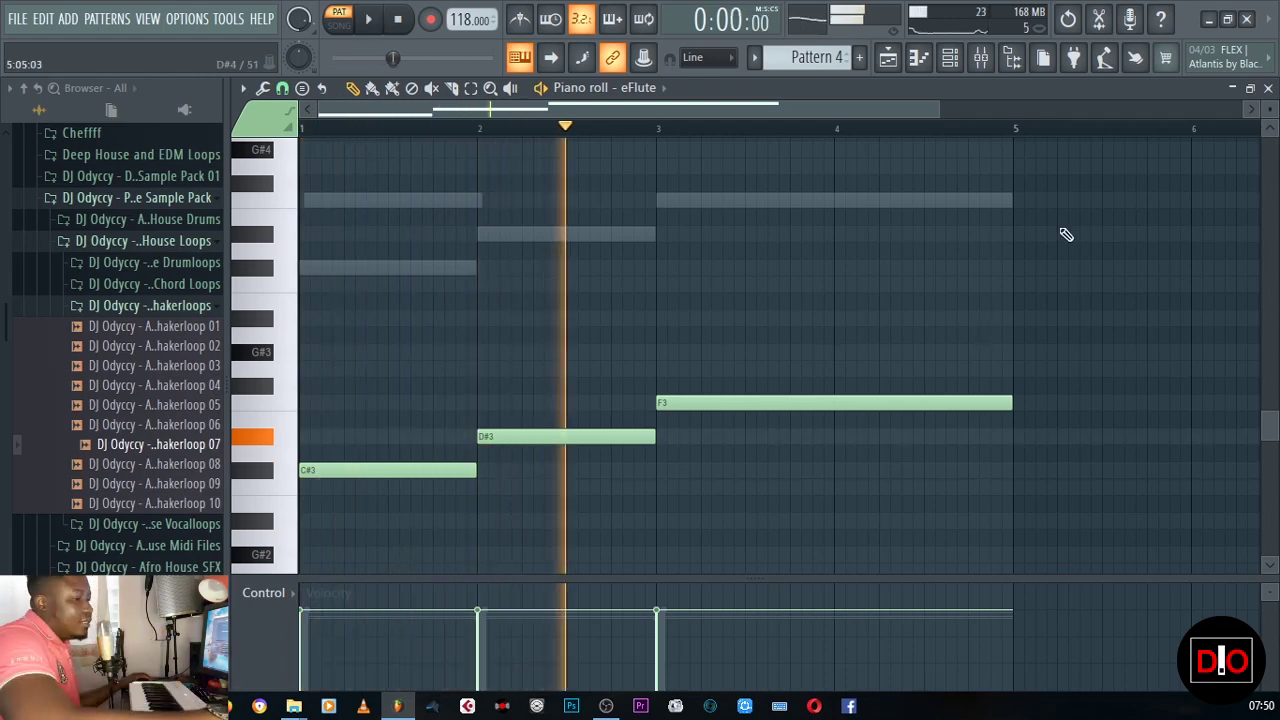
key(space)
- Transpose the eFlute notes back up one octave, audition Pattern 4 and bring the mixer to the front
key(ctrl+Up)
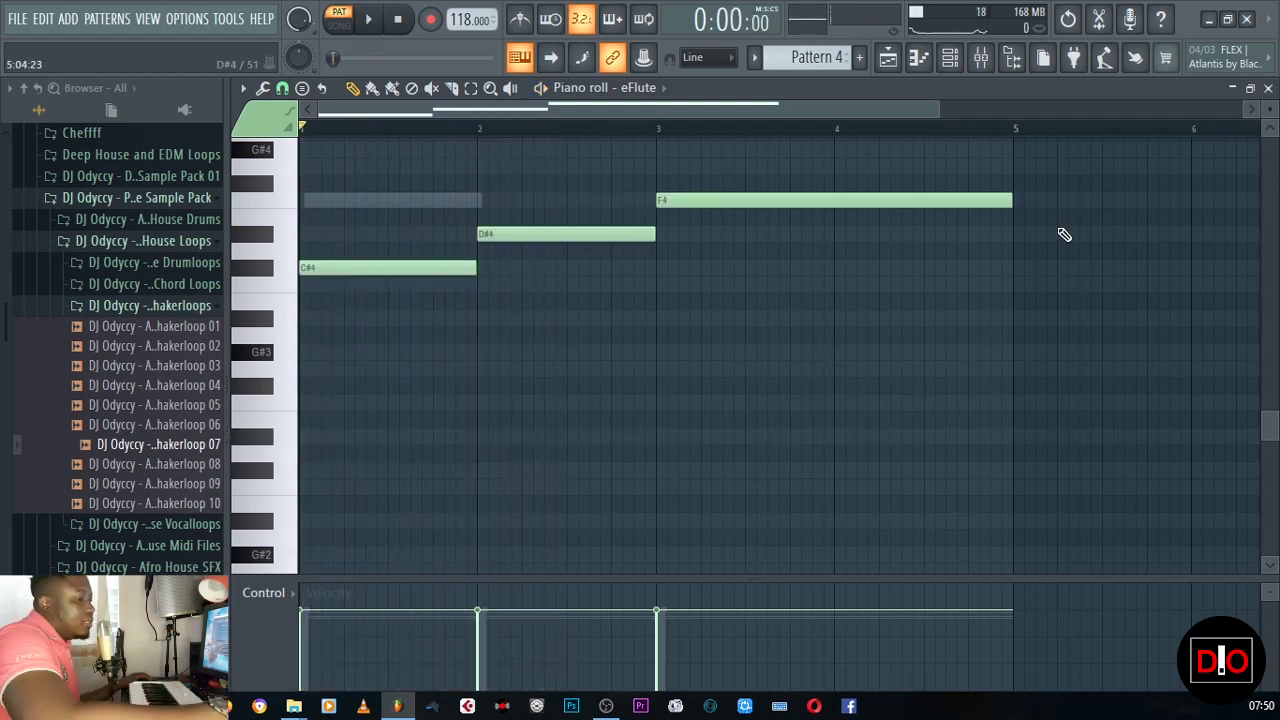
key(space)
key(F7)
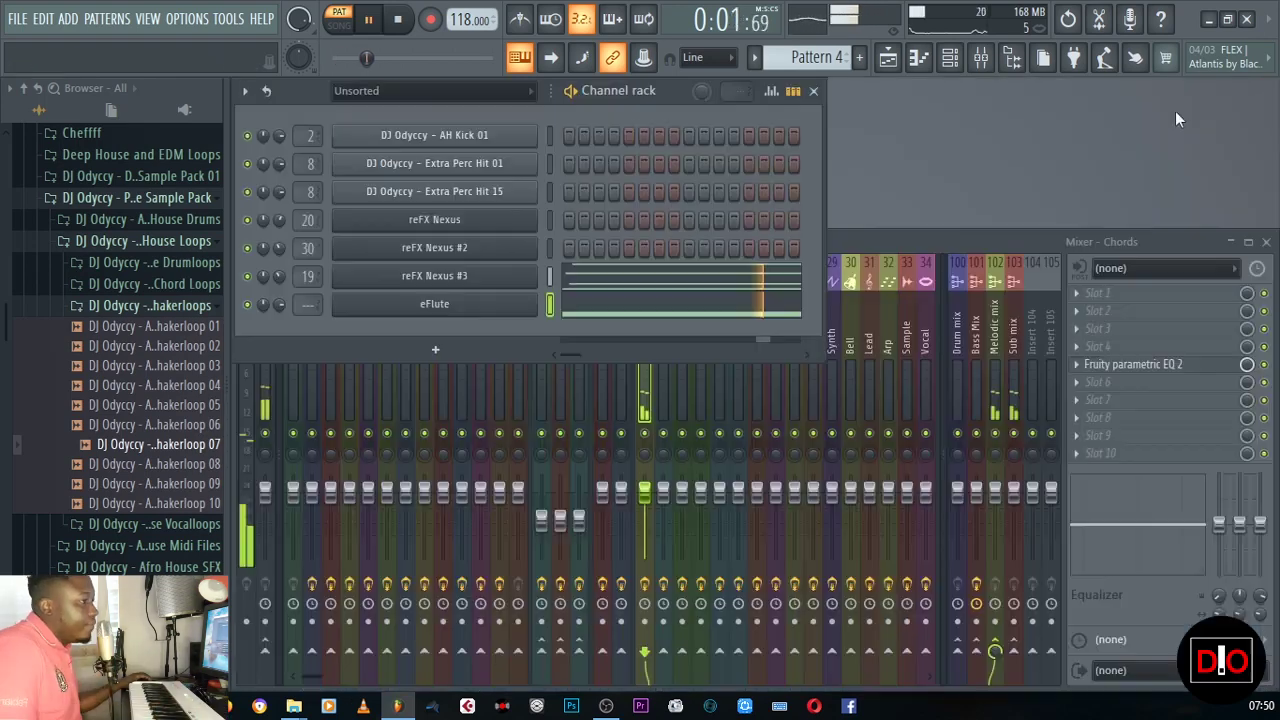
click(398, 22)
click(903, 242)
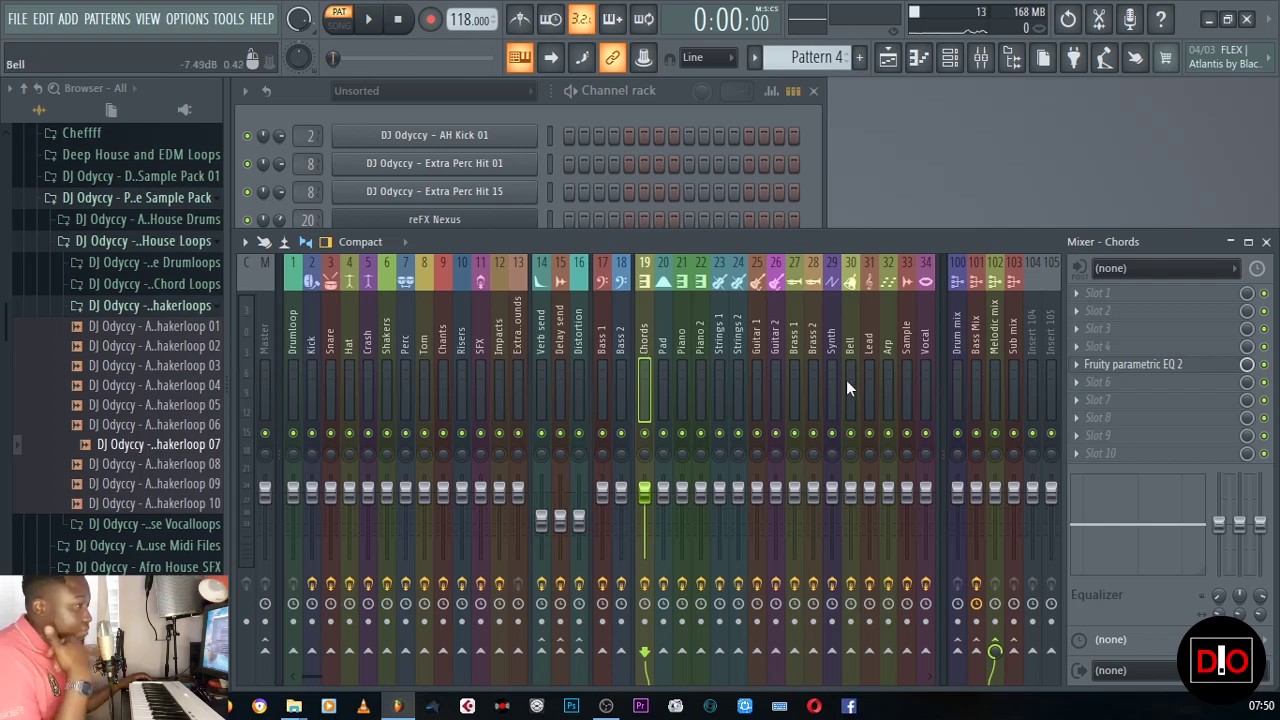
- Raise the high-pass cutoff of the Chords track's Fruity Parametric EQ 2 to the band 3 frequency and audition Pattern 4
click(1135, 366)
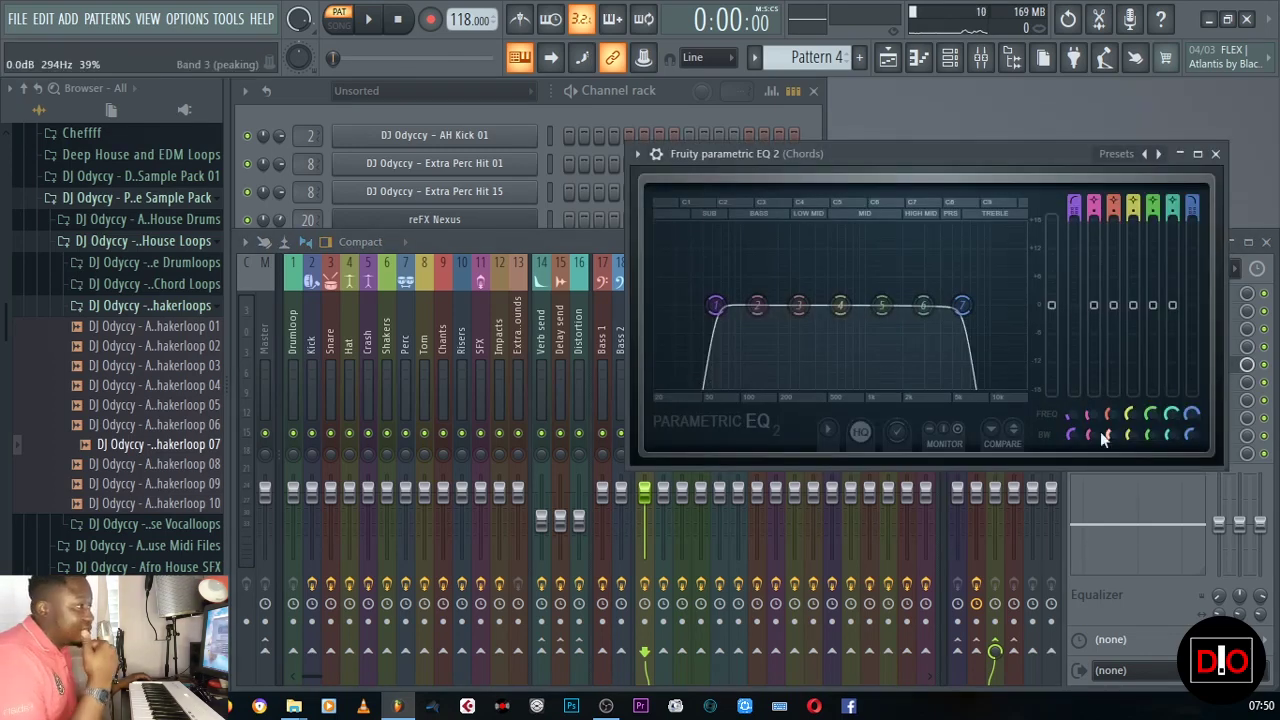
drag(715, 305, 755, 305)
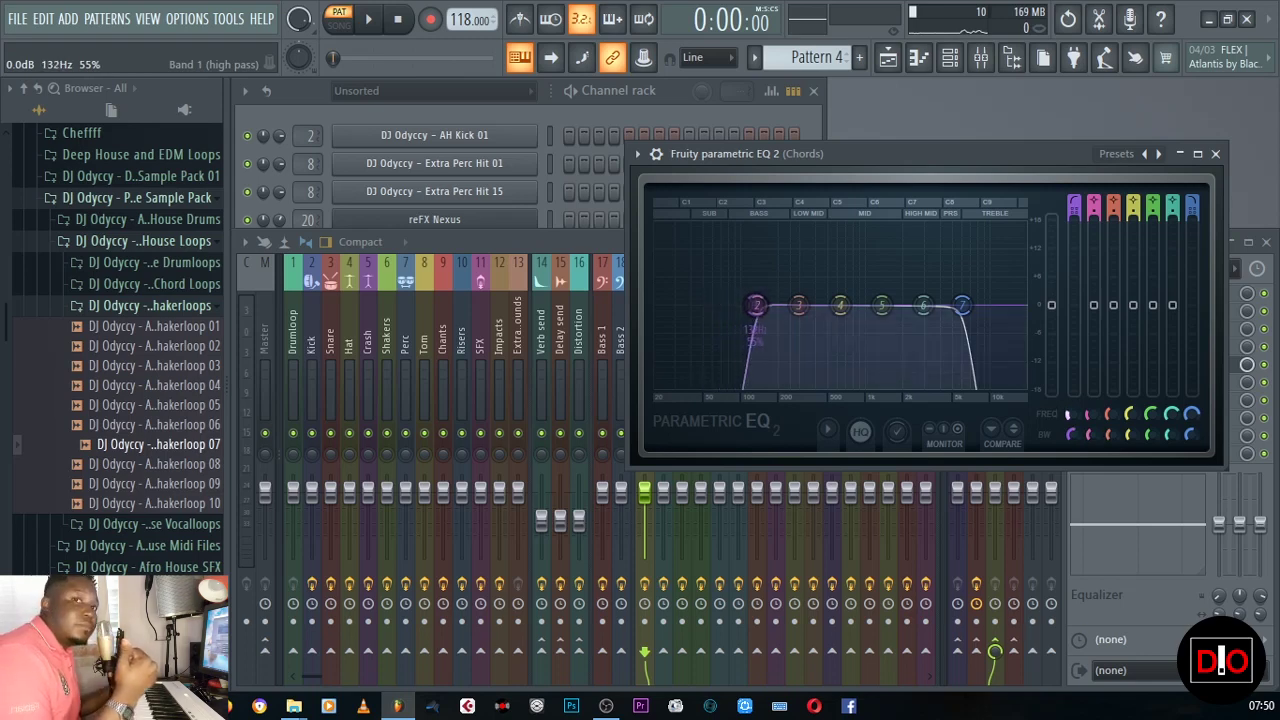
drag(1073, 417, 1073, 417)
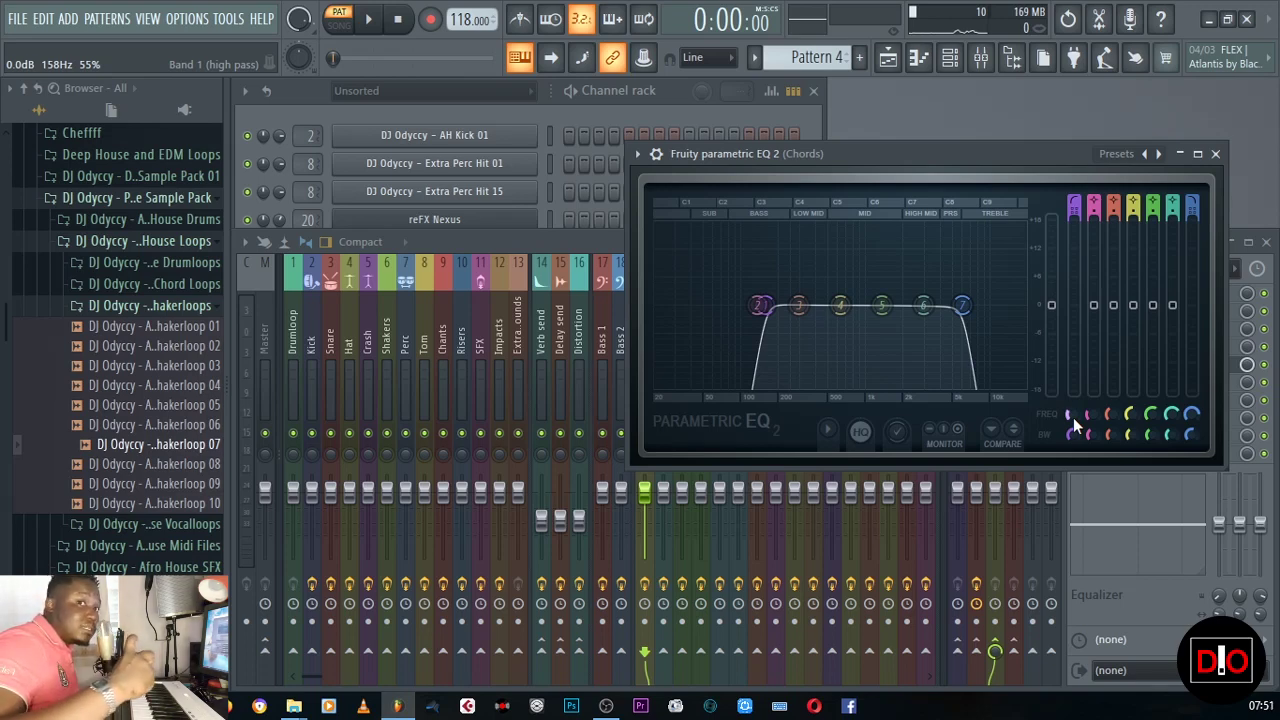
drag(1073, 417, 1050, 447)
key(space)
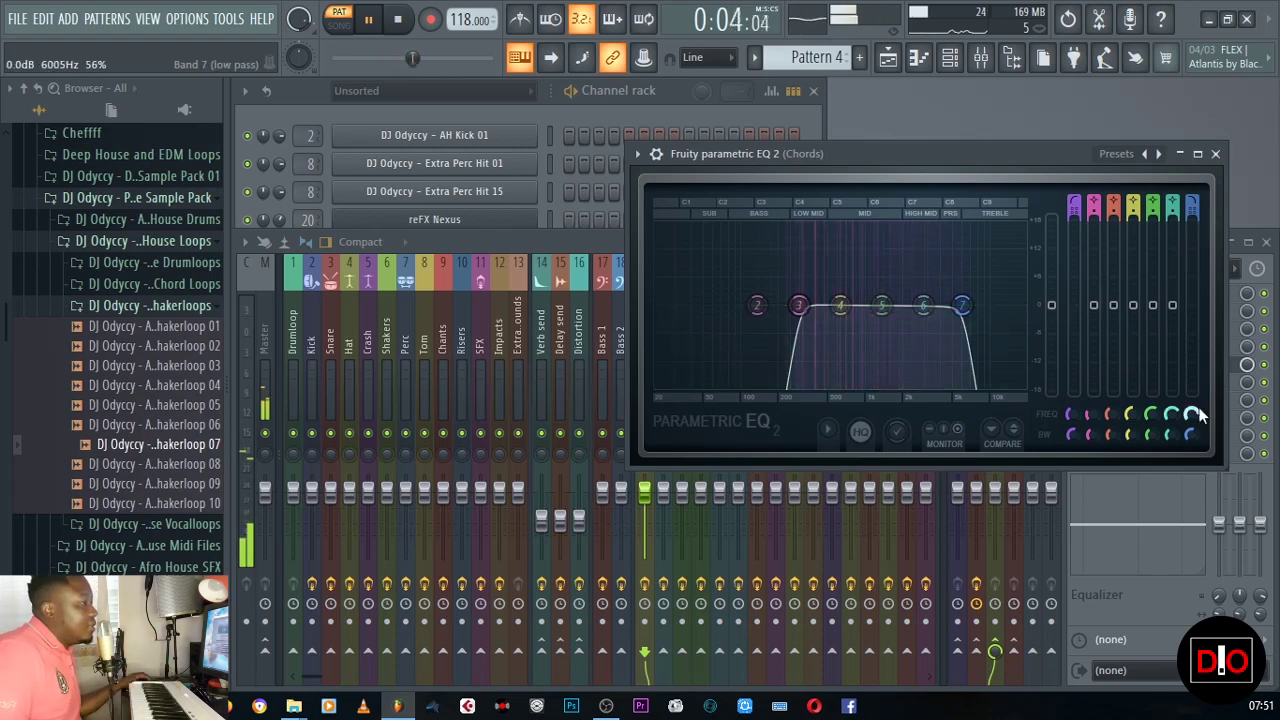
click(1215, 153)
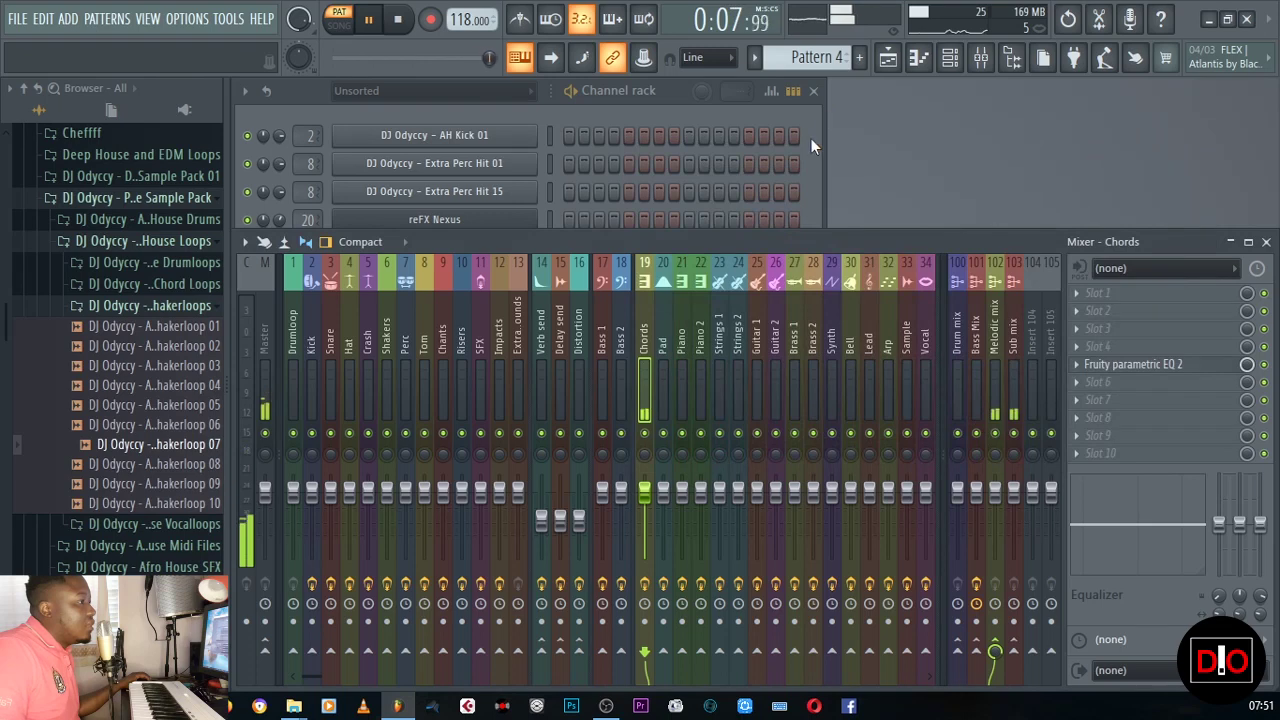
click(811, 138)
key(space)
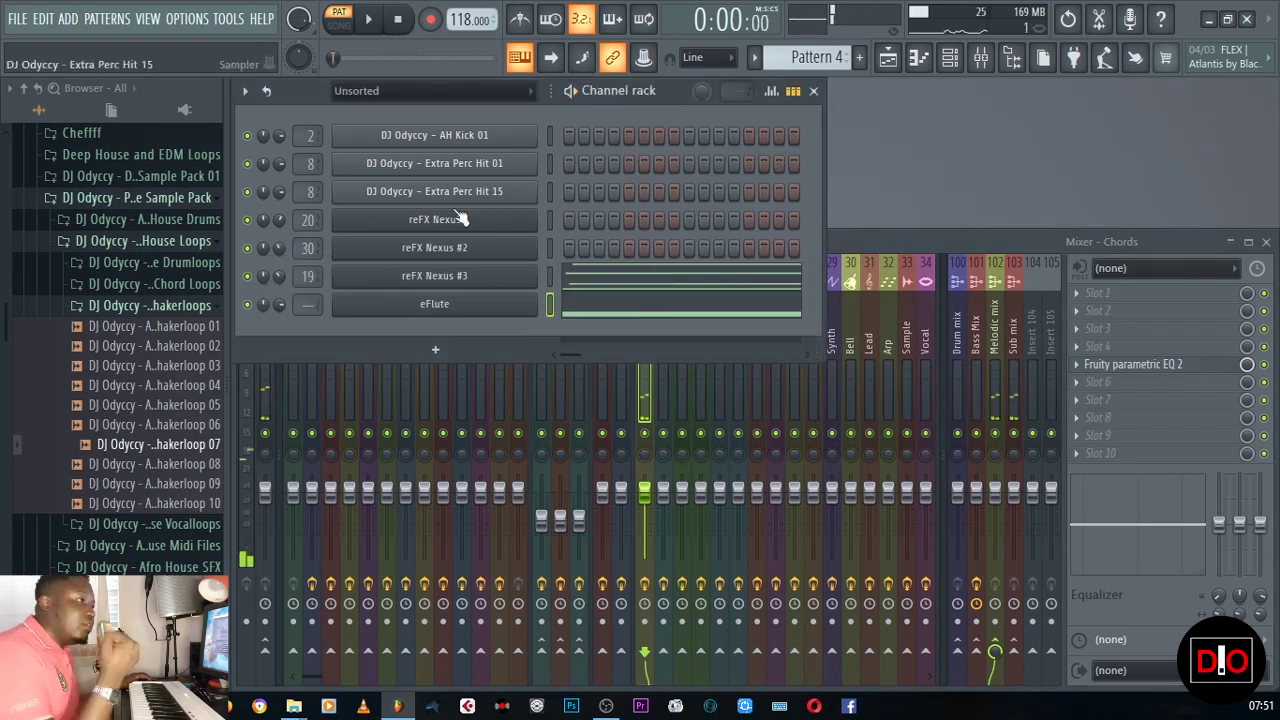
- Change the reFX Nexus #3 preset to PN Ballad Grand Piano and play Pattern 4
click(438, 280)
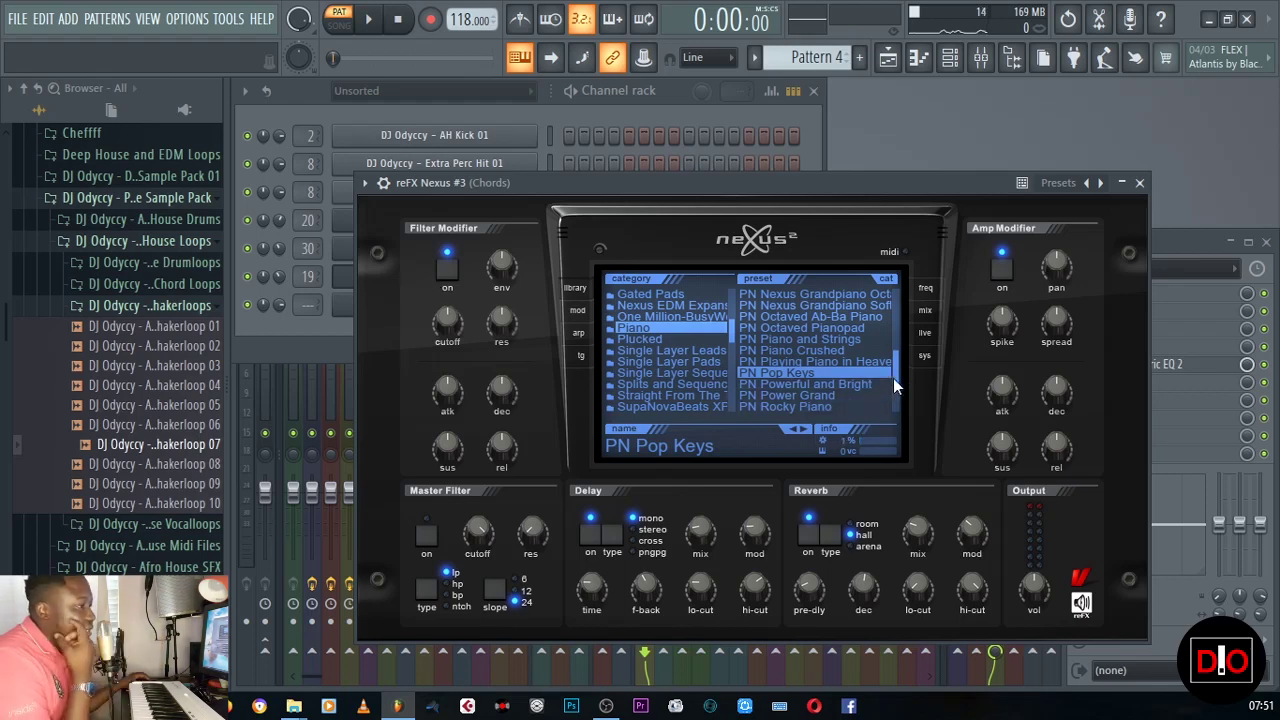
drag(895, 364, 894, 398)
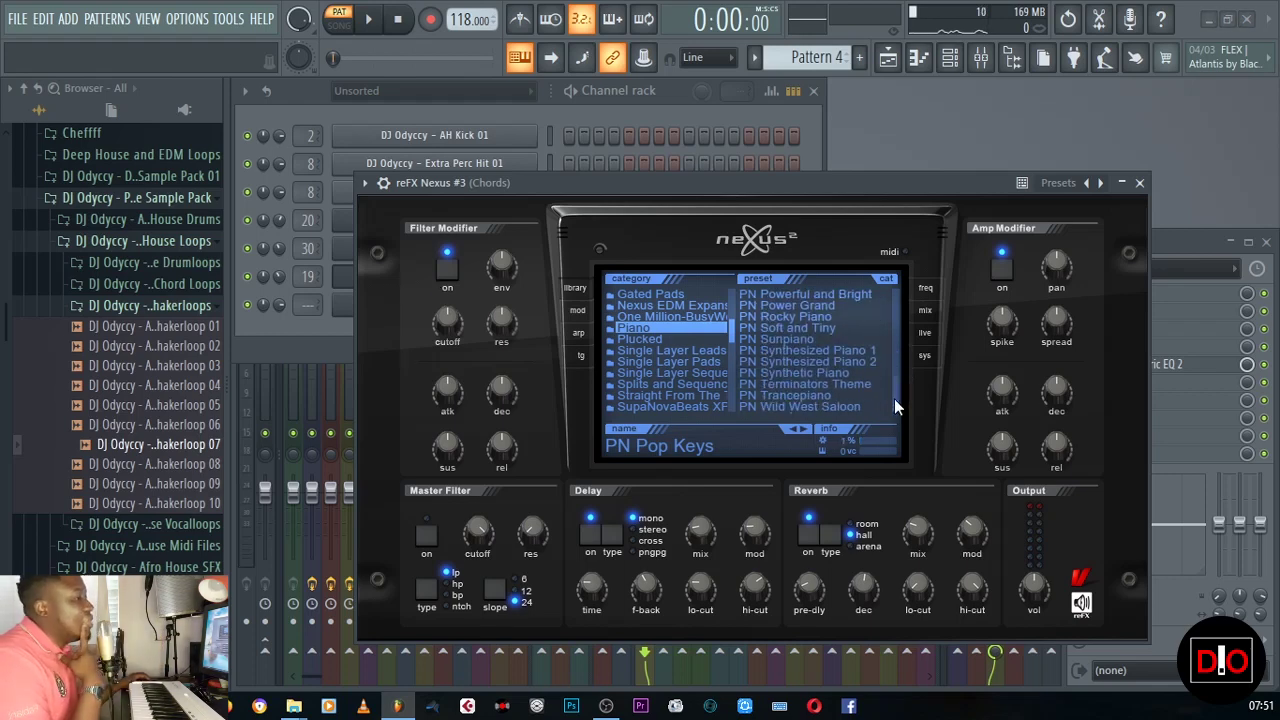
drag(895, 393, 895, 316)
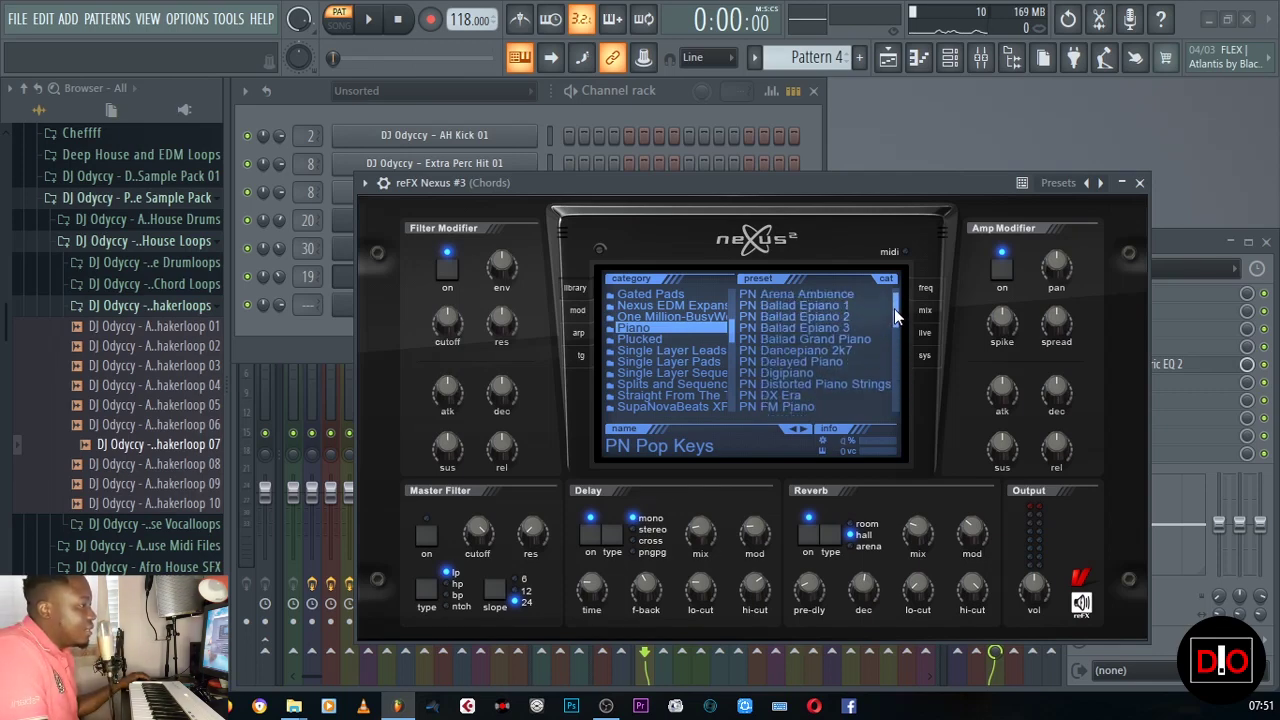
click(834, 342)
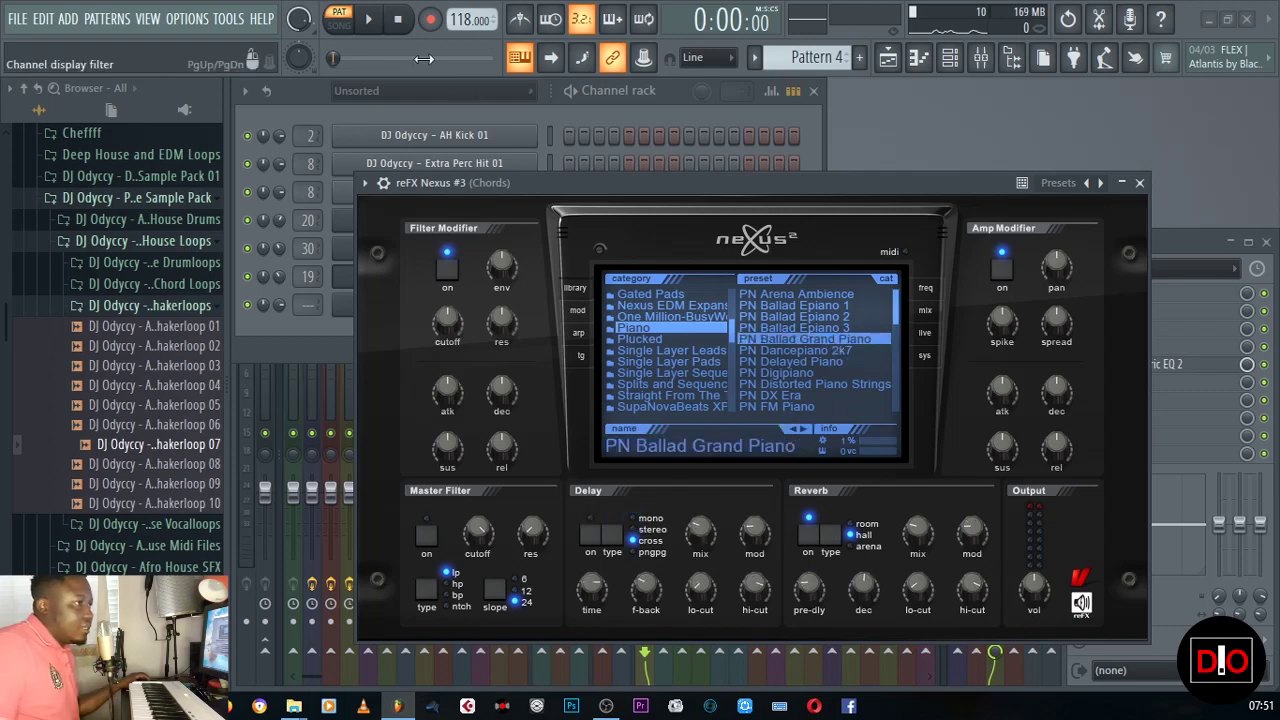
click(376, 30)
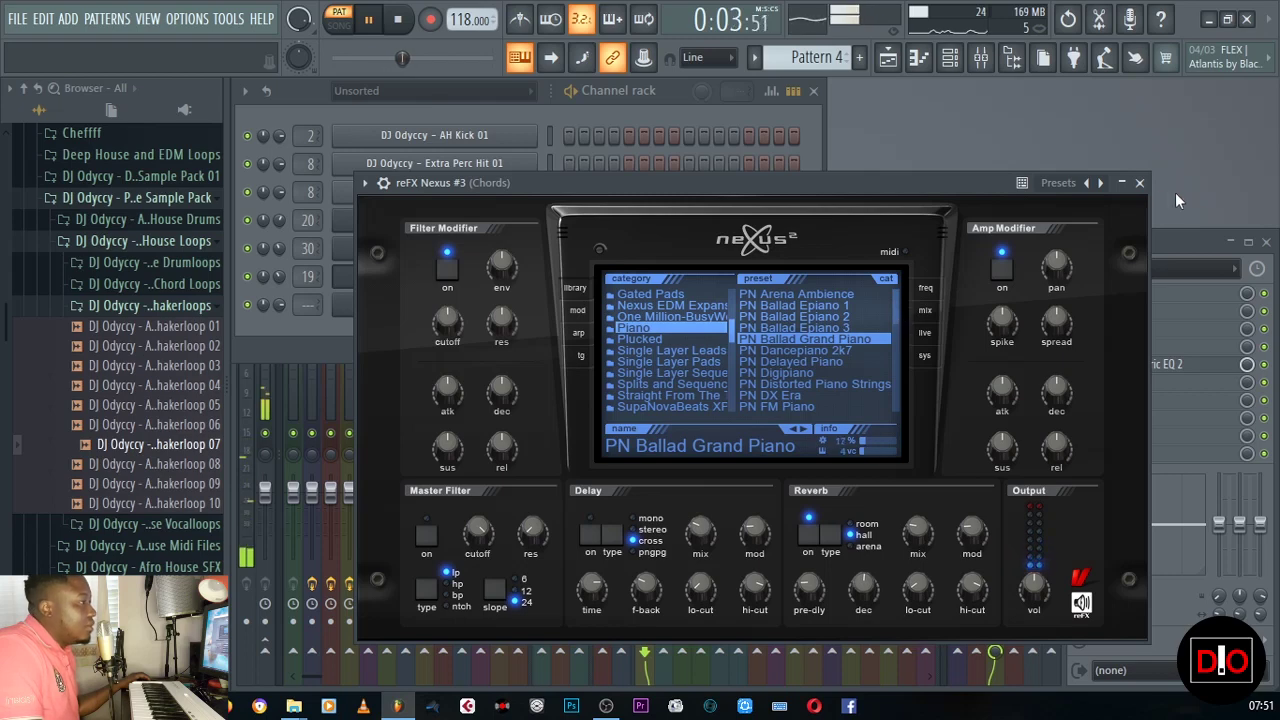
click(1140, 184)
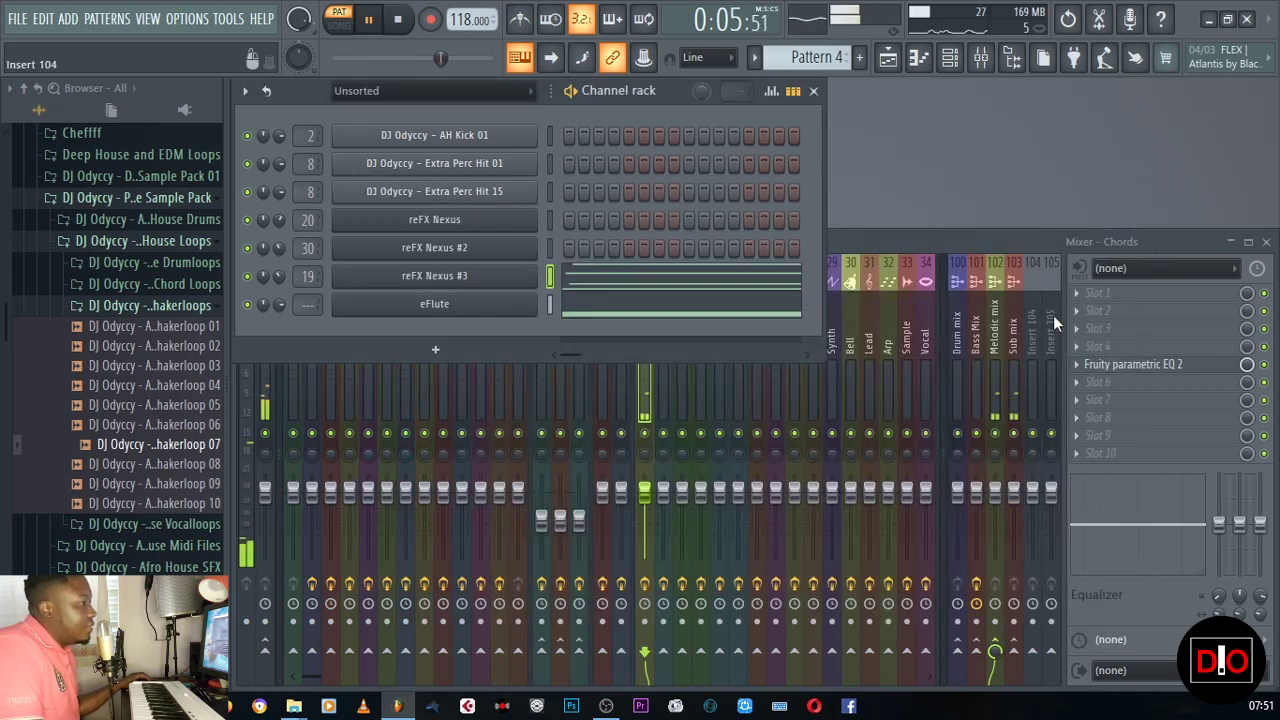
- Lower the low-pass band 7 of the Chords track's Fruity Parametric EQ 2 to just below band 6 while the pattern plays
click(1150, 365)
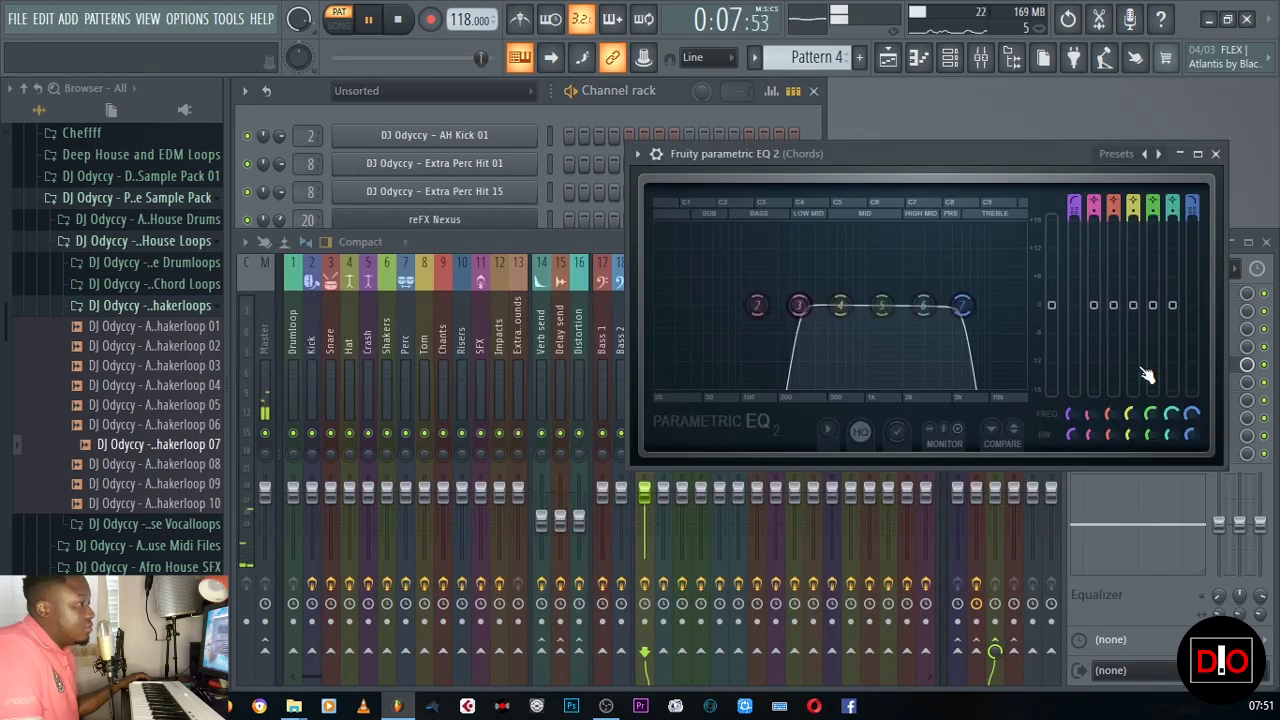
drag(1190, 413, 1190, 440)
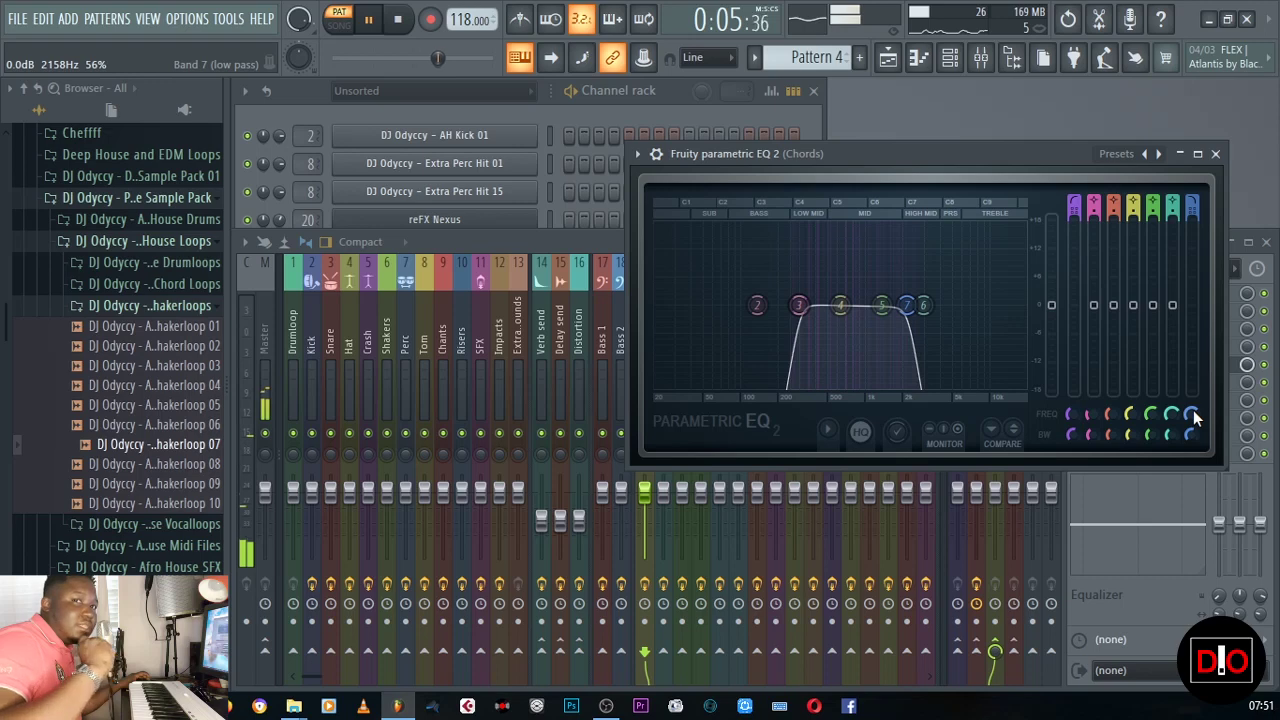
drag(1193, 410, 1193, 403)
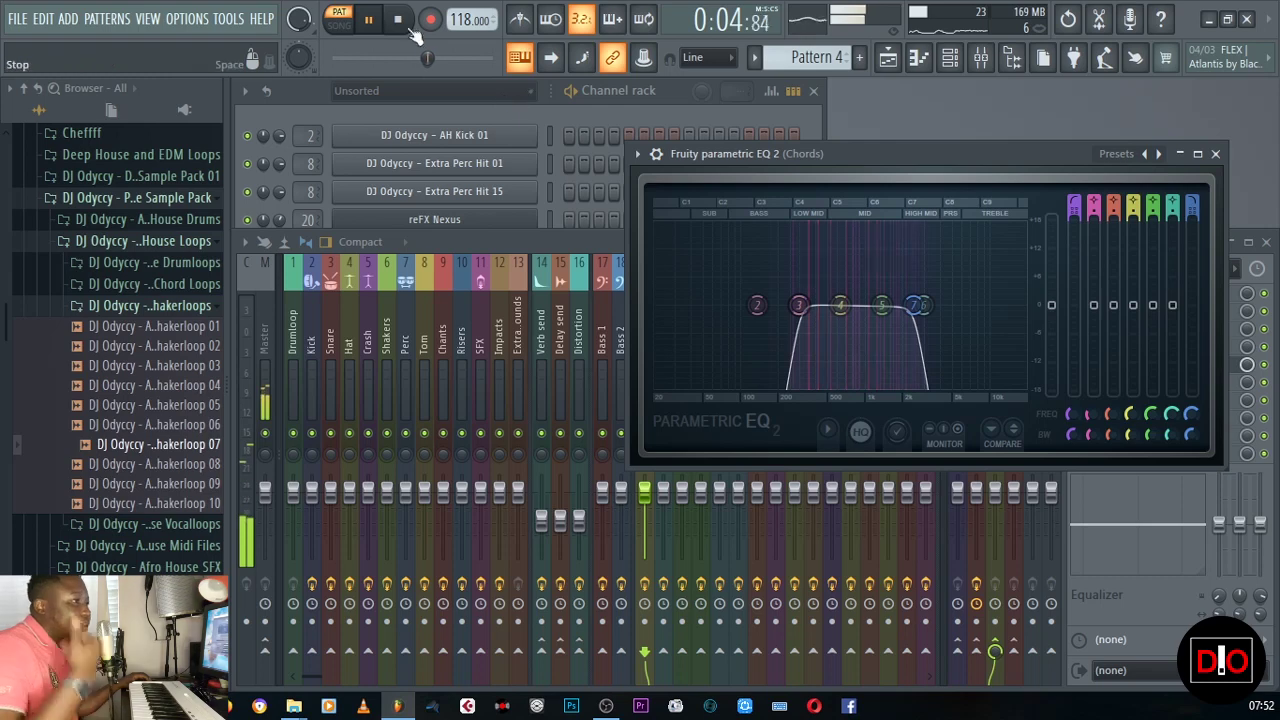
- Audition the arrangement in song mode, close the Chords EQ and adjust the first reFX Nexus channel's volume
click(353, 34)
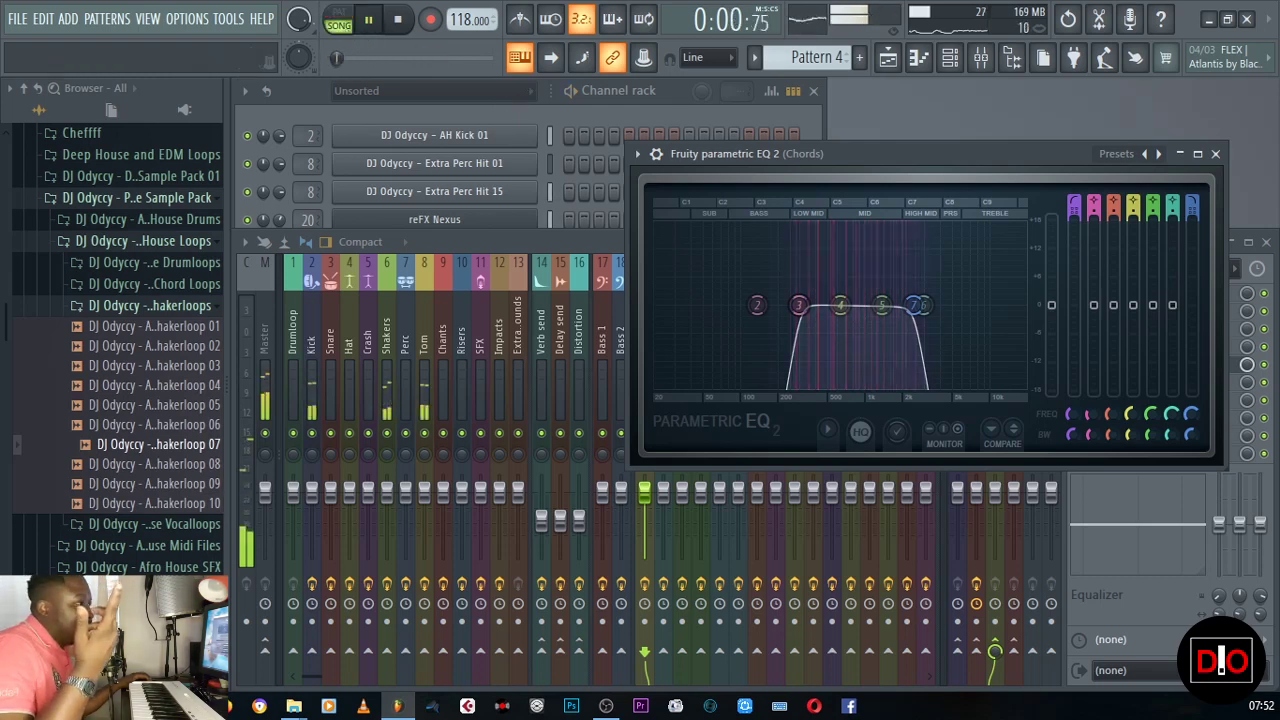
click(1218, 152)
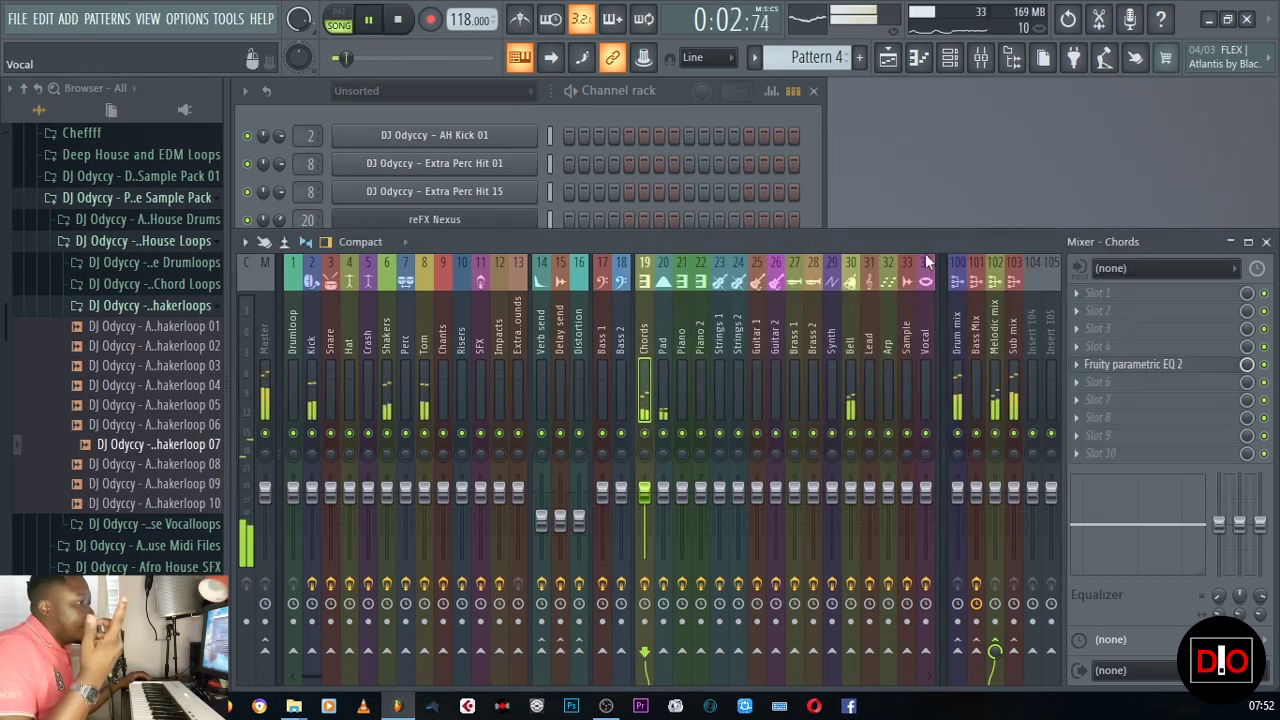
click(812, 202)
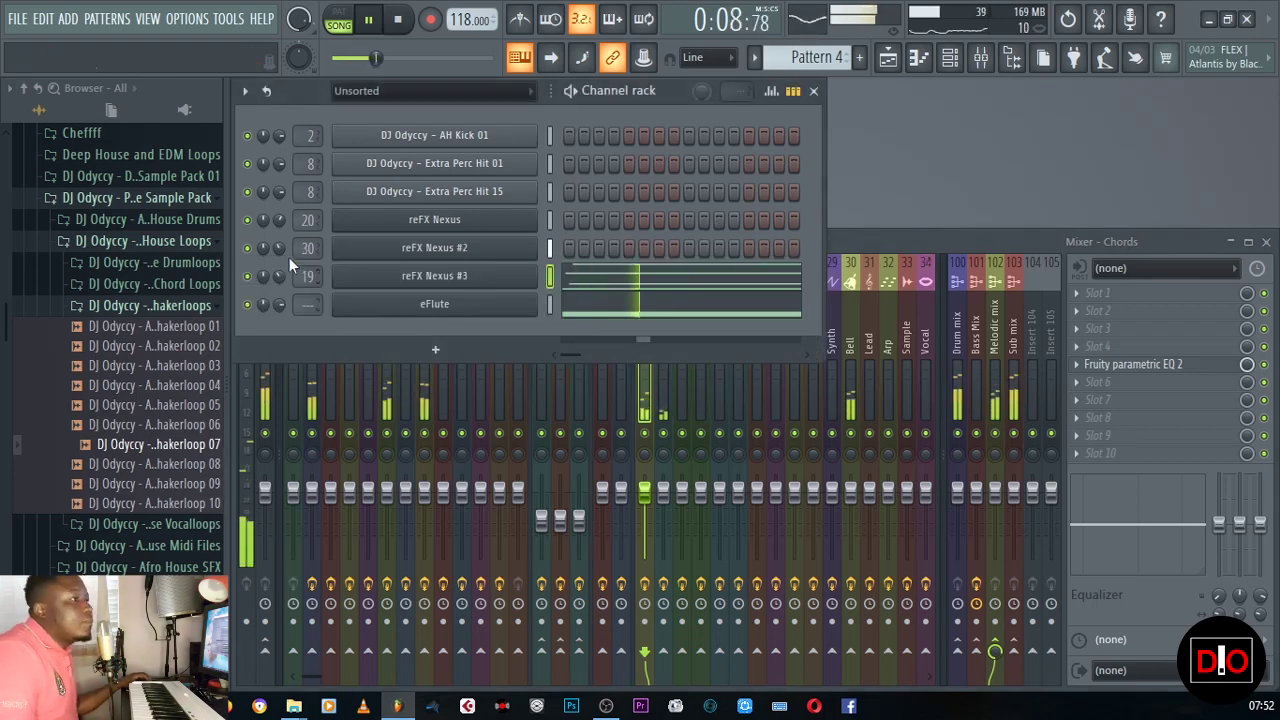
click(281, 221)
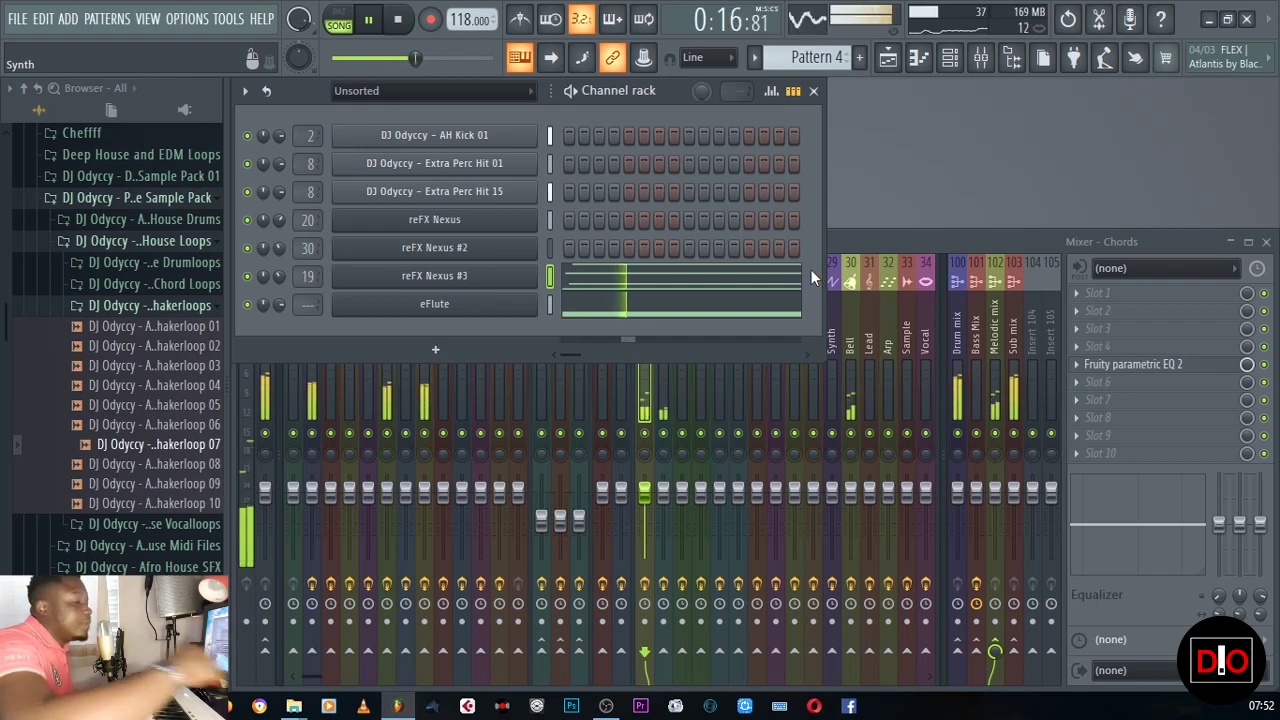
key(space)
- Turn on Porta and Mono in the eFlute channel's polyphony settings
click(692, 318)
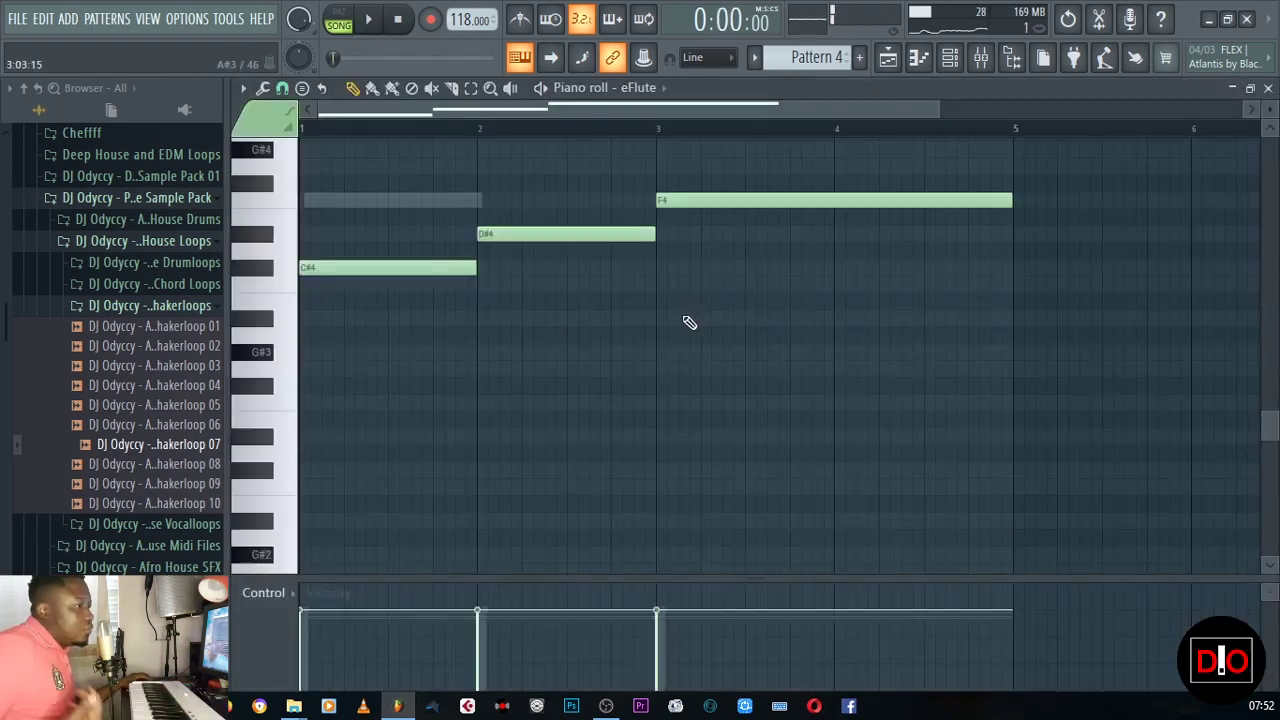
scroll(446, 245, up, 4)
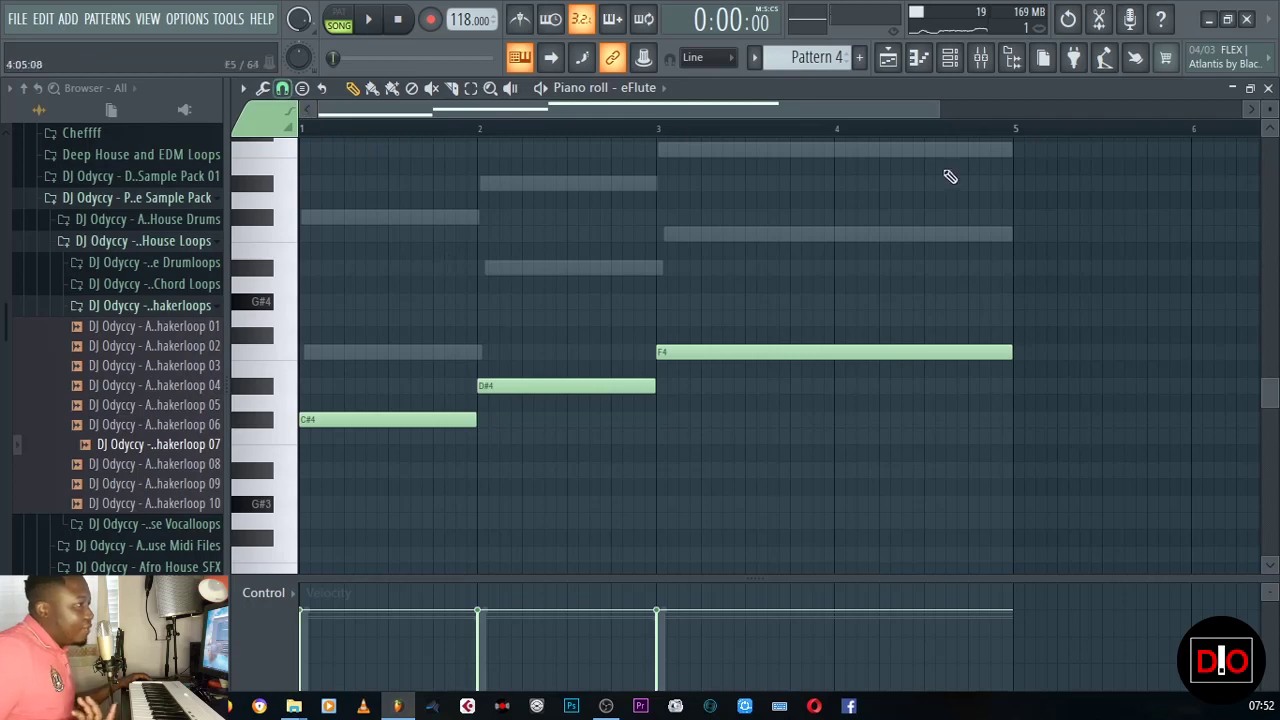
click(1268, 88)
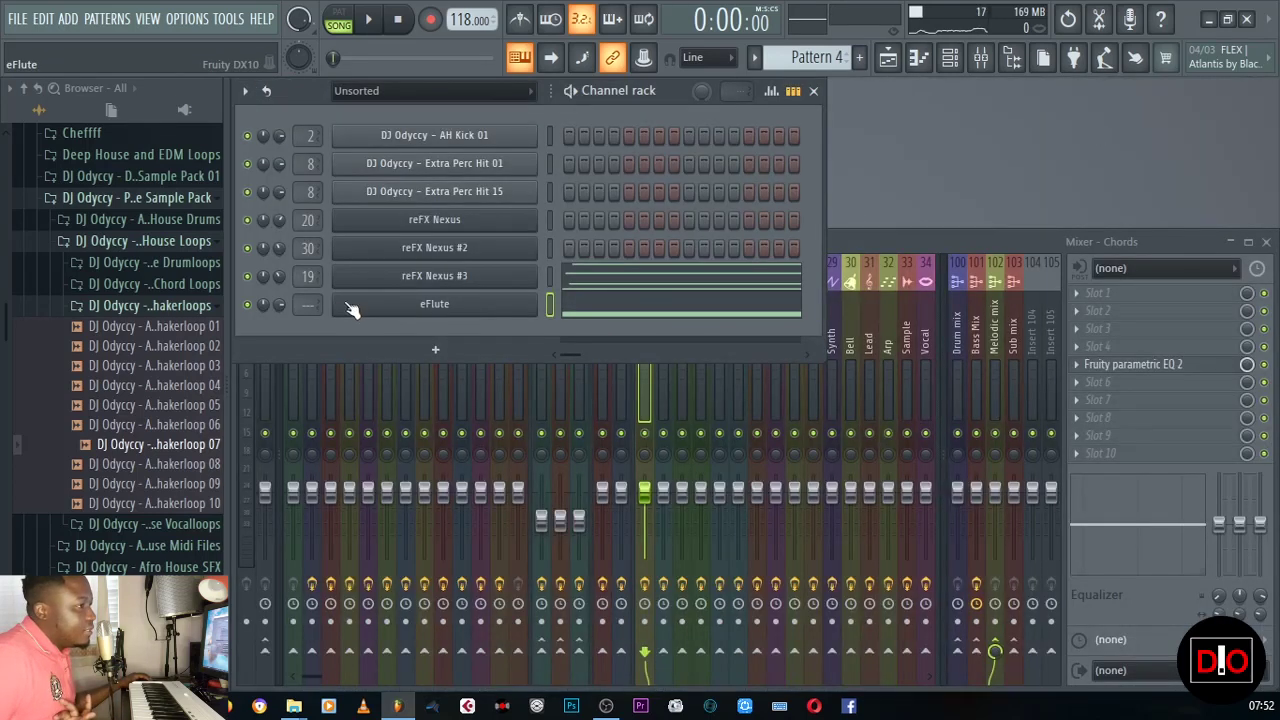
click(446, 320)
click(392, 214)
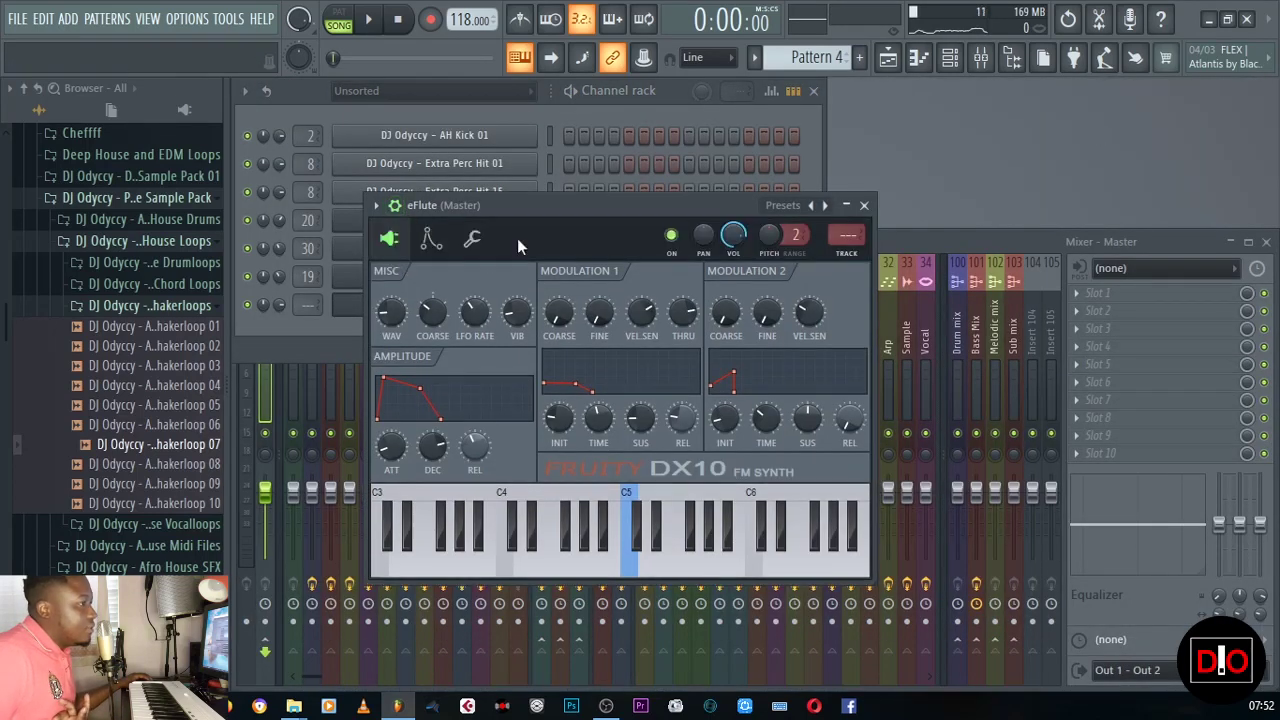
click(488, 243)
click(561, 345)
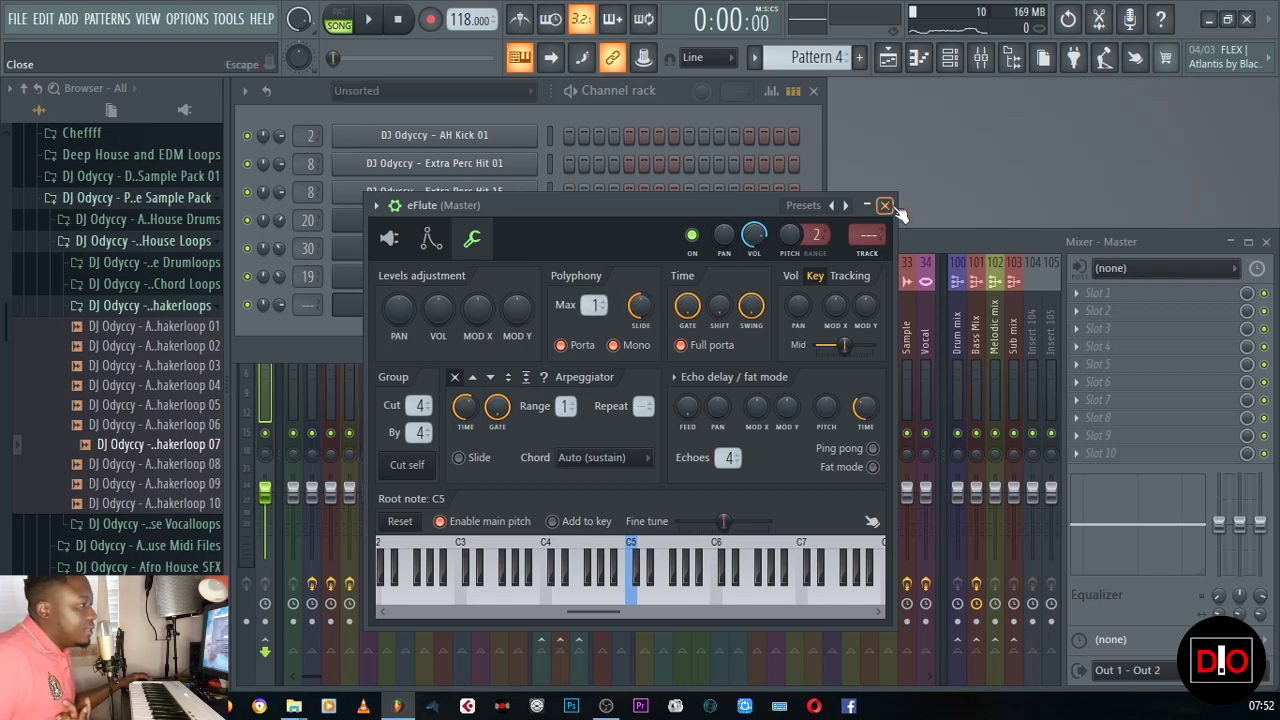
click(884, 205)
- Add a two-step D#5 note to the eFlute part at the middle of bar 4
click(755, 307)
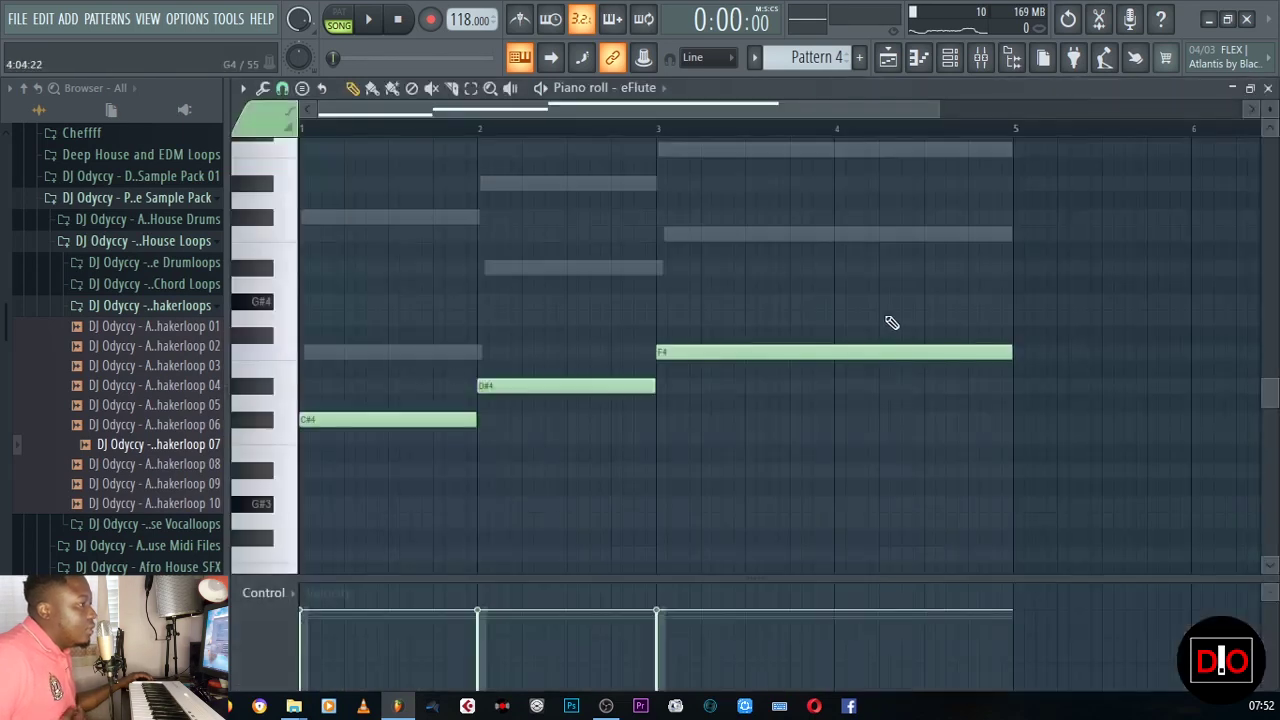
scroll(795, 315, up, 3)
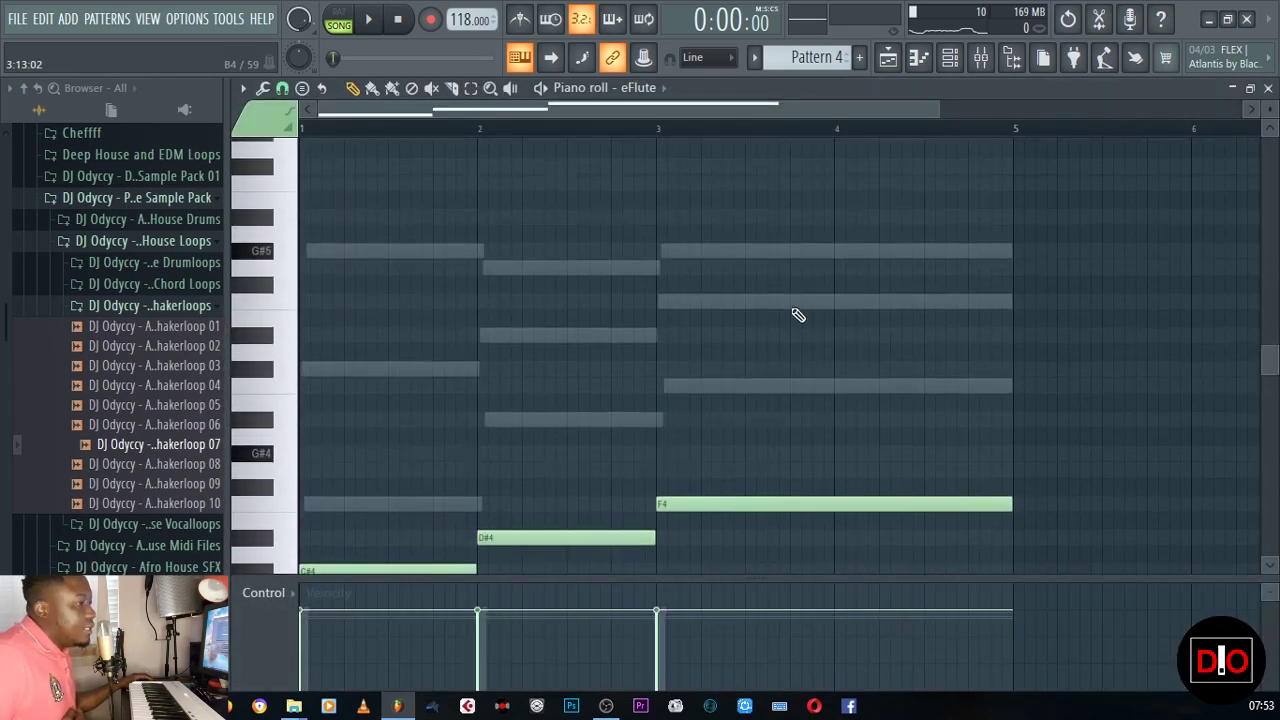
scroll(797, 315, down, 3)
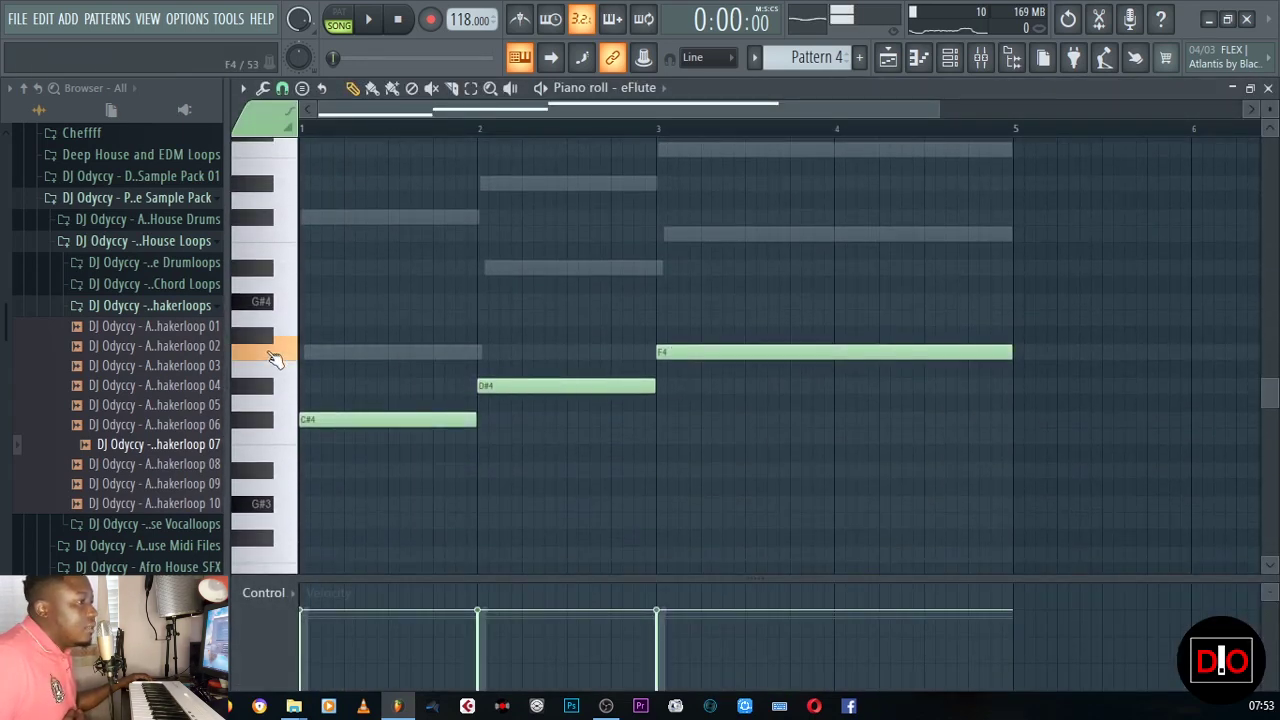
scroll(569, 286, up, 3)
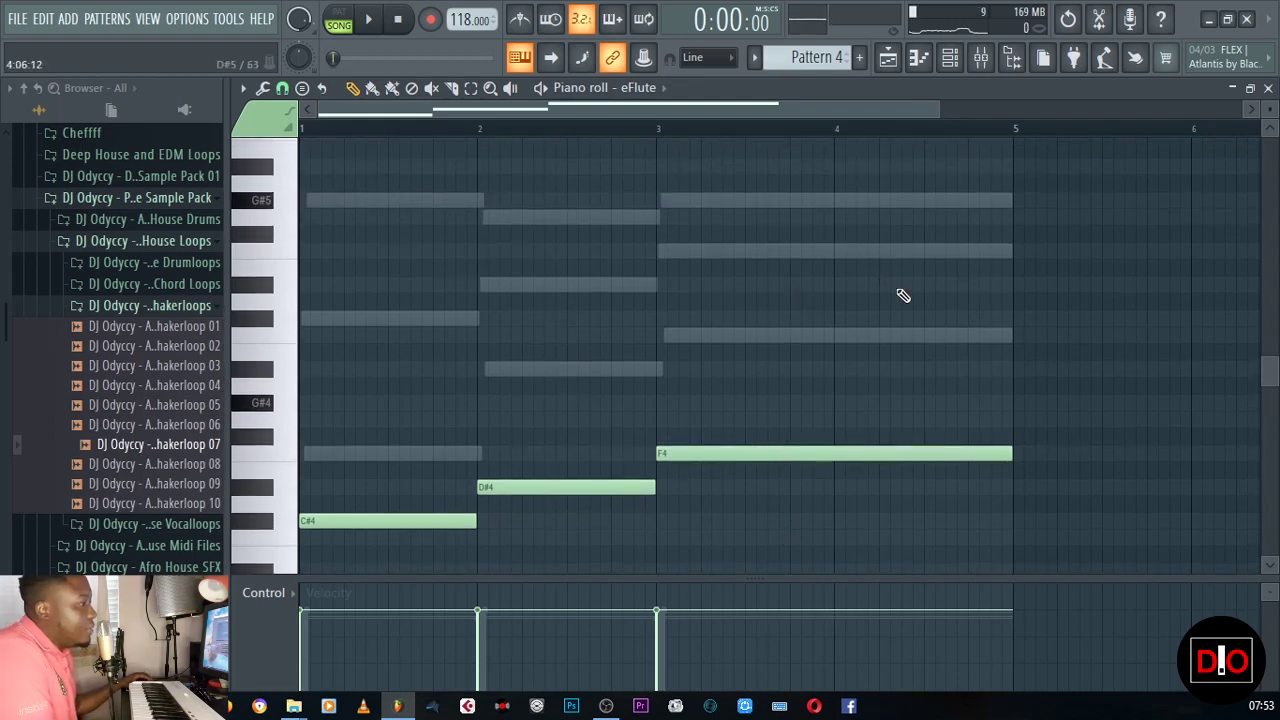
click(925, 284)
drag(815, 110, 1073, 139)
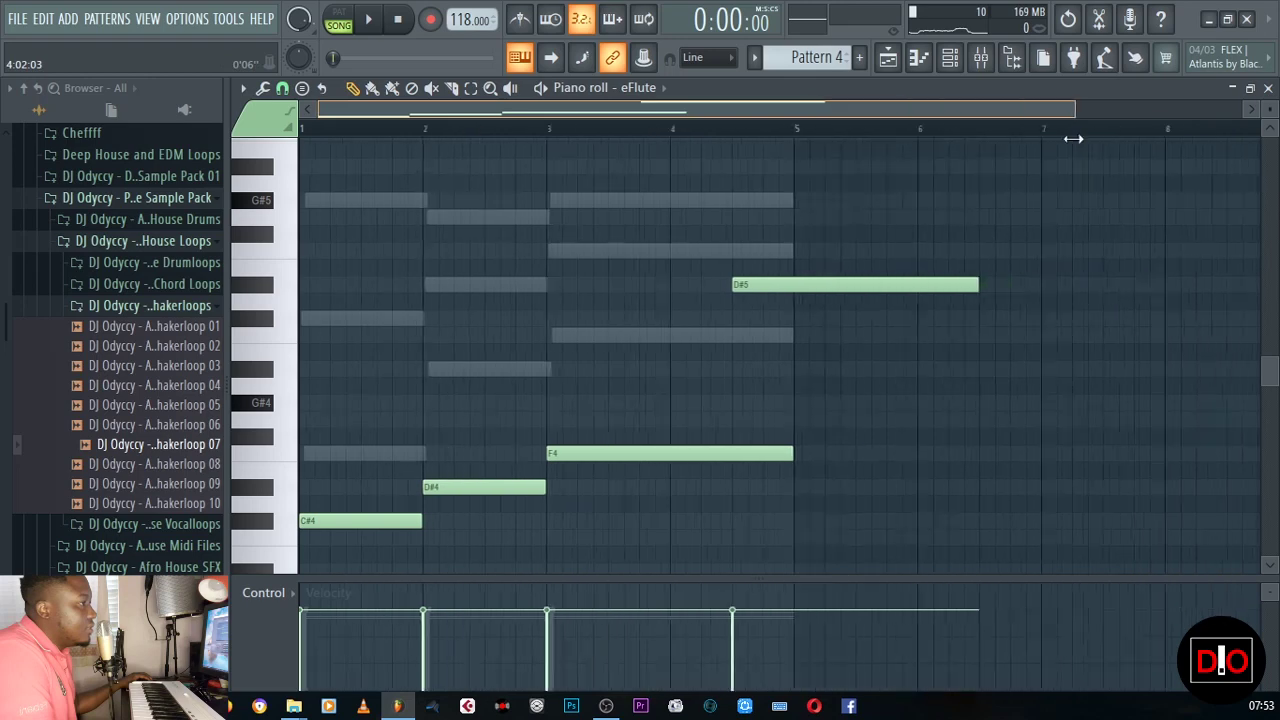
drag(946, 285, 644, 285)
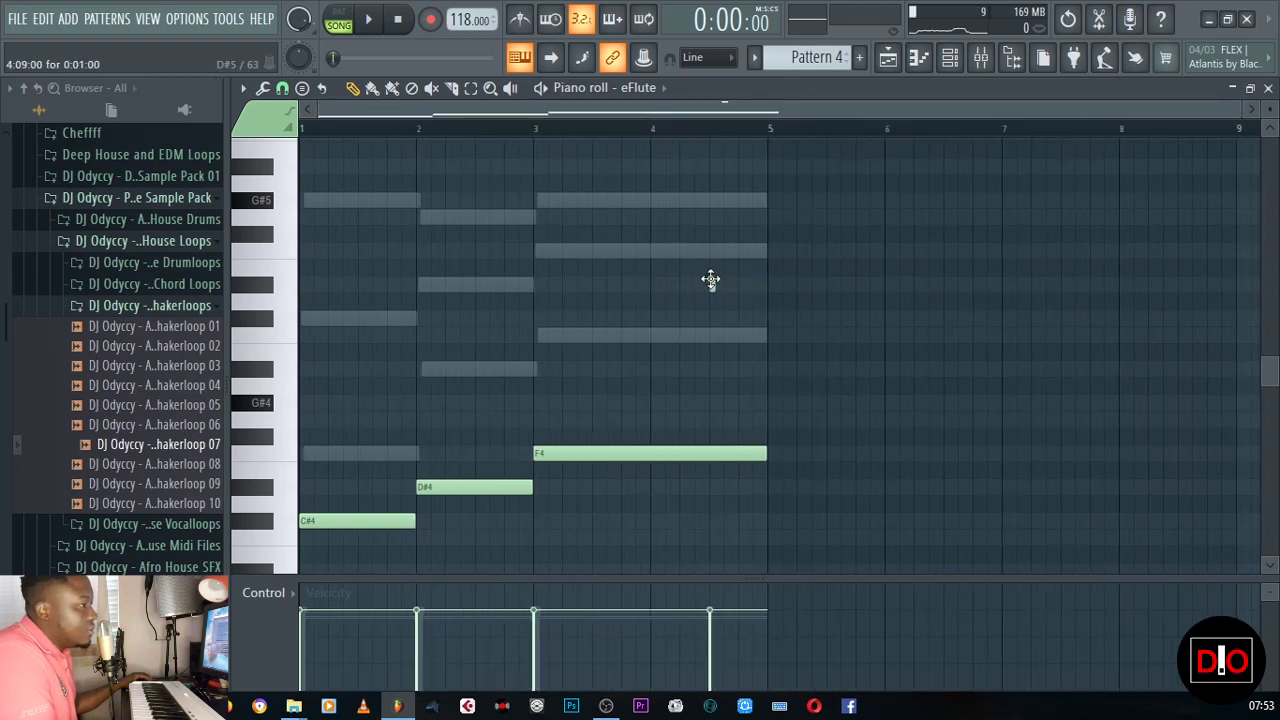
click(717, 285)
- Continue the bar 4 eFlute run with a two-step C5 and a four-step A#4 ending at bar 5, and audition it
click(730, 337)
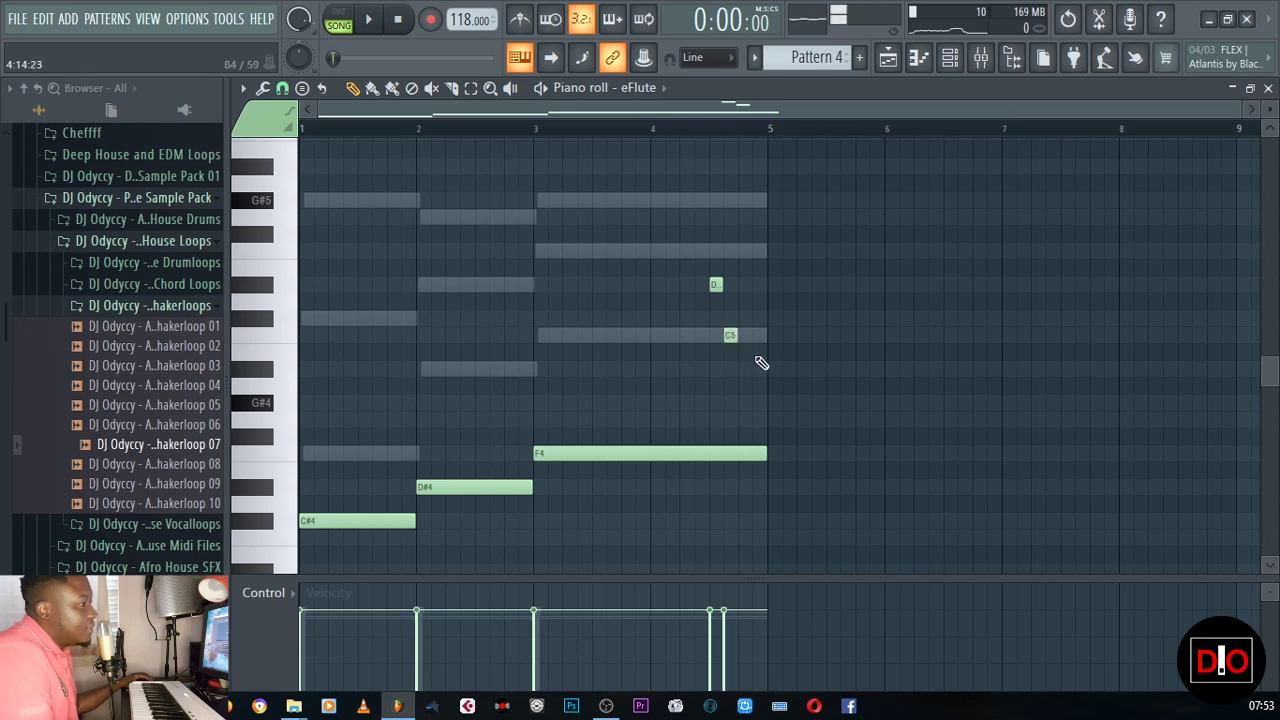
click(735, 368)
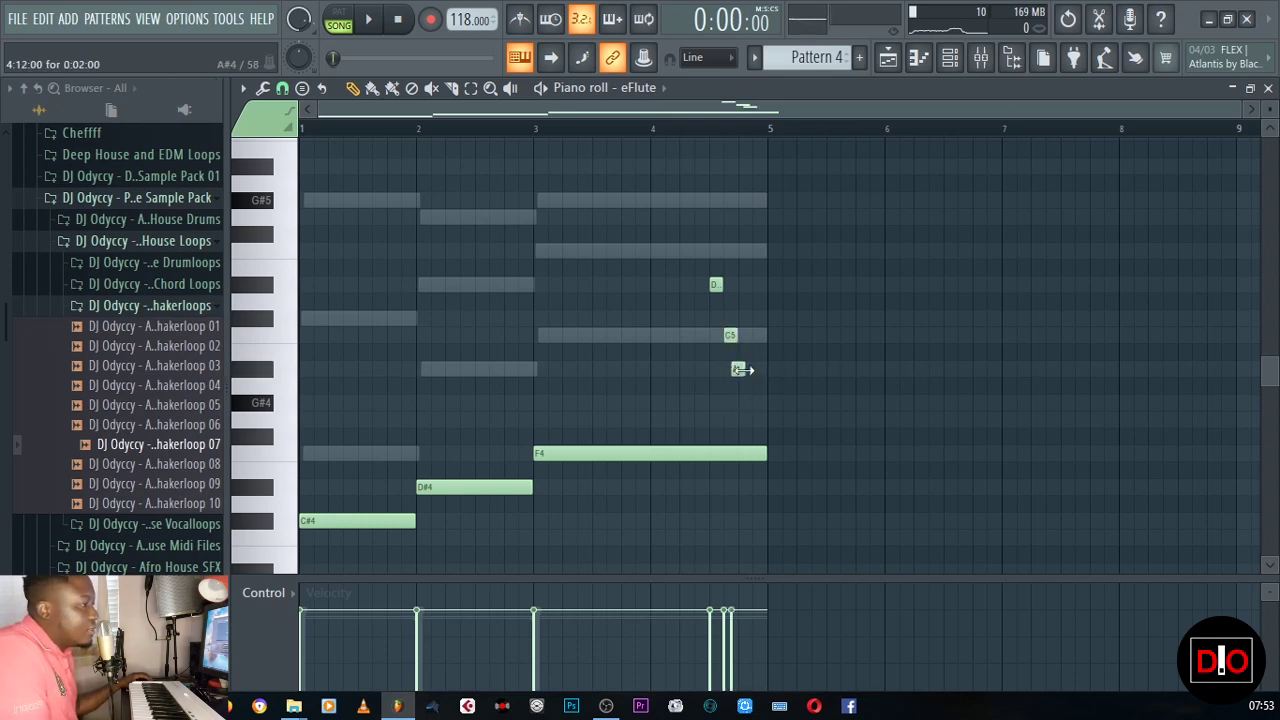
drag(737, 370, 767, 370)
key(space)
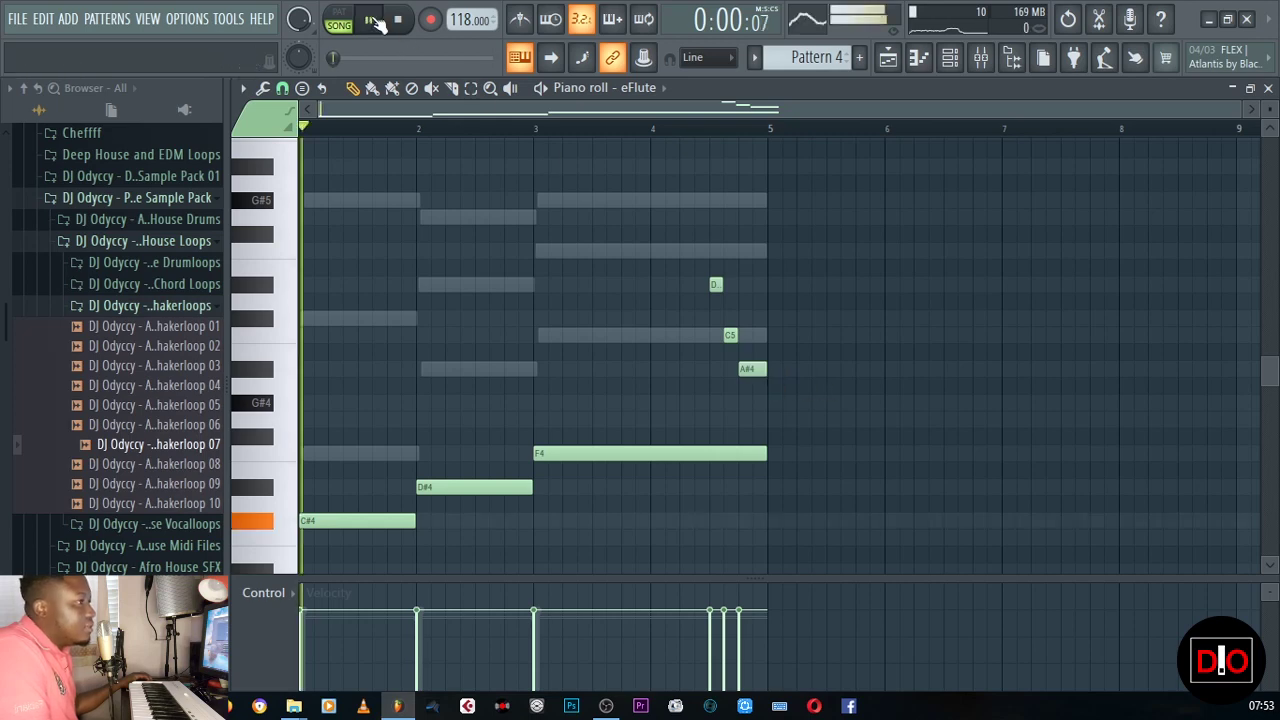
key(space)
- Add a two-step F4 at the end of bar 1 and a four-step A#4 at the end of bar 2, auditioning the eFlute line
scroll(414, 354, down, 2)
mouse_move(408, 355)
mouse_down()
mouse_move(428, 352)
mouse_move(408, 352)
mouse_up()
key(space)
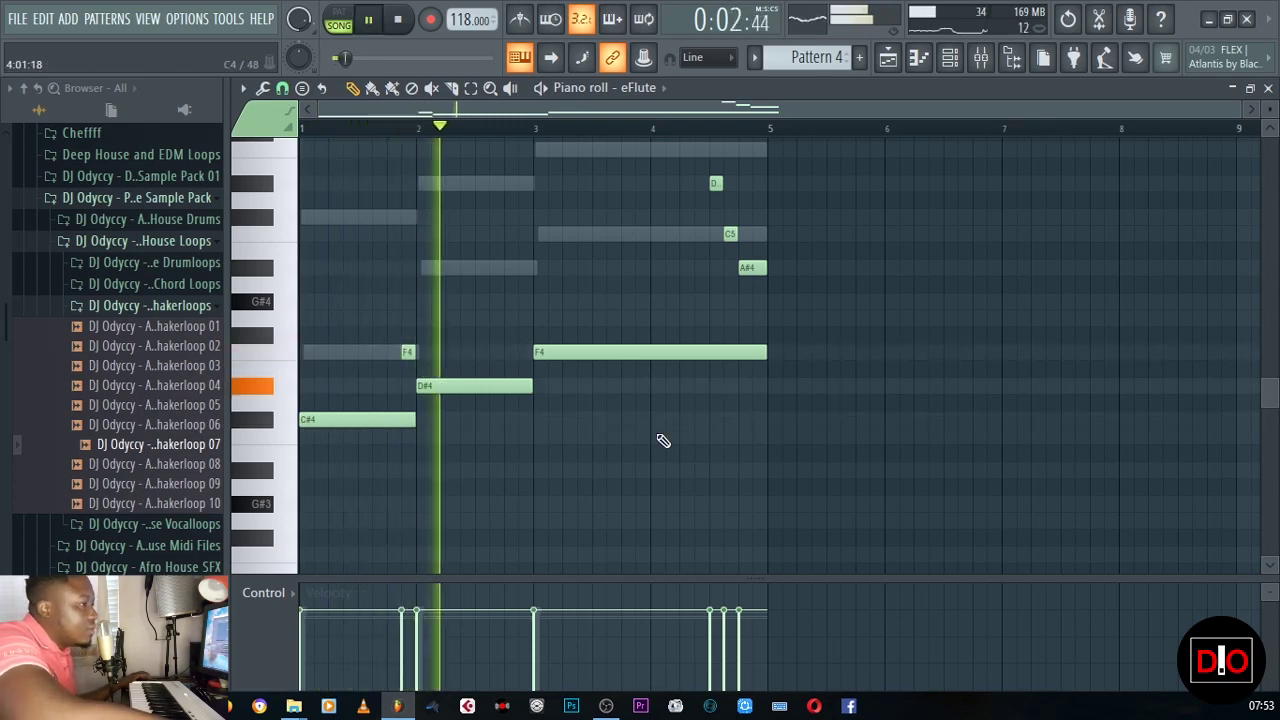
key(space)
click(514, 269)
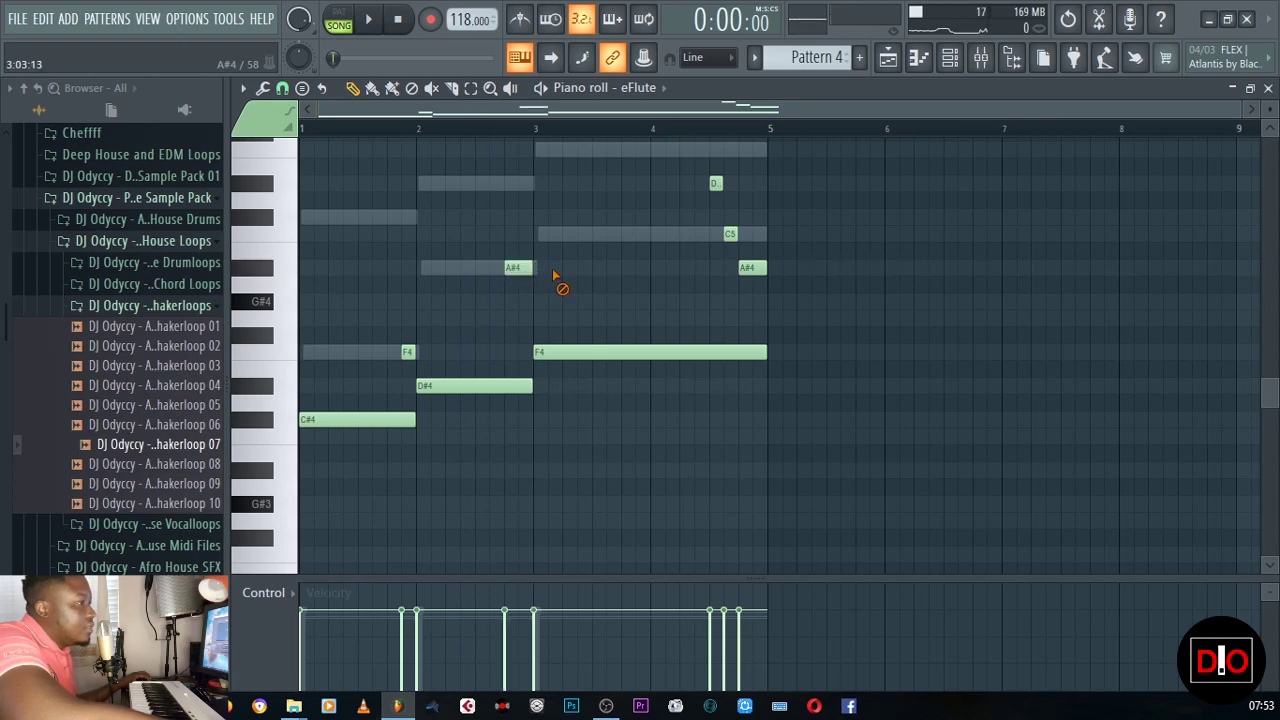
key(space)
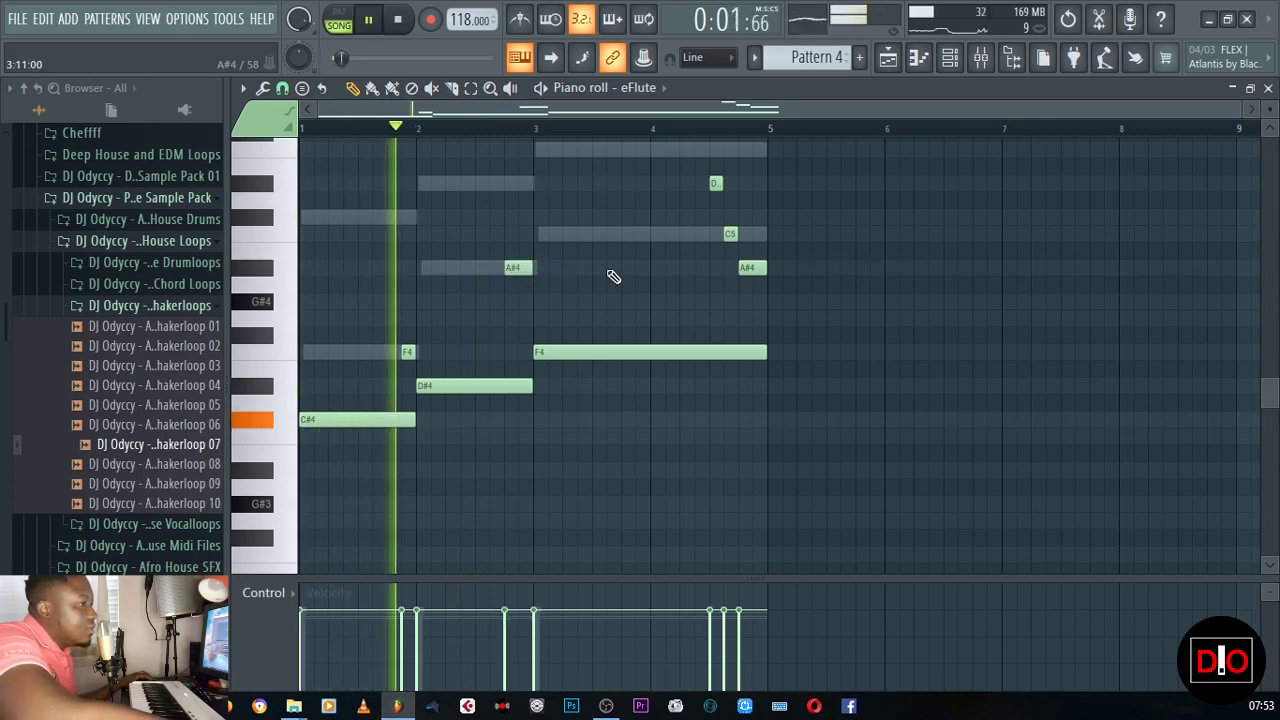
key(space)
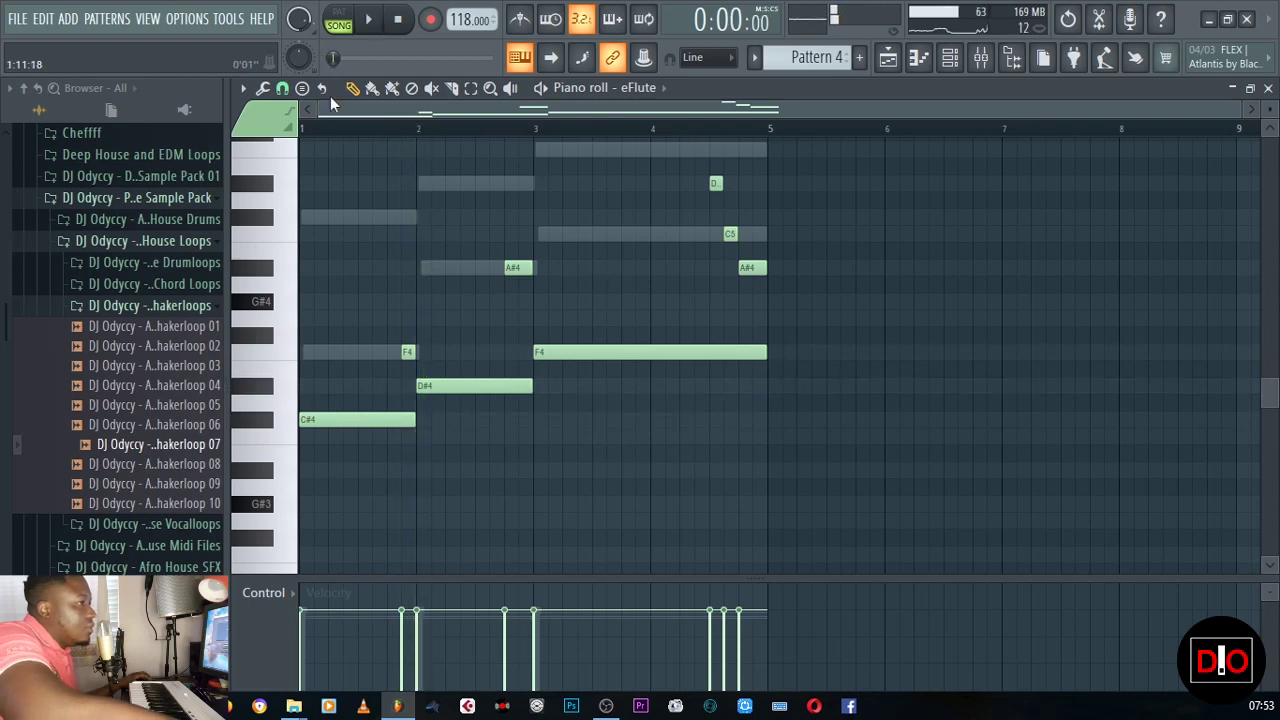
- Audition the eFlute line in pattern mode and delete the last D#5 note at the end of bar 4
click(209, 30)
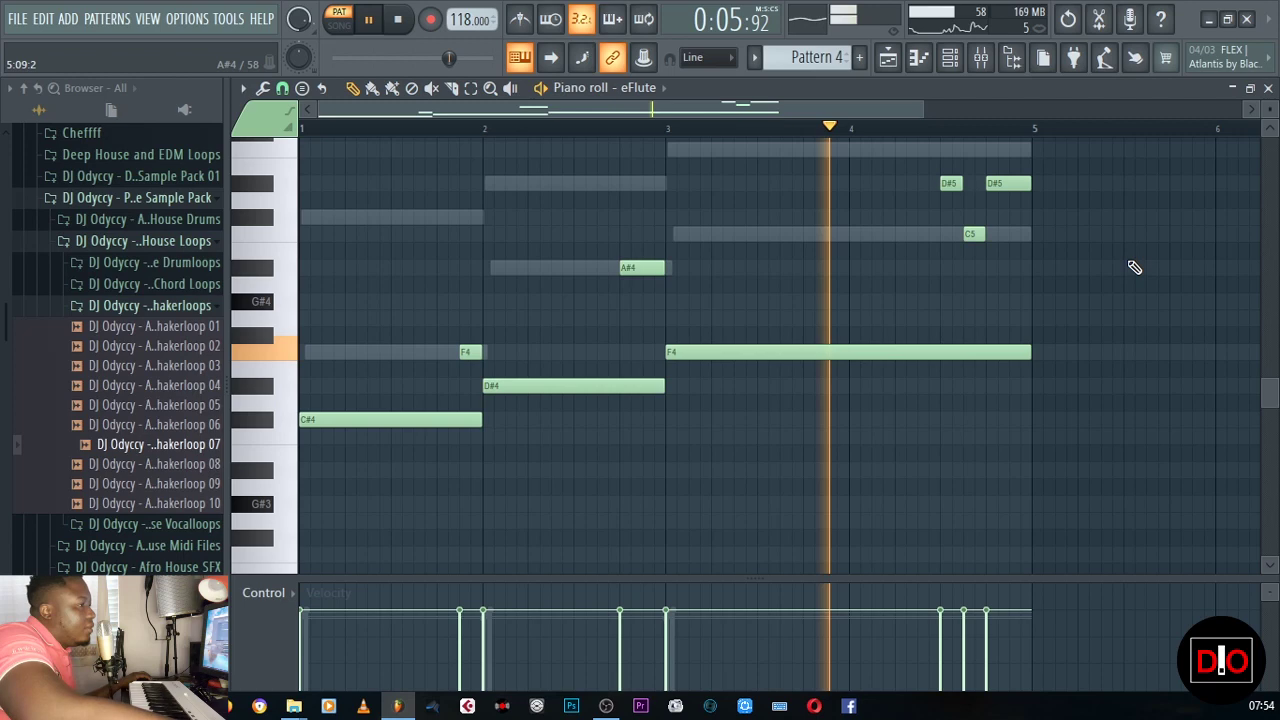
key(space)
right_click(1008, 184)
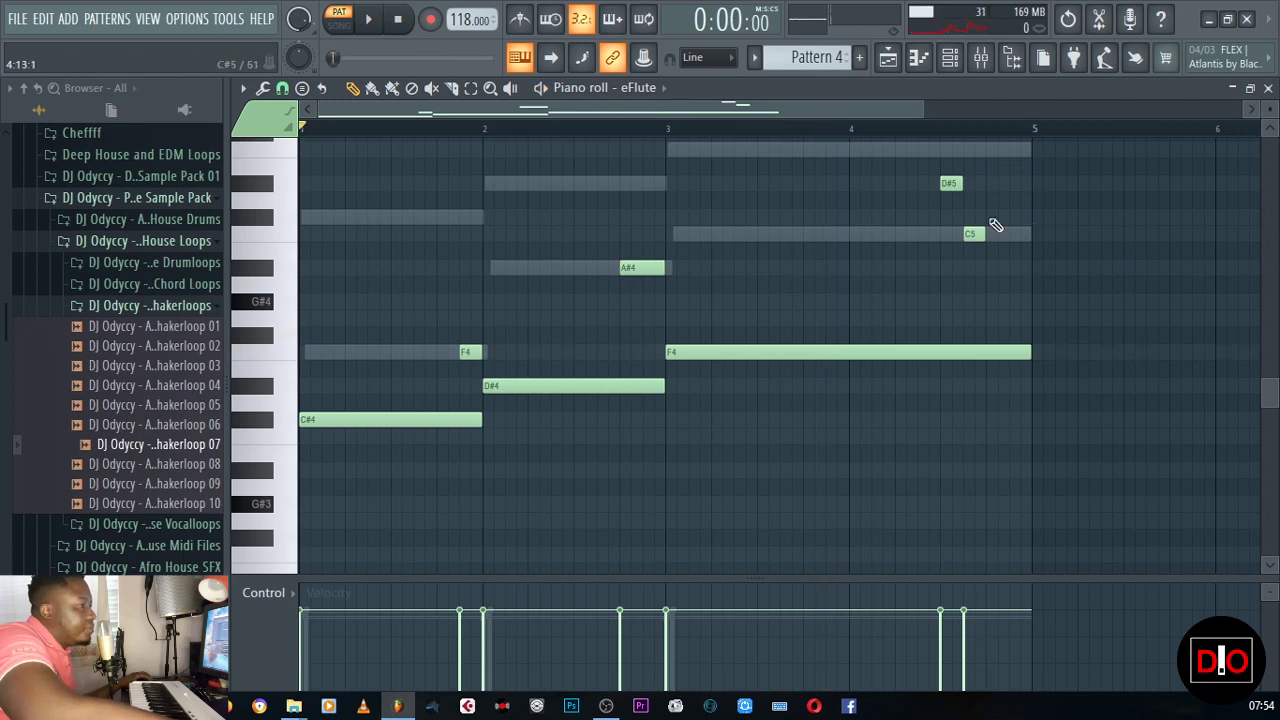